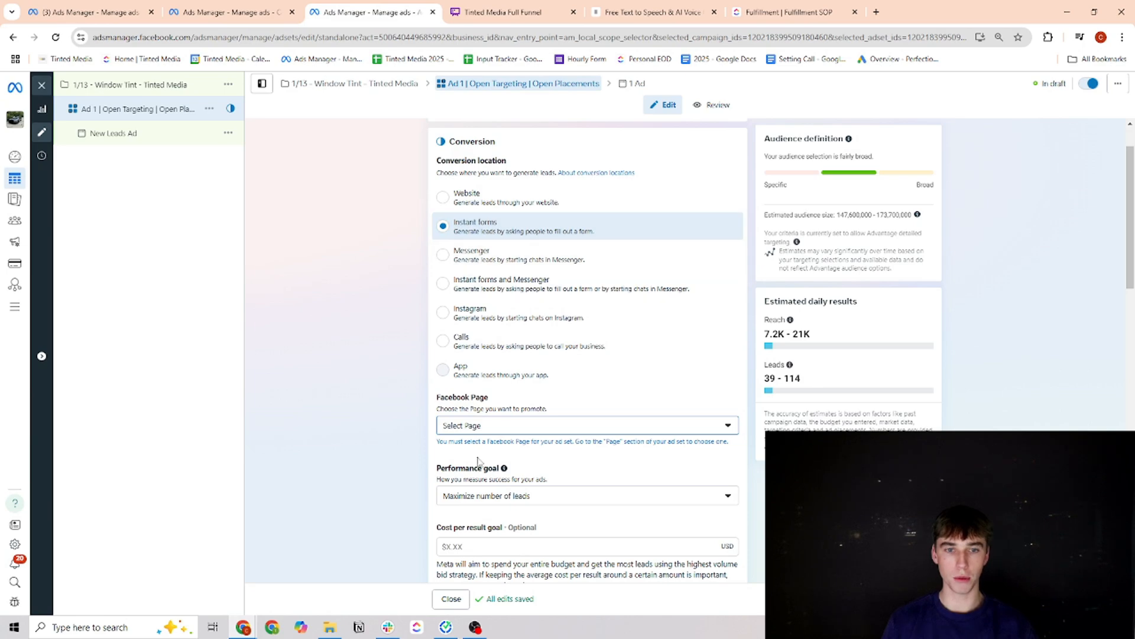
Select Tinted Media as the Facebook Page the ad set promotes.
click(483, 428)
text(tinted)
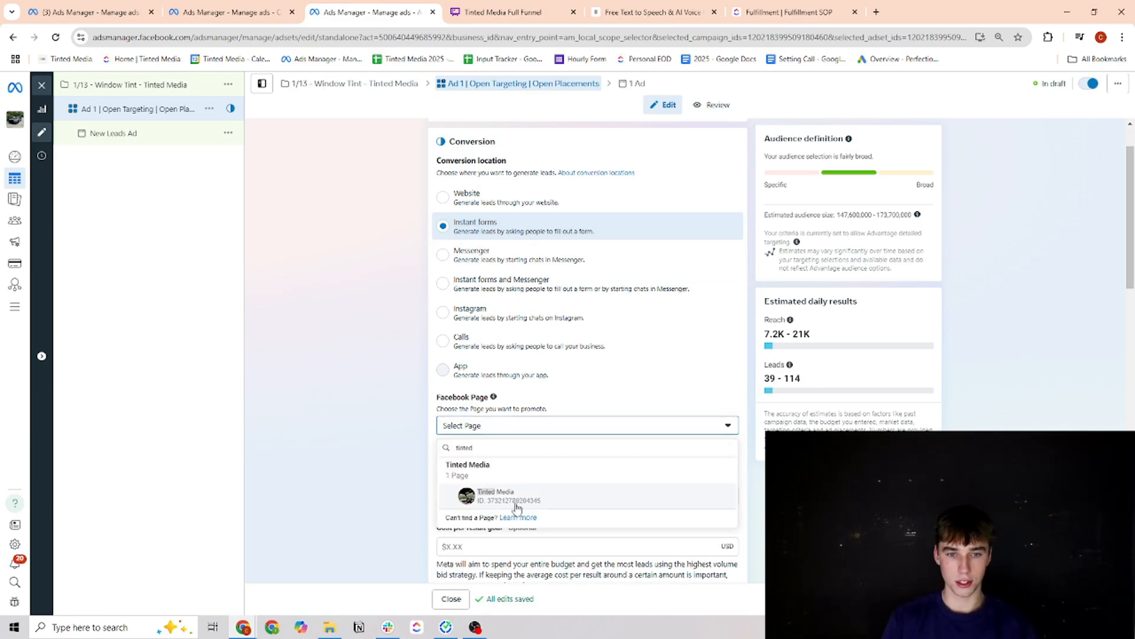
click(516, 505)
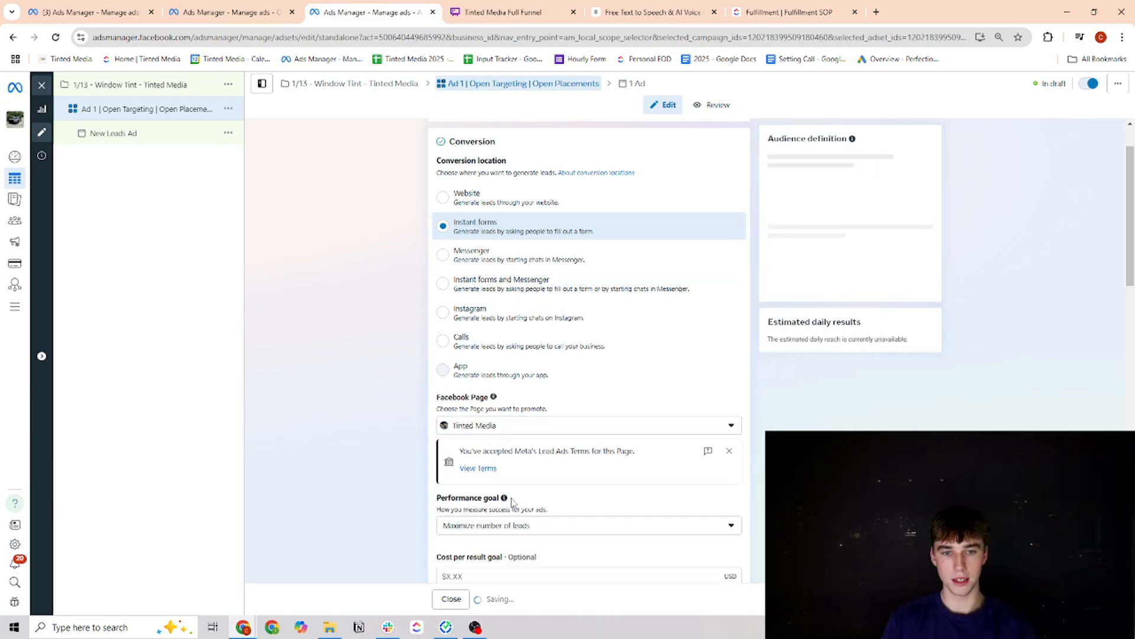
Set the ad set's daily budget to $25.00.
scroll(414, 441, down, 6)
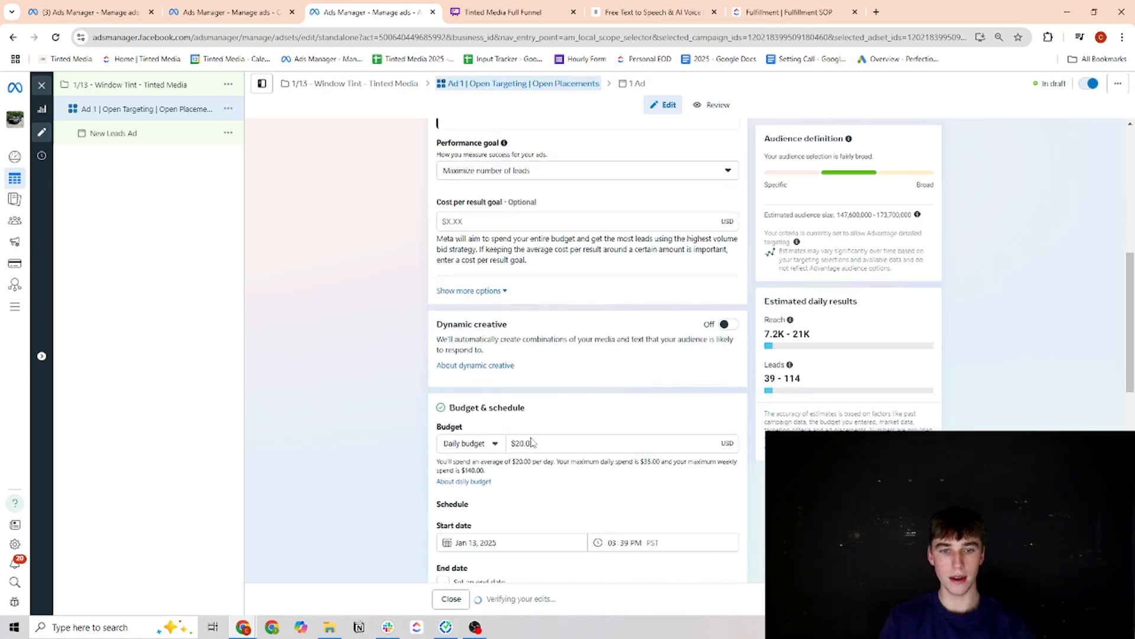
triple_click(532, 443)
text(25)
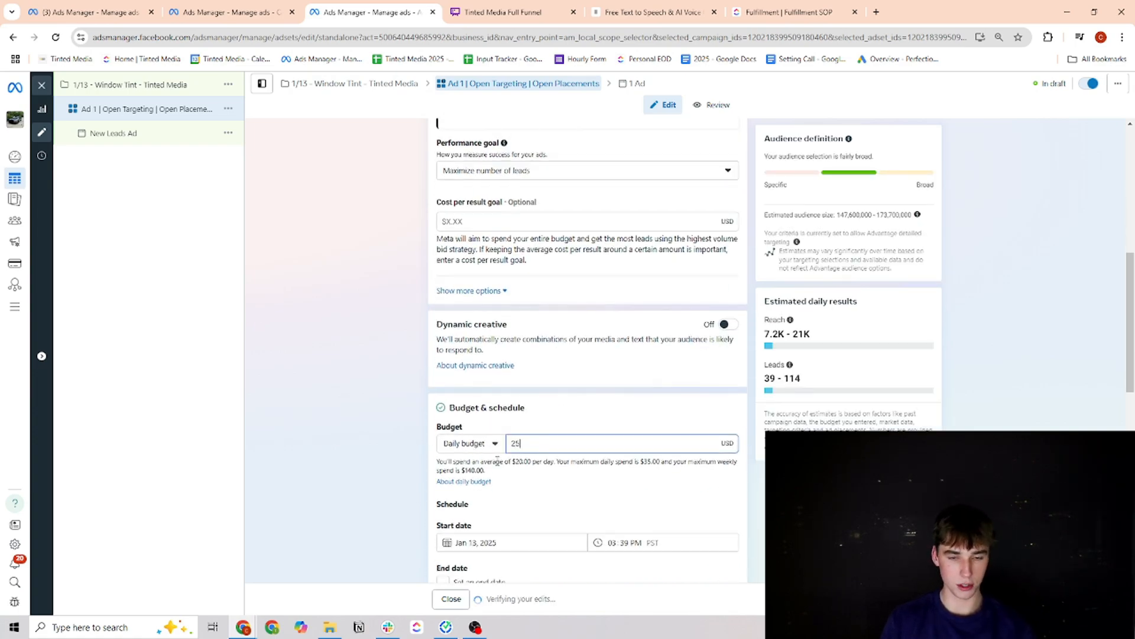
key(Tab)
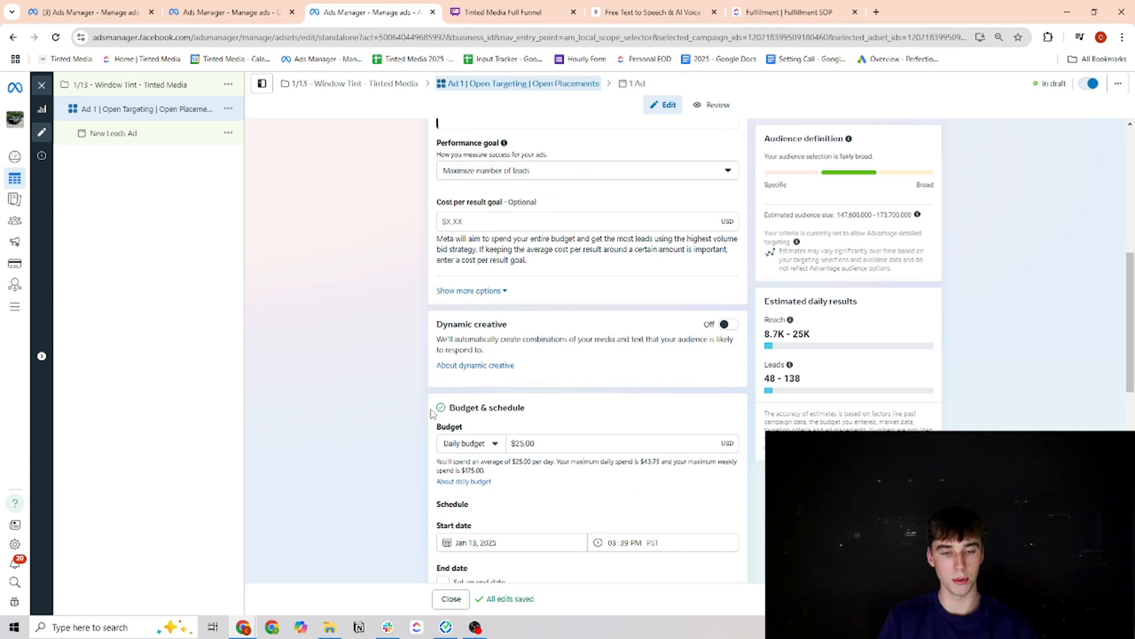
Review the ad set's conversion location, Facebook Page, performance goal, dynamic creative, budget and schedule settings.
scroll(536, 384, up, 7)
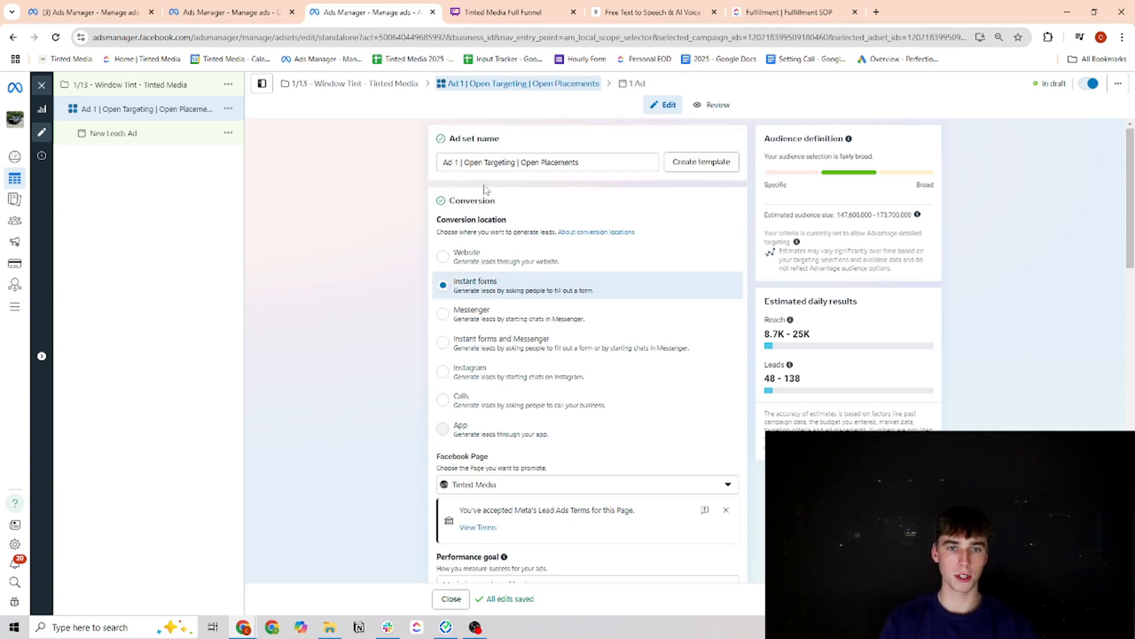
scroll(414, 284, down, 2)
scroll(490, 284, down, 4)
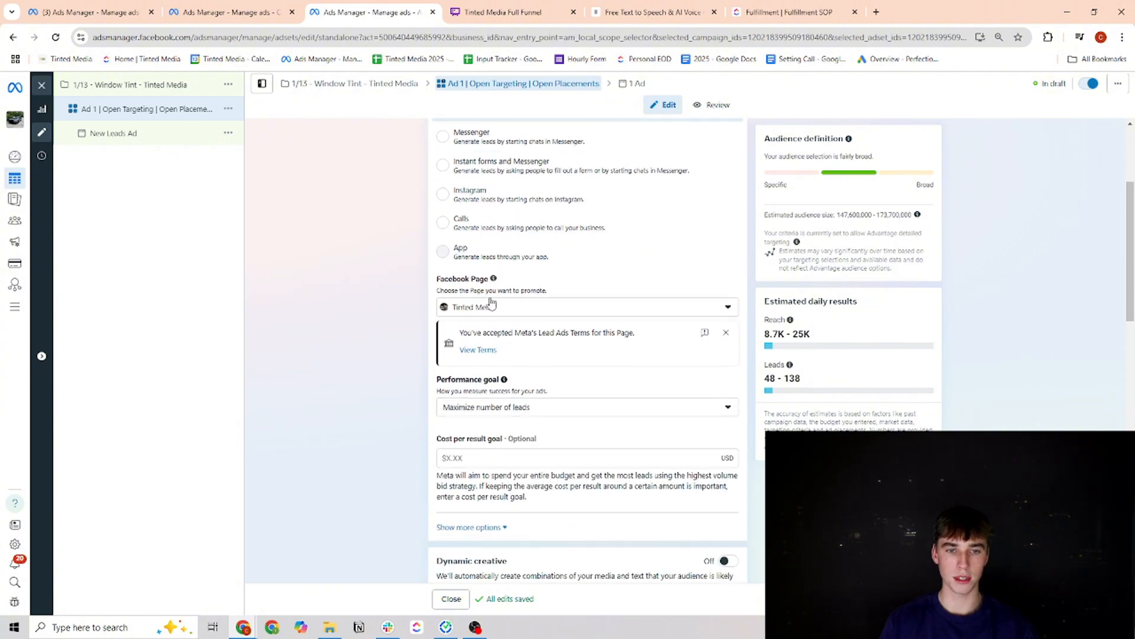
scroll(520, 319, down, 1)
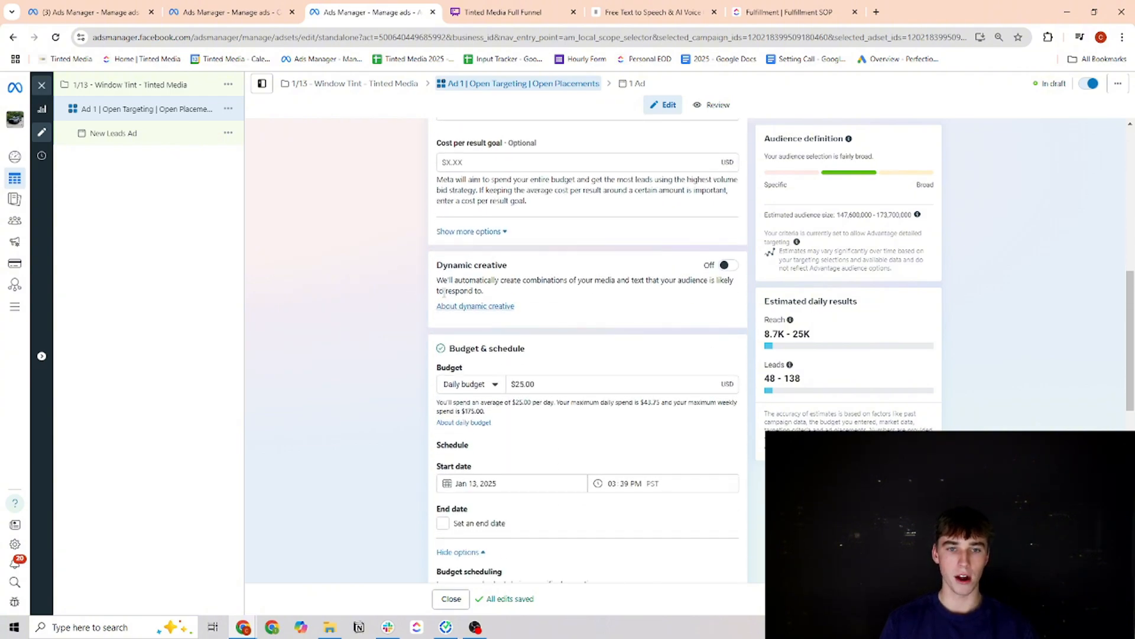
scroll(609, 308, down, 1)
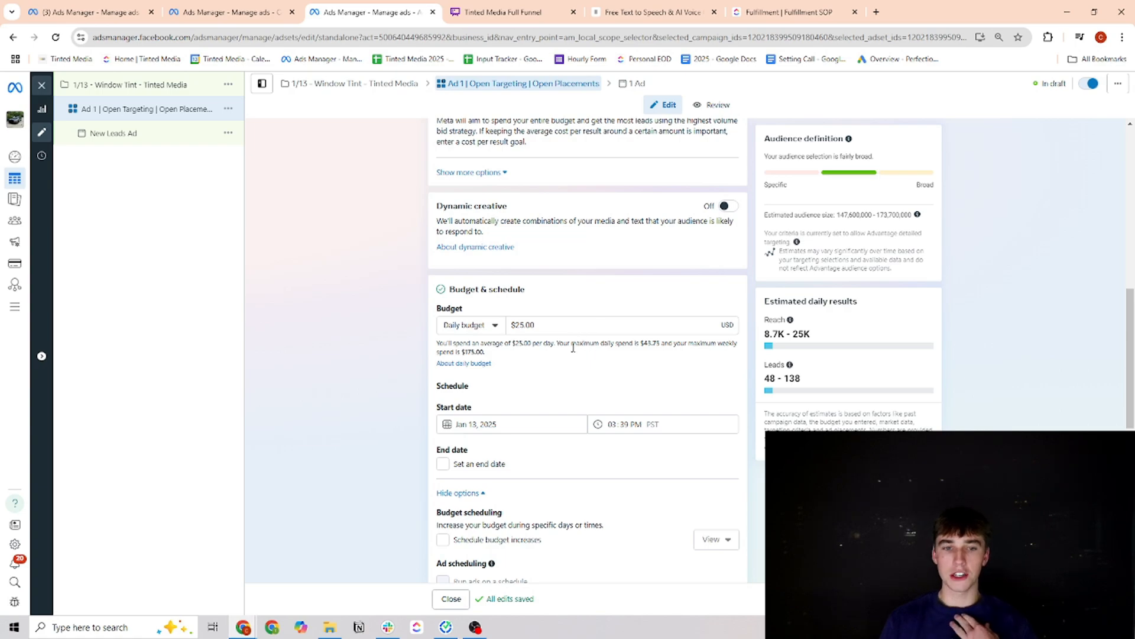
scroll(570, 355, down, 2)
scroll(565, 366, down, 3)
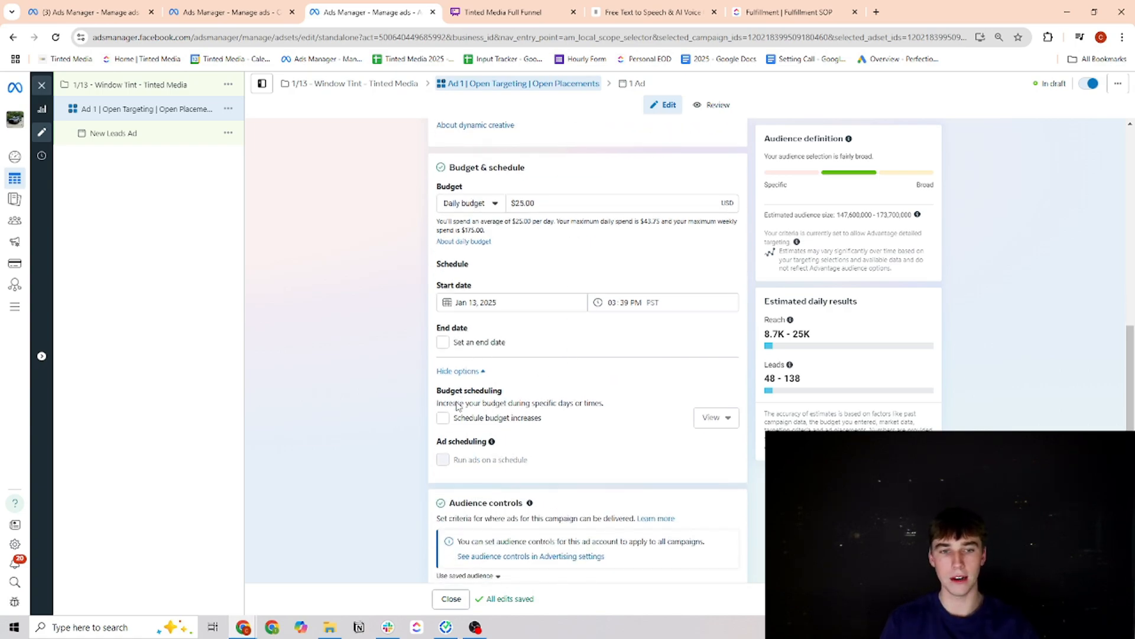
Change the audience location to Chicago, Illinois, United States with a 10-mile radius.
click(728, 436)
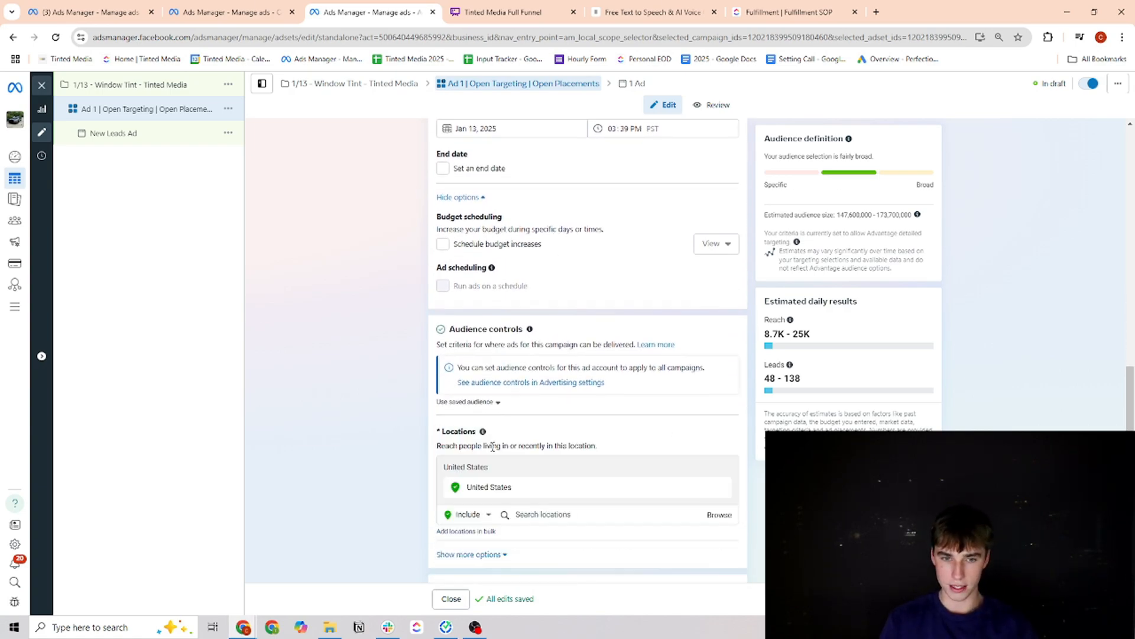
click(707, 487)
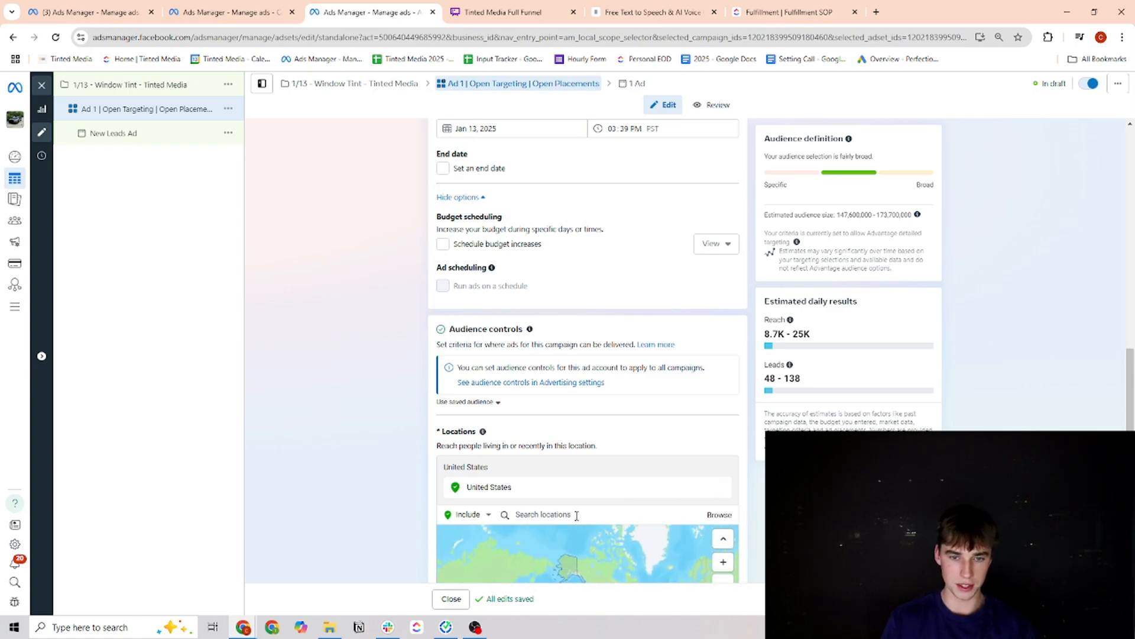
text(chicago)
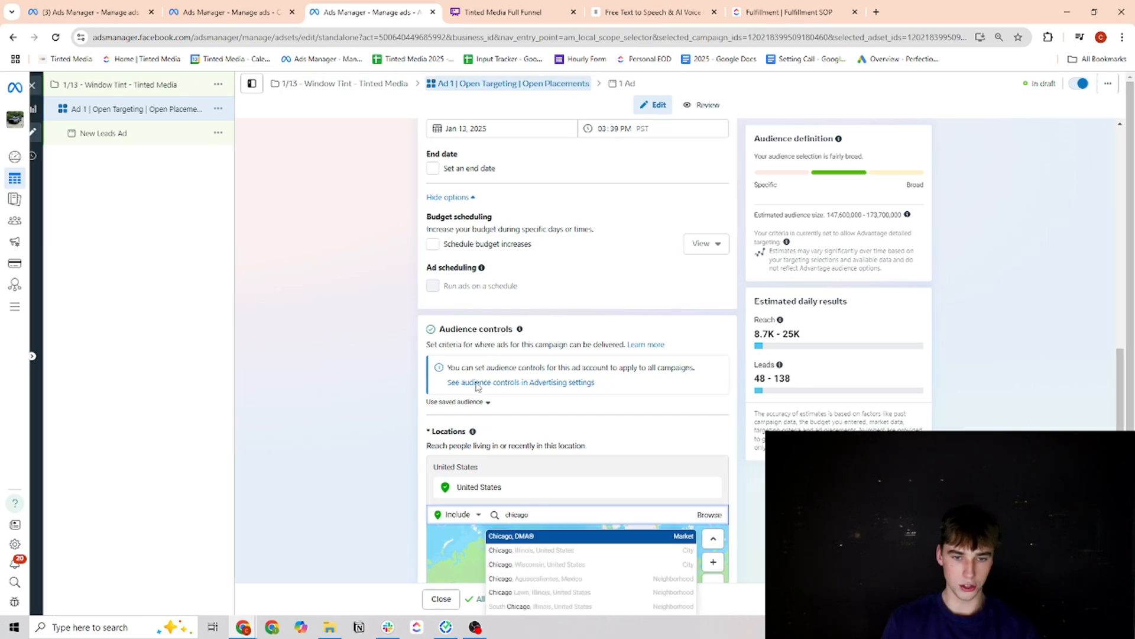
scroll(565, 449, down, 3)
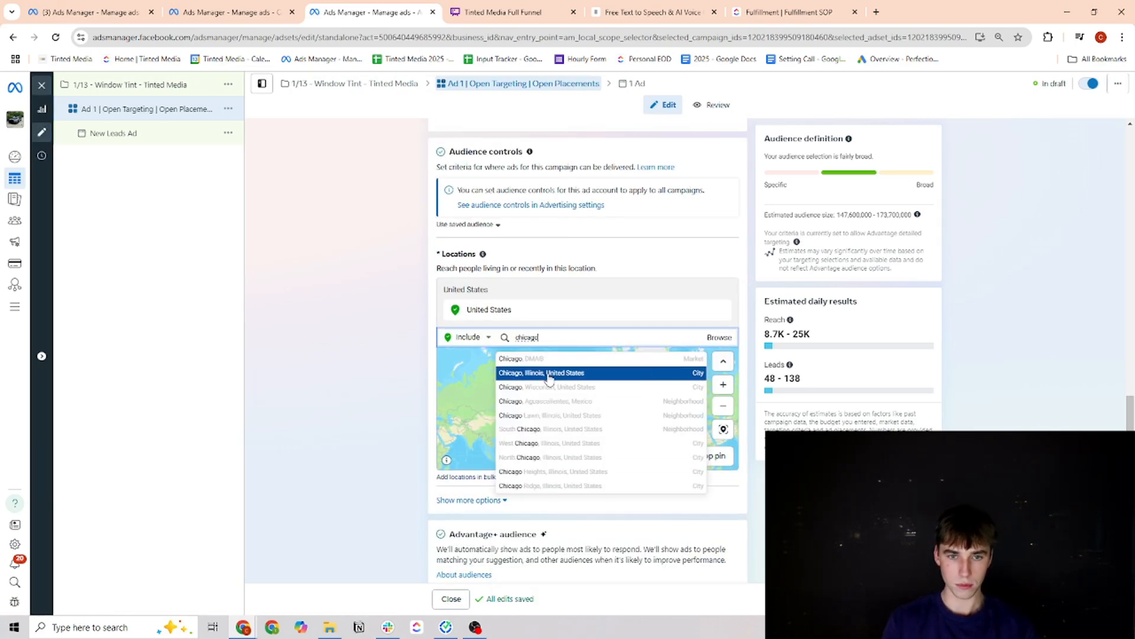
click(556, 373)
click(565, 309)
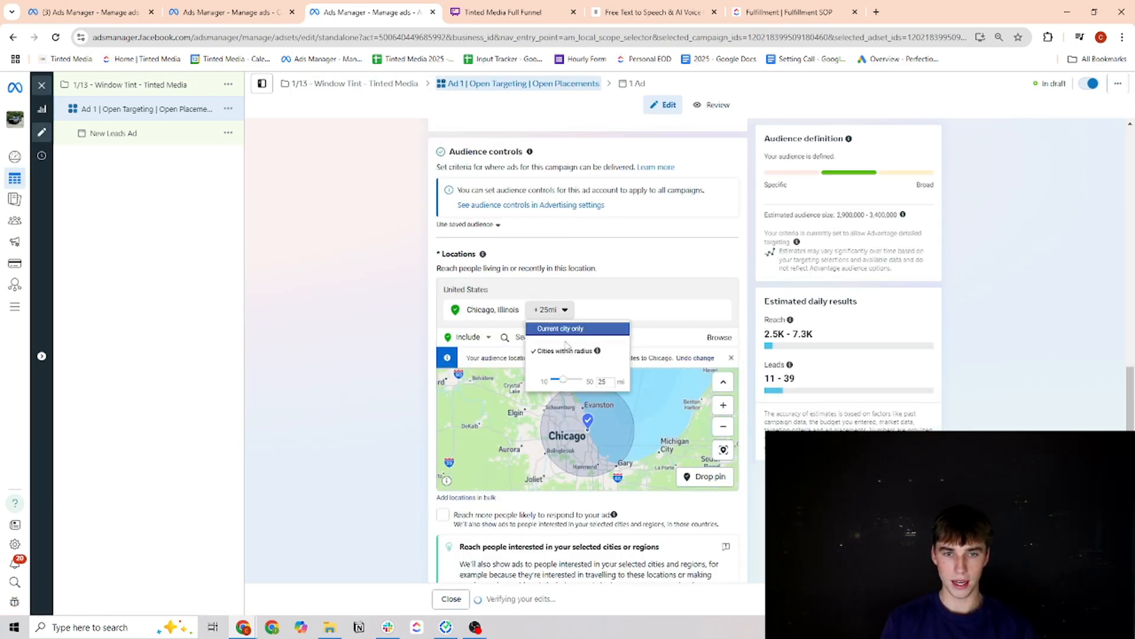
drag(578, 375, 538, 385)
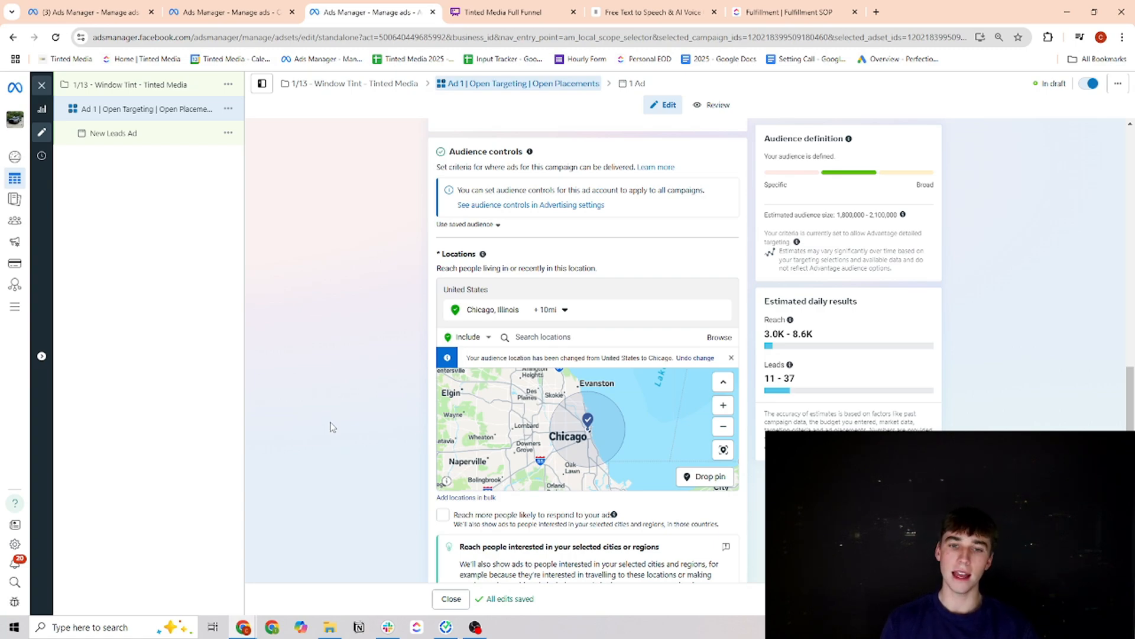
Examine the suggestion to reach people interested in the selected cities and the Advantage+ audience and placements sections.
scroll(317, 387, down, 1)
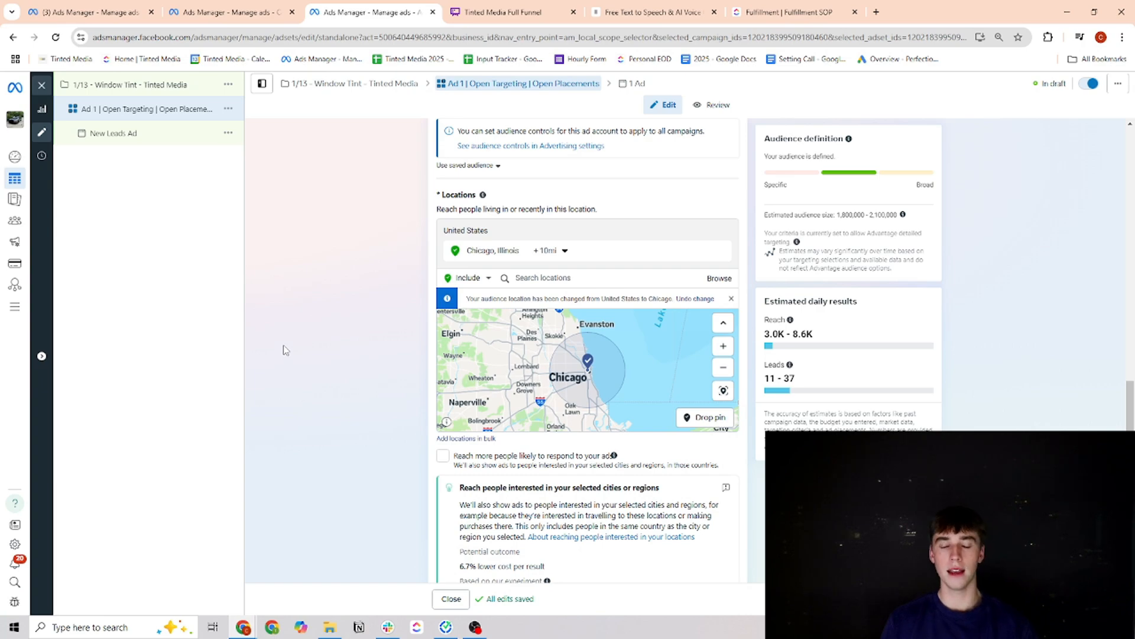
scroll(392, 286, down, 4)
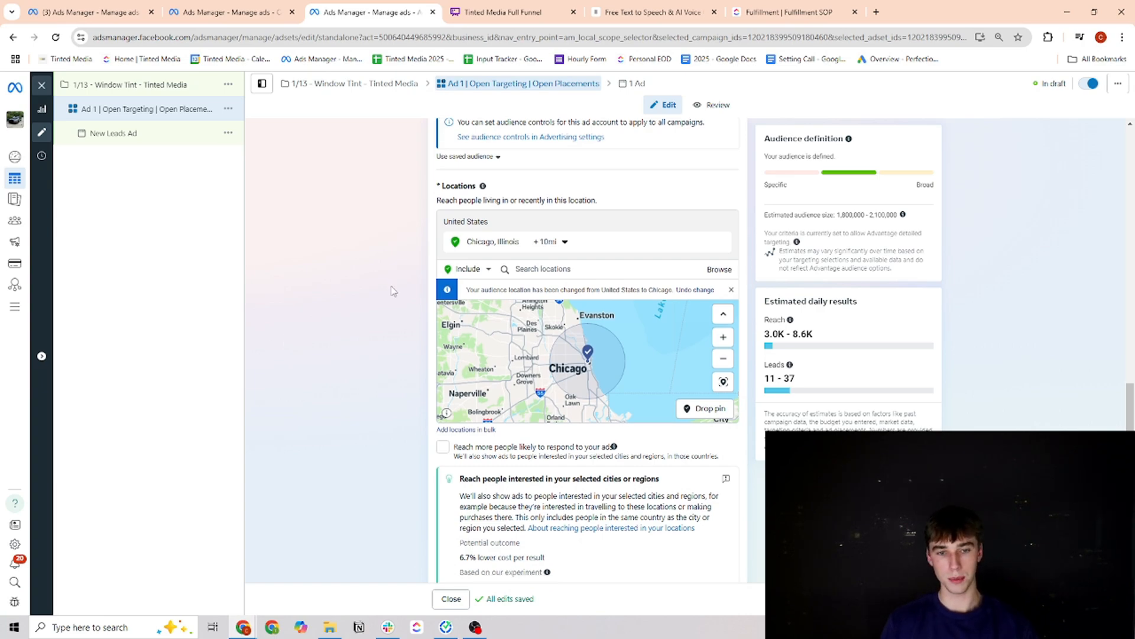
drag(506, 262, 577, 260)
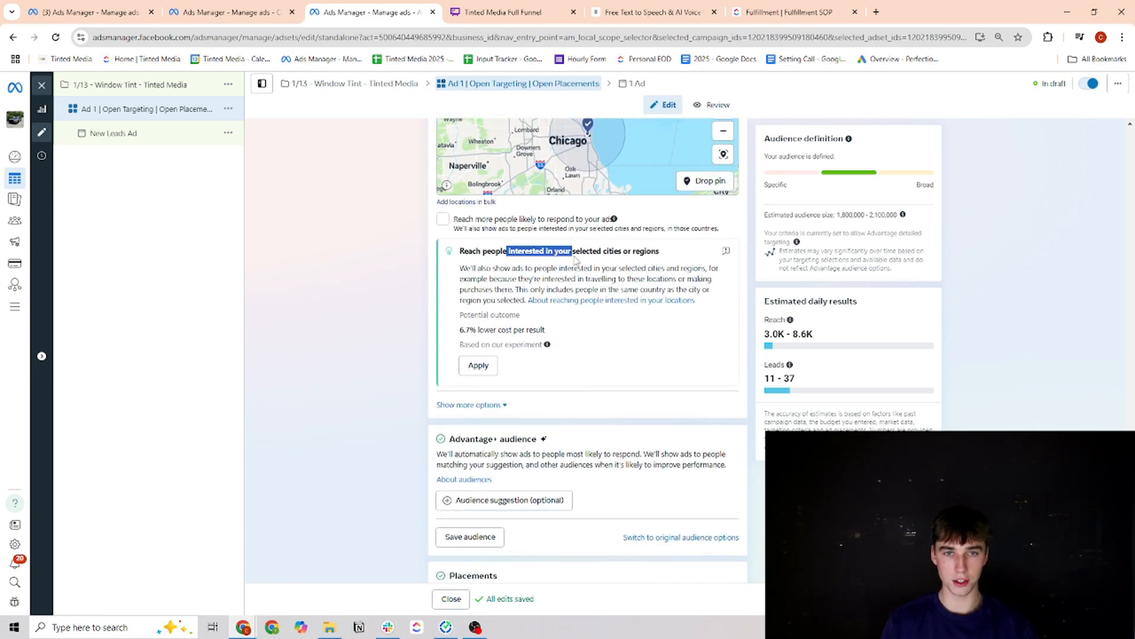
click(554, 260)
double_click(536, 259)
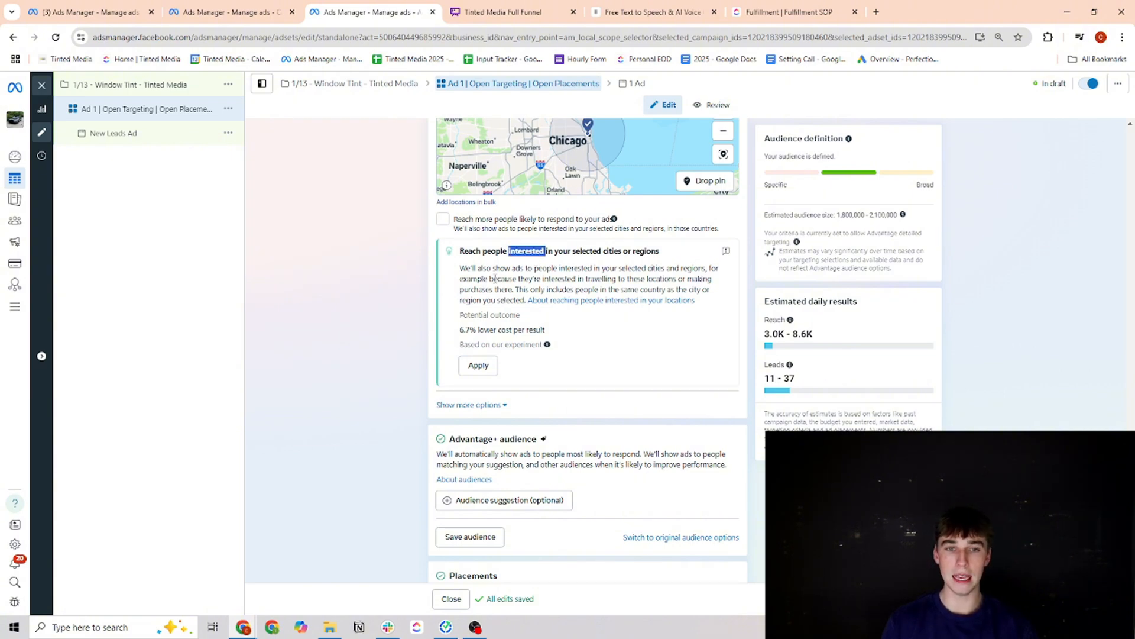
scroll(420, 270, down, 2)
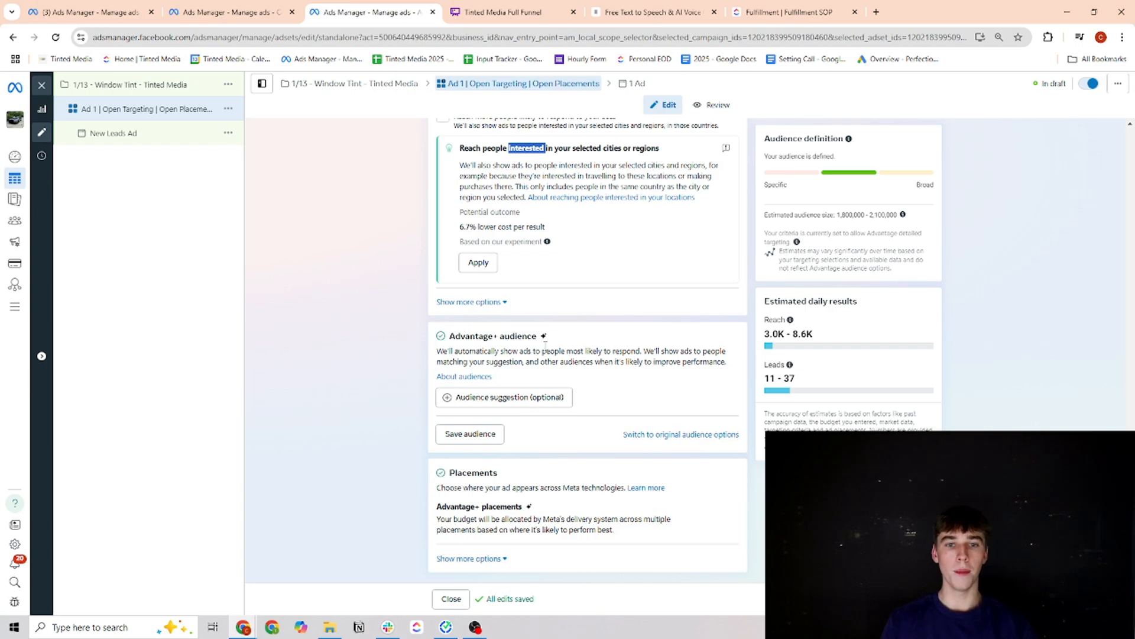
drag(538, 336, 449, 335)
click(485, 339)
click(461, 331)
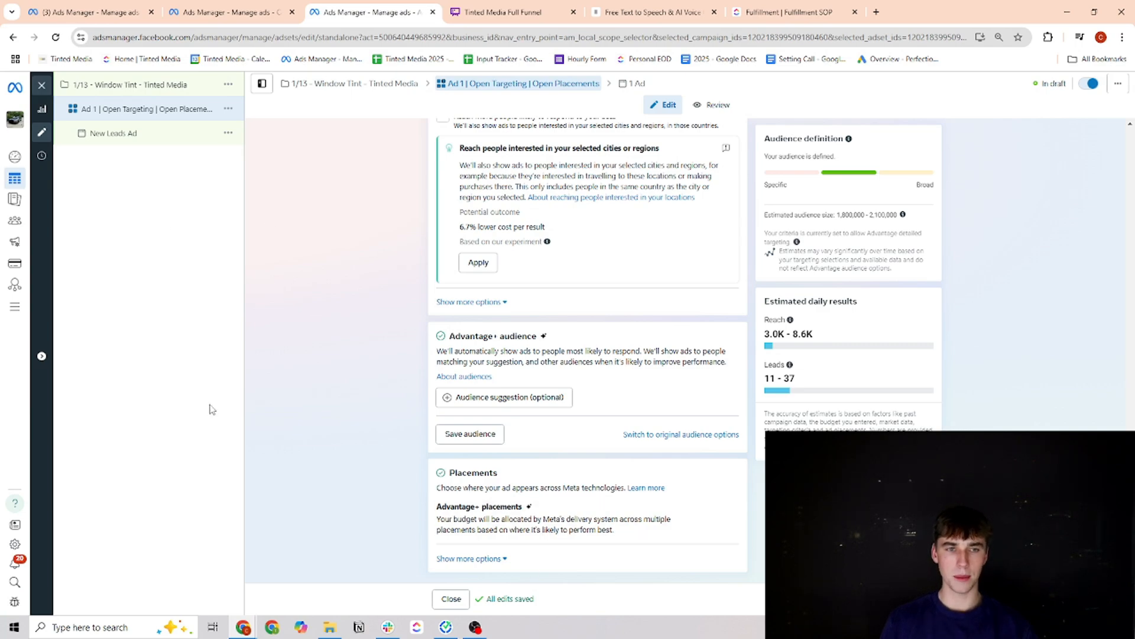
Rename the New Leads Ad as "Video 1 Hook 1".
click(113, 133)
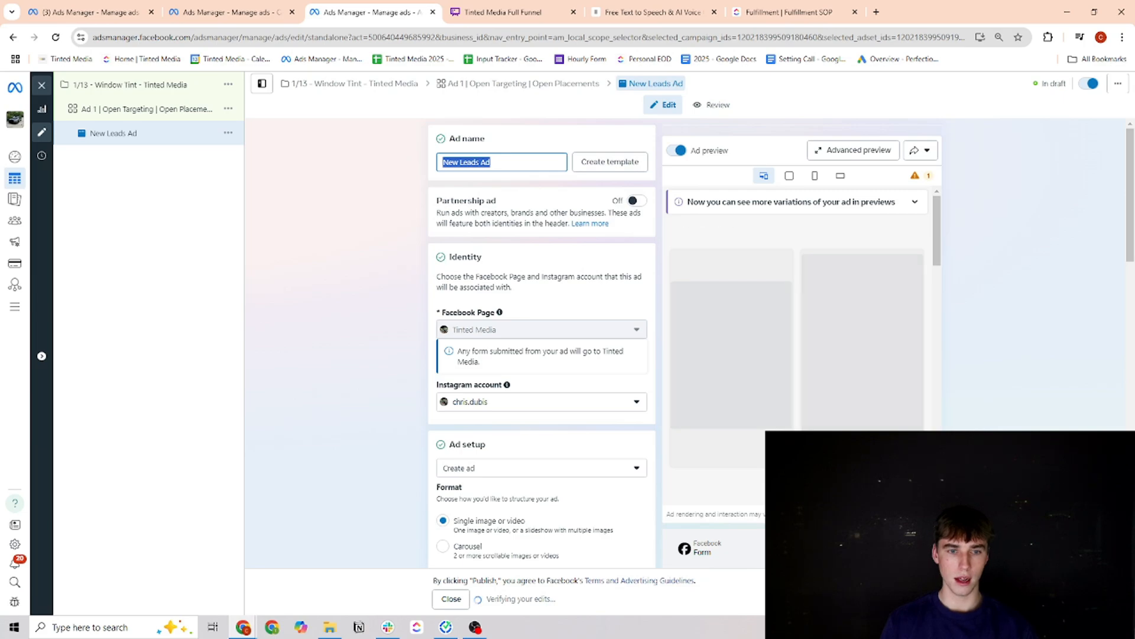
text(Video)
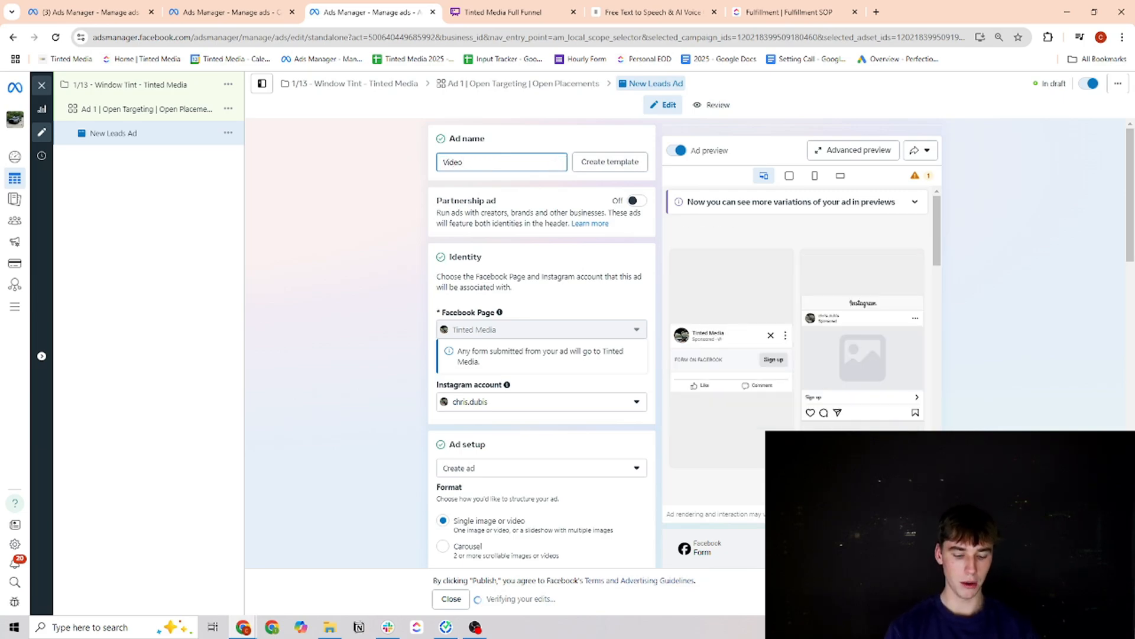
text( 1 Hook 1)
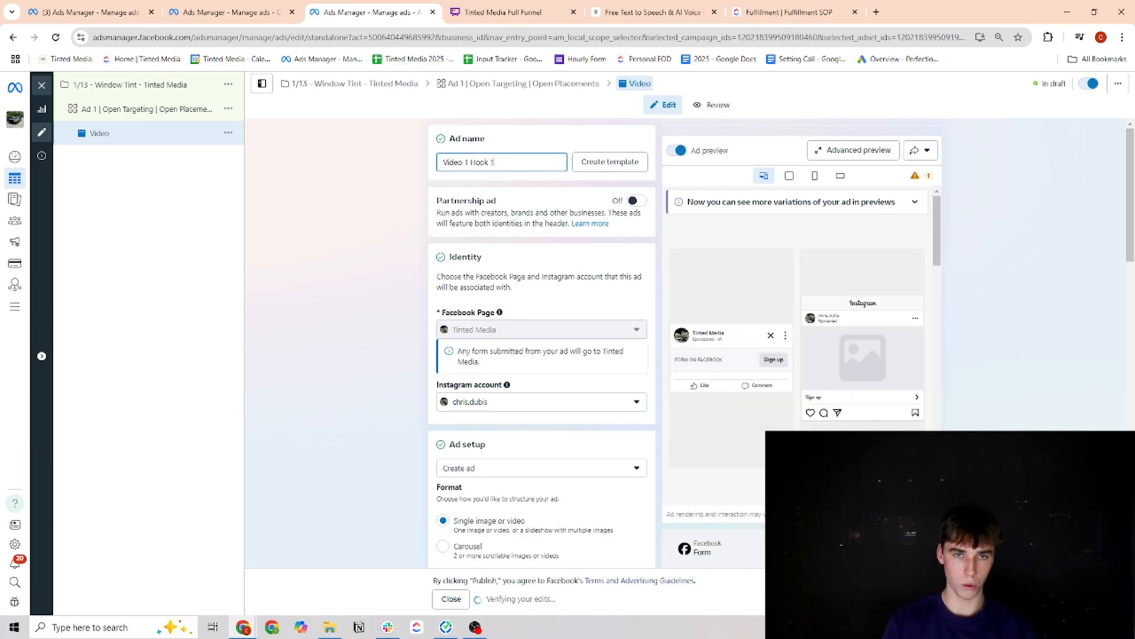
Create a new instant form for the ad, cleared of its auto-generated content, and name it "1/13 - Window Tint".
scroll(380, 275, down, 7)
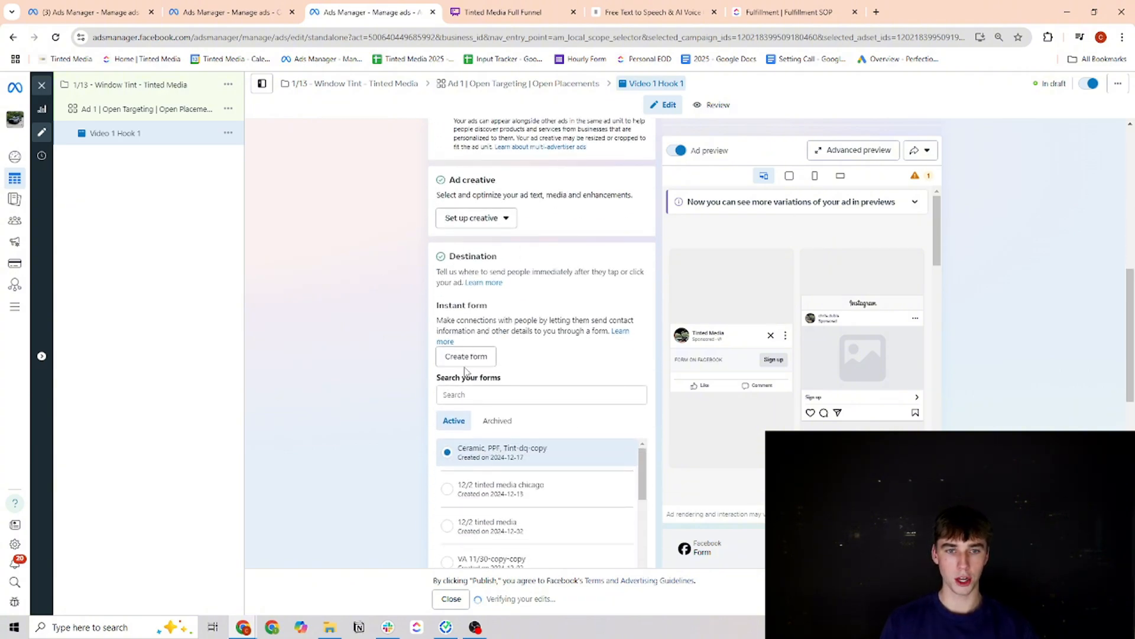
click(469, 363)
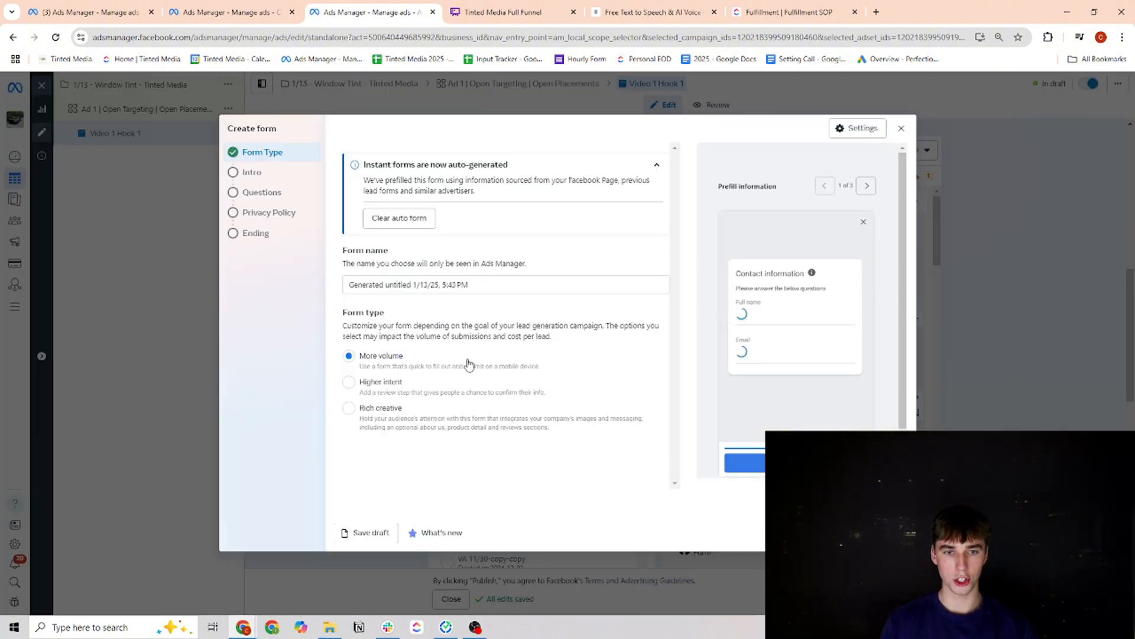
click(370, 218)
triple_click(468, 284)
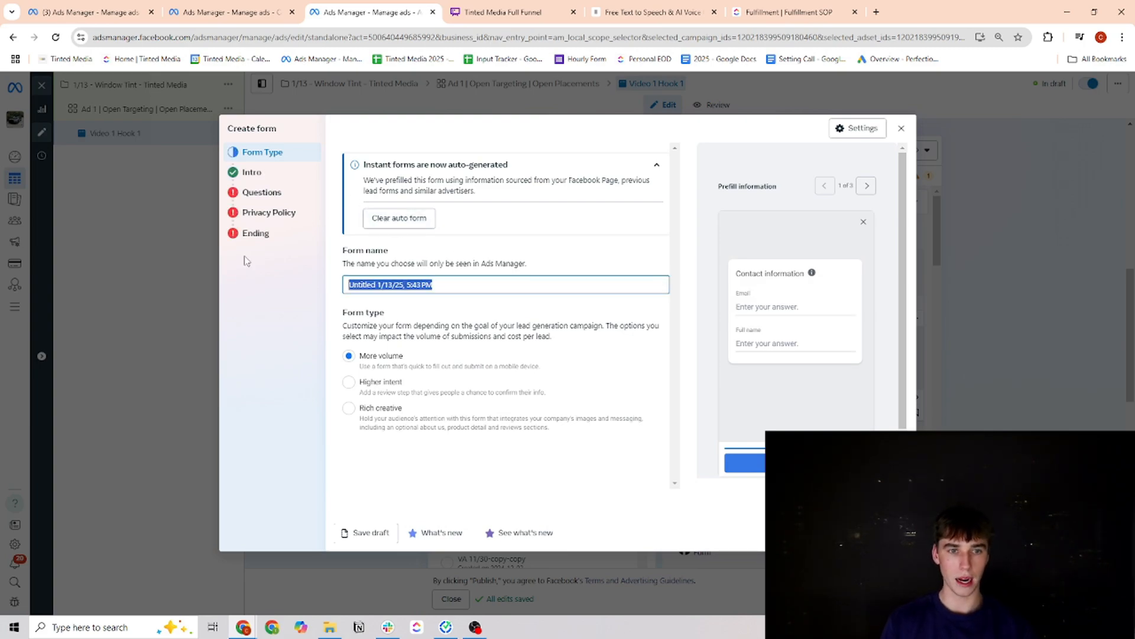
text(1/13 - Window Tint)
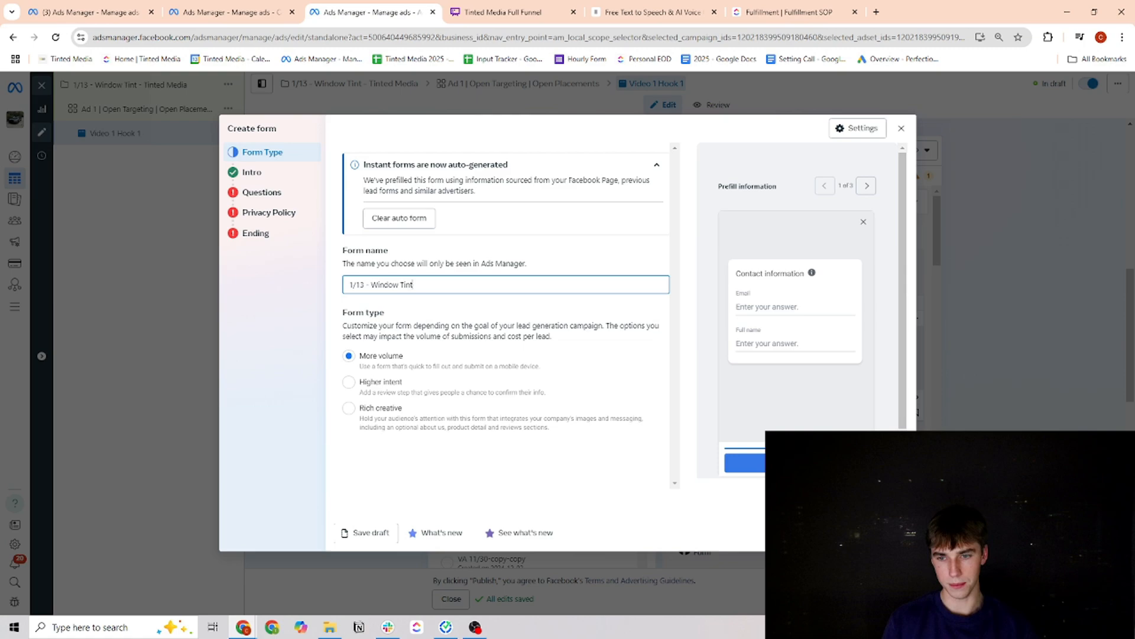
click(888, 532)
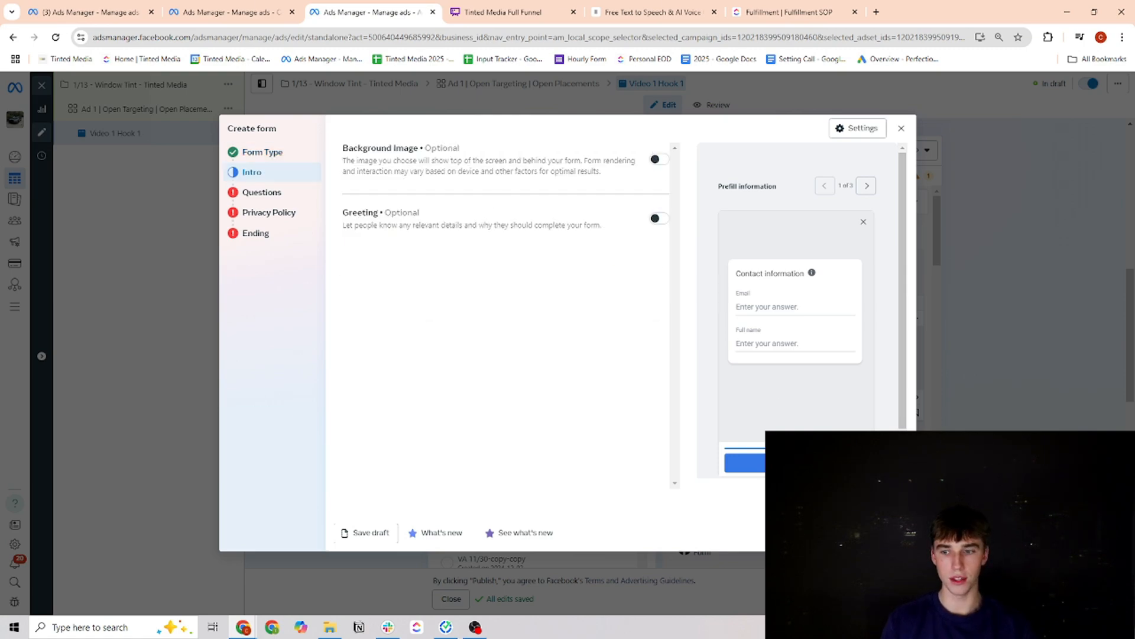
In the form's Questions section, set the contact information description to "Please enter the best contact info for you below. We will Text you more info.".
click(888, 533)
scroll(463, 333, down, 2)
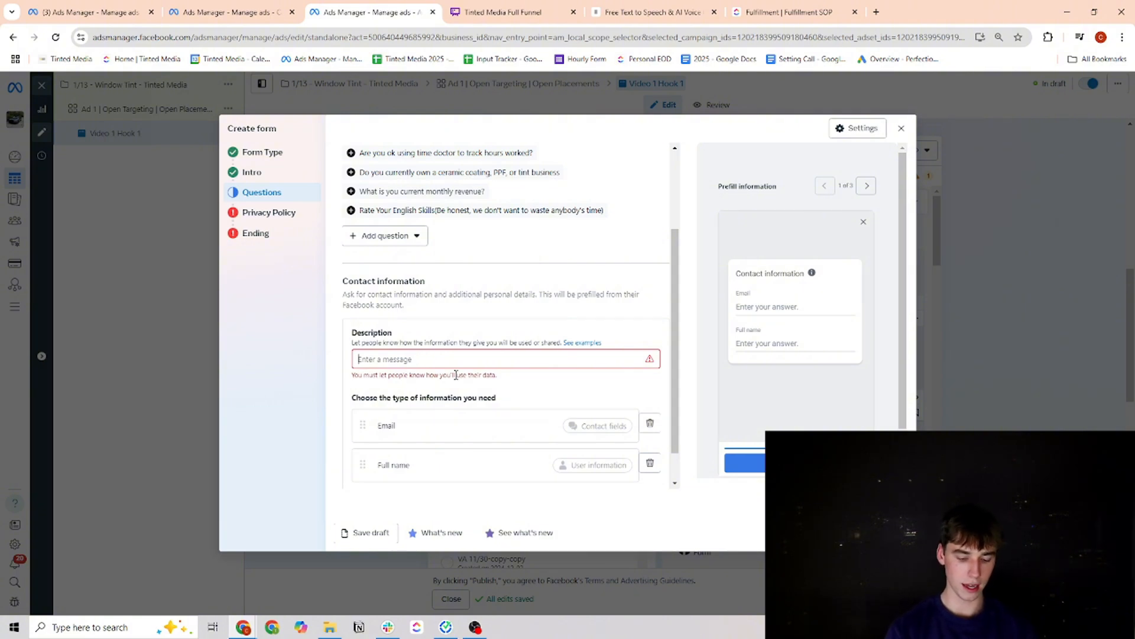
text(Please enter)
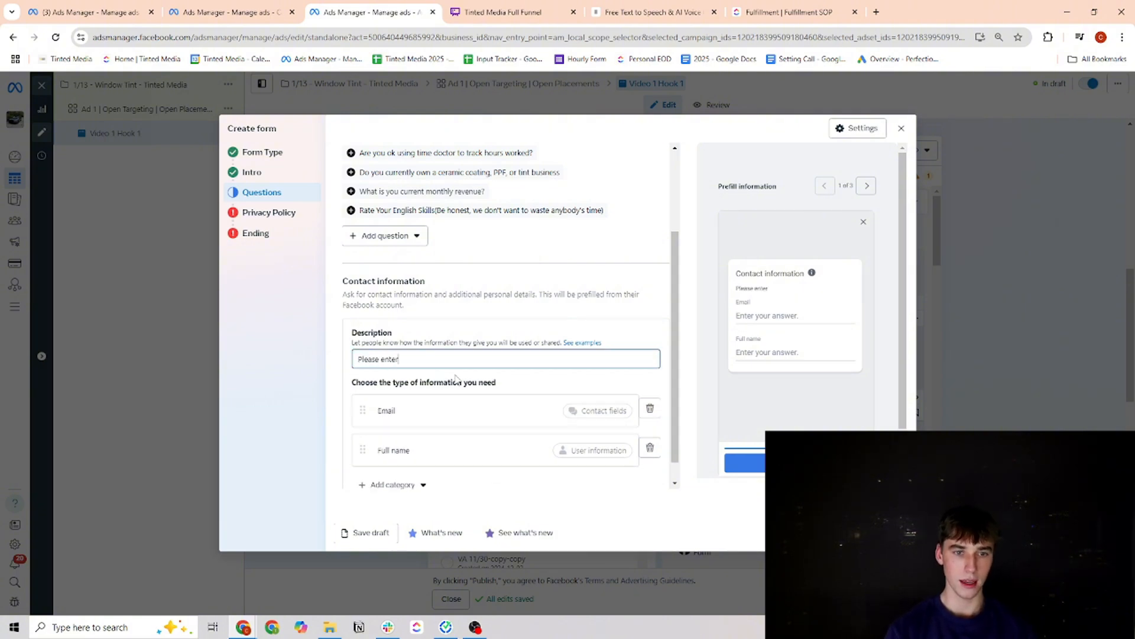
text( the best contac)
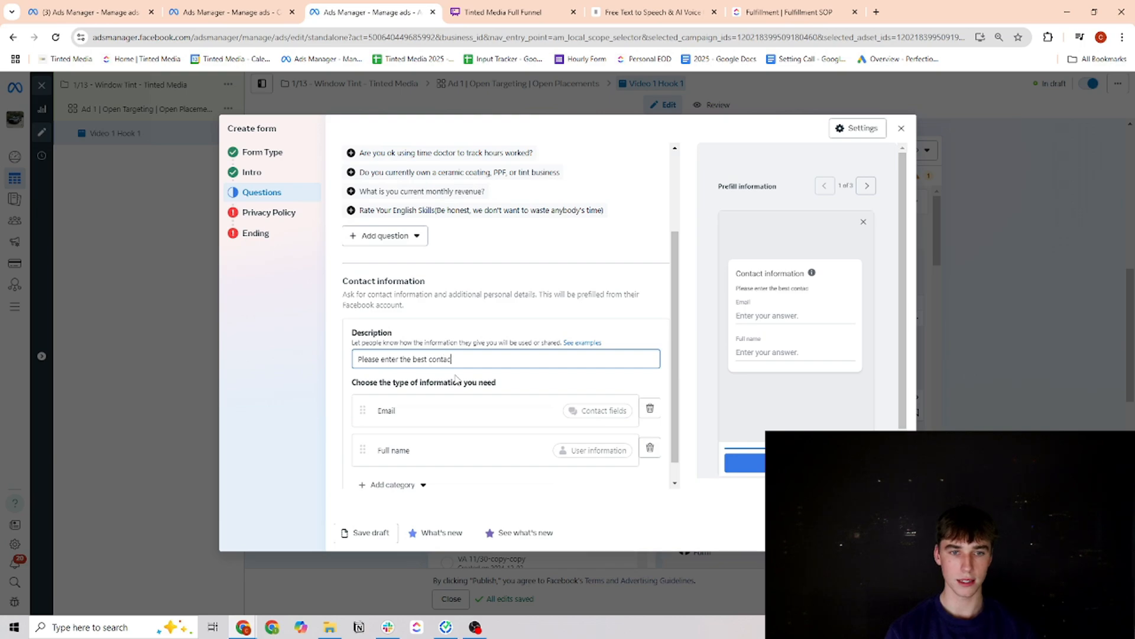
text(t info for you bel)
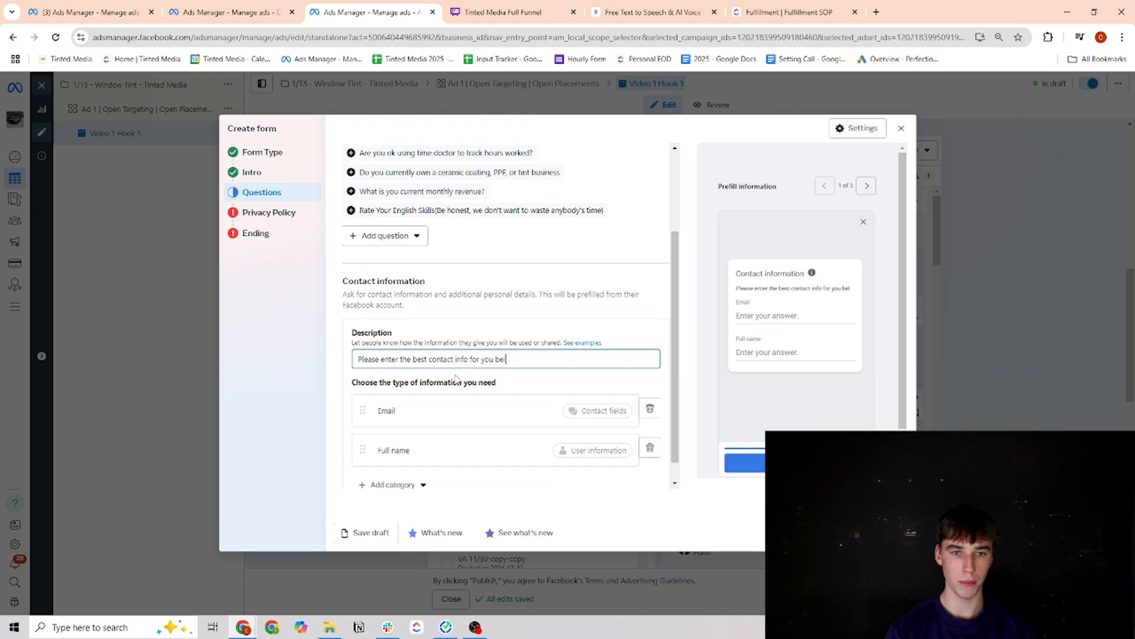
text(ow, WE)
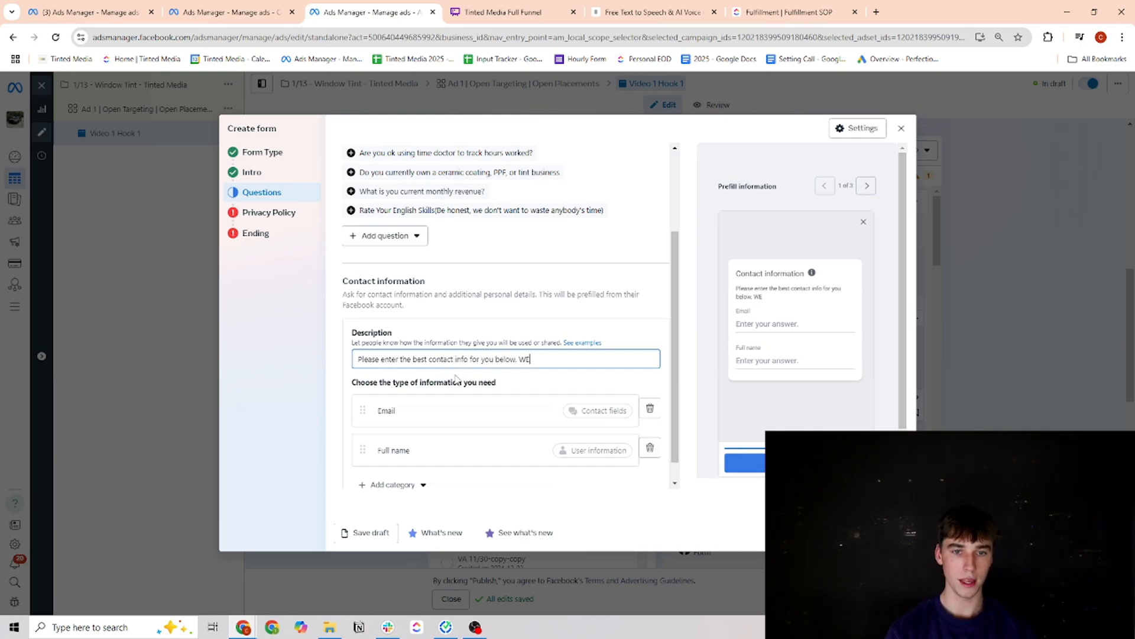
text( will Text )
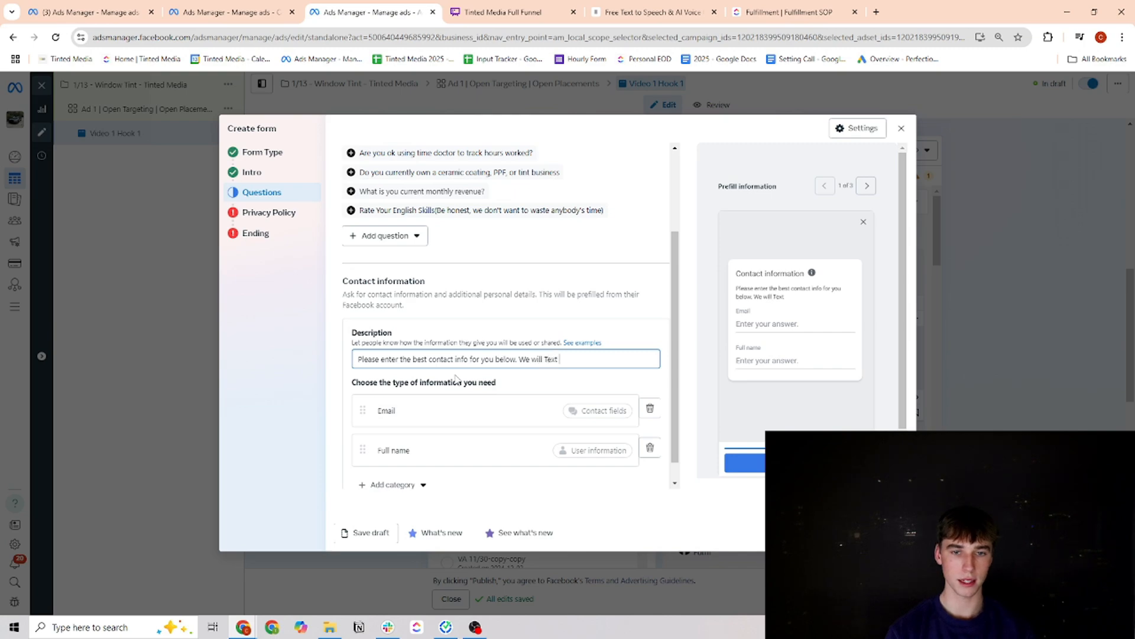
text(you more info.)
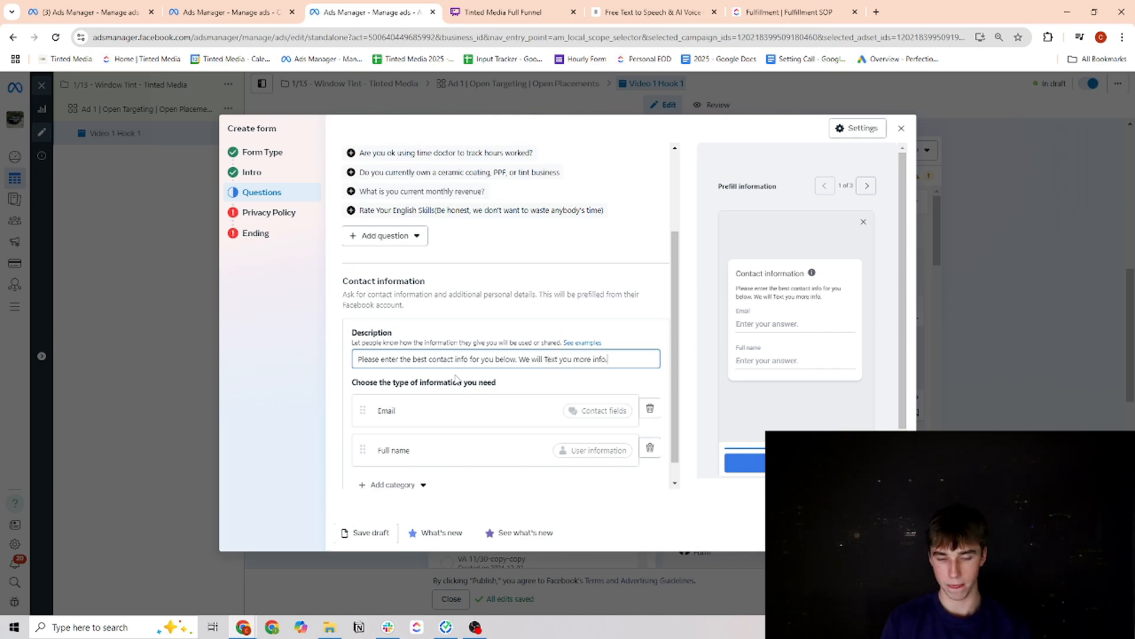
Add a phone number field to the contact information and order the fields as Full name, Phone number, Email.
click(393, 485)
mouse_move(401, 394)
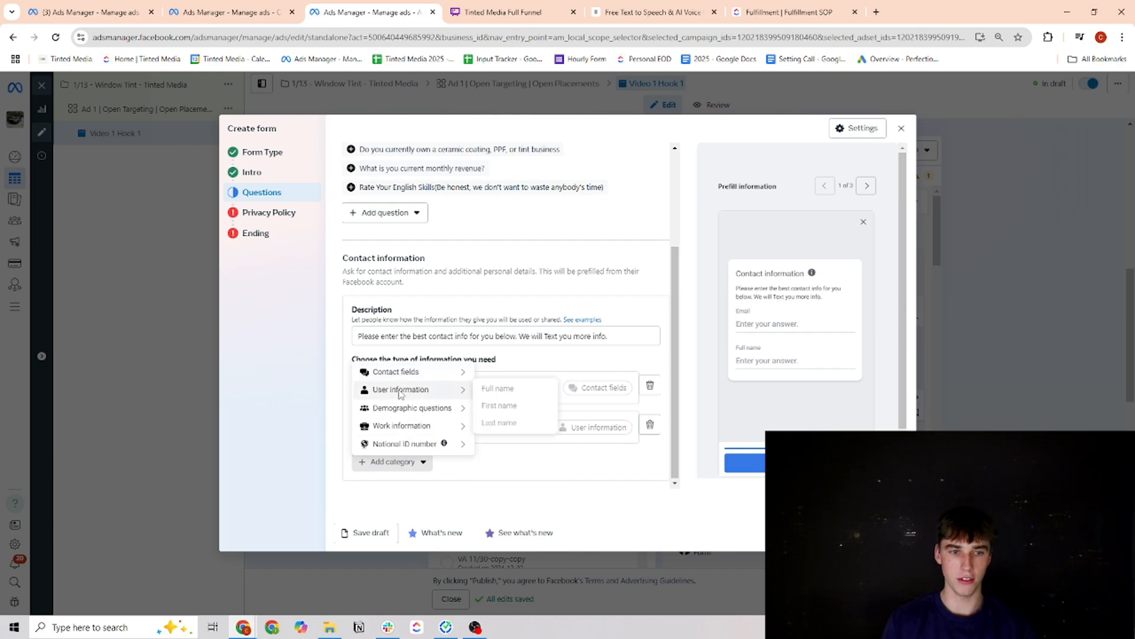
click(506, 387)
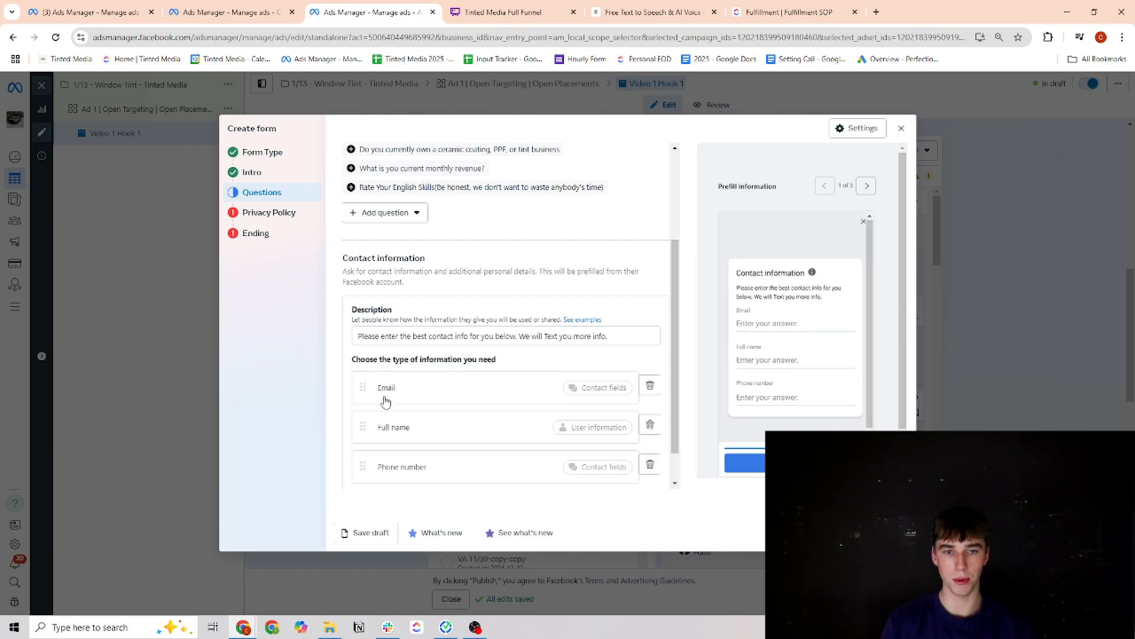
drag(364, 467, 367, 375)
drag(363, 454, 372, 357)
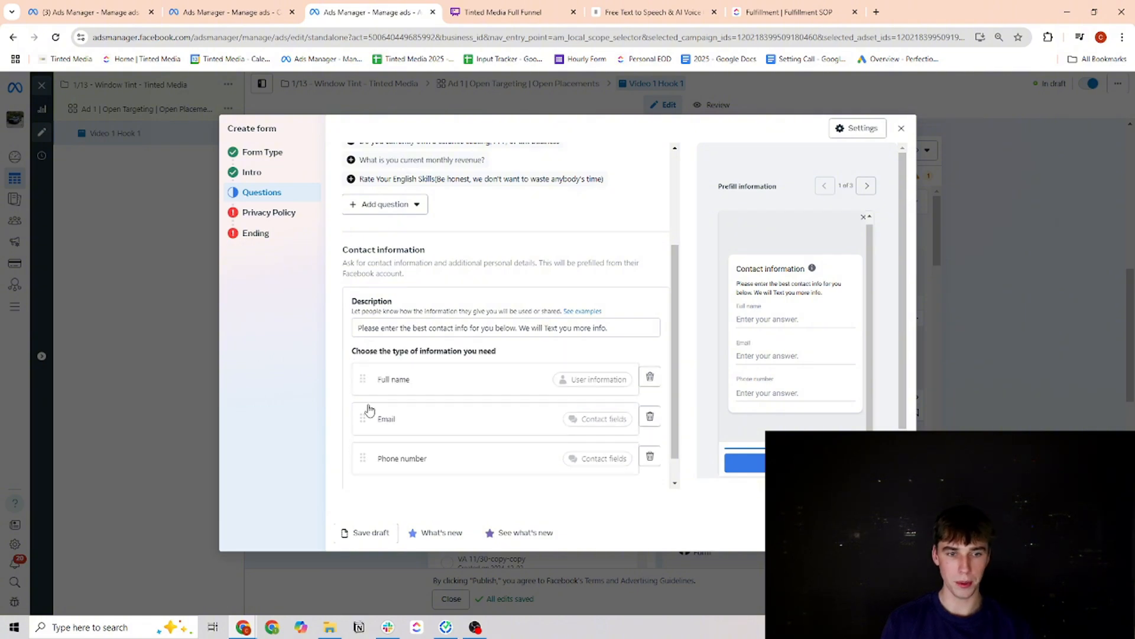
drag(363, 412, 363, 458)
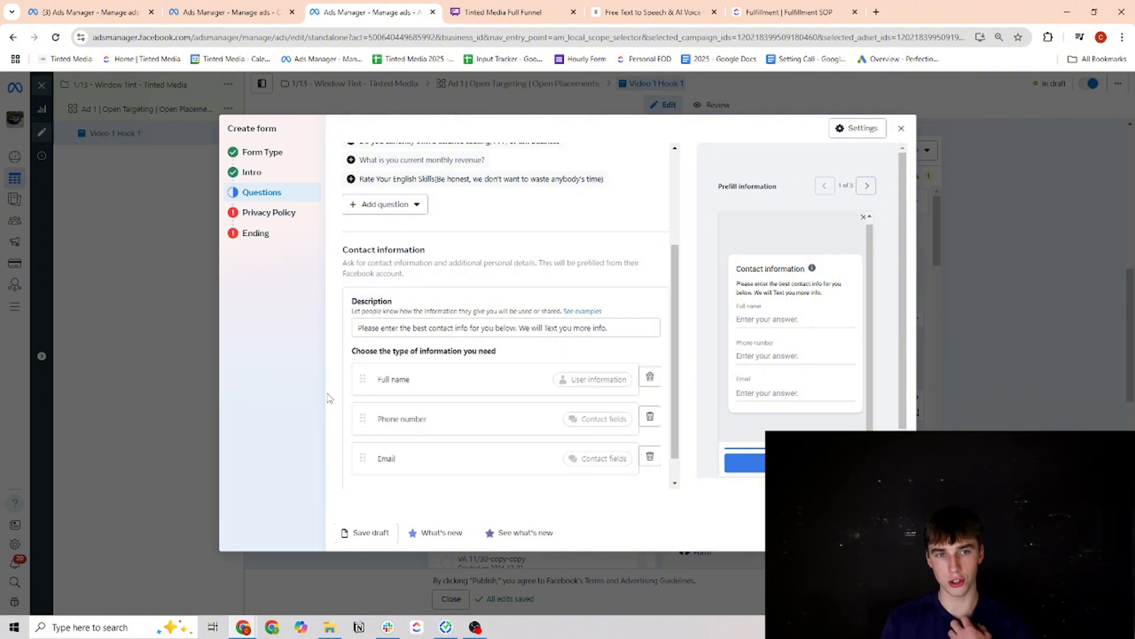
Add a short answer question reading "What type of car do you have (year, make, model)?".
scroll(349, 393, down, 1)
scroll(363, 384, up, 3)
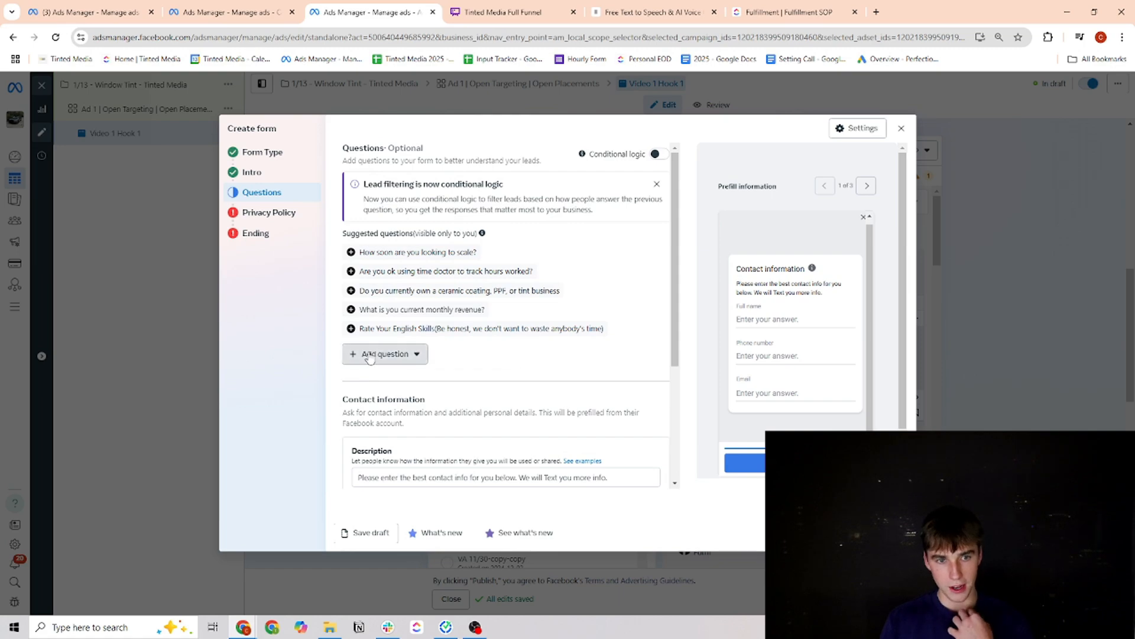
click(371, 354)
click(381, 420)
text(What y)
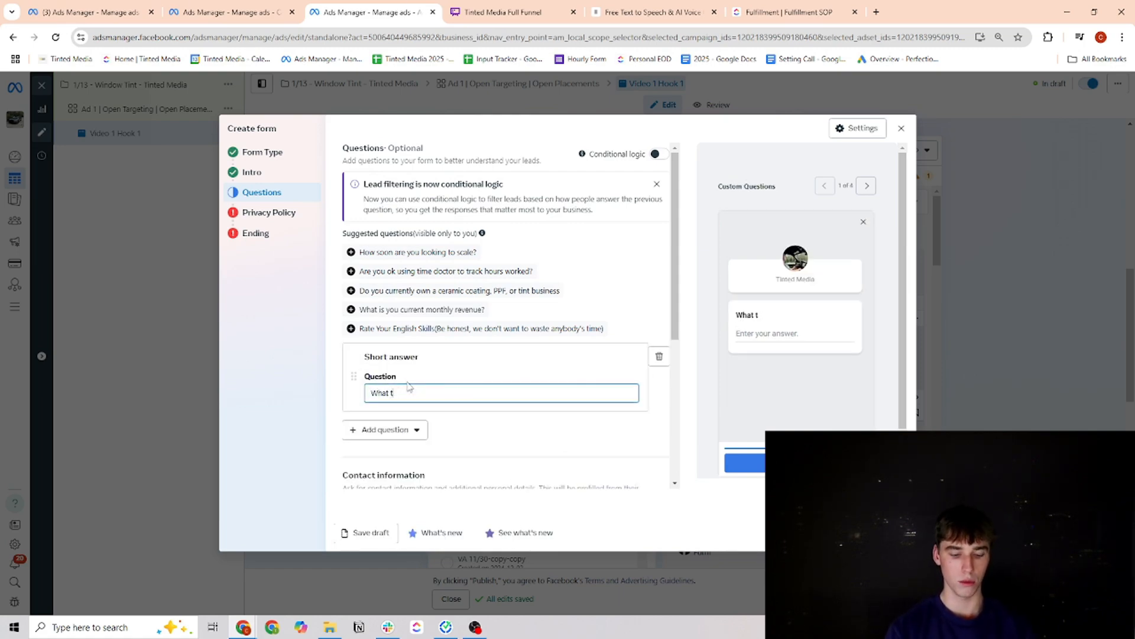
text(ype of car do you)
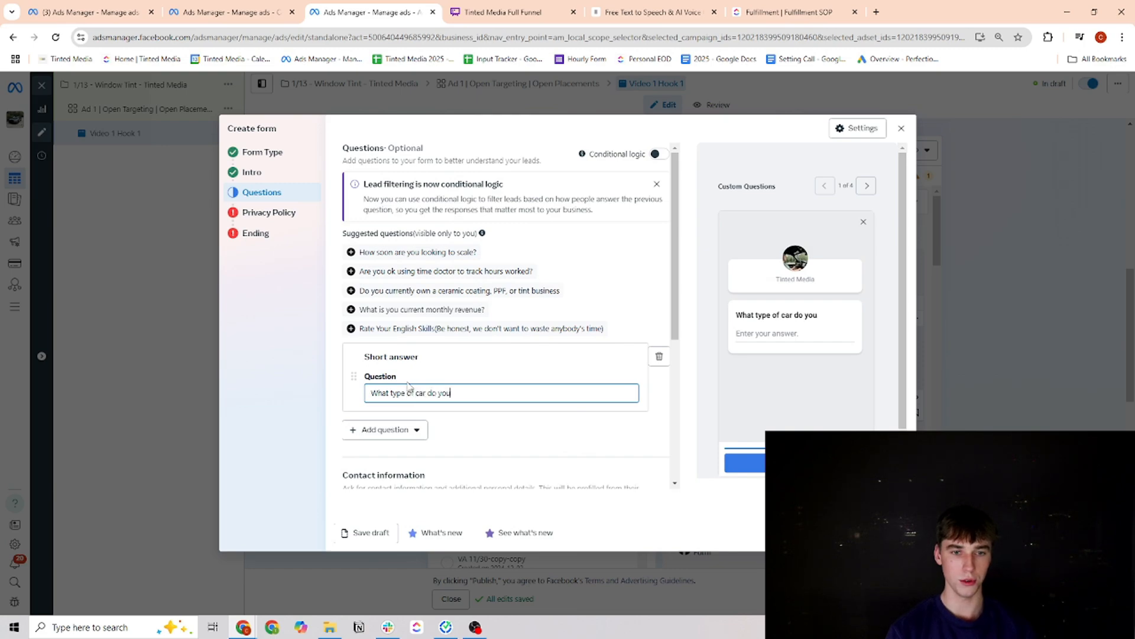
text( have ()
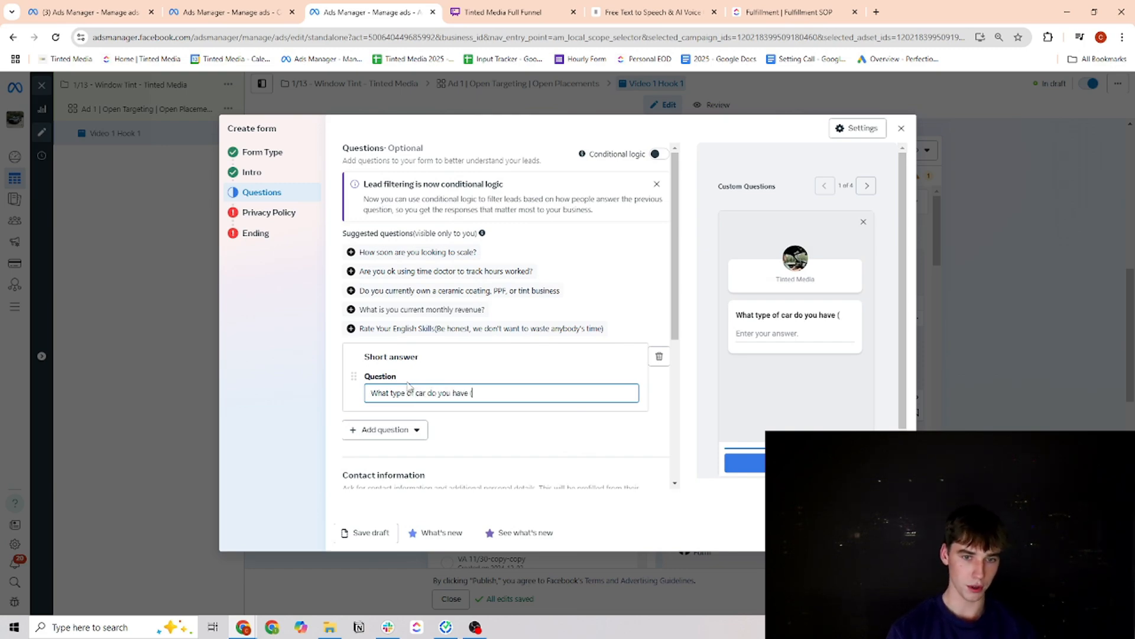
text(year, make)
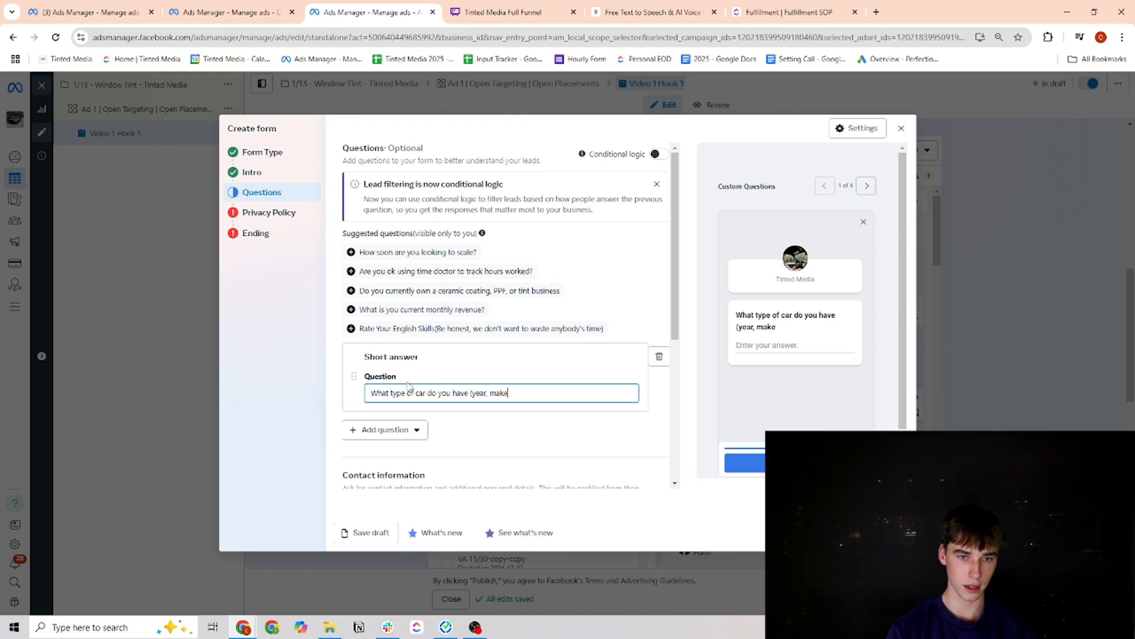
text(, model)?)
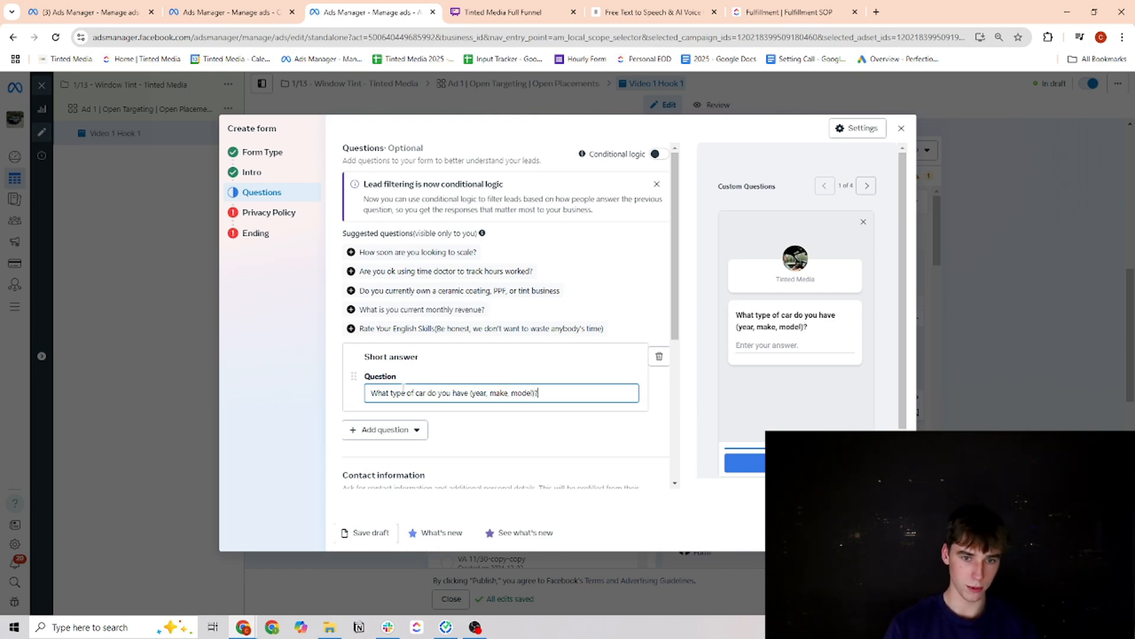
click(480, 425)
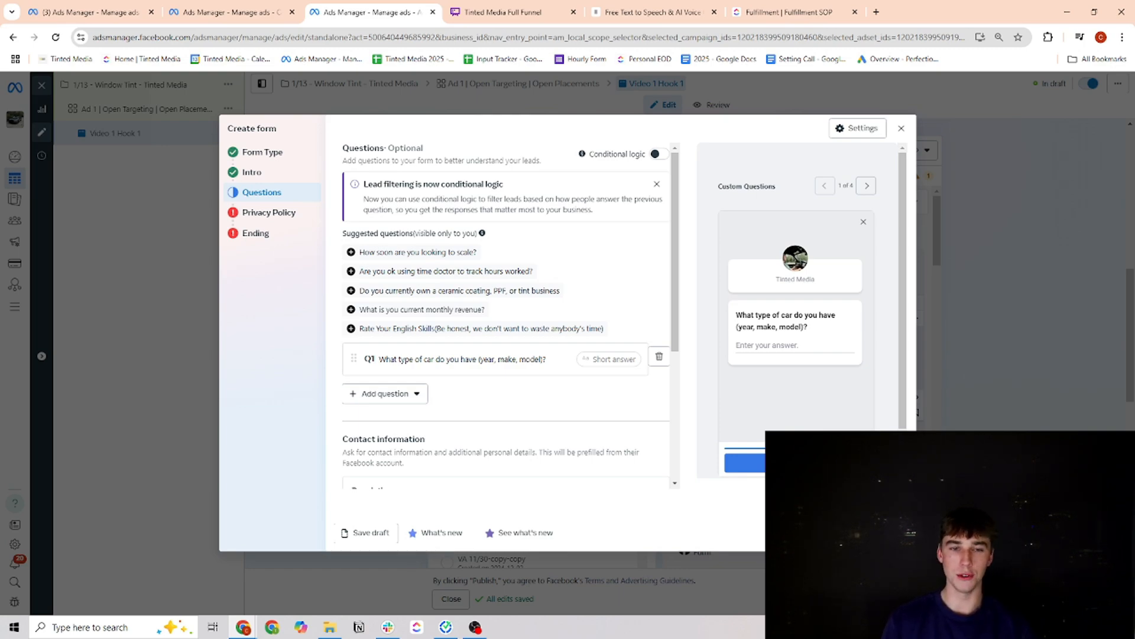
Add a multiple choice question reading "How soon are you looking to get a window tin?".
click(392, 395)
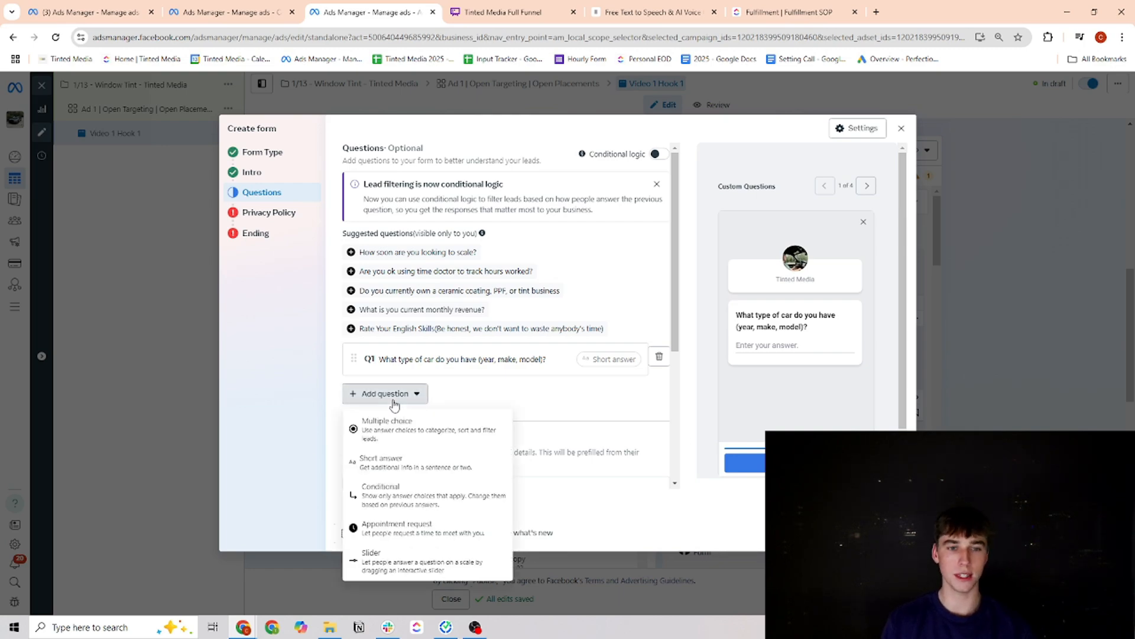
click(405, 421)
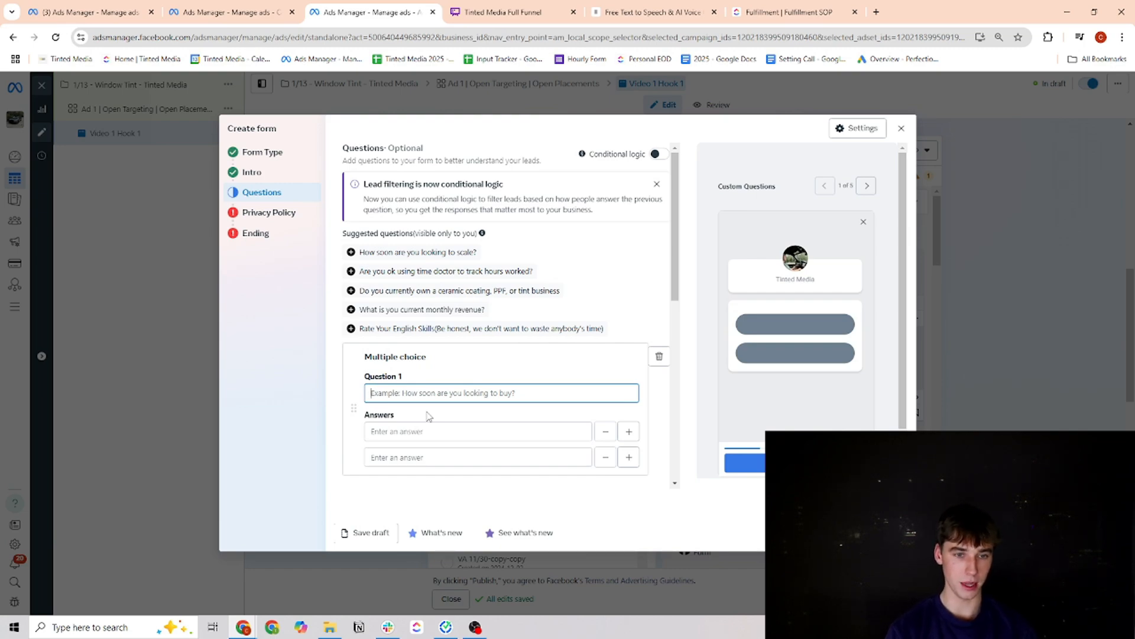
text(How soon are you)
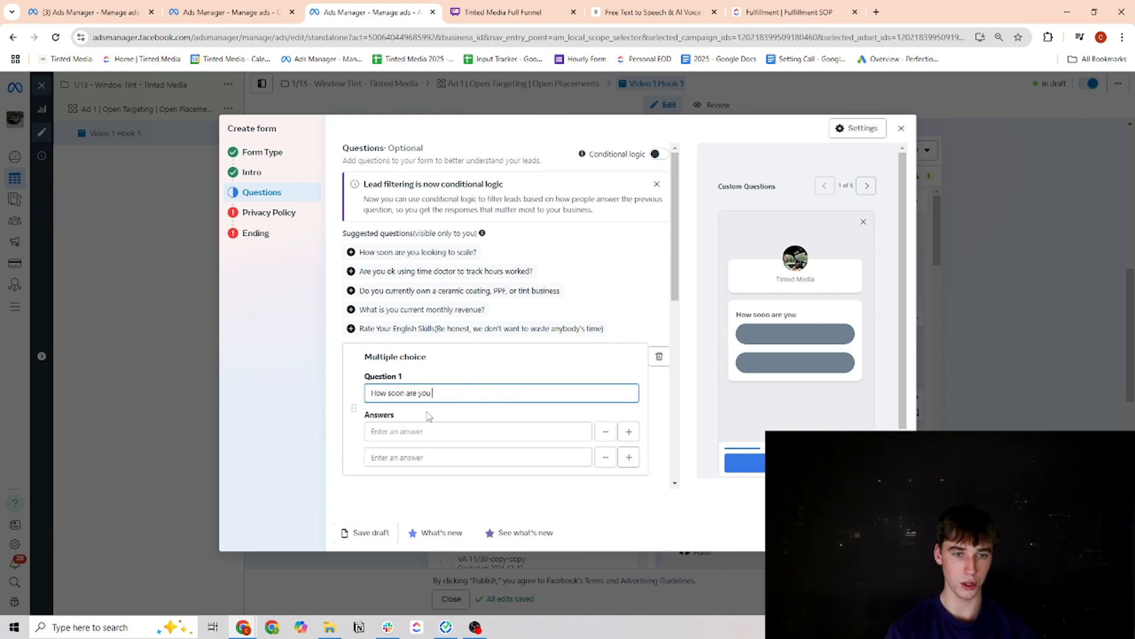
text( looking to get a )
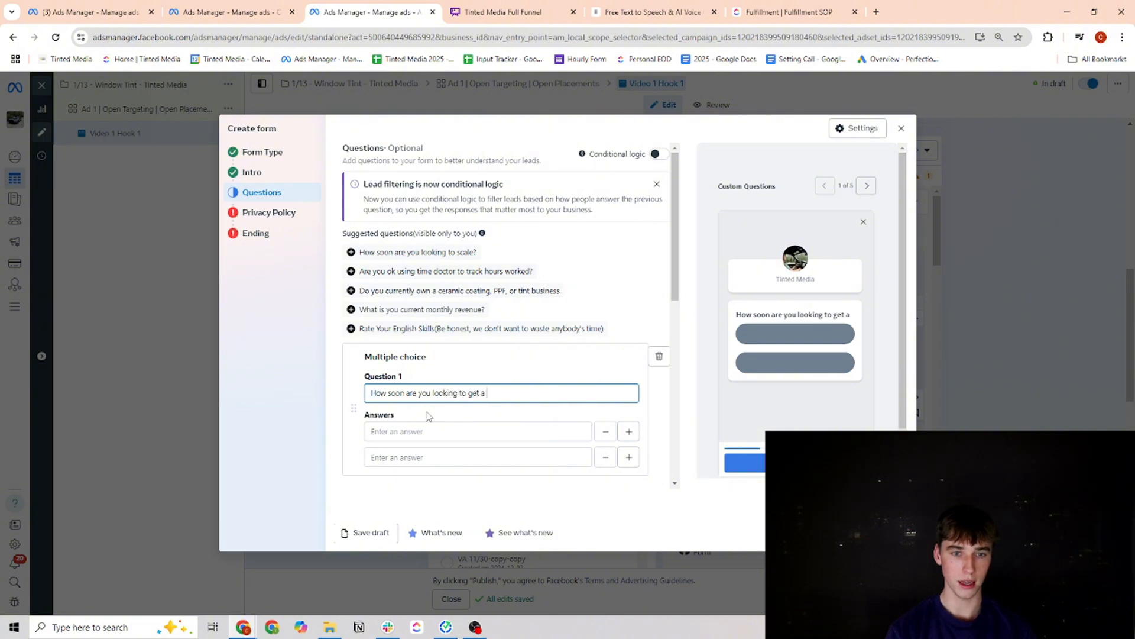
text(window tin?)
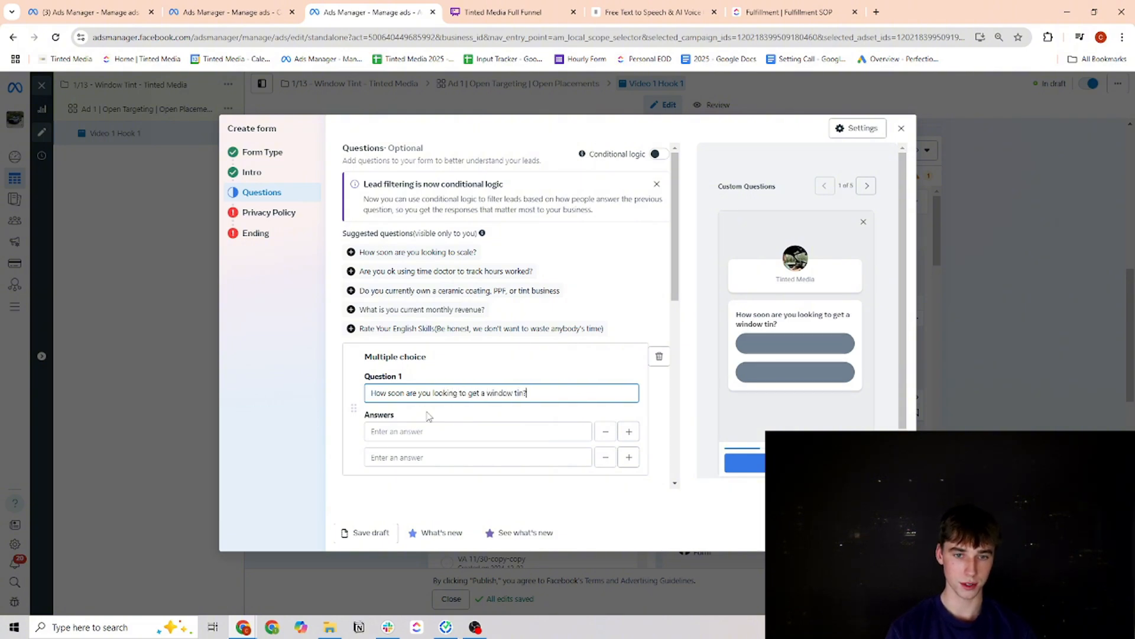
Enter "Immediately" and "1-2 Weeks" as the first two answers of the multiple choice question.
key(Tab)
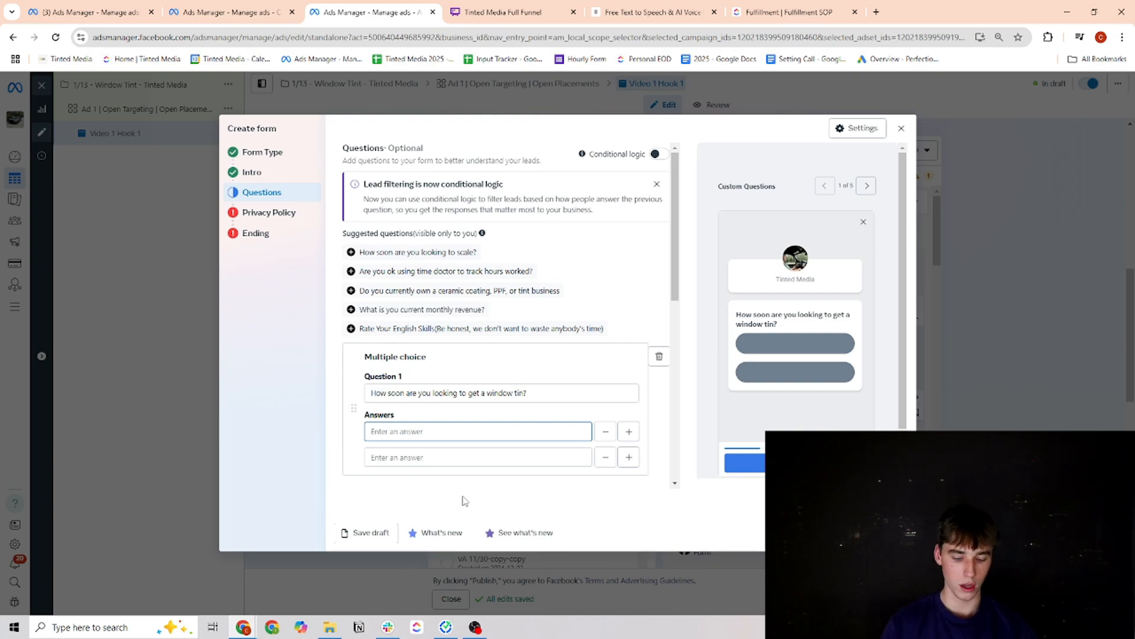
text(imme)
key(BackSpace)
key(BackSpace)
key(BackSpace)
key(BackSpace)
text(I)
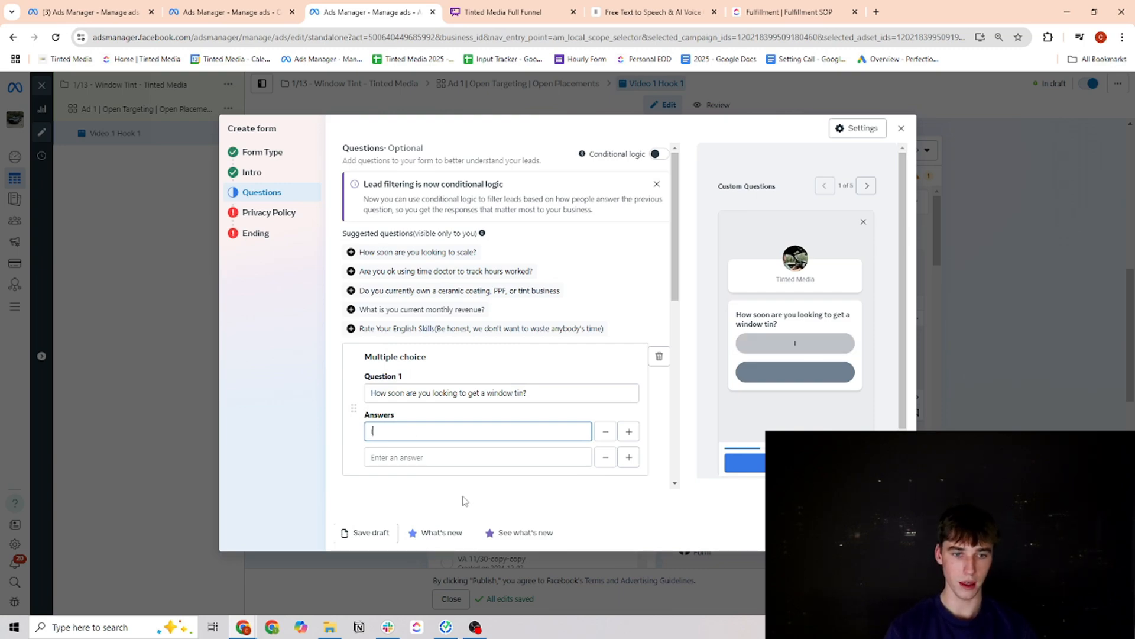
text(mmediately)
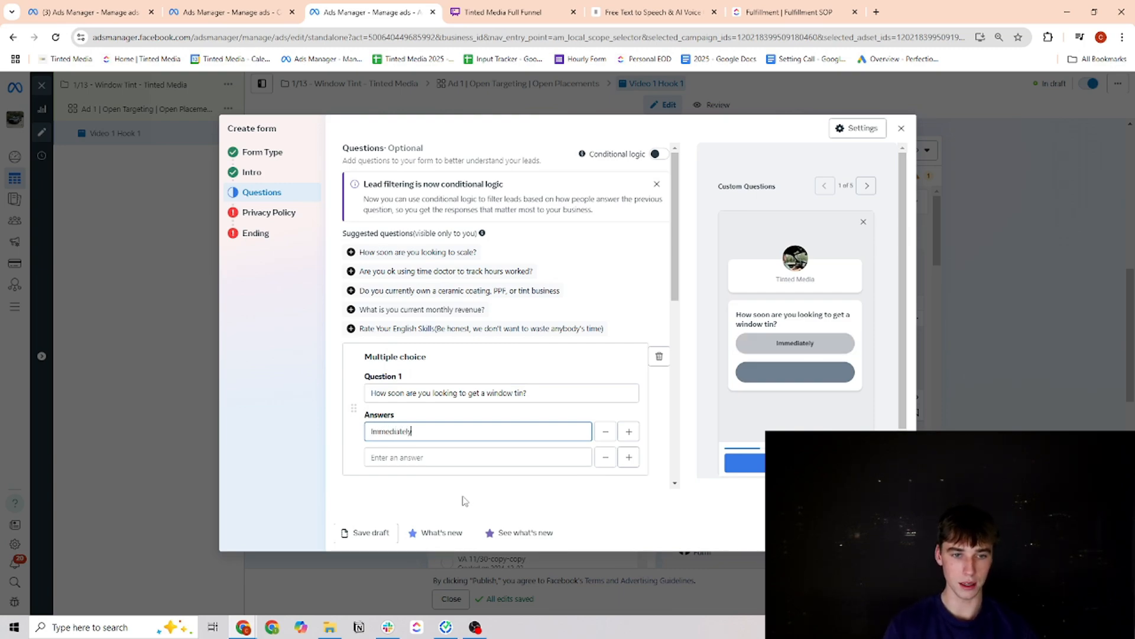
click(470, 474)
click(469, 461)
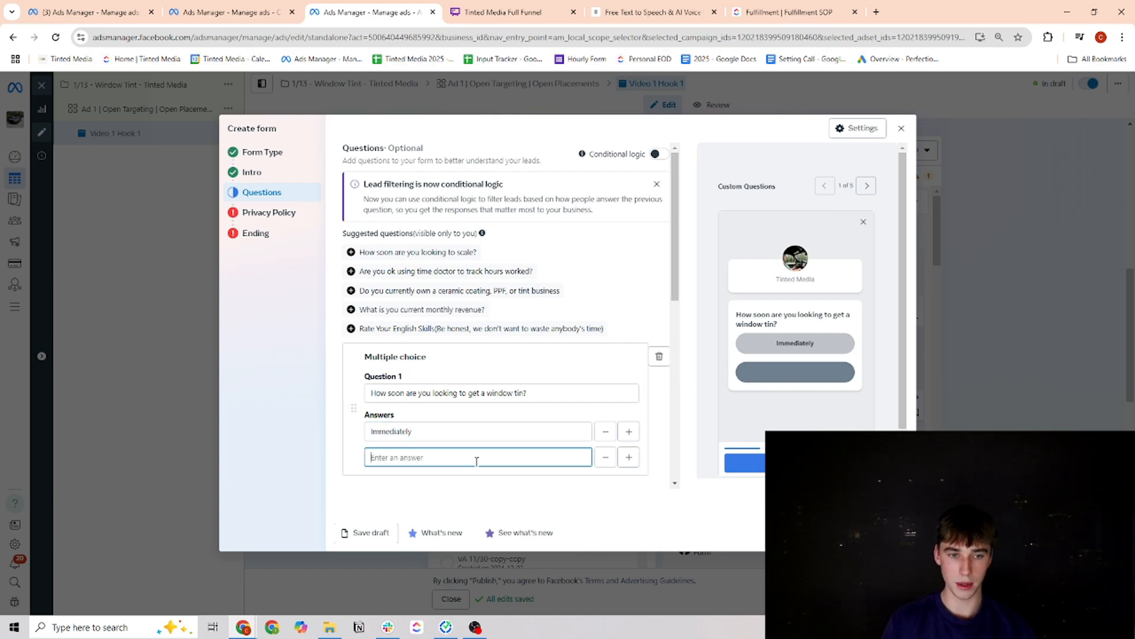
text(1-2 Weeks)
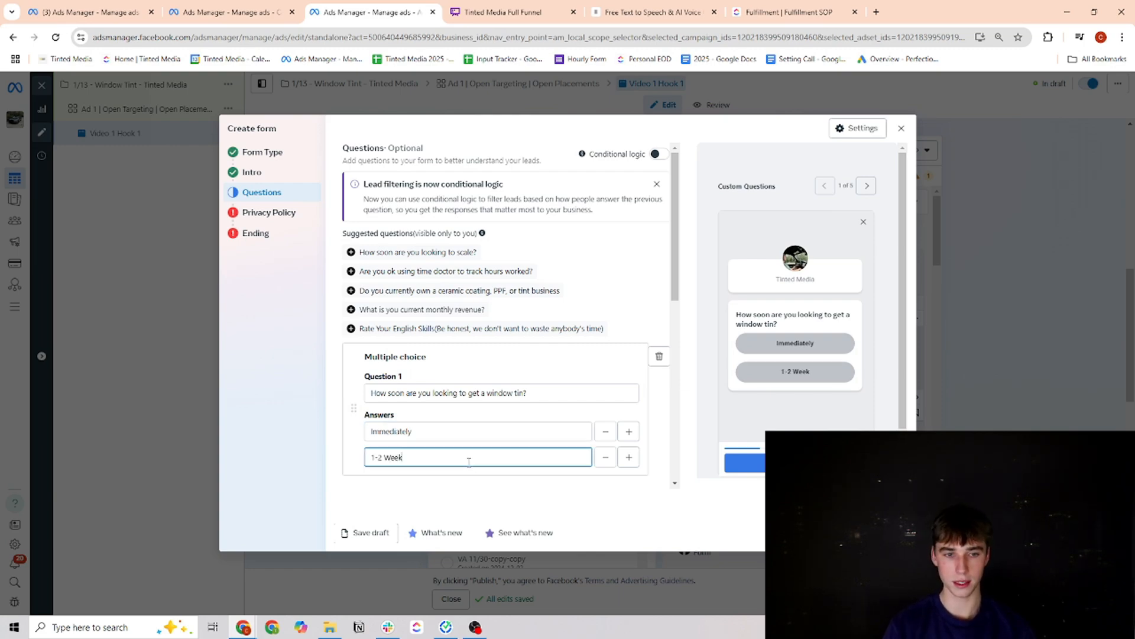
Add two more answers to the multiple choice question and fill both with copies of "1-2 Weeks".
click(629, 458)
click(629, 458)
scroll(441, 409, down, 2)
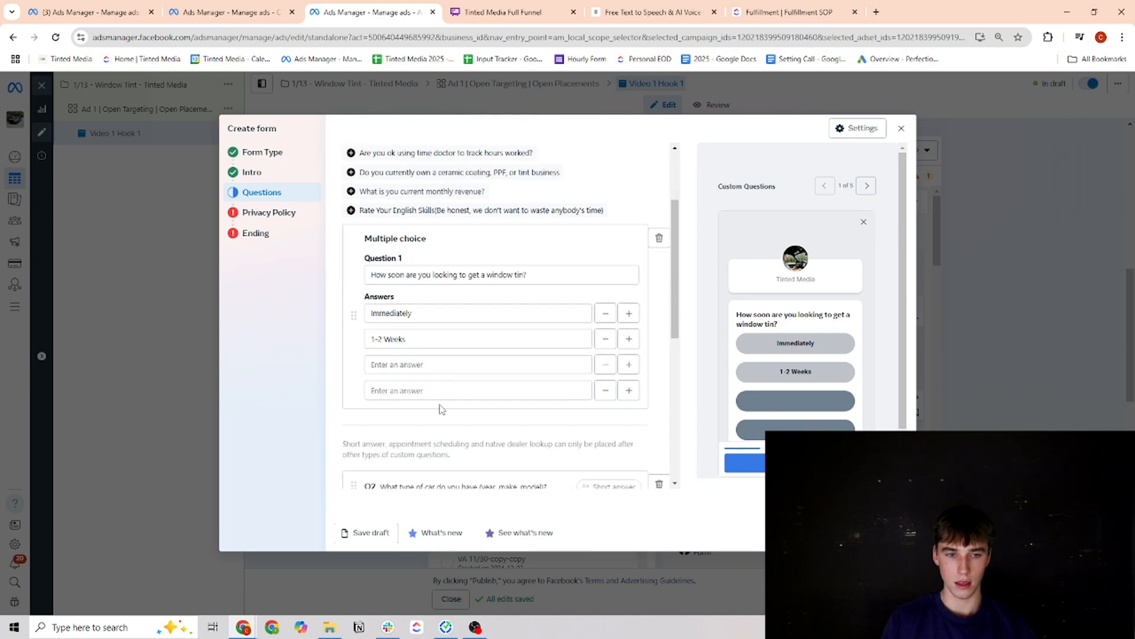
triple_click(427, 341)
key(ctrl+c)
click(469, 364)
key(ctrl+v)
click(461, 388)
key(ctrl+v)
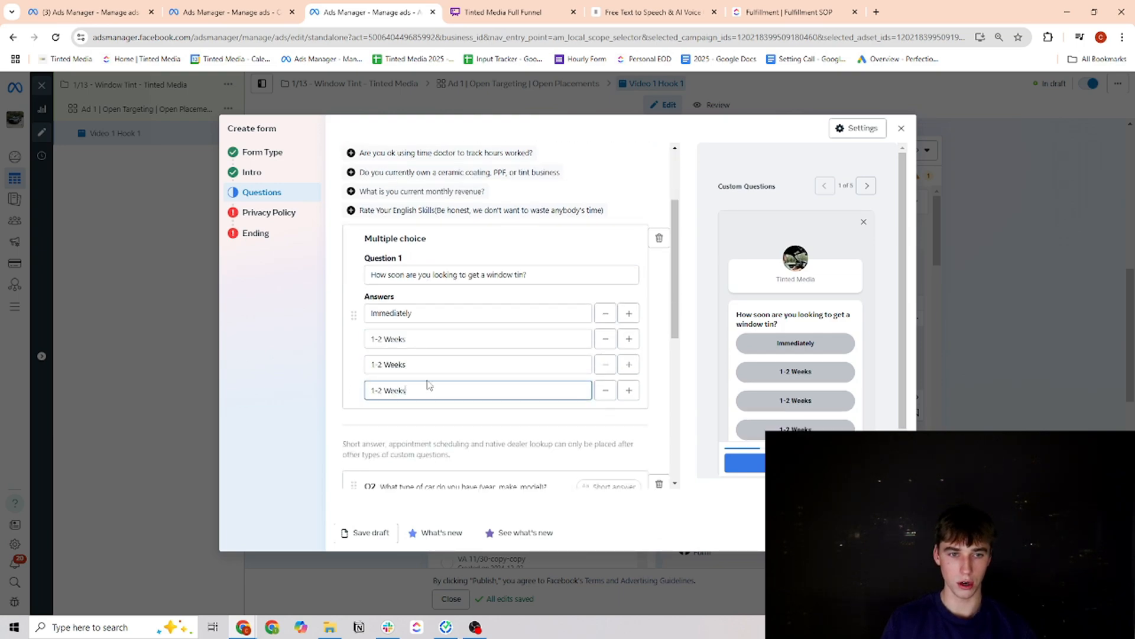
Change the third answer to "2-4 Weeks" and the fourth answer to "4+ Weeks".
drag(378, 364, 312, 363)
text(2-)
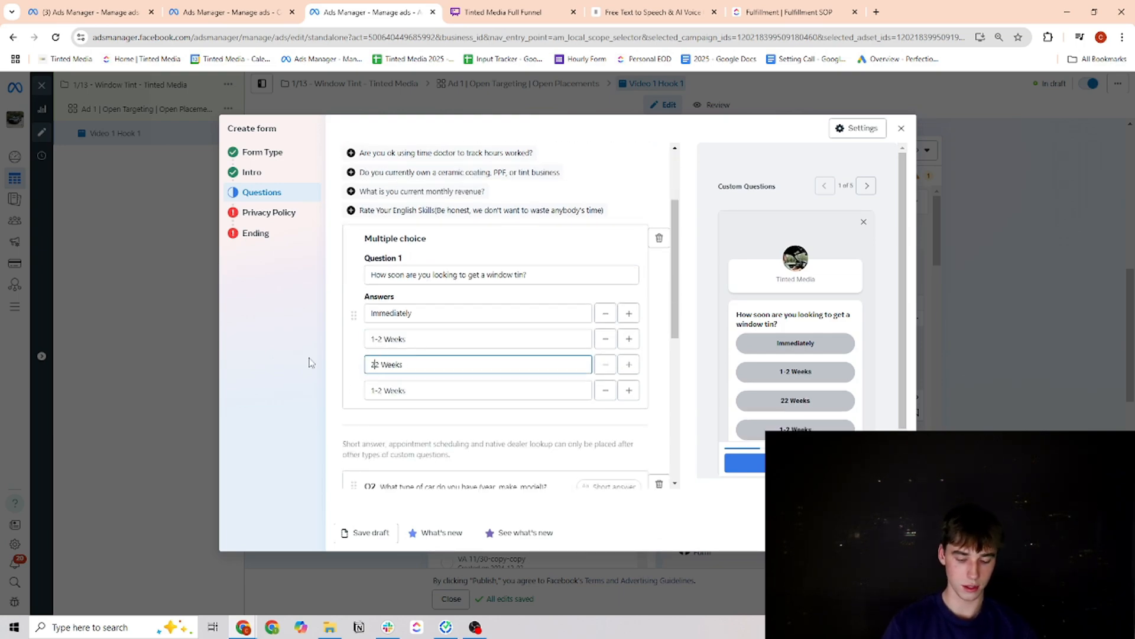
key(BackSpace)
text(4)
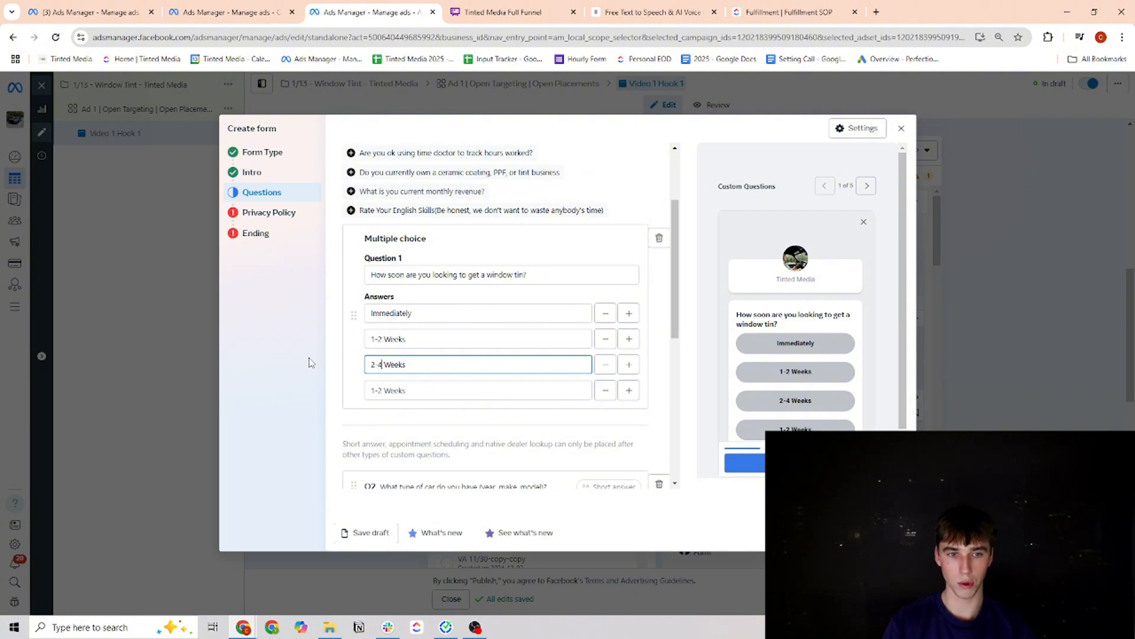
drag(384, 390, 254, 389)
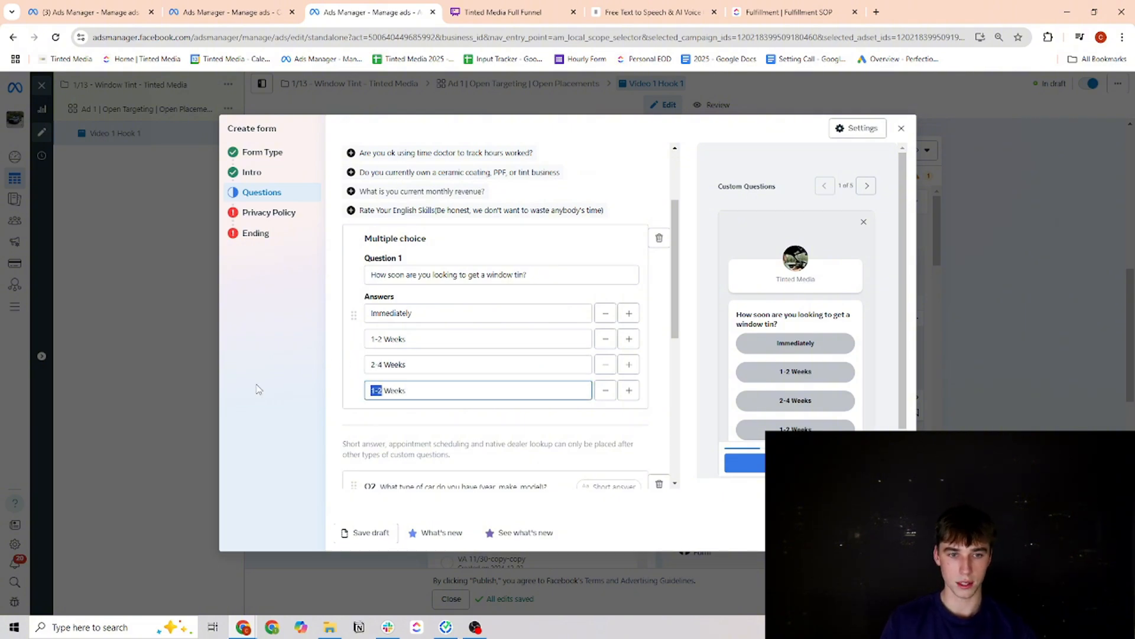
text(4)
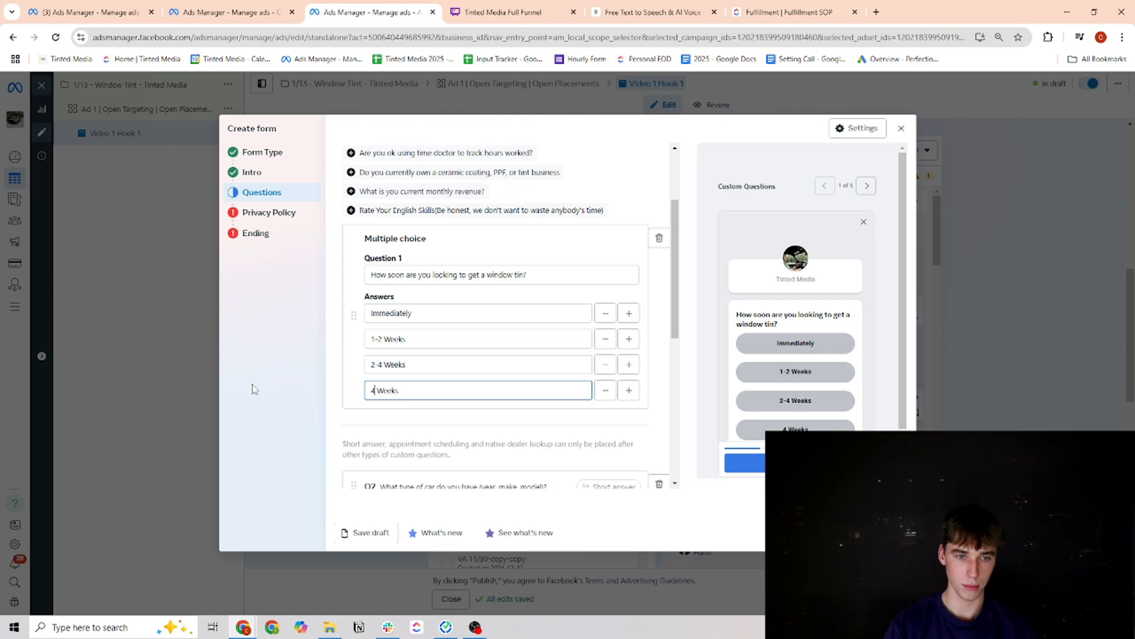
text(+)
scroll(402, 266, up, 4)
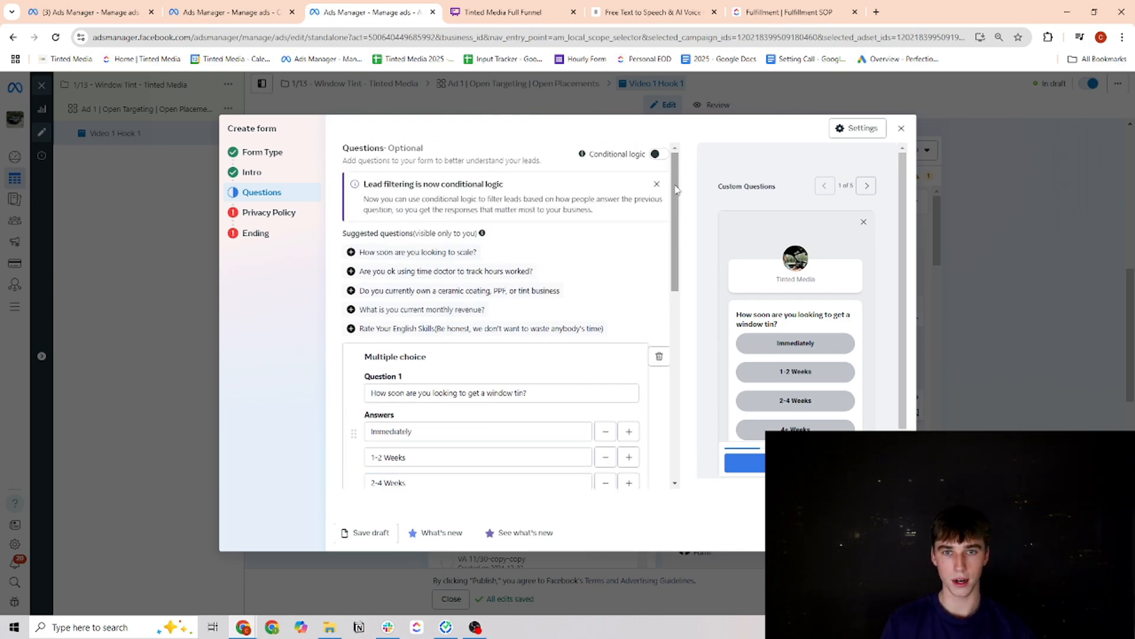
Enable conditional logic and route all answers of the window tint timing question to submitting the form with the E1 End page for leads.
click(661, 155)
scroll(461, 343, down, 2)
click(436, 359)
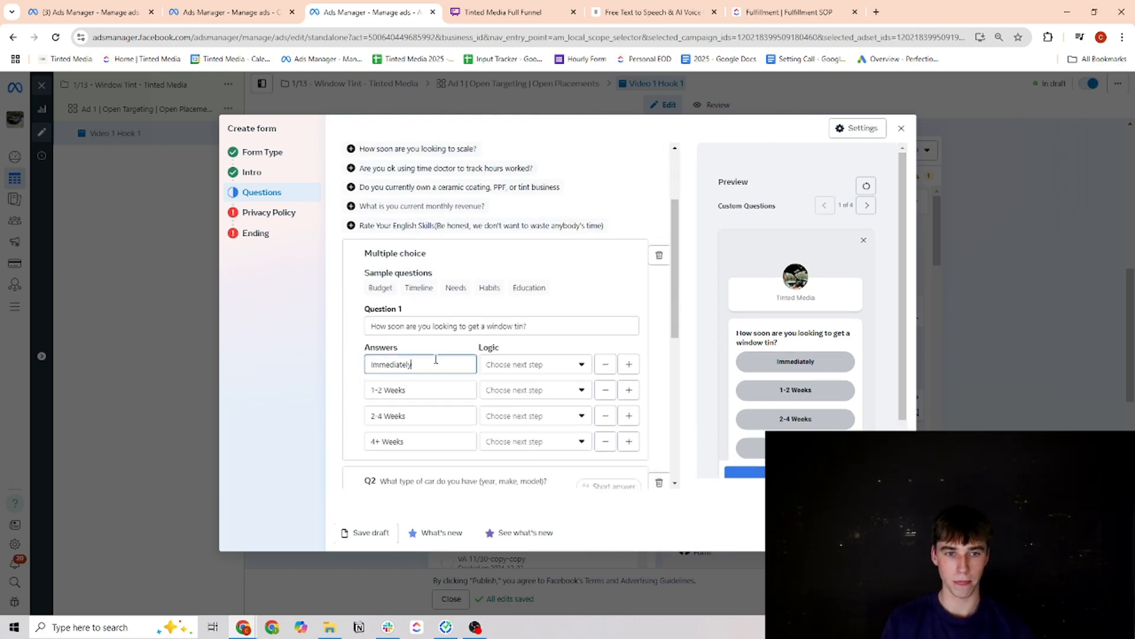
click(518, 365)
click(513, 418)
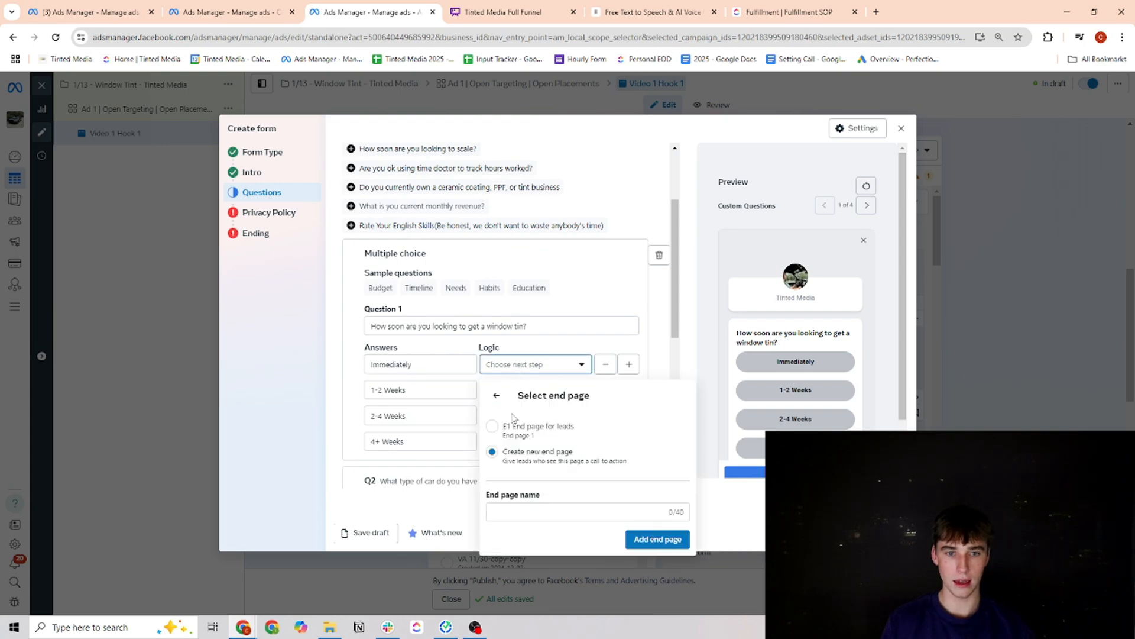
click(520, 425)
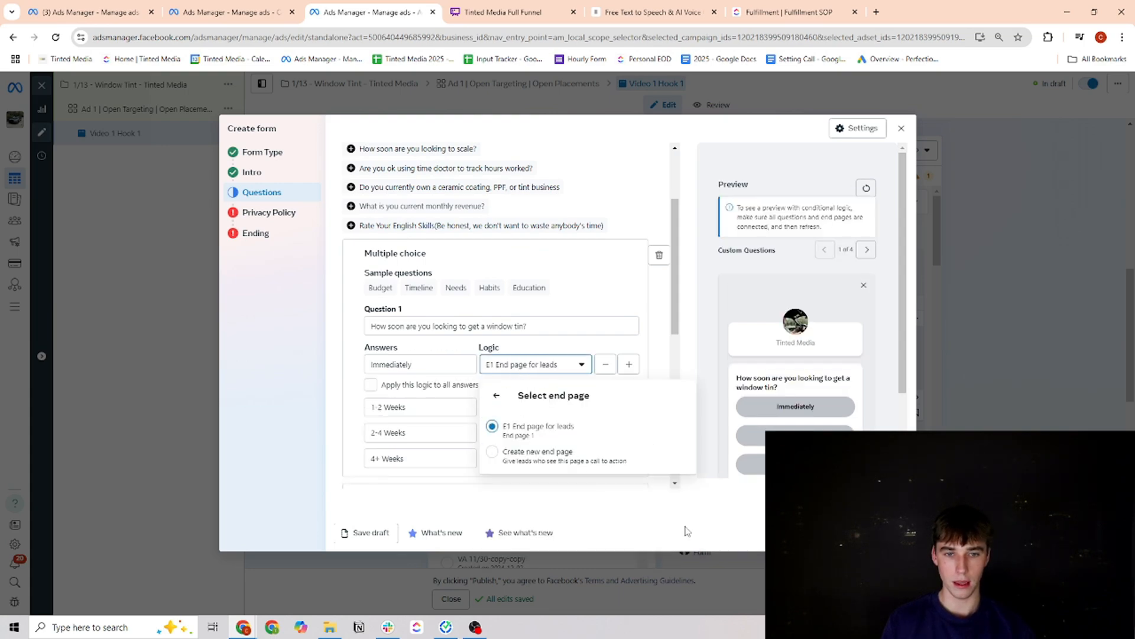
click(370, 385)
Set the logic of the "4+ Weeks" answer to Close form.
scroll(369, 395, down, 2)
click(516, 342)
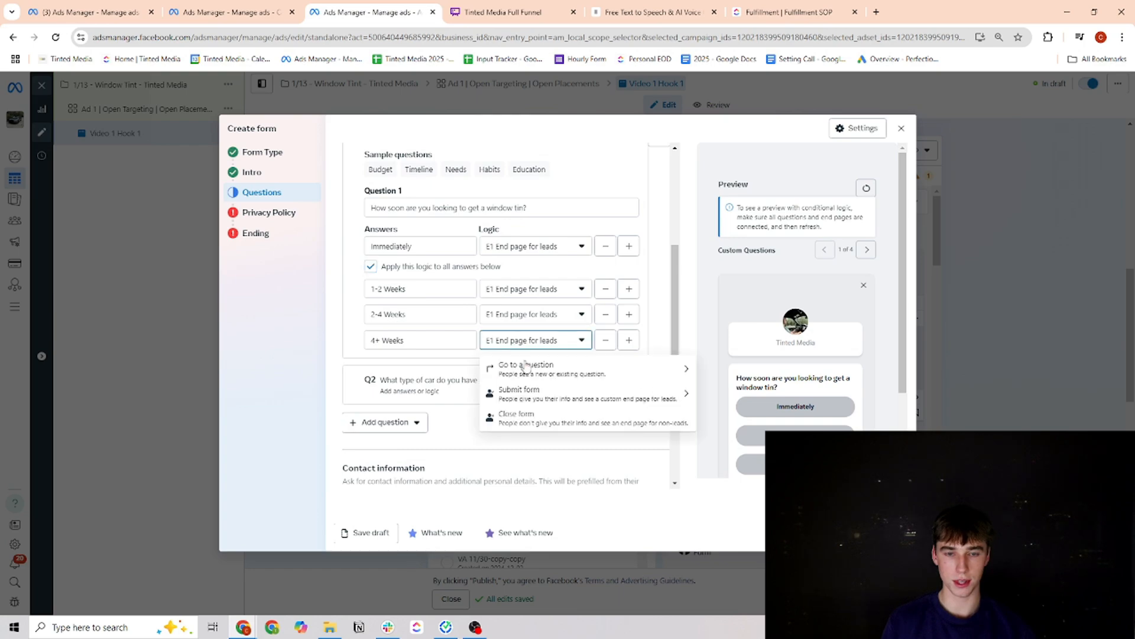
click(548, 418)
Route the car type short answer question to form submission with the E1 End page for leads and continue to the privacy policy.
click(414, 386)
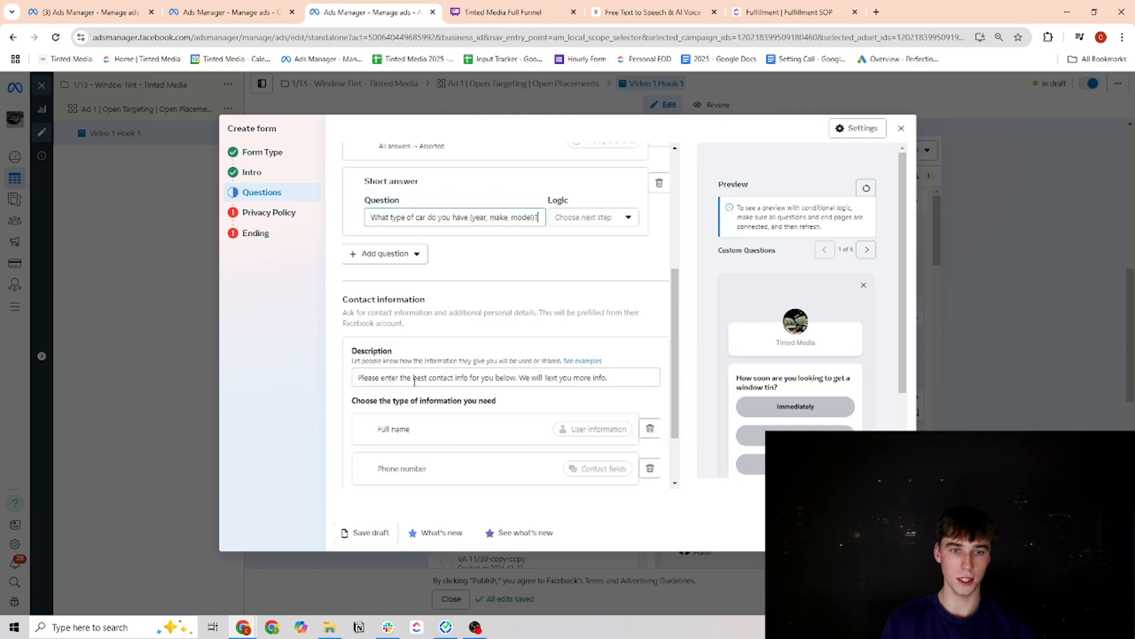
click(573, 214)
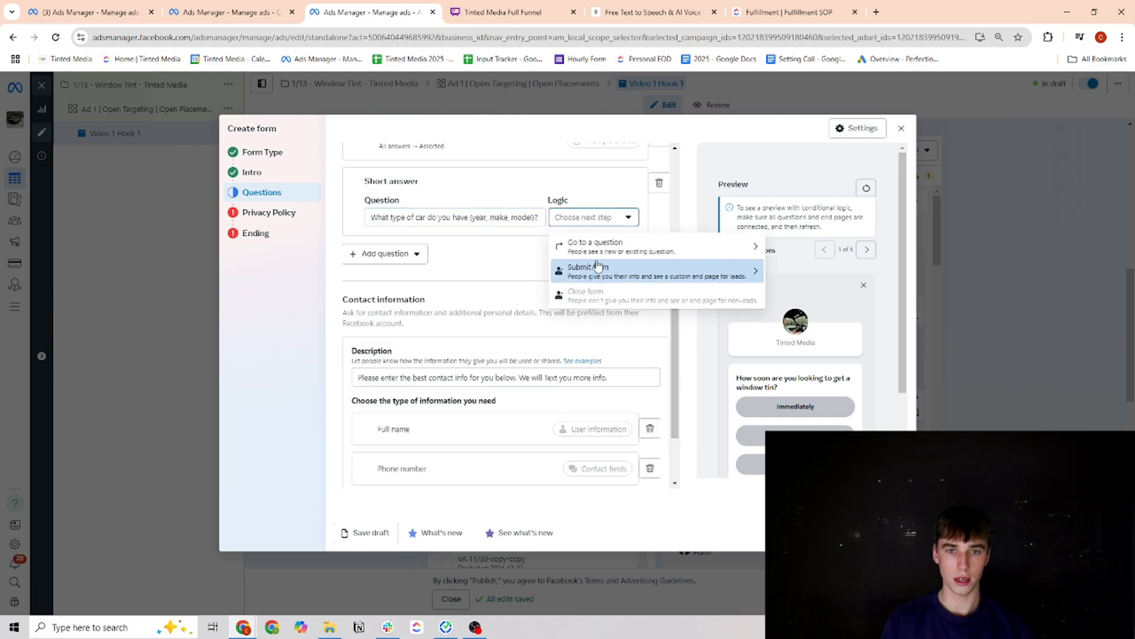
click(594, 270)
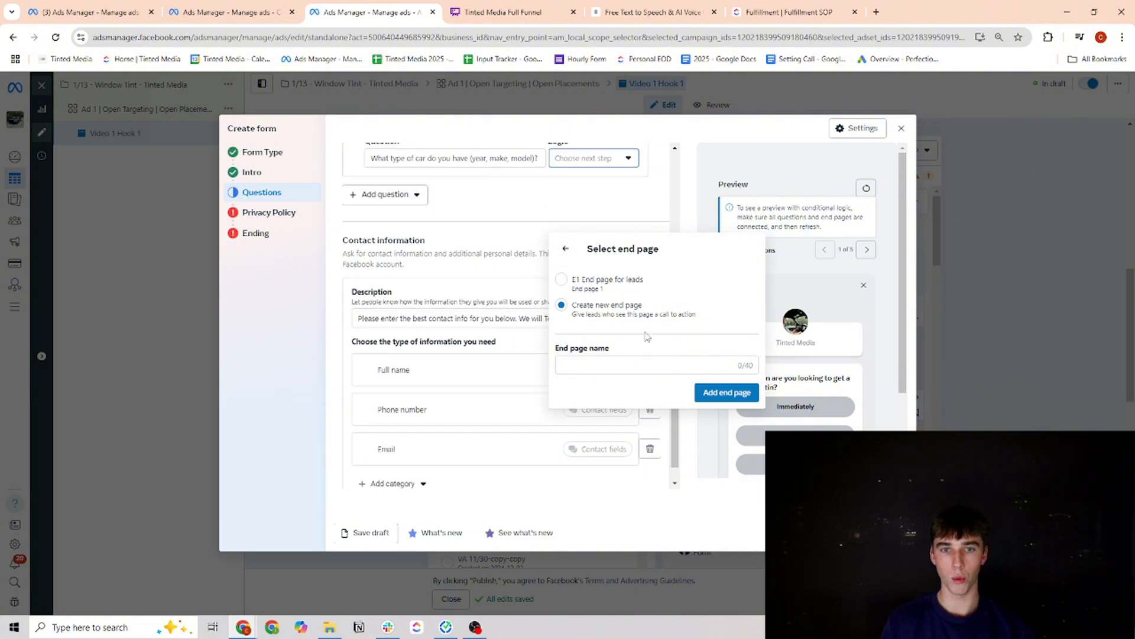
click(583, 286)
scroll(490, 278, up, 1)
scroll(492, 256, up, 3)
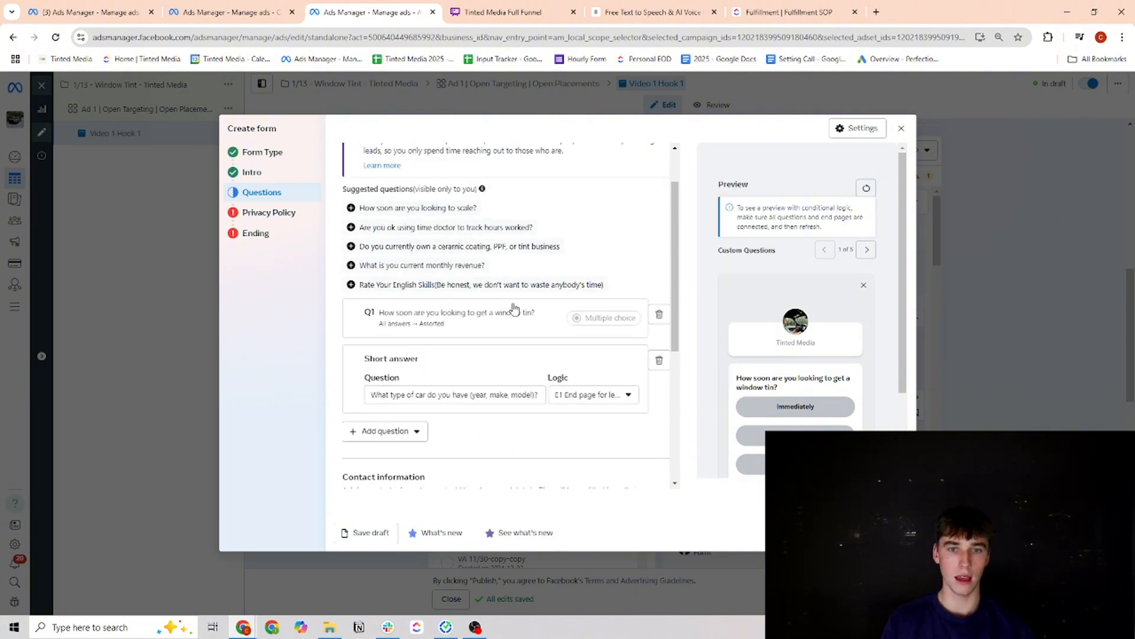
scroll(515, 311, down, 4)
click(884, 533)
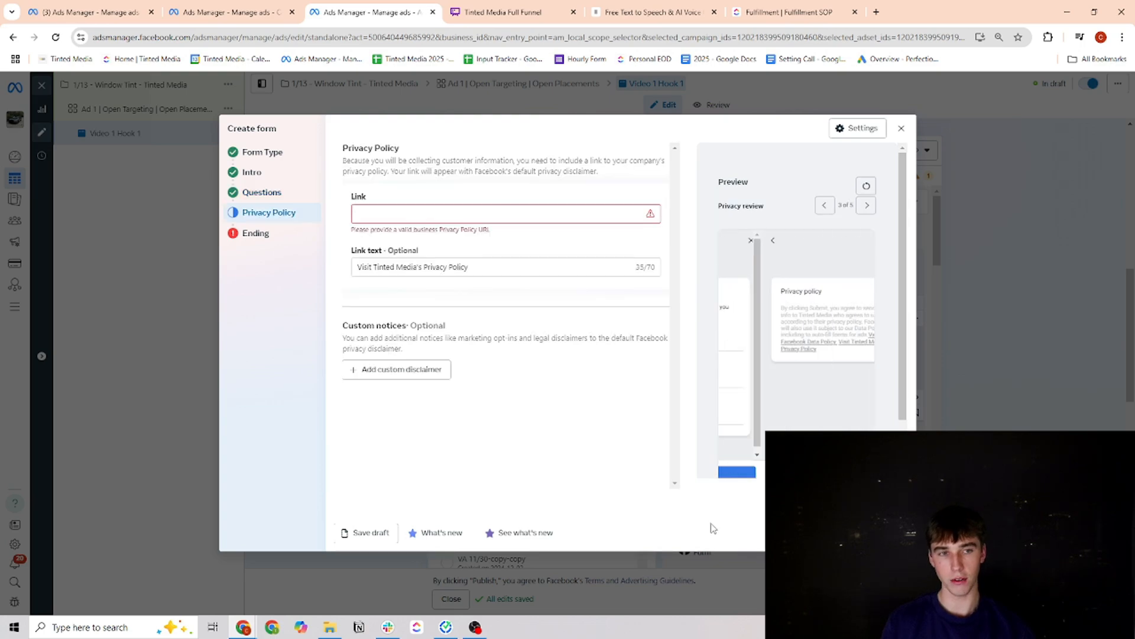
Enter tintedmedia.com as the form's privacy policy link and continue to the ending.
click(380, 212)
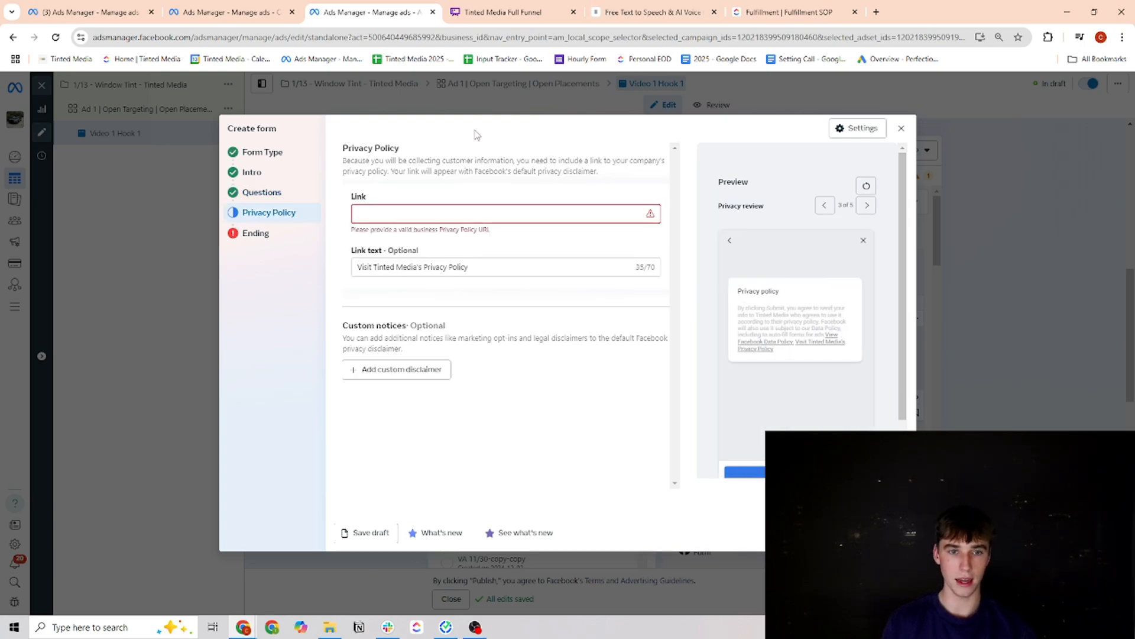
text(tintedmedia.com)
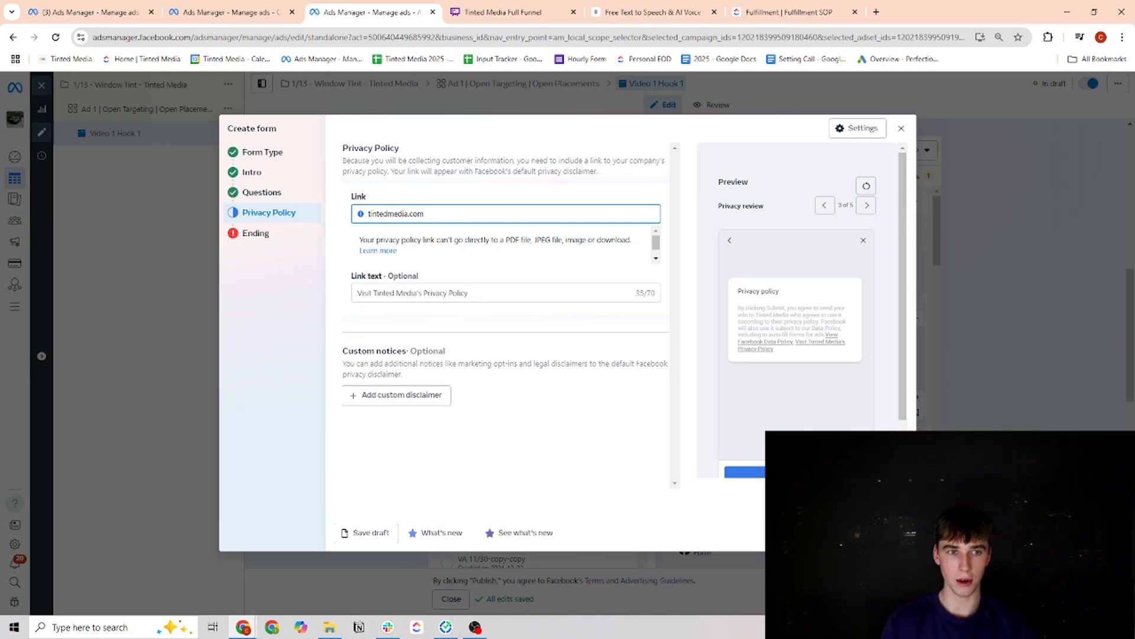
click(887, 532)
Change the headline of the end page for leads to "ONE MORE STEP".
click(473, 191)
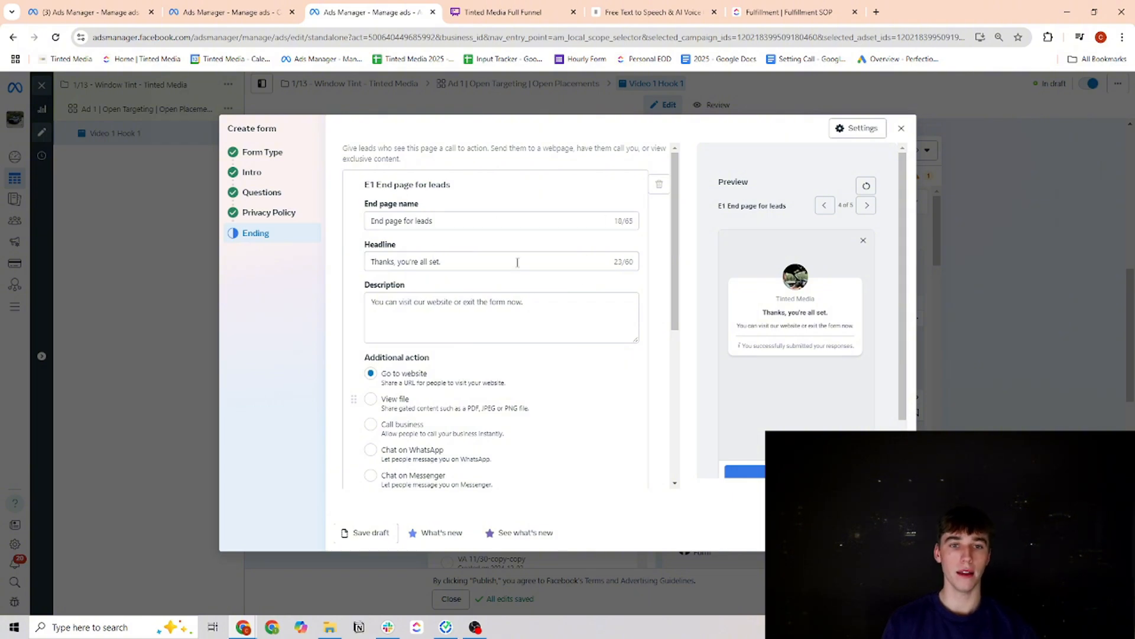
drag(516, 261, 101, 239)
text(O)
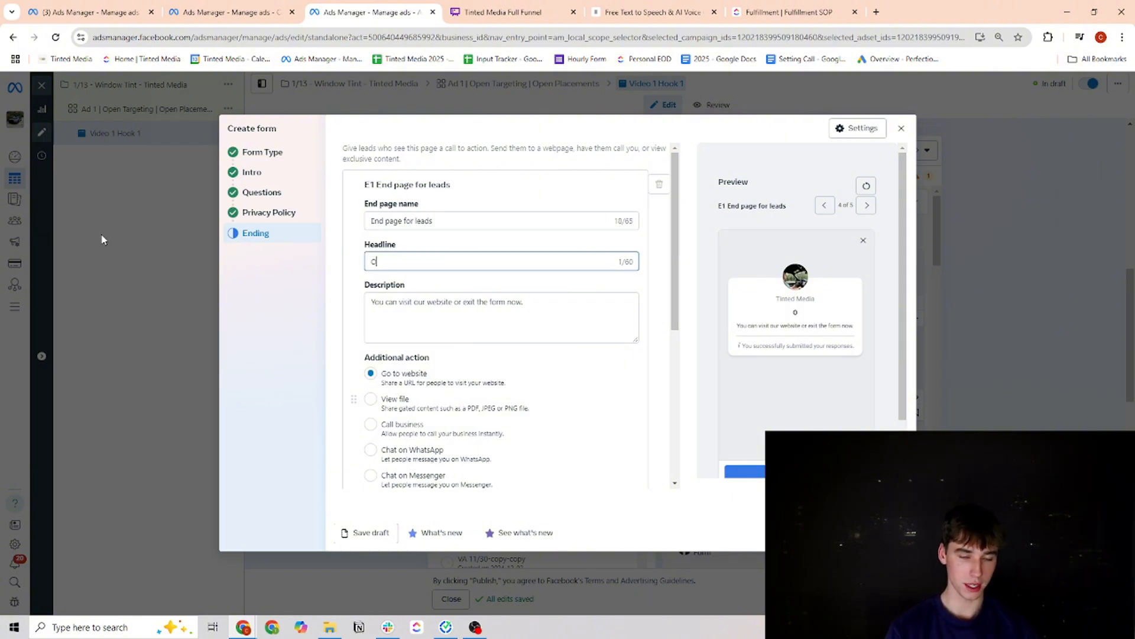
text(NE MORE STEP)
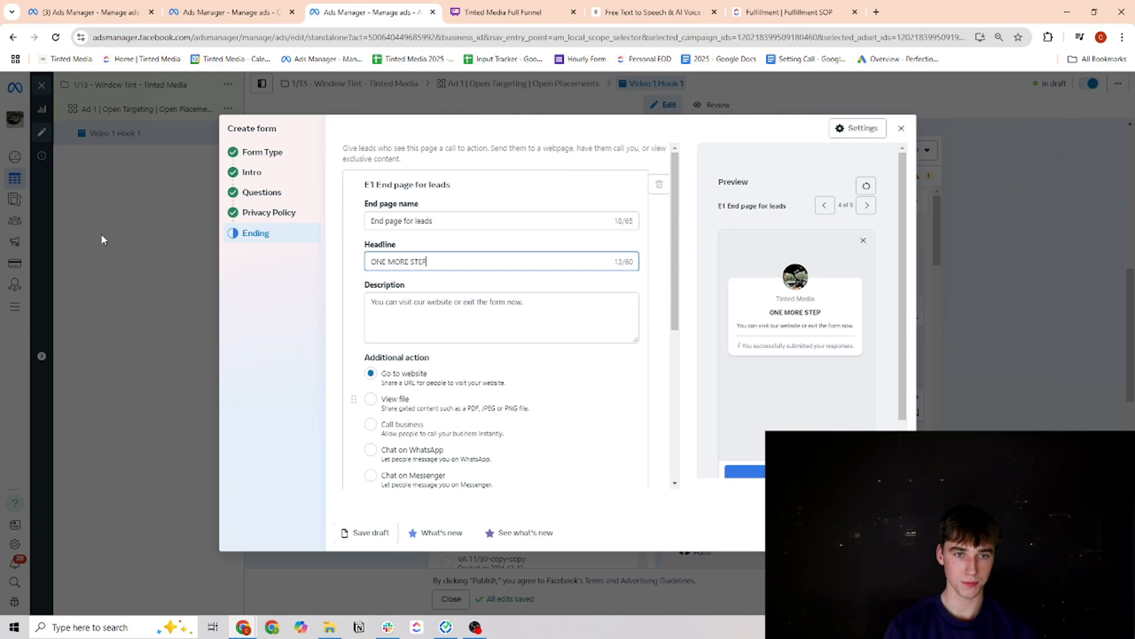
Replace the description of the end page for leads with "Book a phone consultation with the team below".
drag(550, 304, 118, 293)
text(Book a ca)
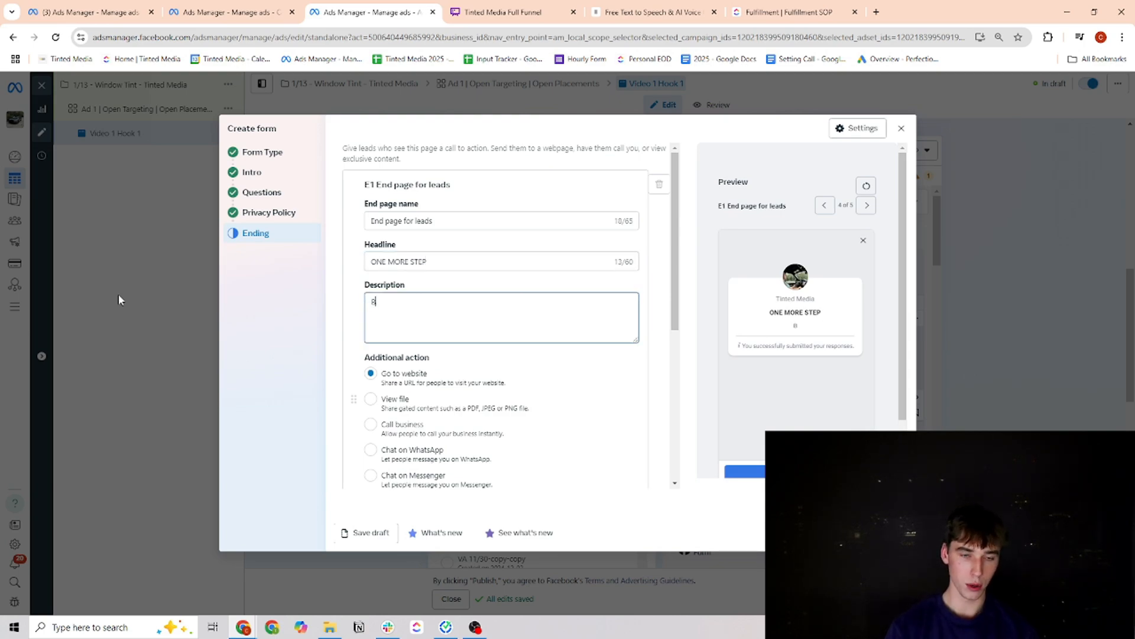
key(BackSpace)
key(BackSpace)
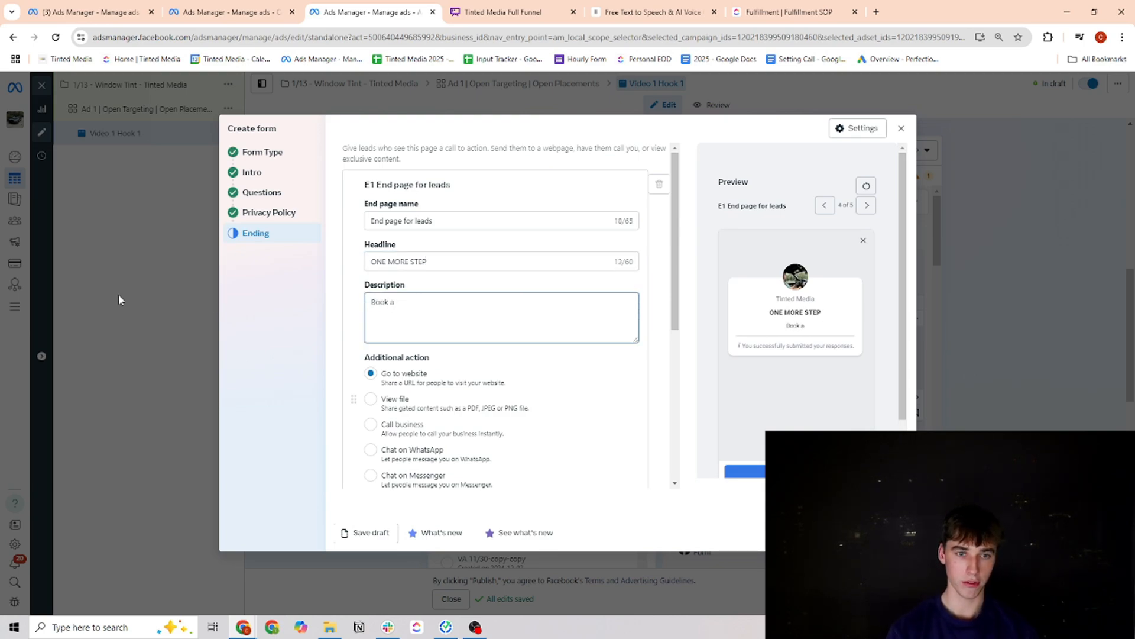
text(phone ca)
text(nsul)
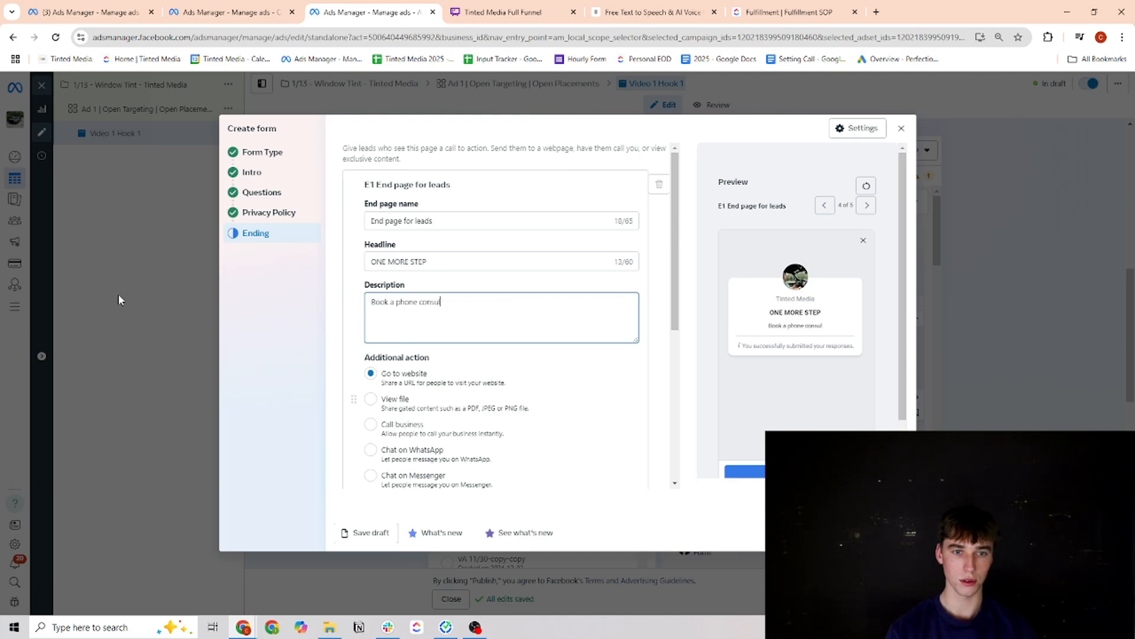
text(tation with the team below)
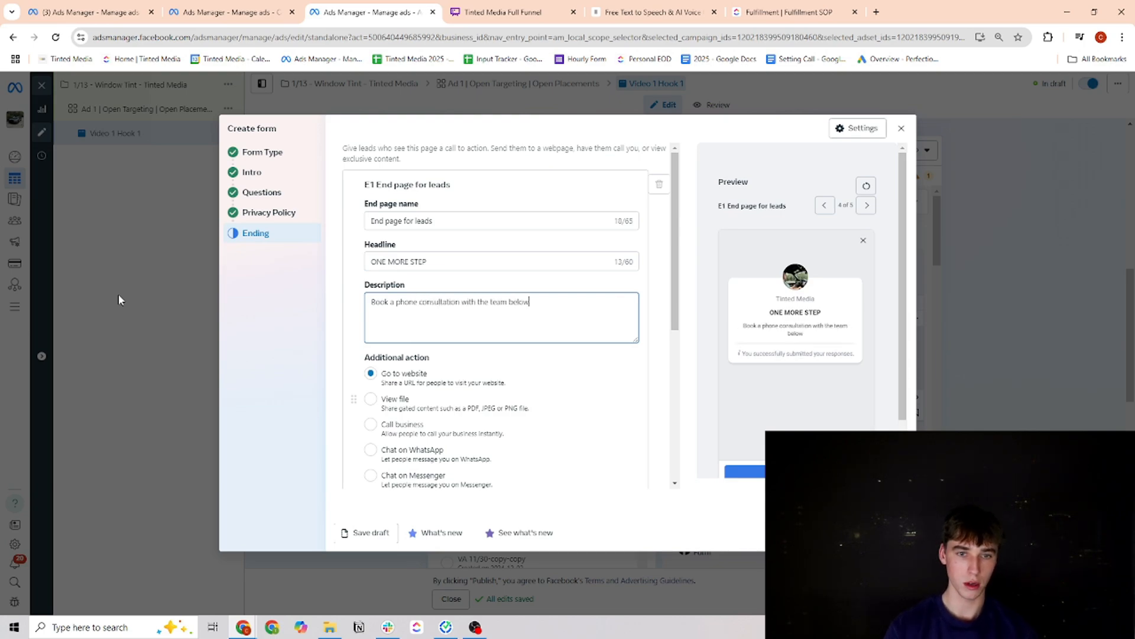
Link the end page for leads to tintedmedia.com and set its call to action to "Book now".
scroll(497, 325, down, 3)
click(393, 370)
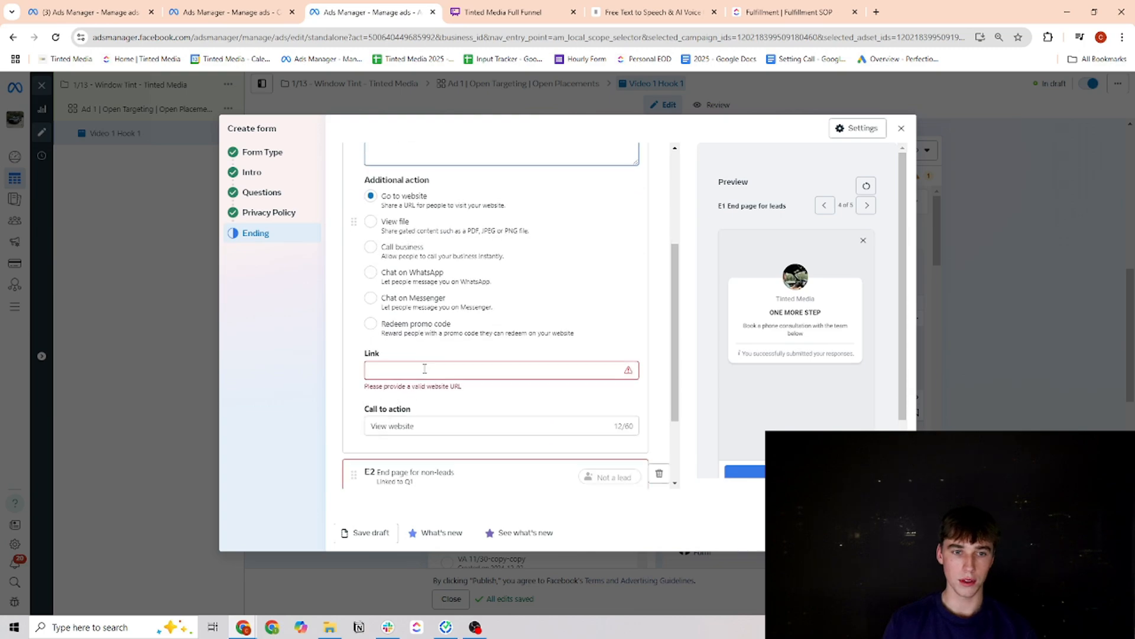
text(tintedmedia.comn)
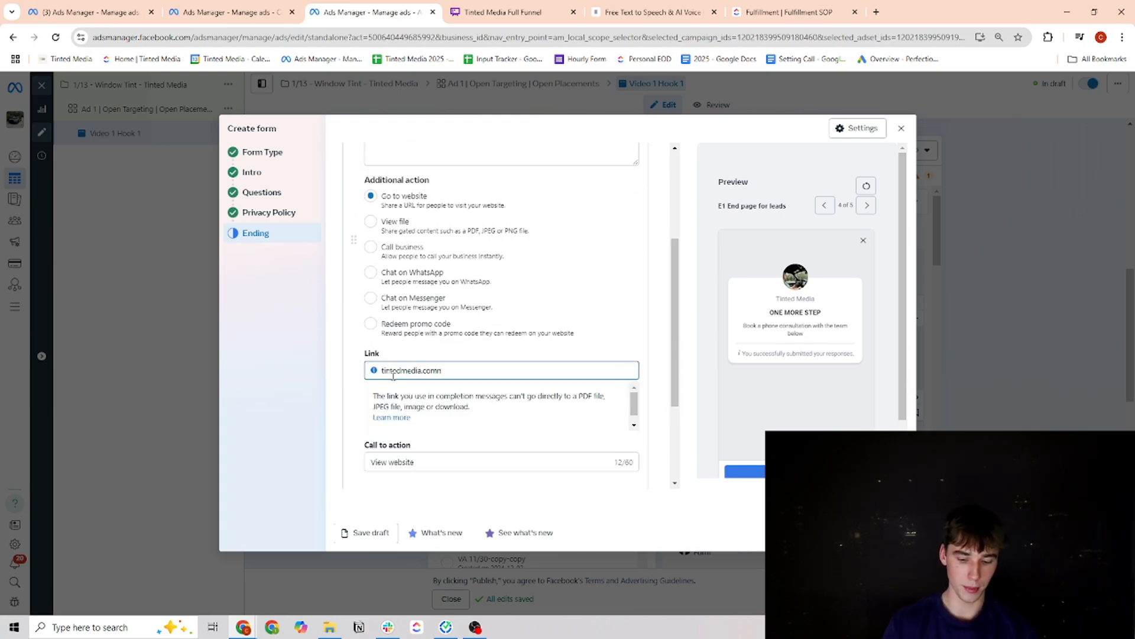
key(BackSpace)
key(Tab)
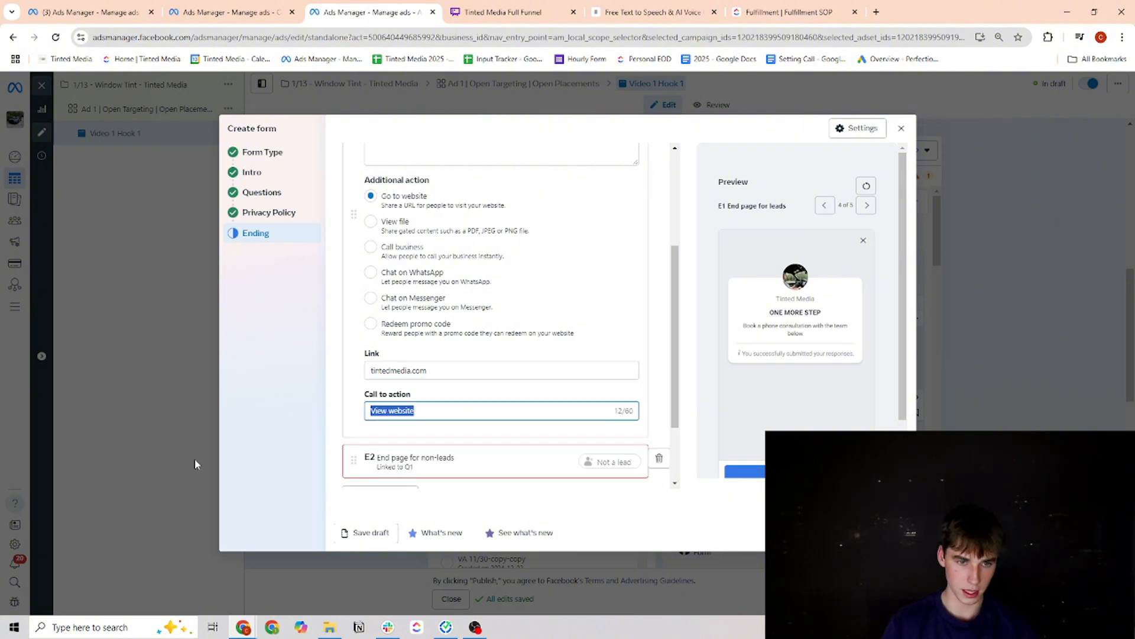
text(Book)
text( call)
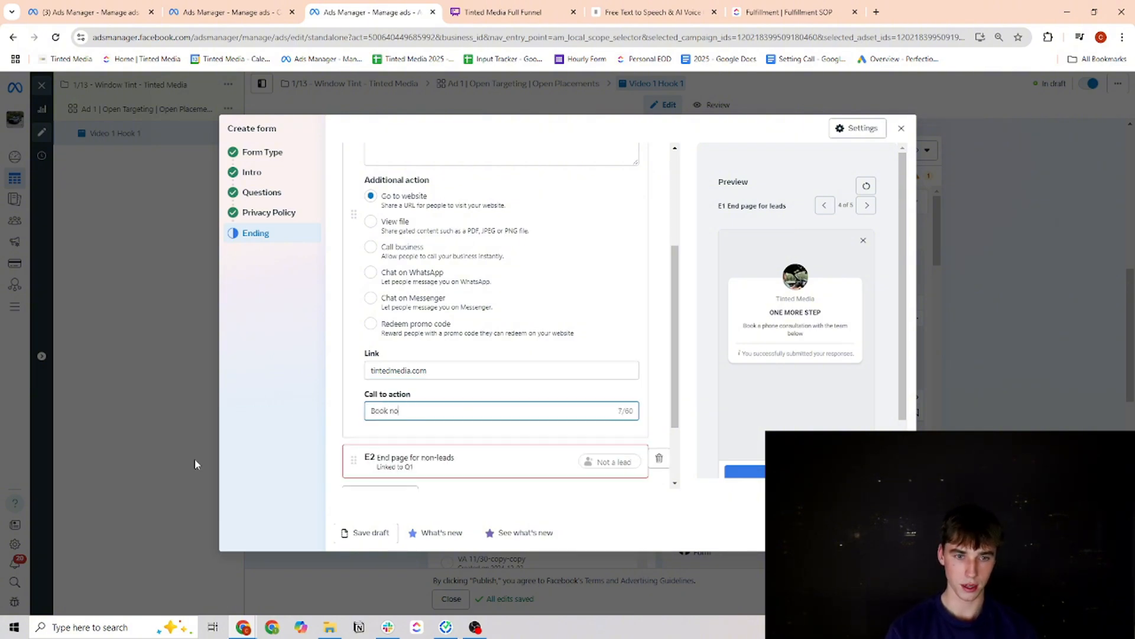
Set the website link of the end page for non-leads to tintedmedia.com.
click(461, 464)
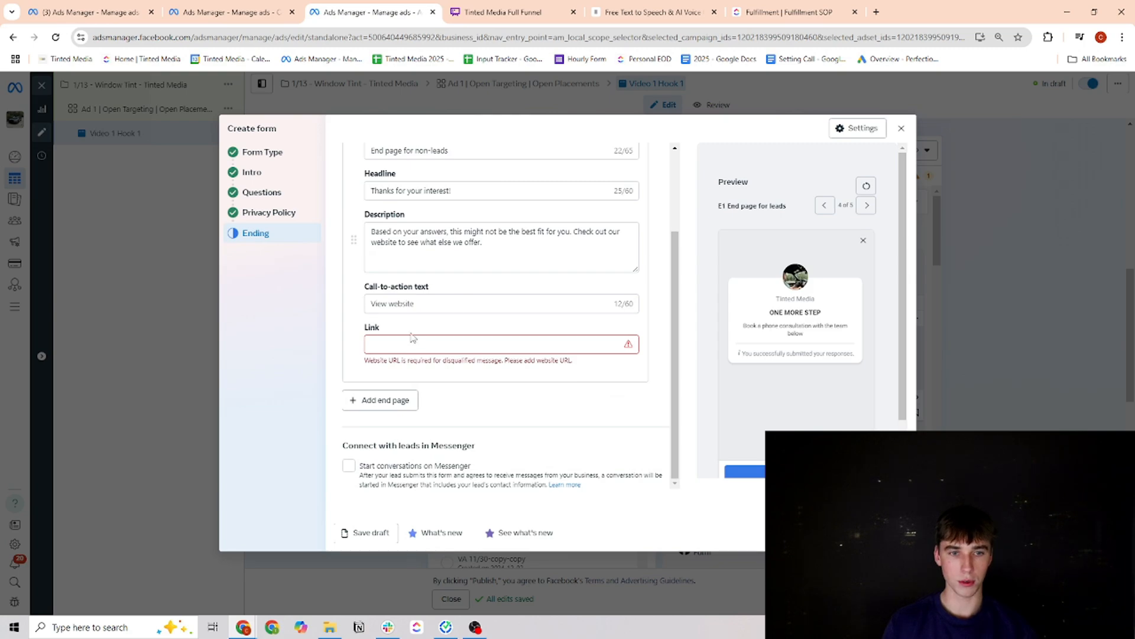
click(433, 347)
text(1-2 Weeks)
scroll(438, 335, up, 2)
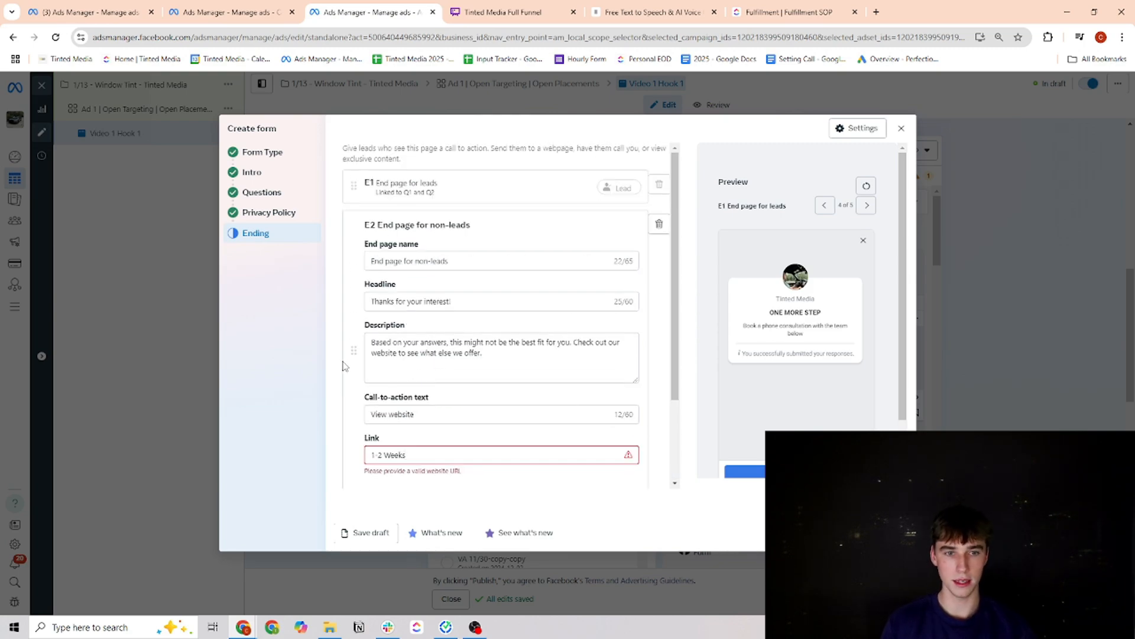
drag(406, 455, 319, 457)
text(tintedmedi)
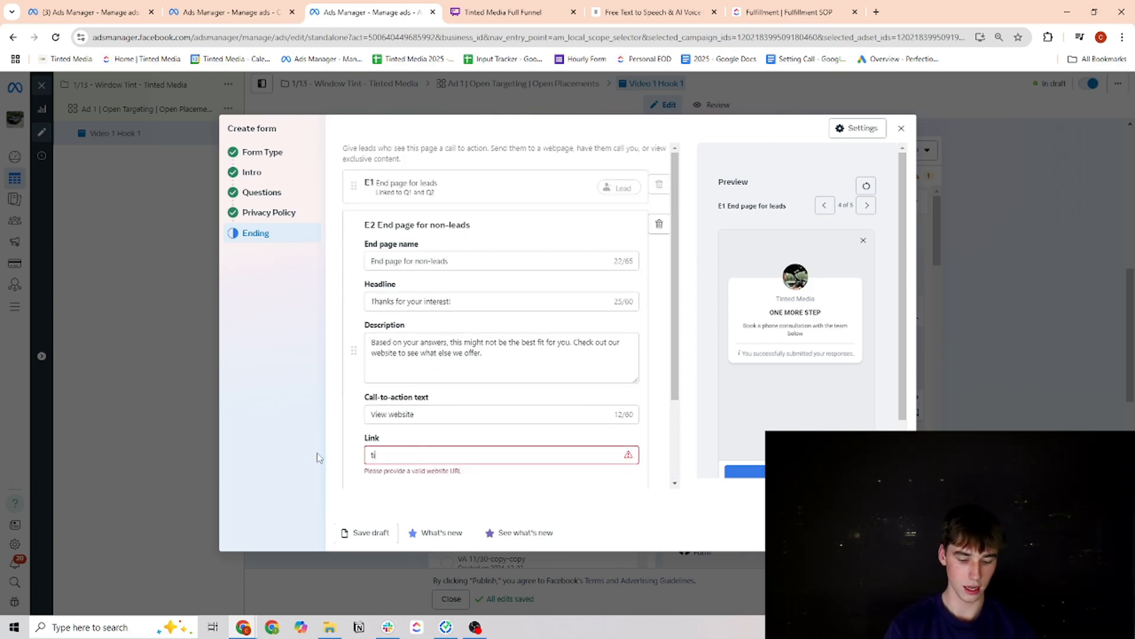
key(BackSpace)
key(BackSpace)
key(BackSpace)
key(BackSpace)
key(BackSpace)
text(dmedia.com)
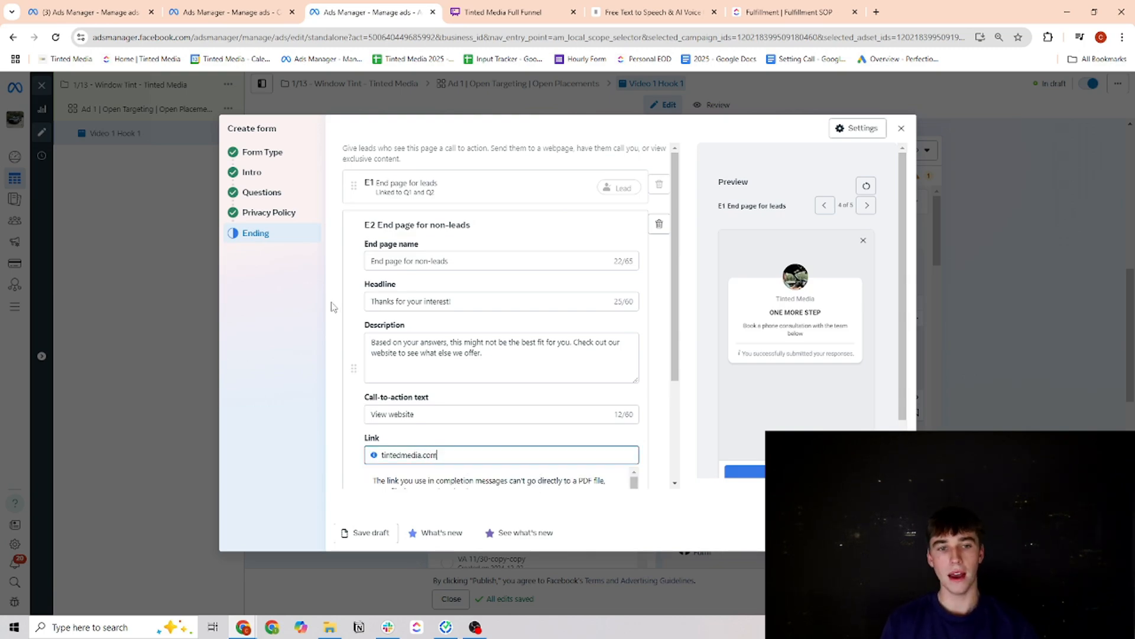
scroll(332, 307, down, 3)
Close the lead form and discard its unsaved changes.
click(901, 128)
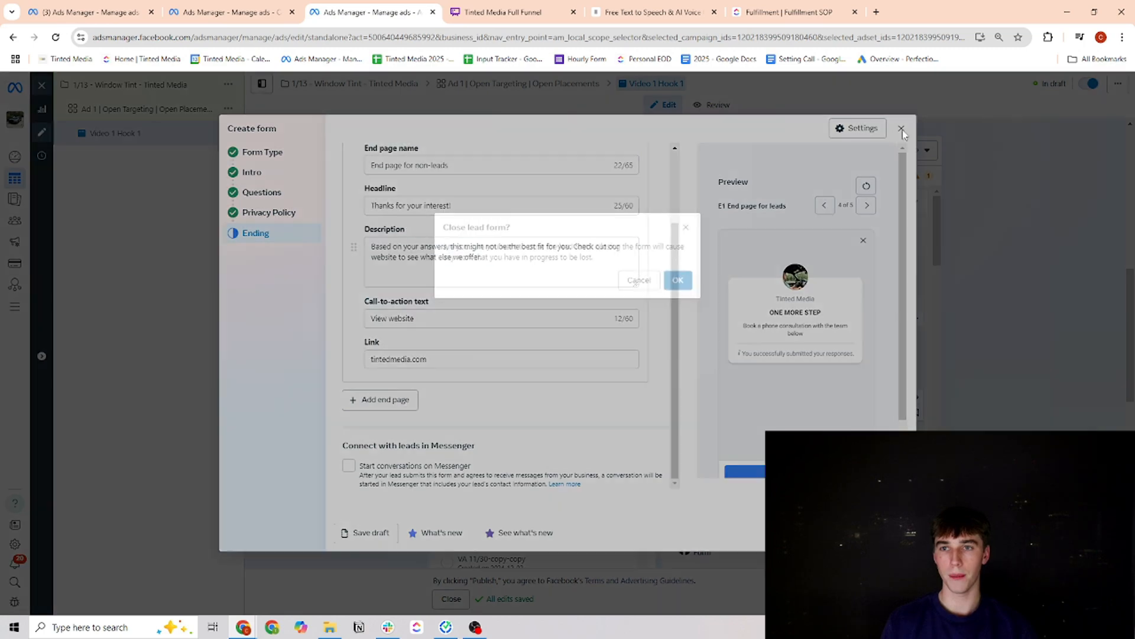
click(677, 278)
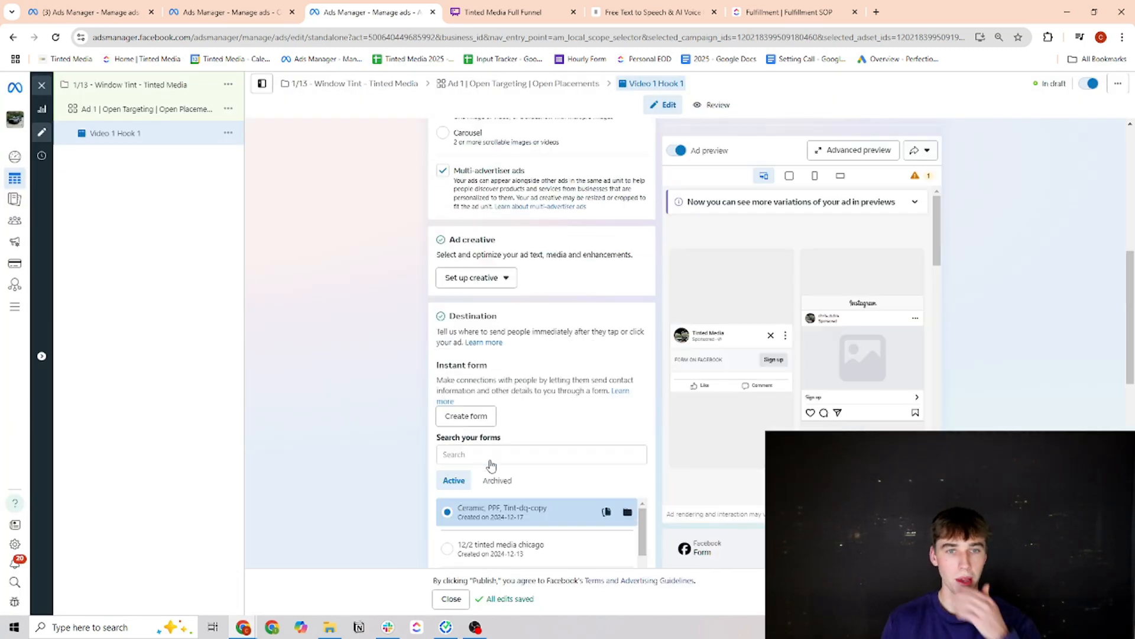
scroll(490, 462, up, 2)
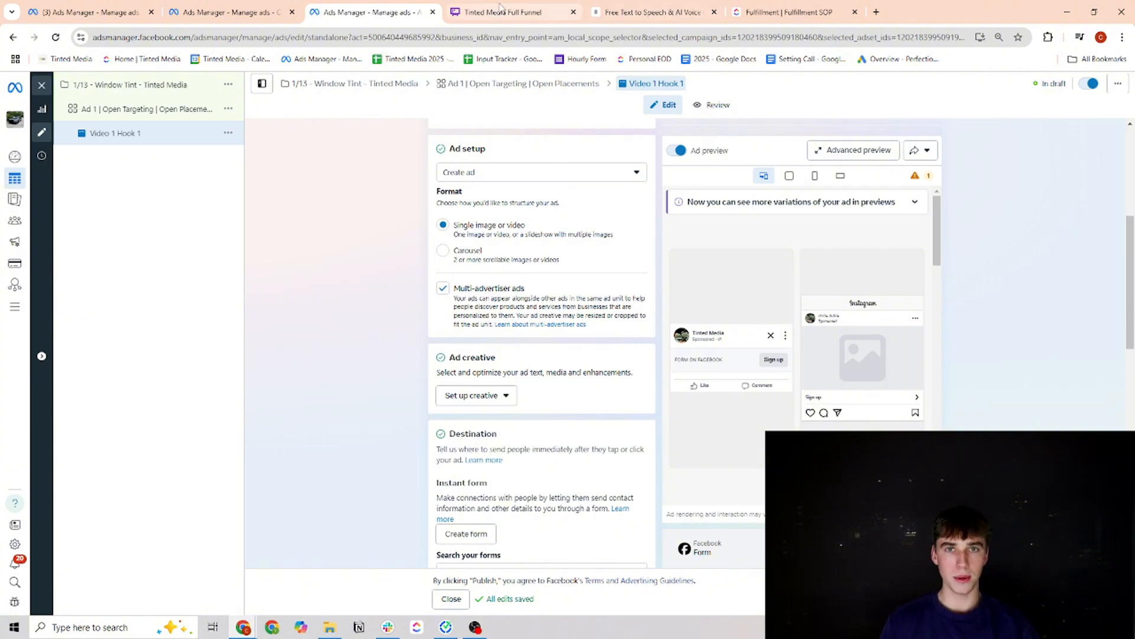
Switch to ElevenLabs and open its Text to Speech tool with an empty text area.
drag(495, 12, 761, 11)
click(553, 10)
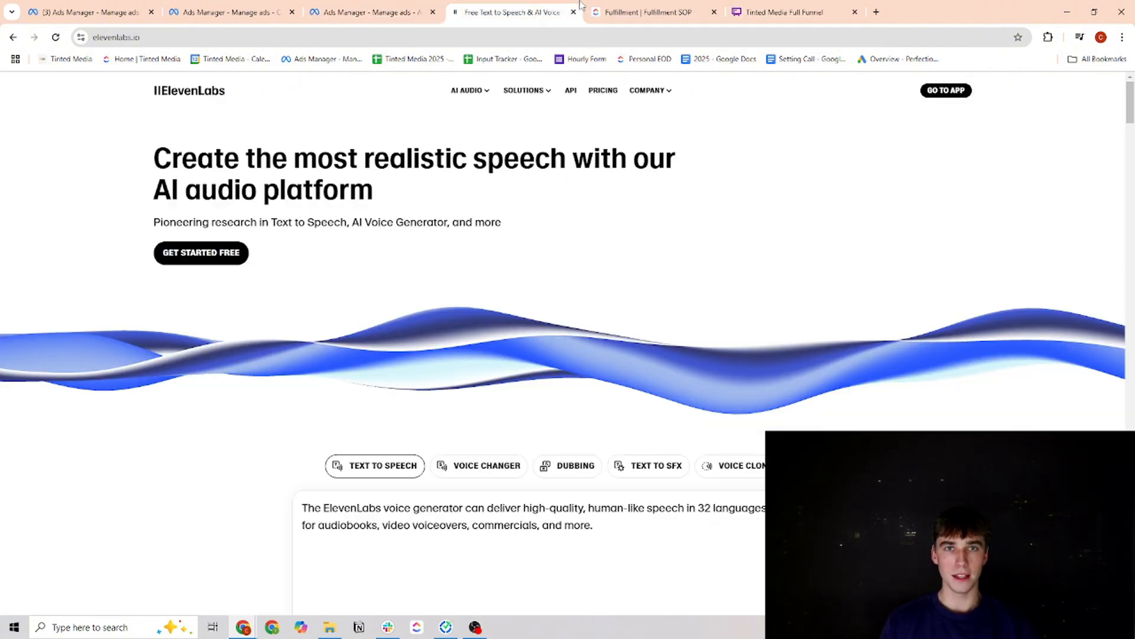
click(946, 90)
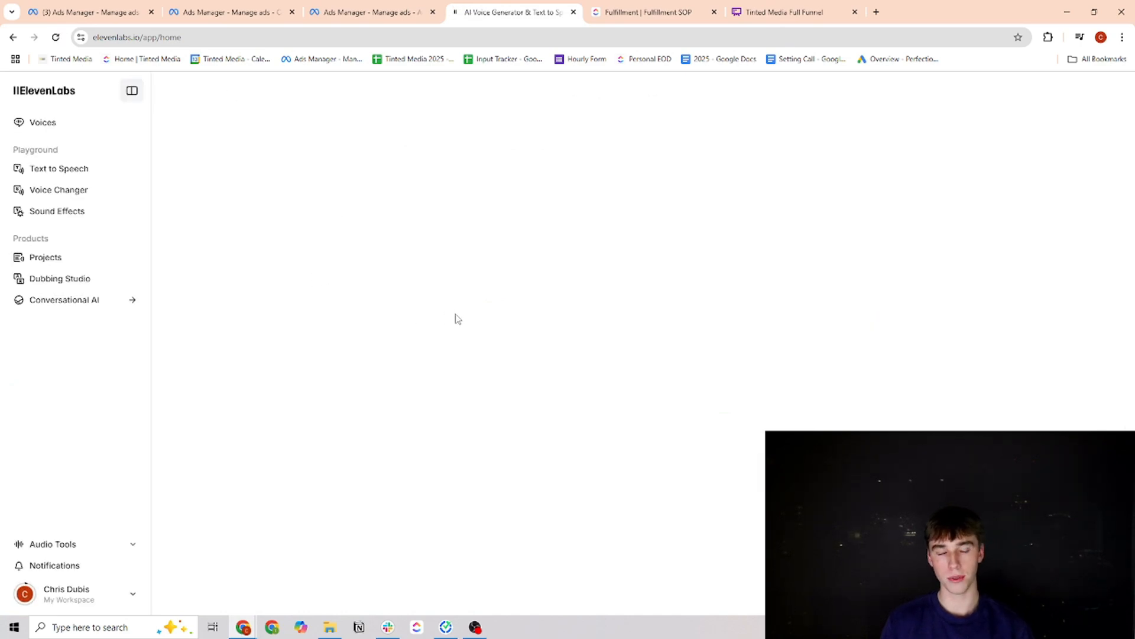
drag(205, 248, 183, 157)
key(BackSpace)
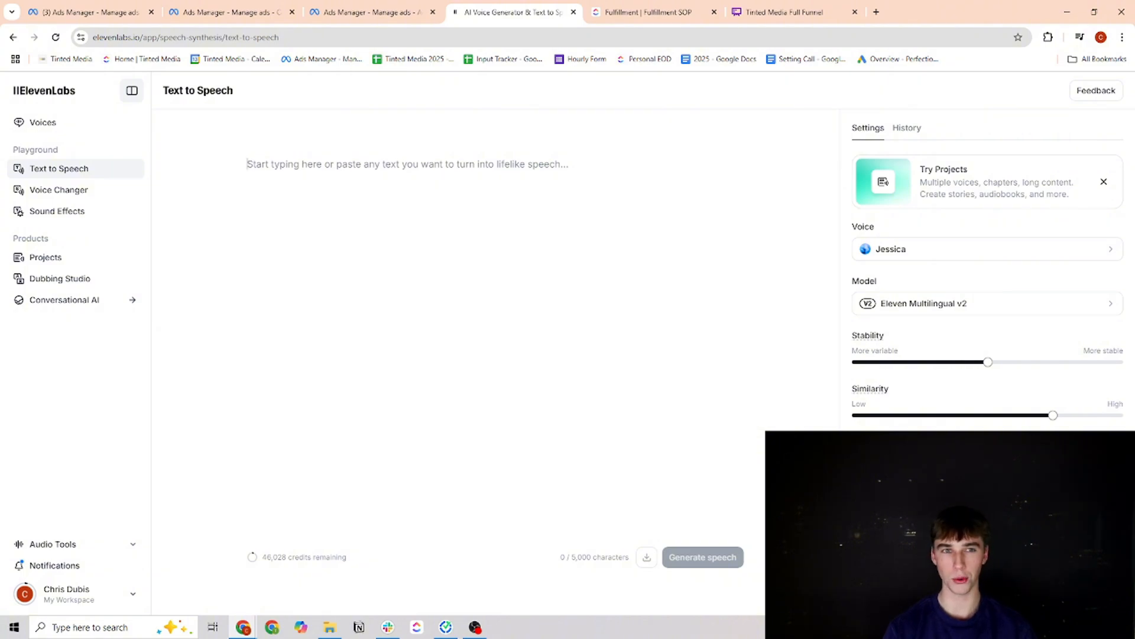
Write the script's opening: "Are you driving around Chicago in a fishbowl!? If so you need to get a window tint ASAP!".
text(Are)
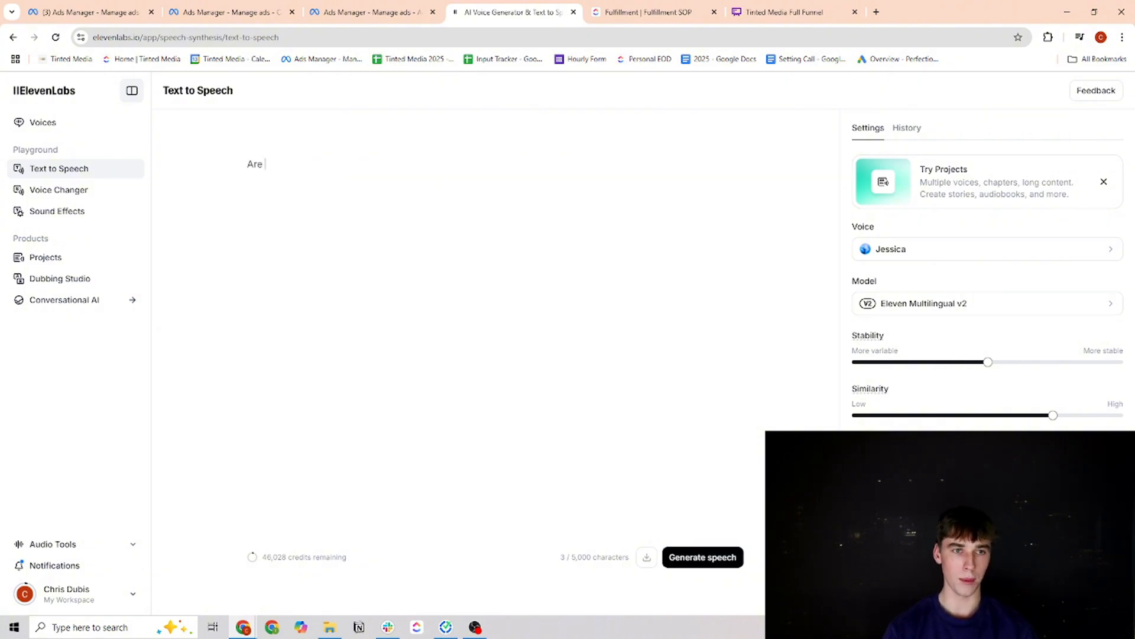
text( you driving aroun)
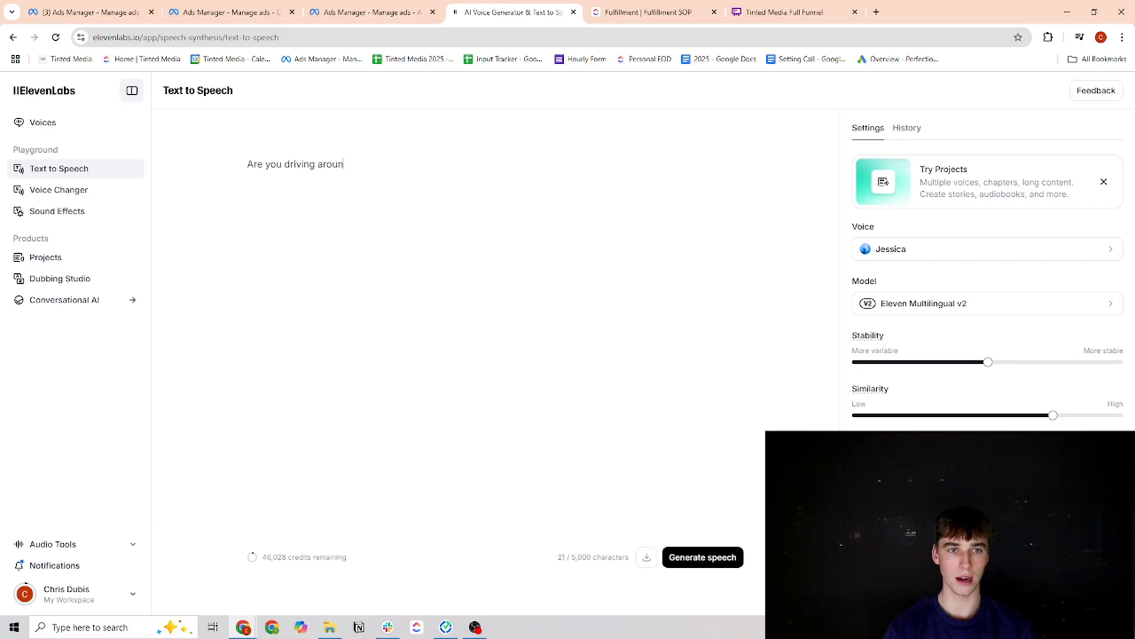
text(d Chicago in a)
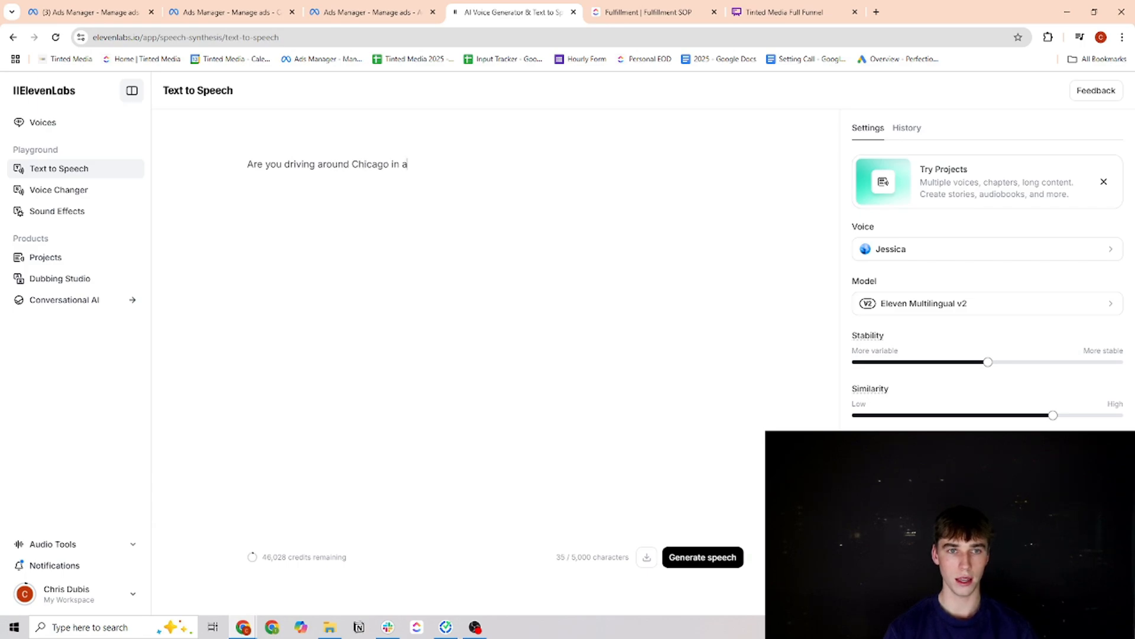
text( fishbow)
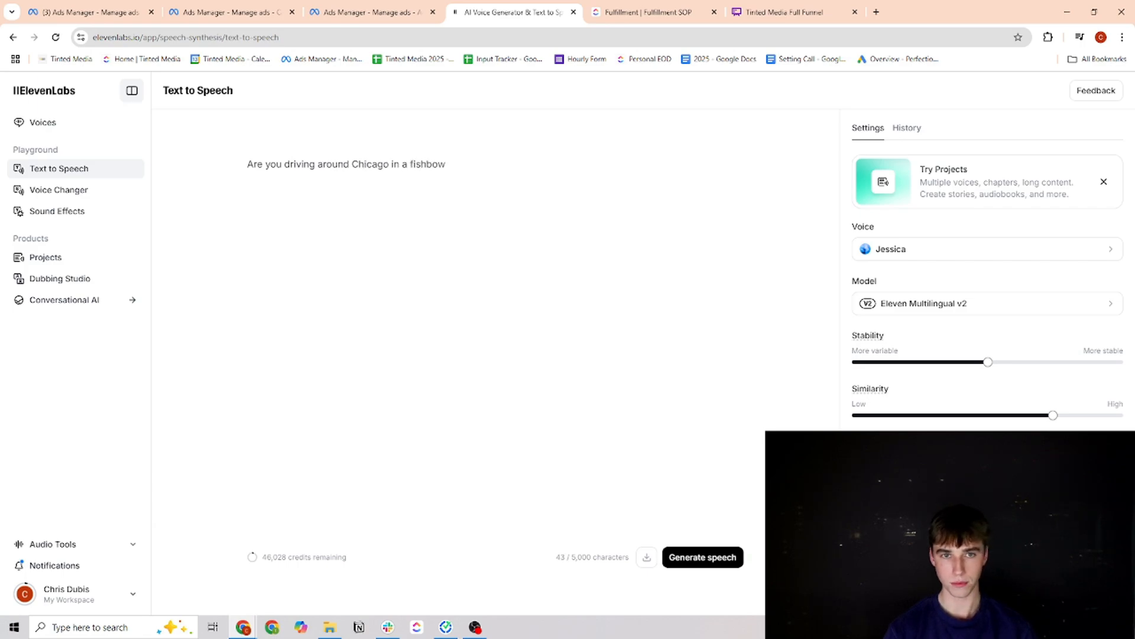
text(l!?)
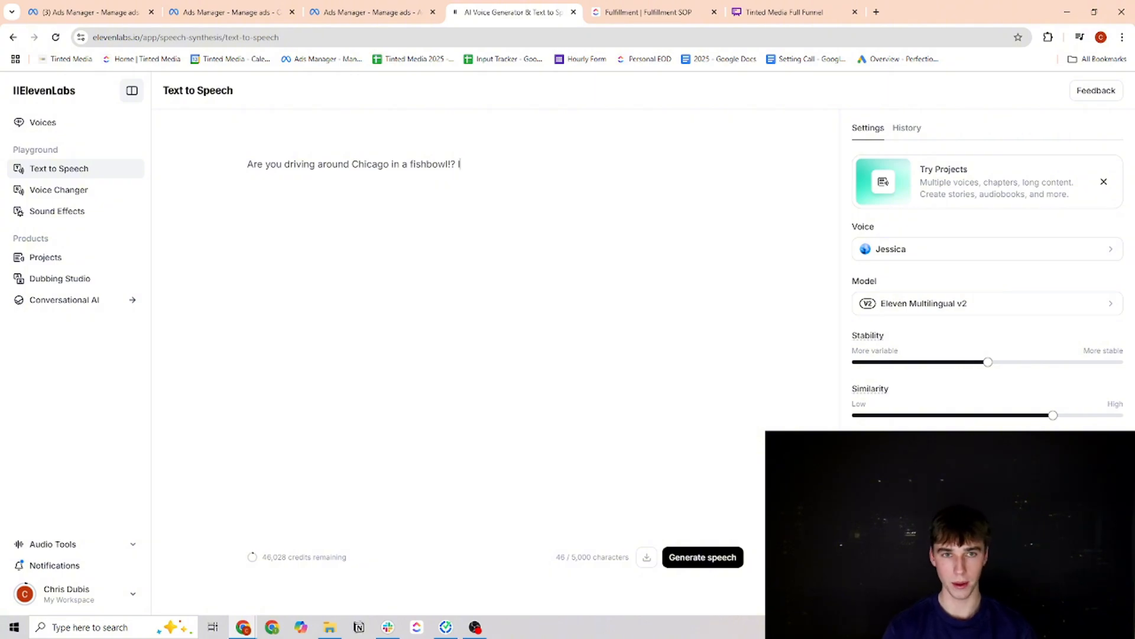
text(If so you need to)
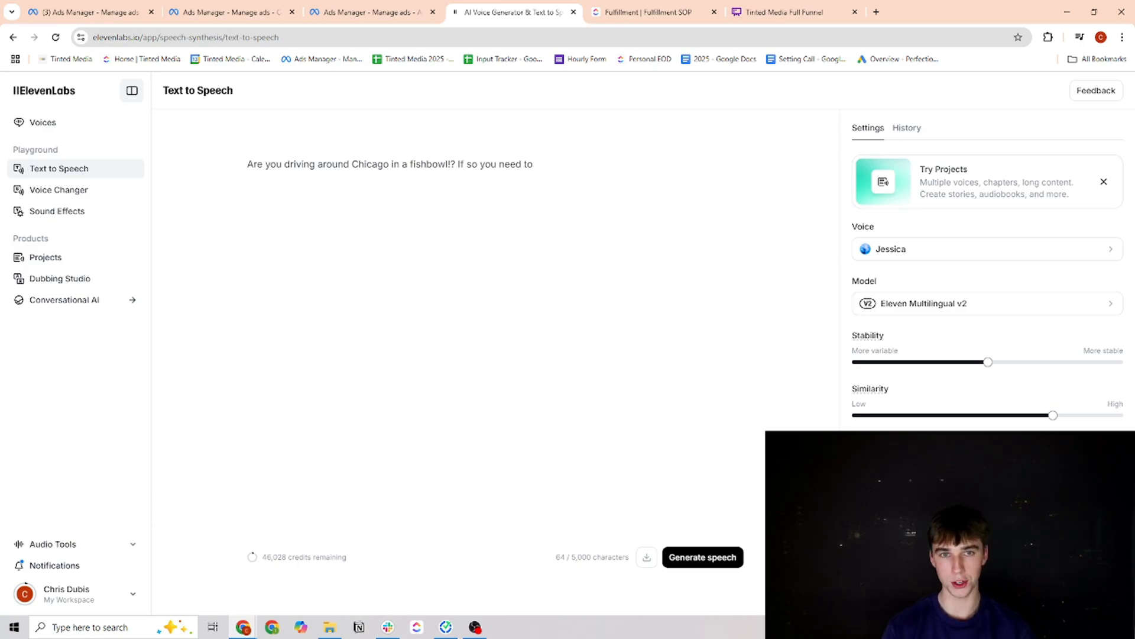
text( get a wind)
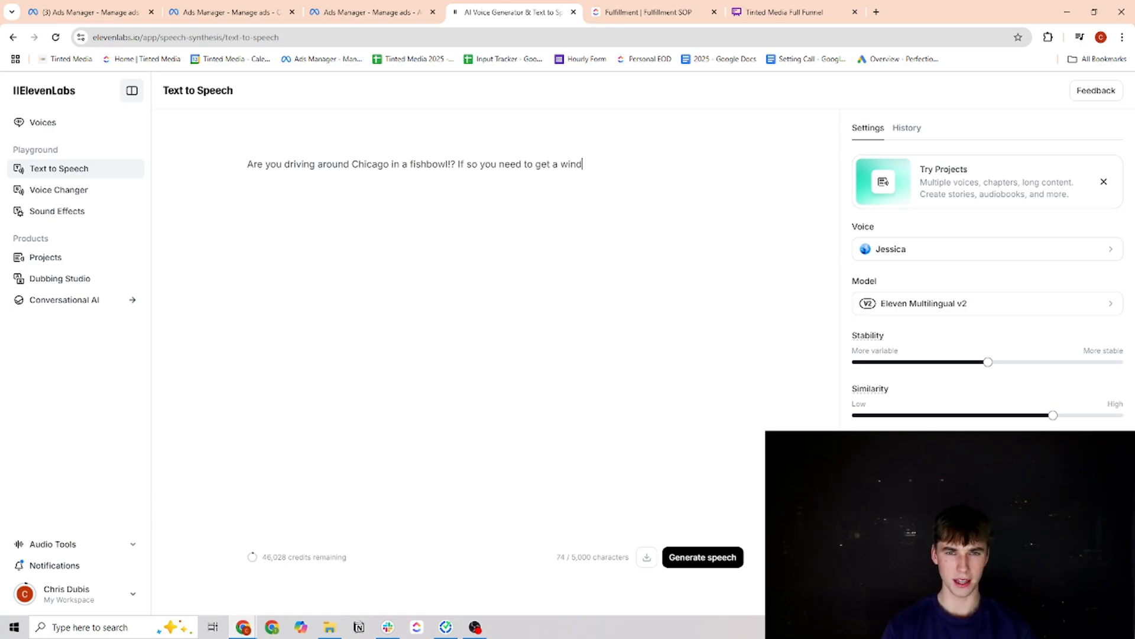
text(ow tint ASAP!)
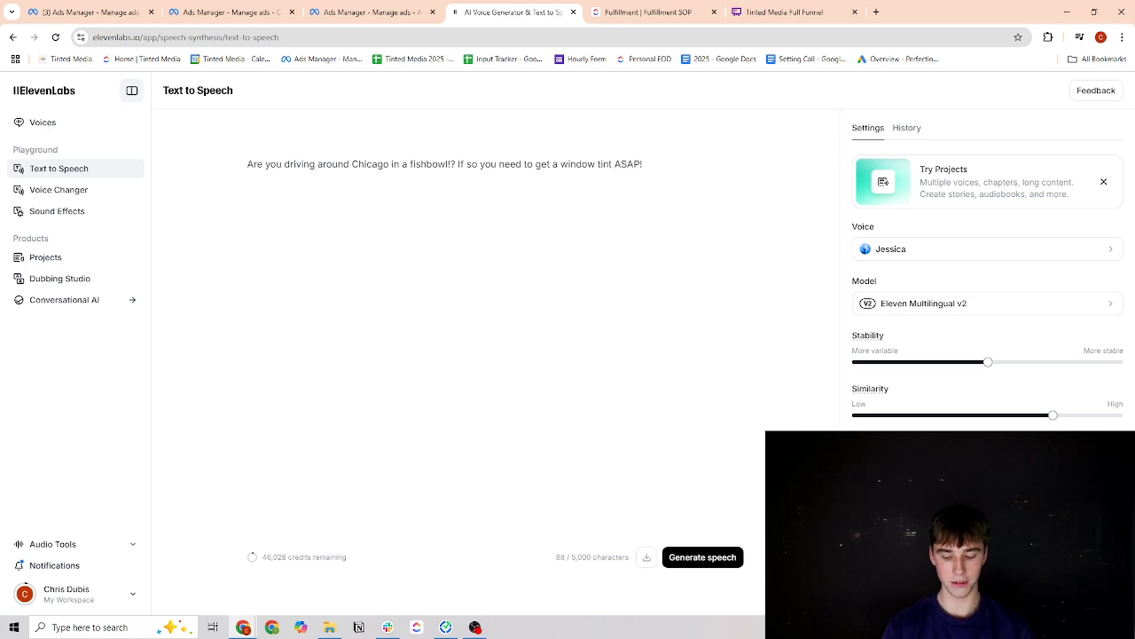
text( Window tint will)
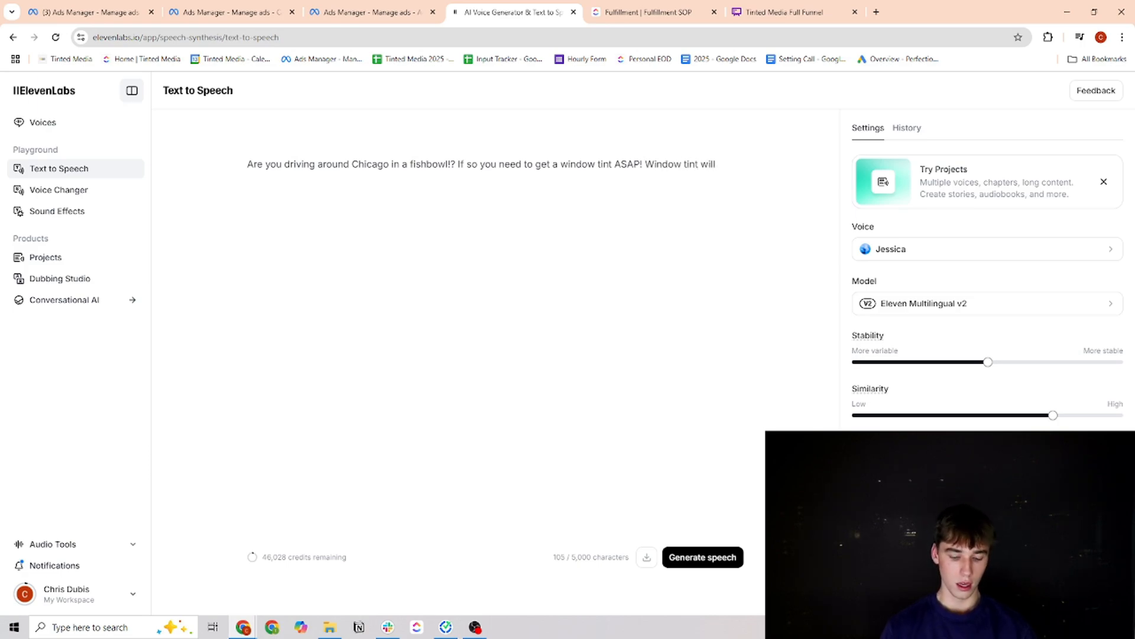
text( protect your va)
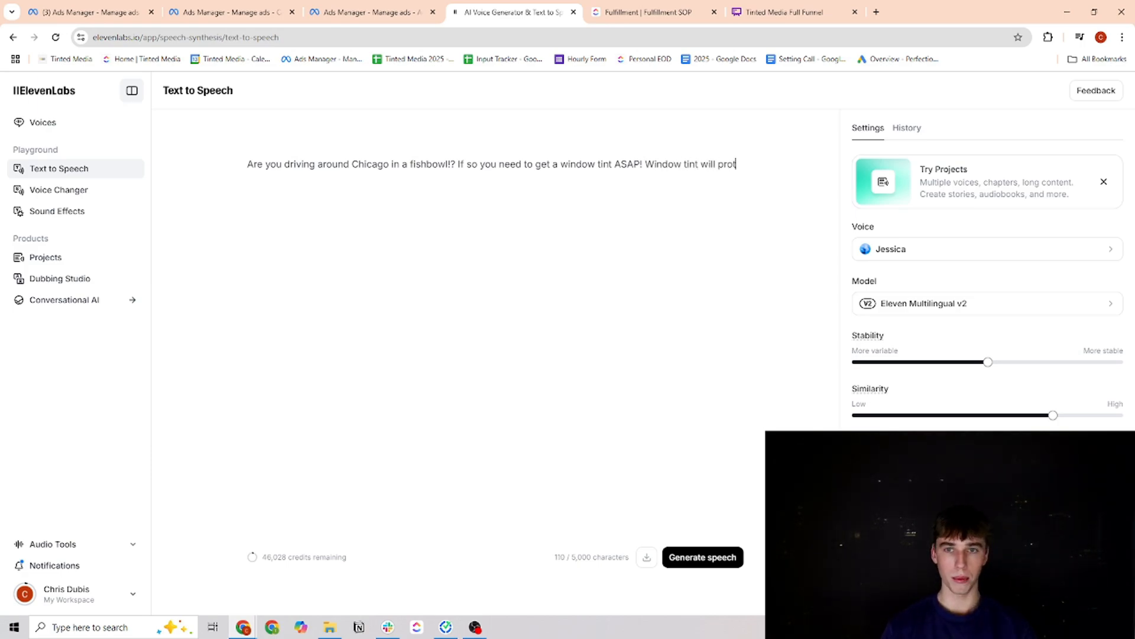
Add the first benefit to the script: "Window tint will protect your cars interior from the suns harmful uv rays,".
key(BackSpace)
key(BackSpace)
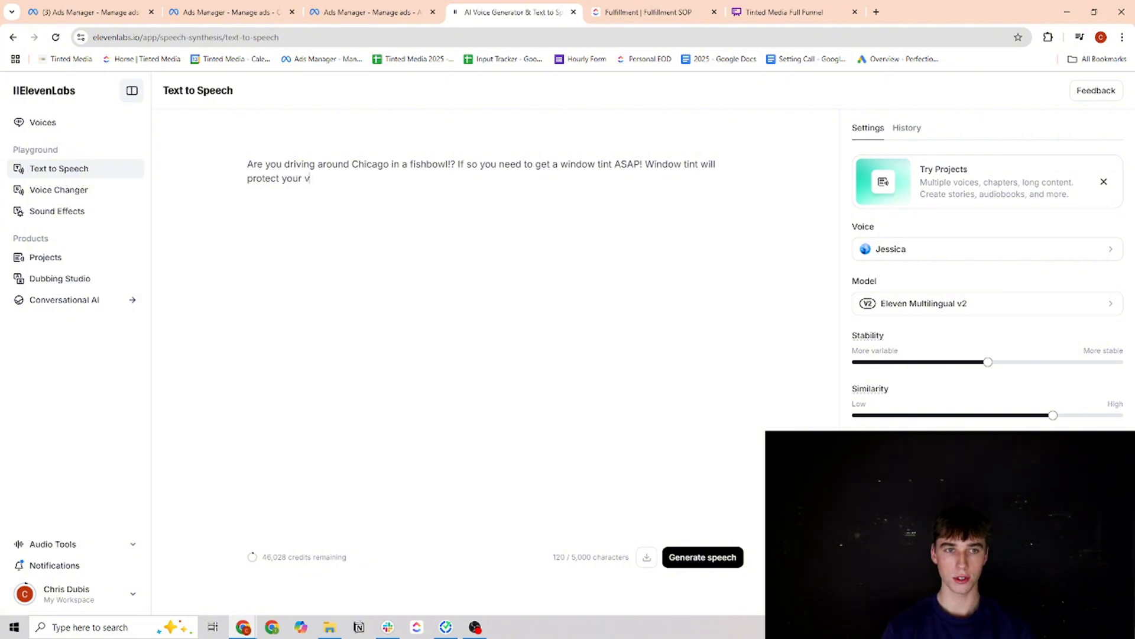
text(cars )
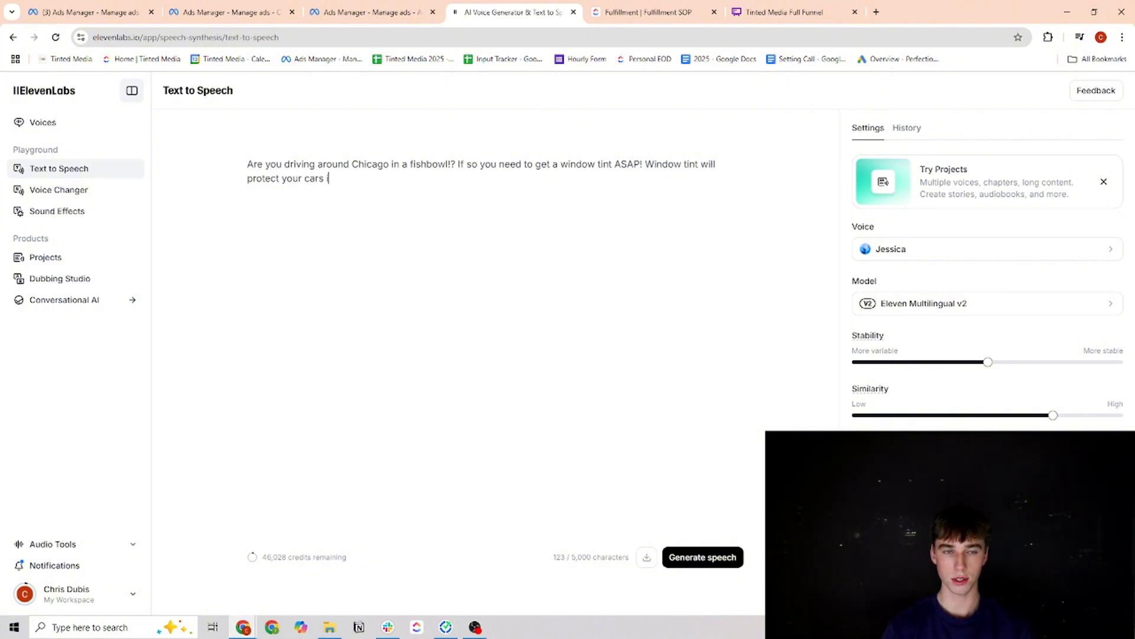
text(interior from the)
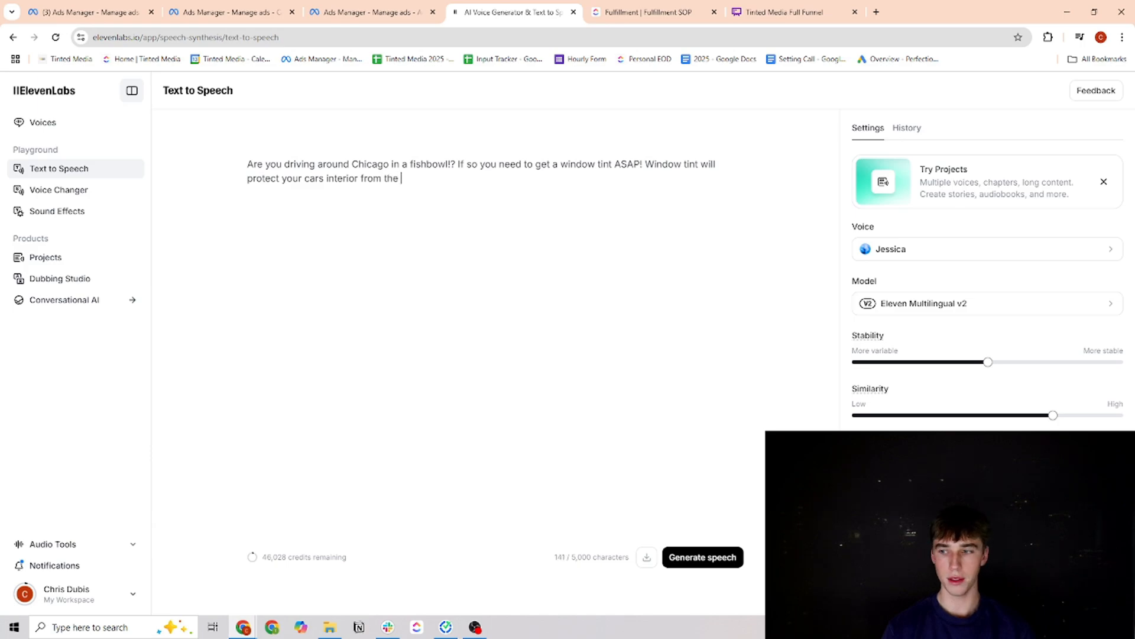
text( suns harmful)
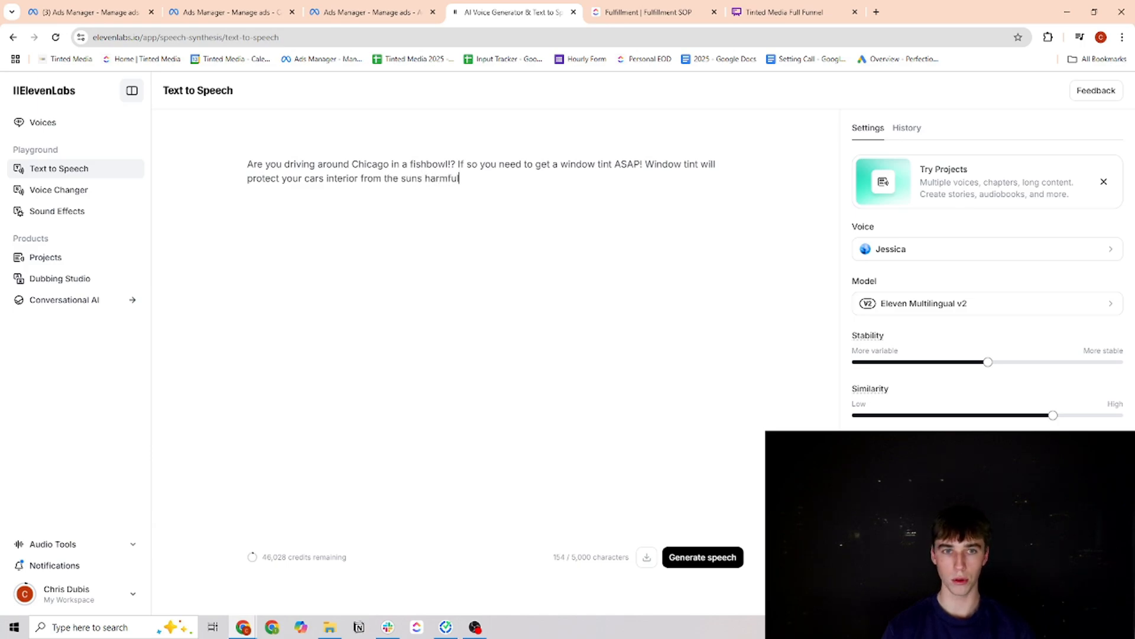
text( uv rays, it)
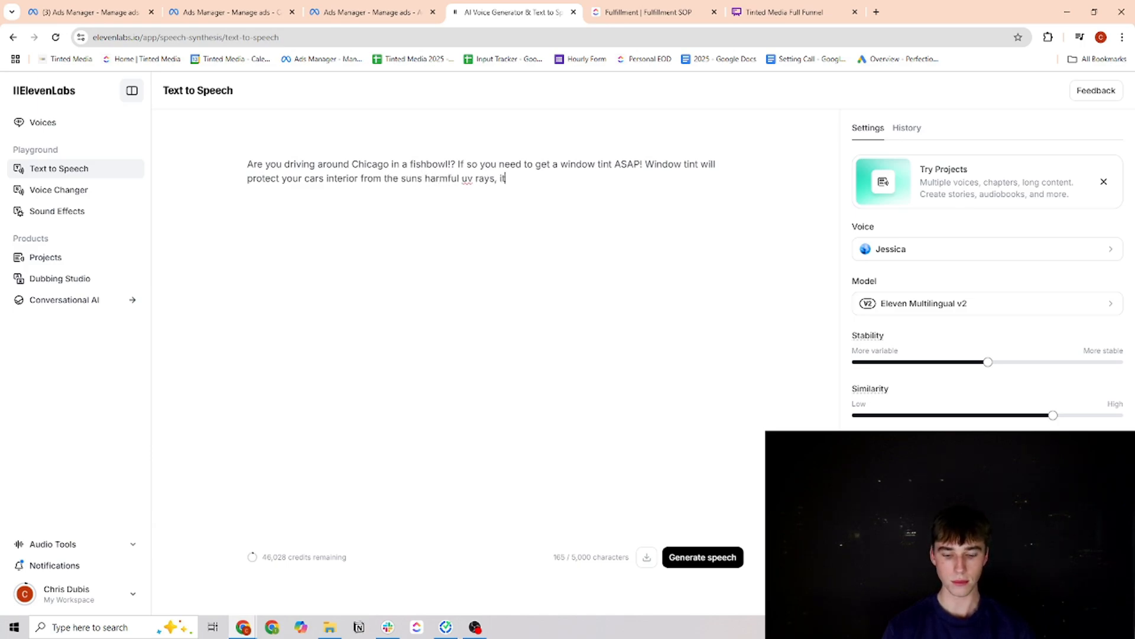
text(t will)
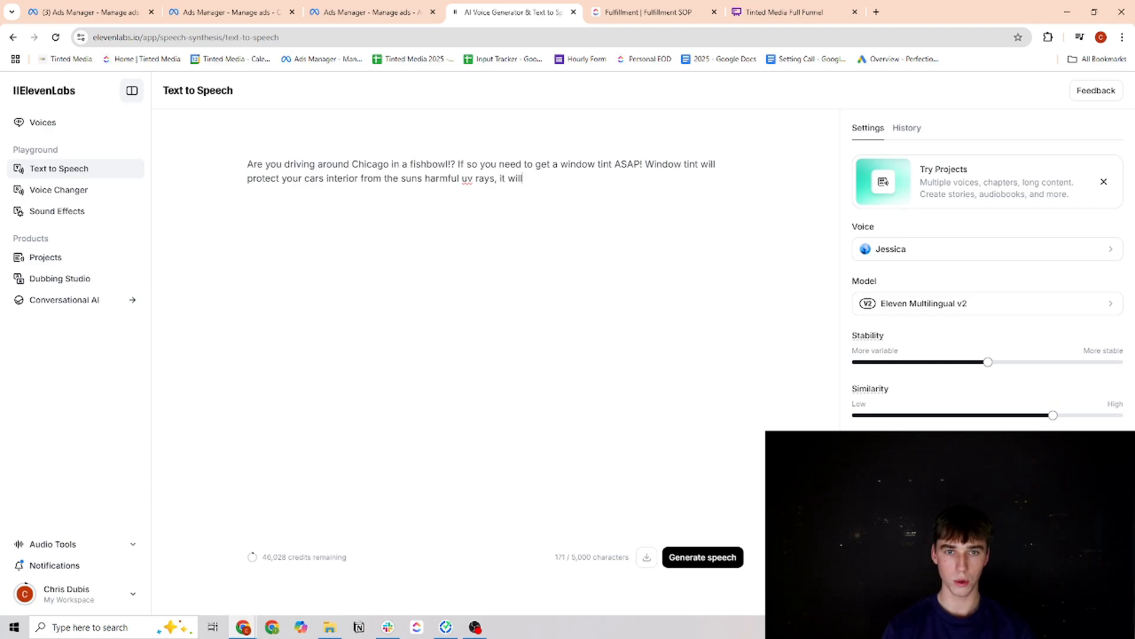
text( give you e)
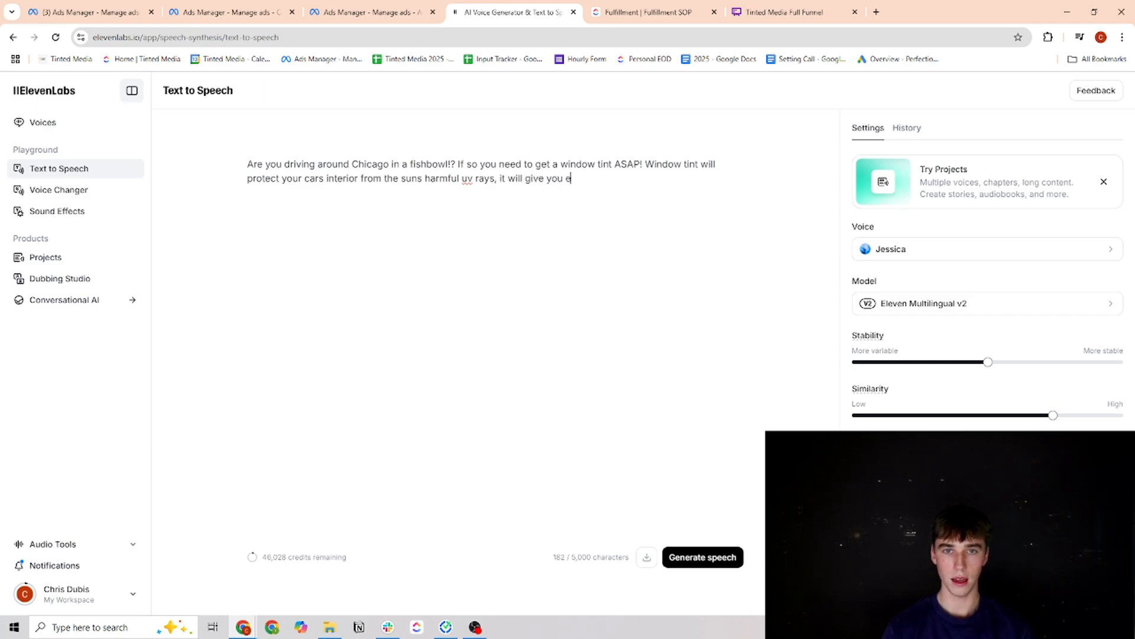
text(xtra privacy )
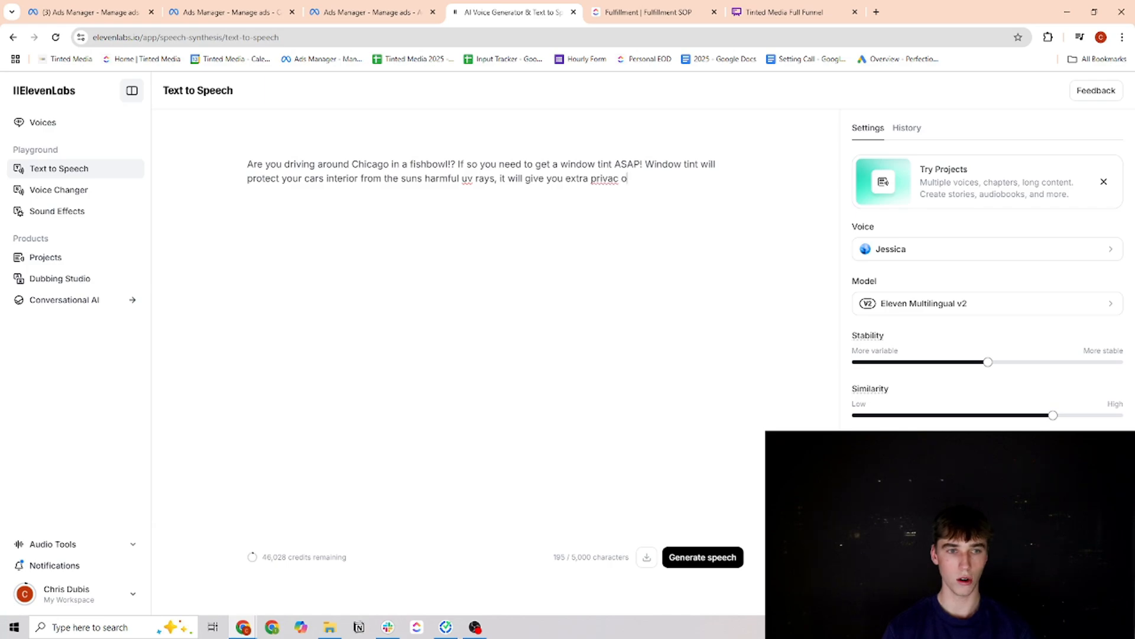
text(on the road)
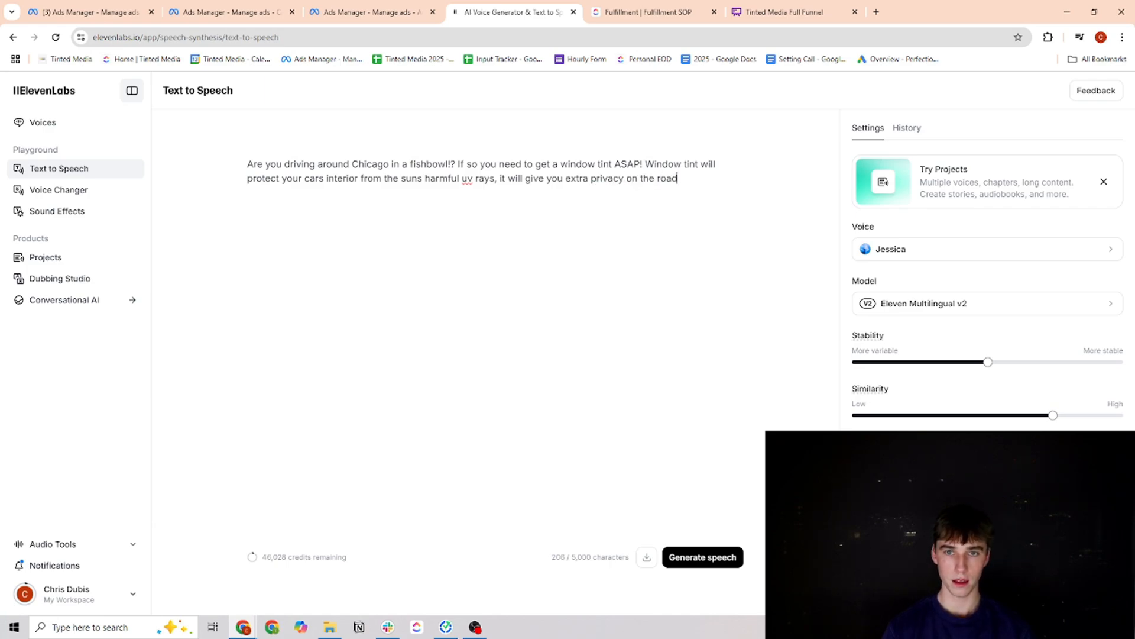
text(., and it will )
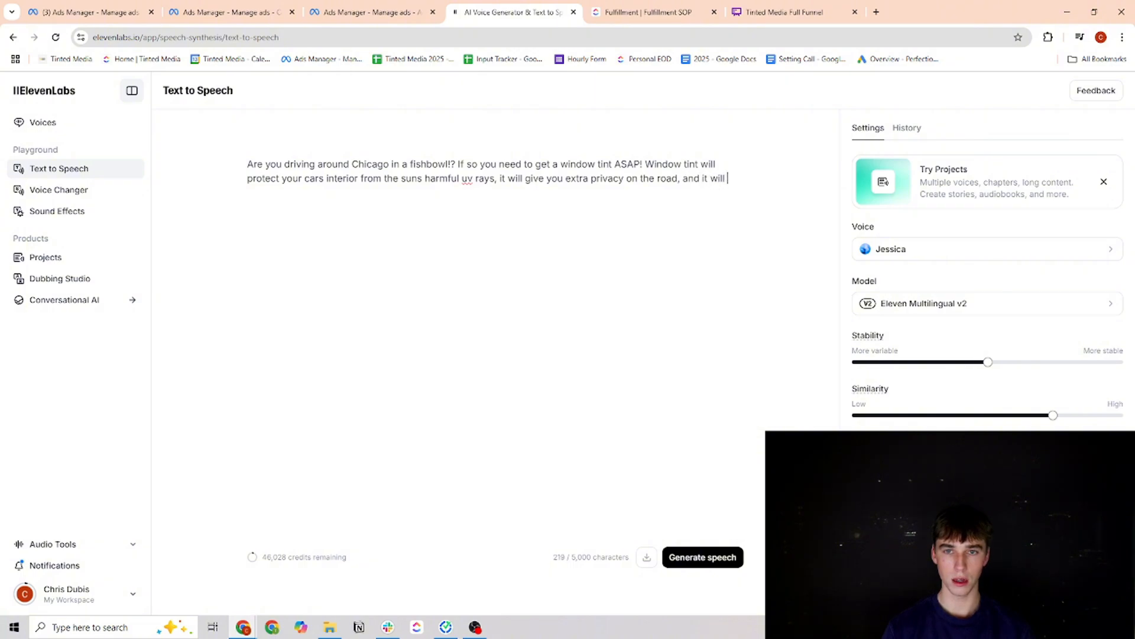
text(keei)
Finish the benefits sentence with ", and it will keep your car cool during summer!".
key(BackSpace)
text(p yo)
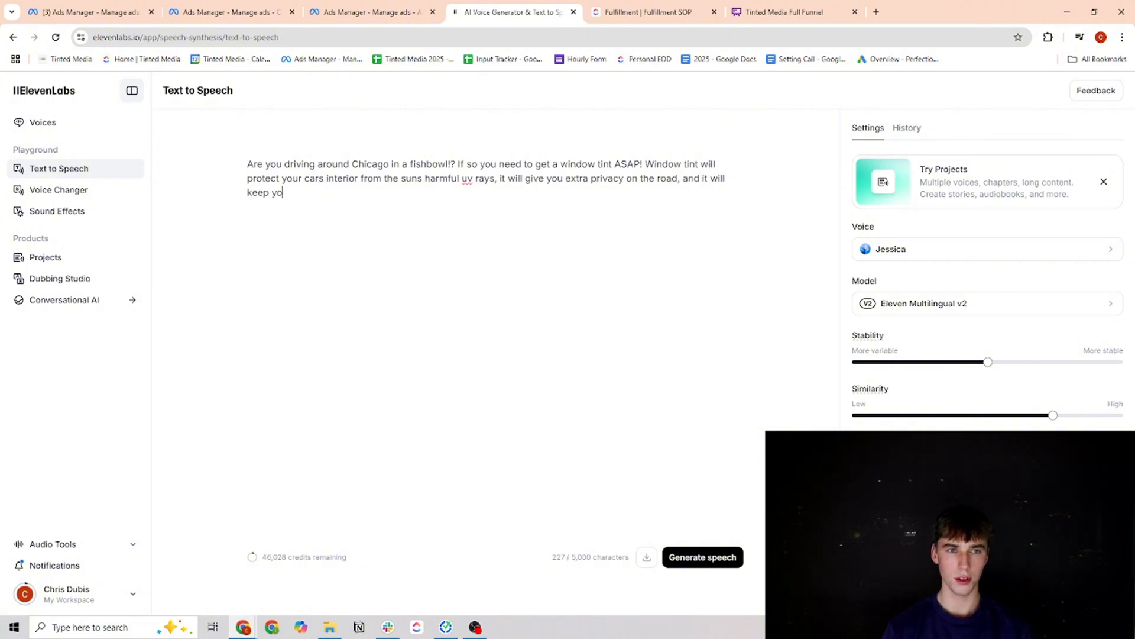
text(ur car cool during sm)
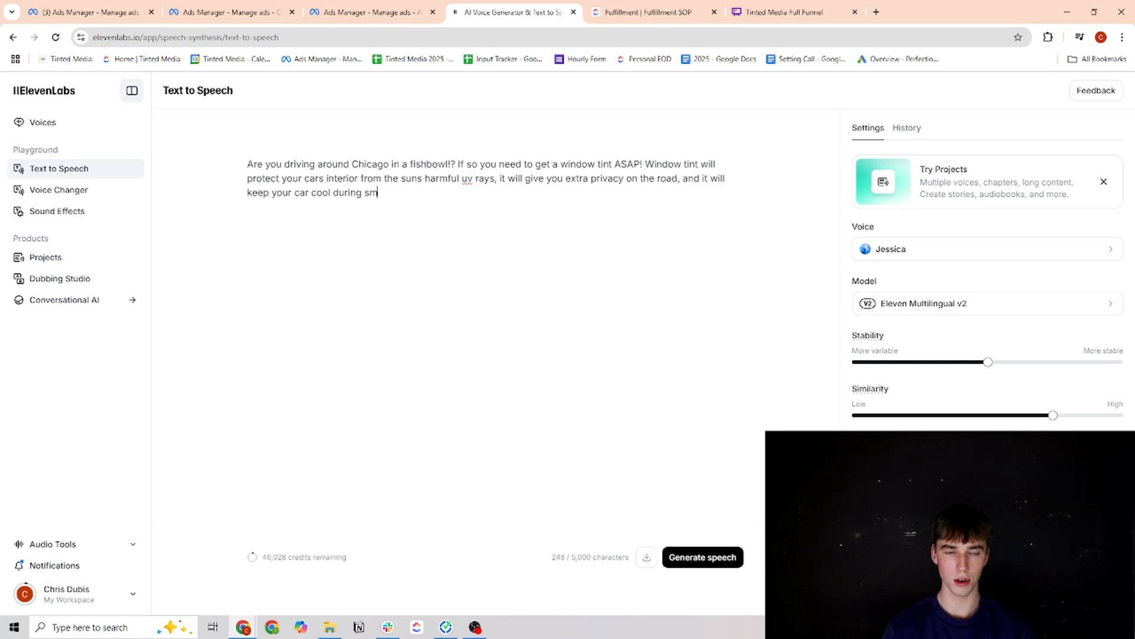
key(BackSpace)
text(ummer)
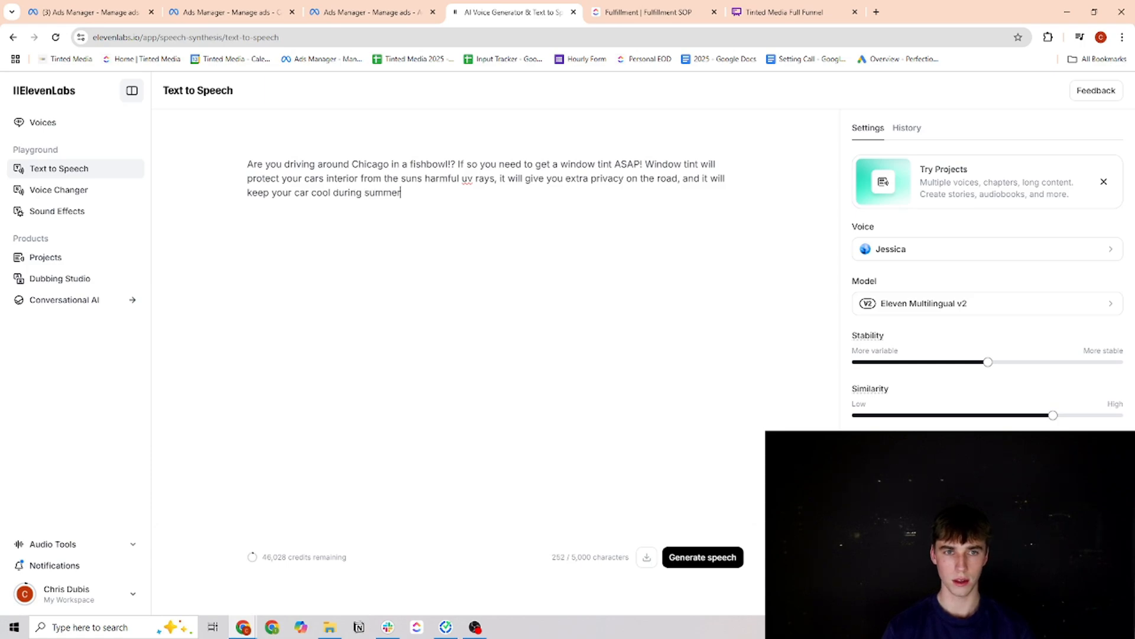
text(!)
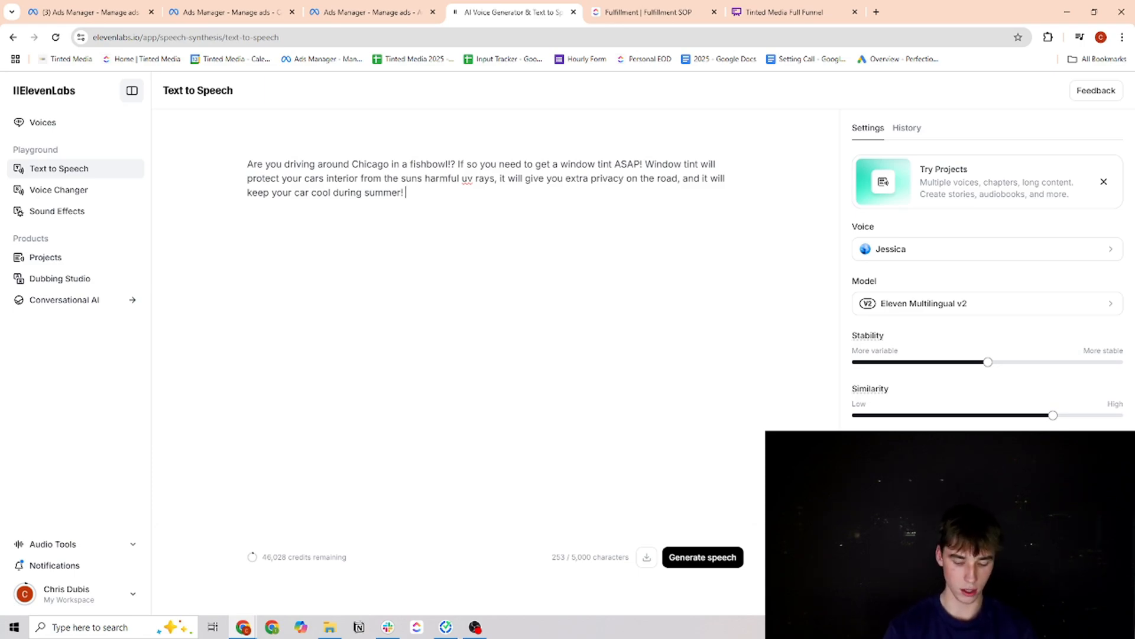
text( If you want)
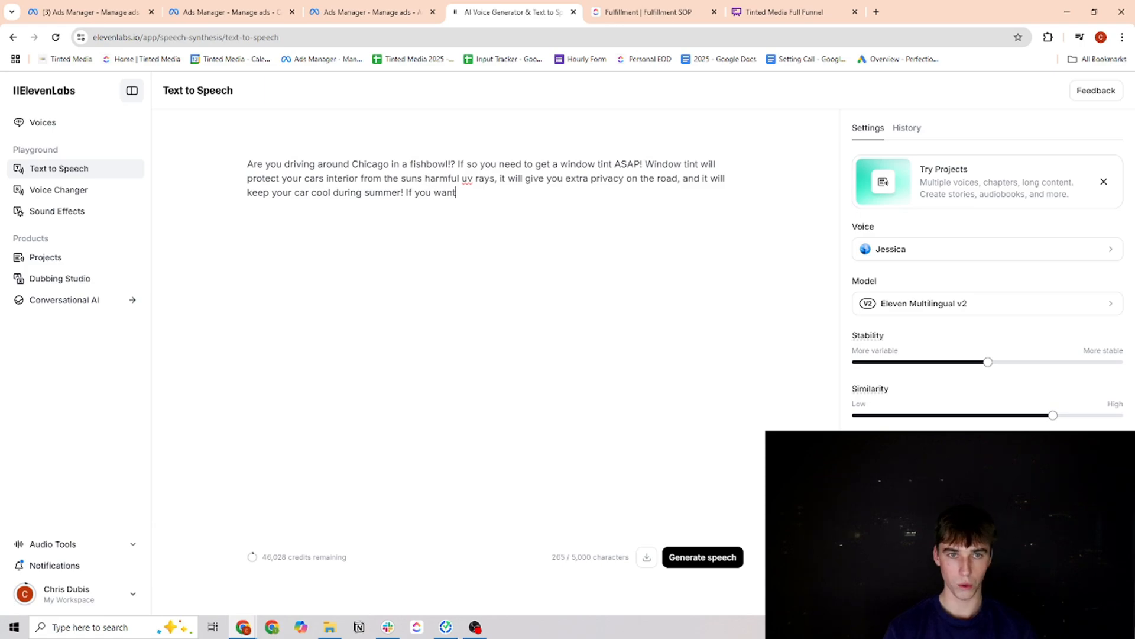
text( t)
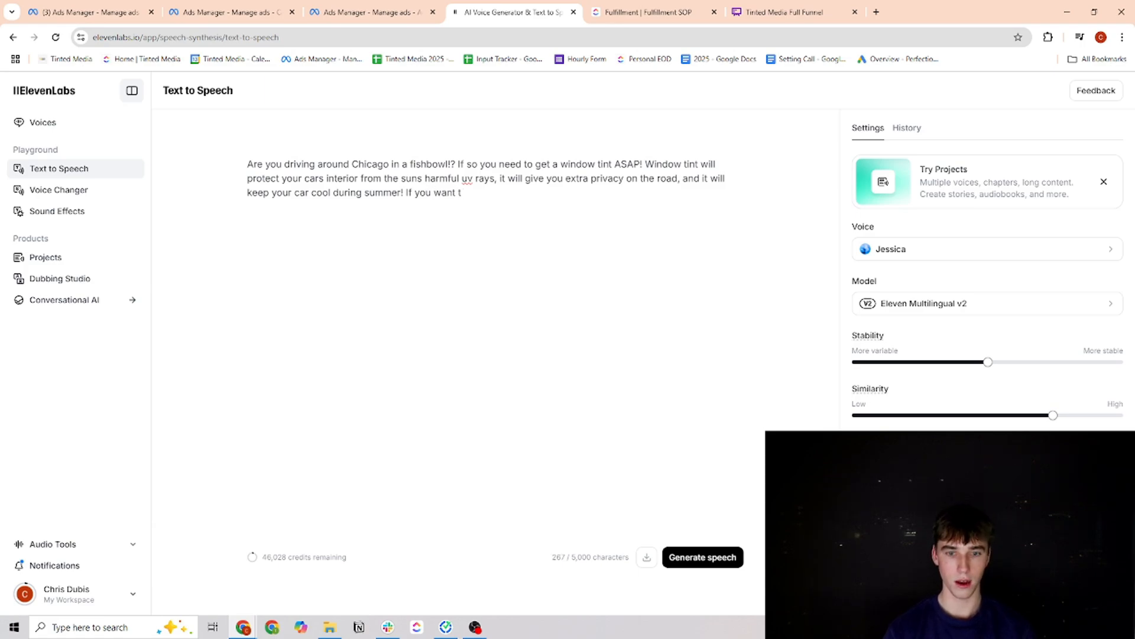
text(o give)
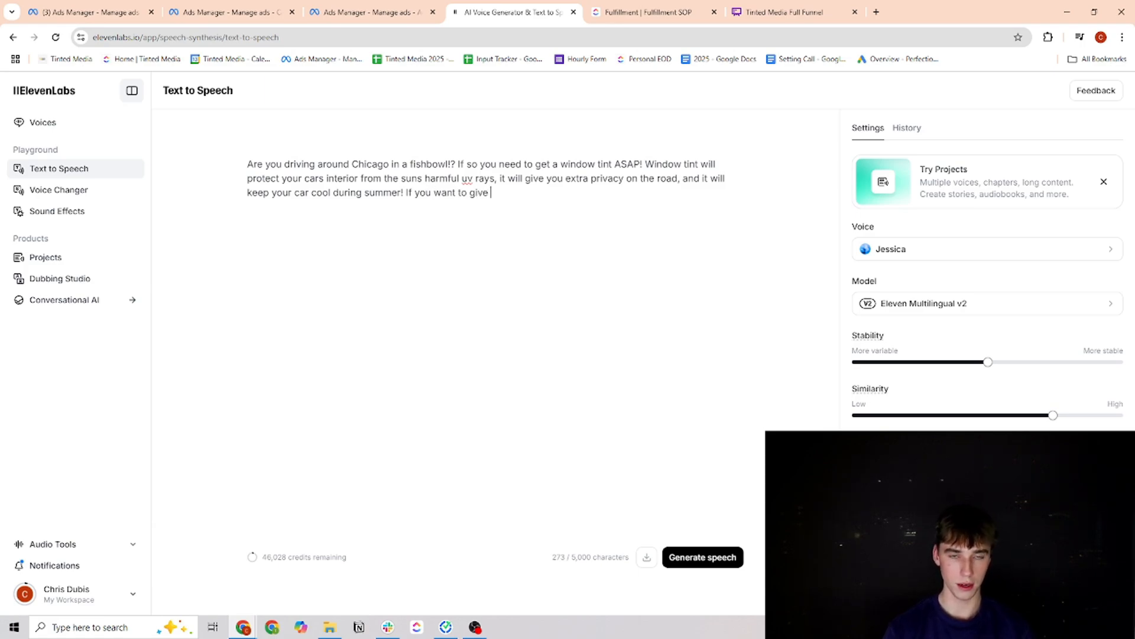
text( your gar the)
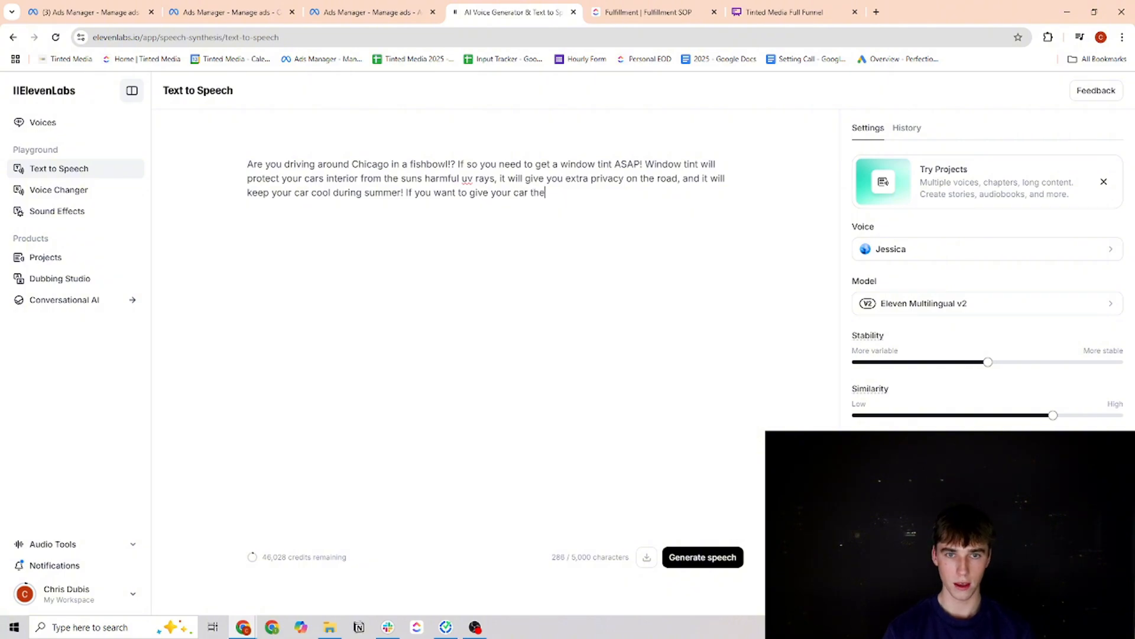
text( upgrade it d)
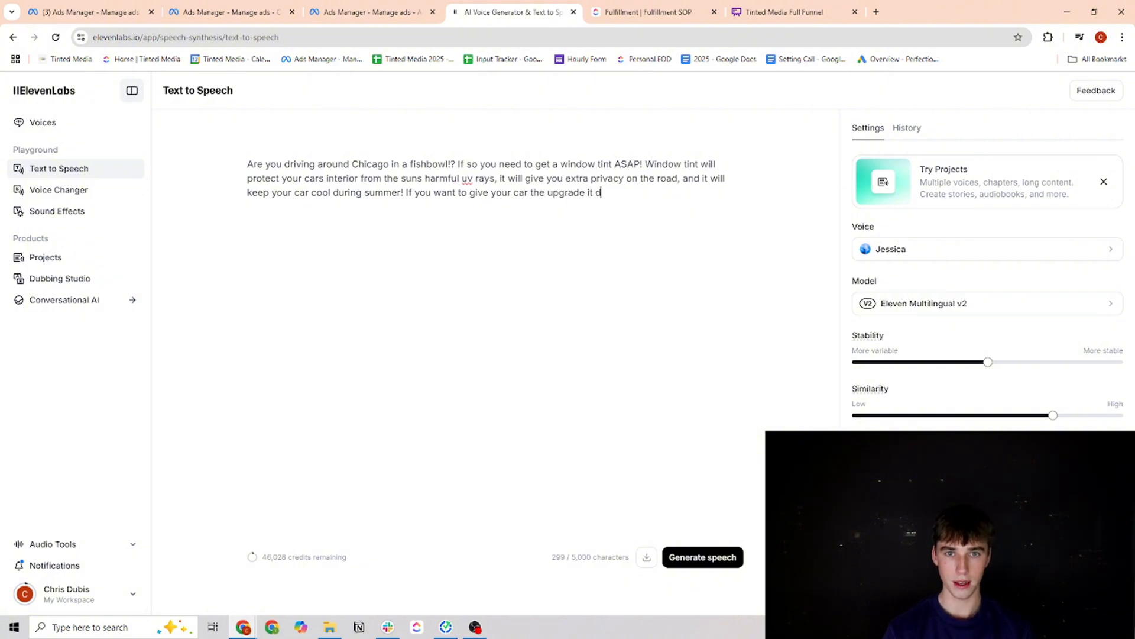
text(eserves, cli)
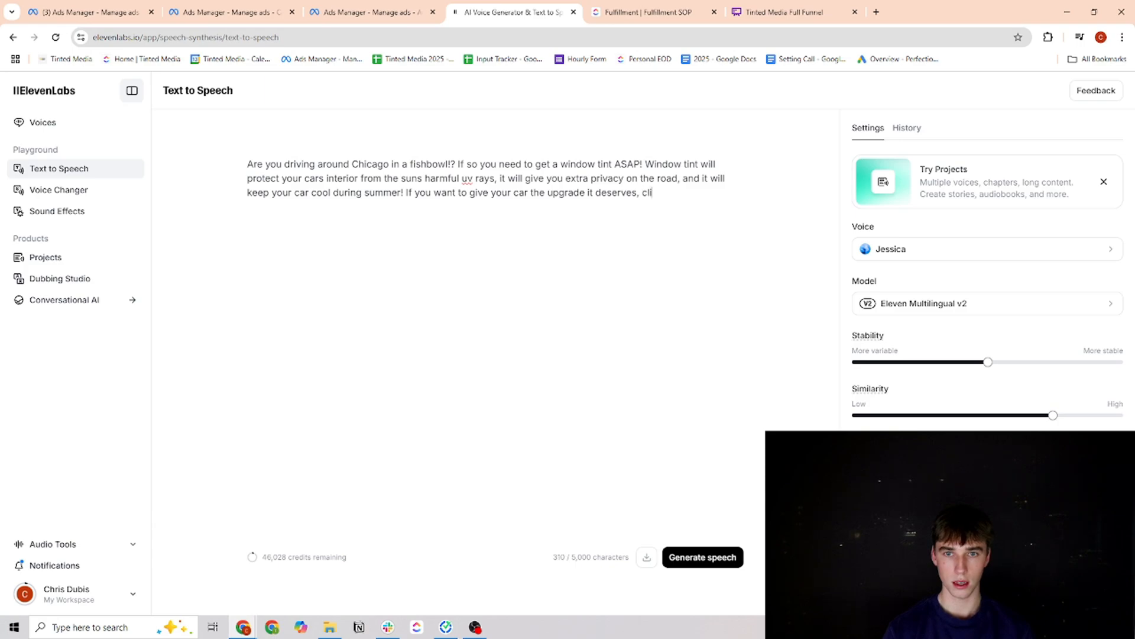
text(ck "learn more)
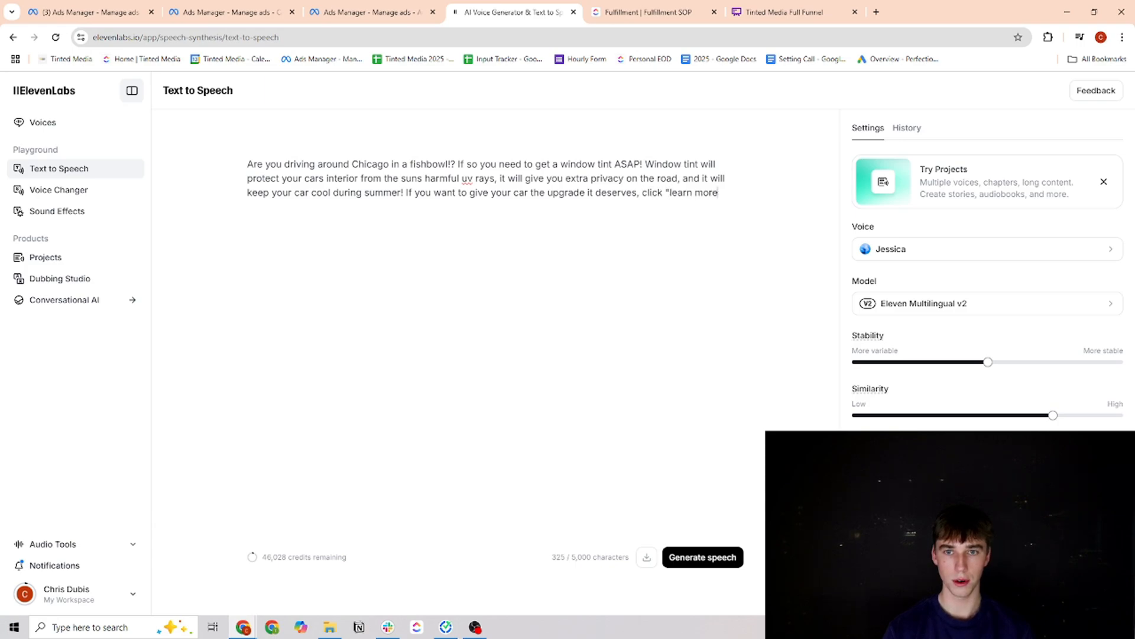
Add the call to action: "If you want to give your car the upgrade it deserves, click "get quote" now!".
key(BackSpace)
key(BackSpace)
key(BackSpace)
key(BackSpace)
key(BackSpace)
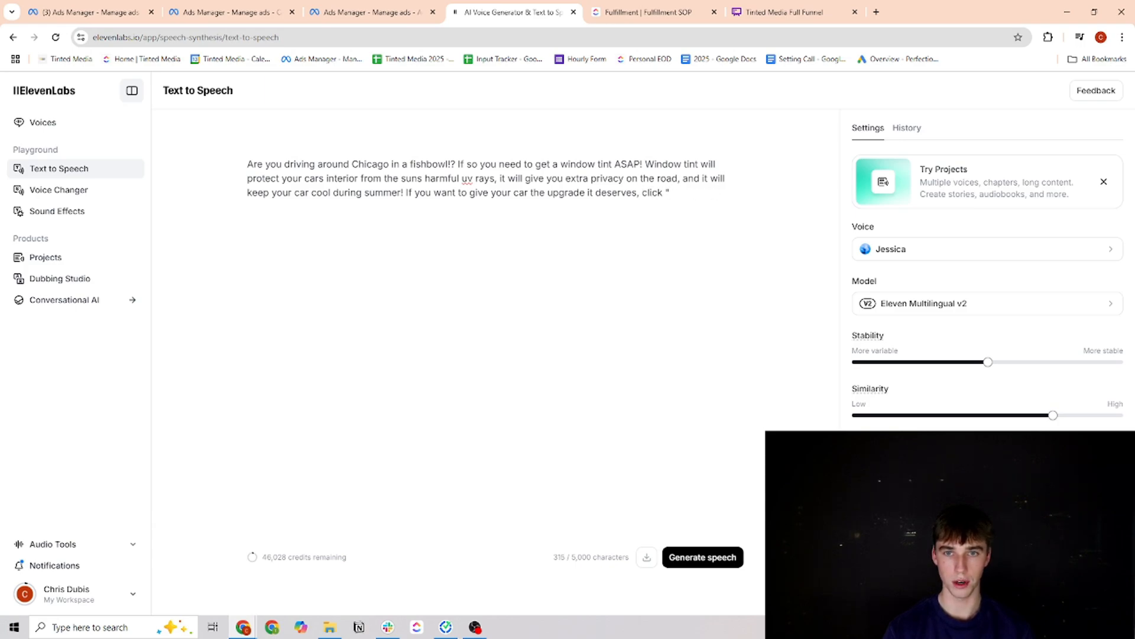
text(get quote" now!)
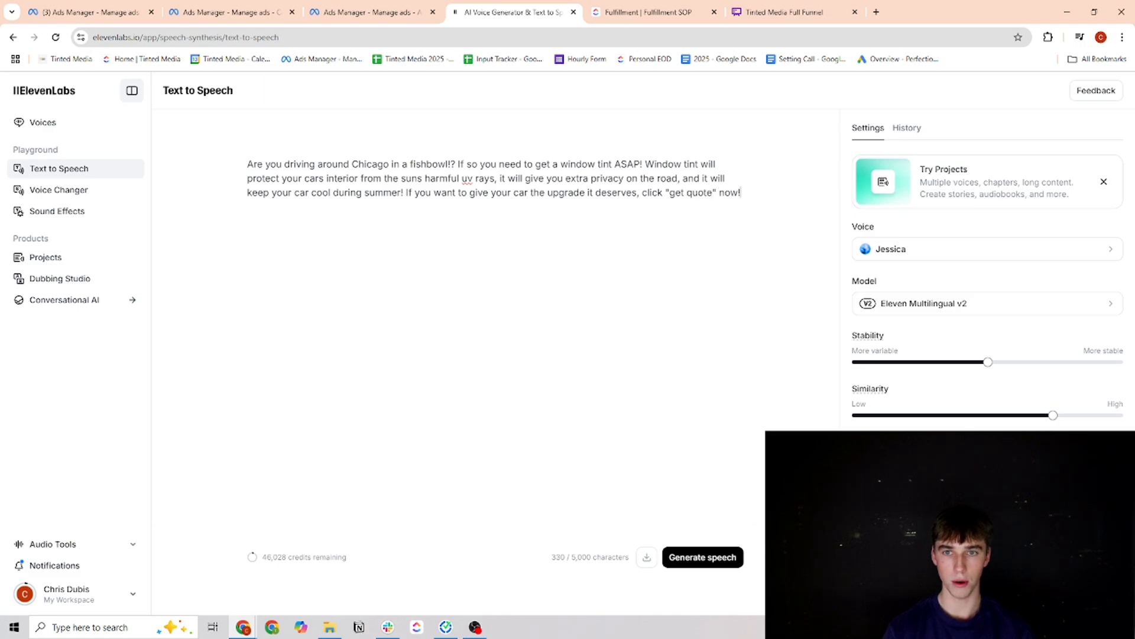
Add the closing urgency line on a new line of the script: "But don't delay, we have limited slots and prices will be rising soon!".
key(Return)
text(But )
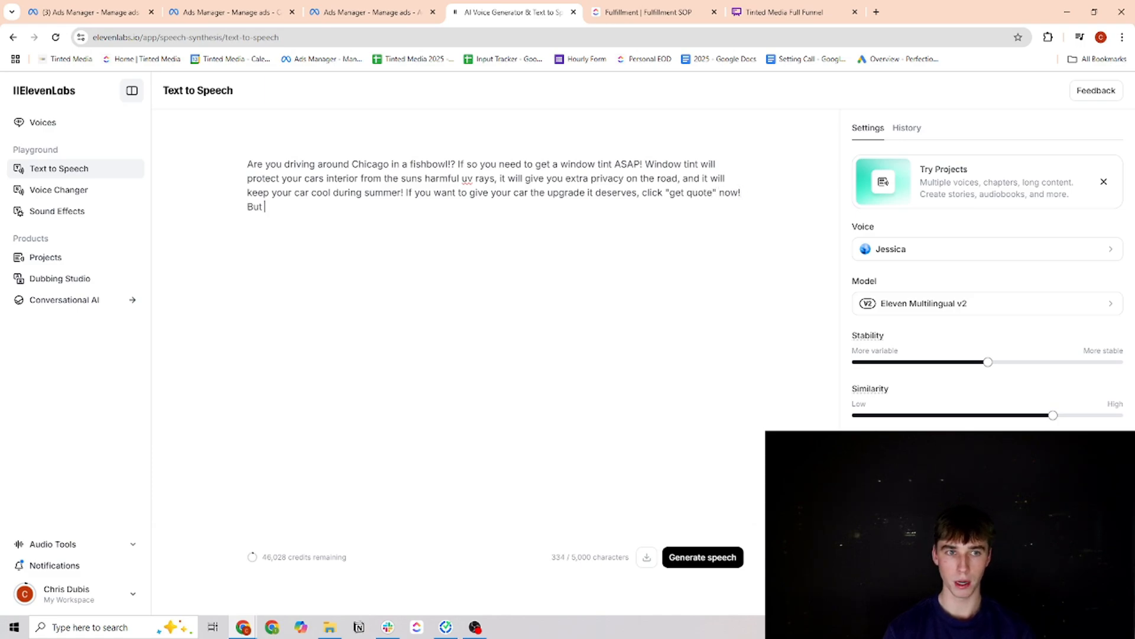
text(don't delay, we)
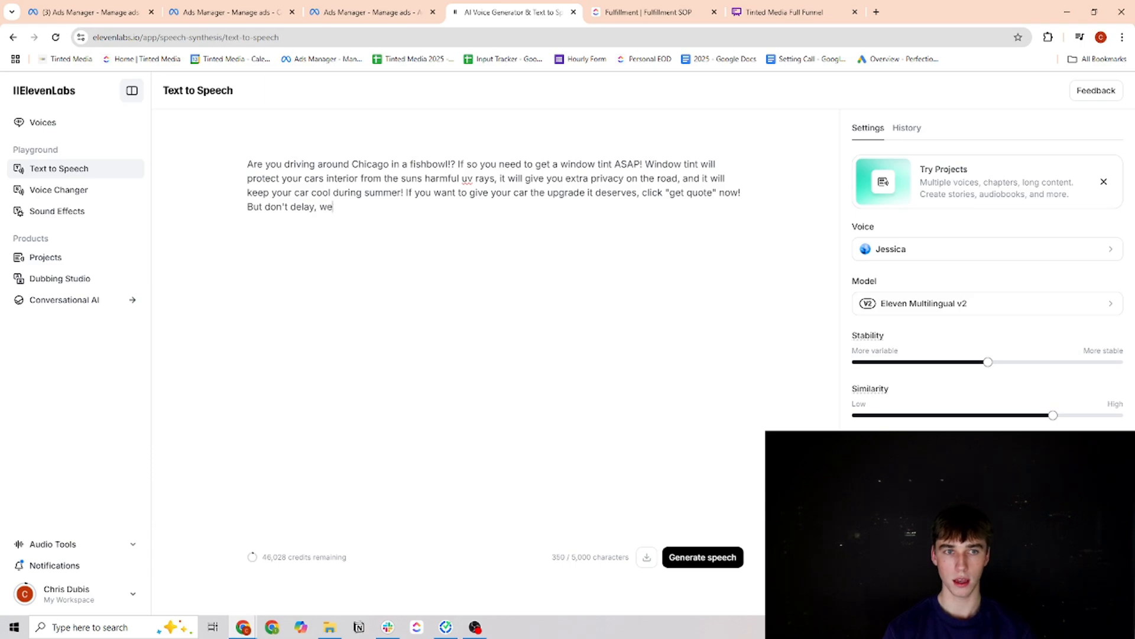
text( have limited s)
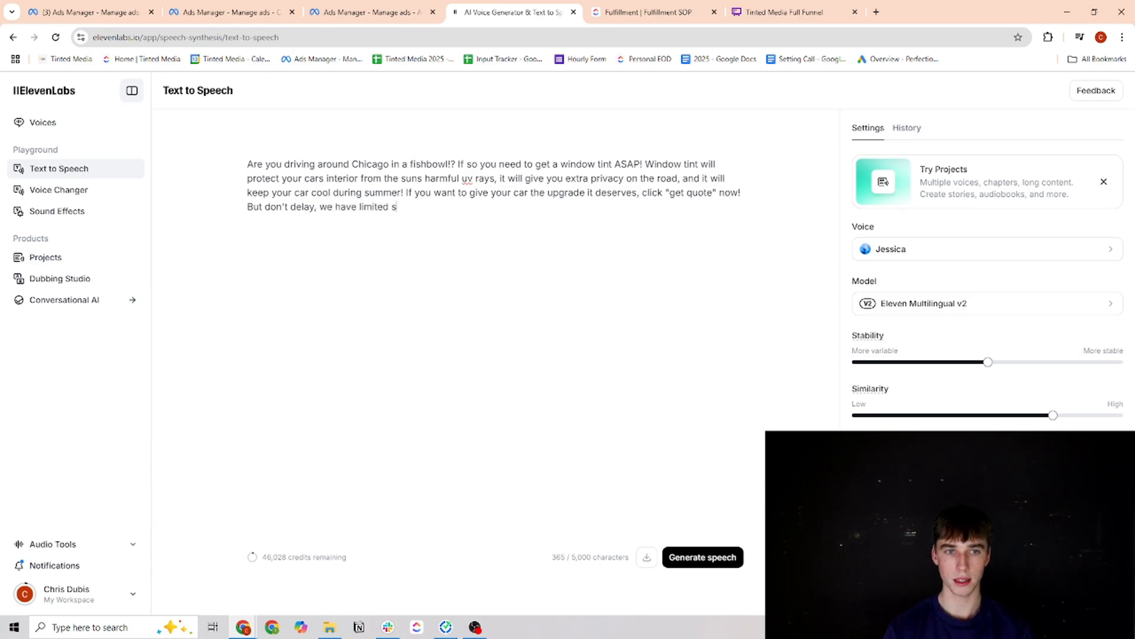
text(lots and pric)
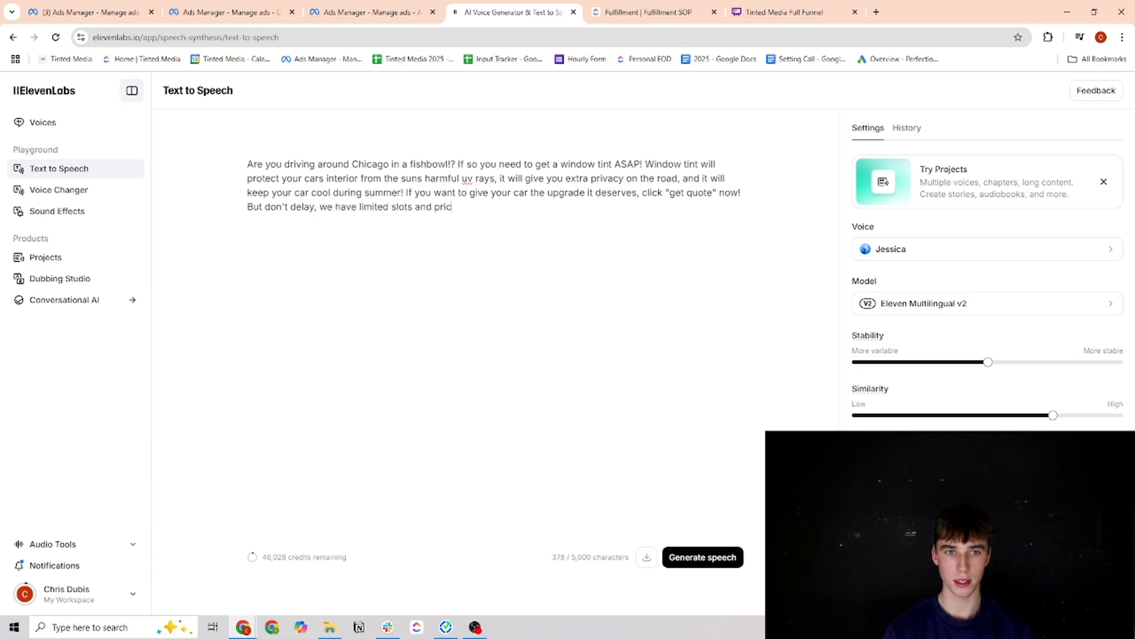
text(es will)
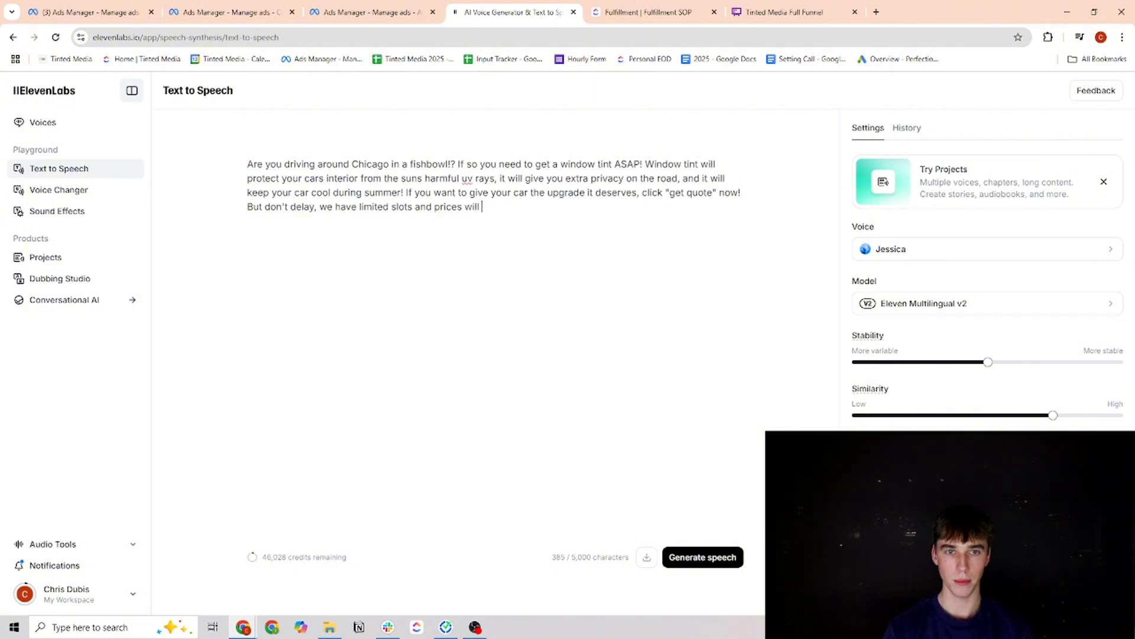
text( be rising soon!)
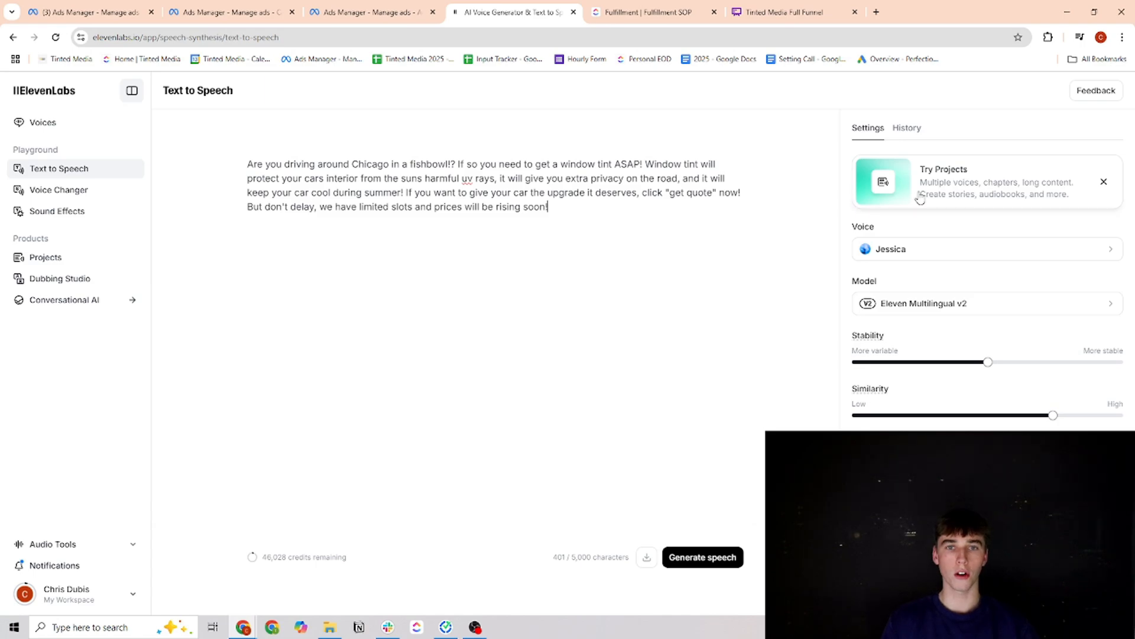
Review the finished voice-over script section by section, from the opening hook through the benefits to the closing line.
drag(456, 165, 246, 164)
click(459, 161)
drag(459, 160, 642, 178)
click(662, 164)
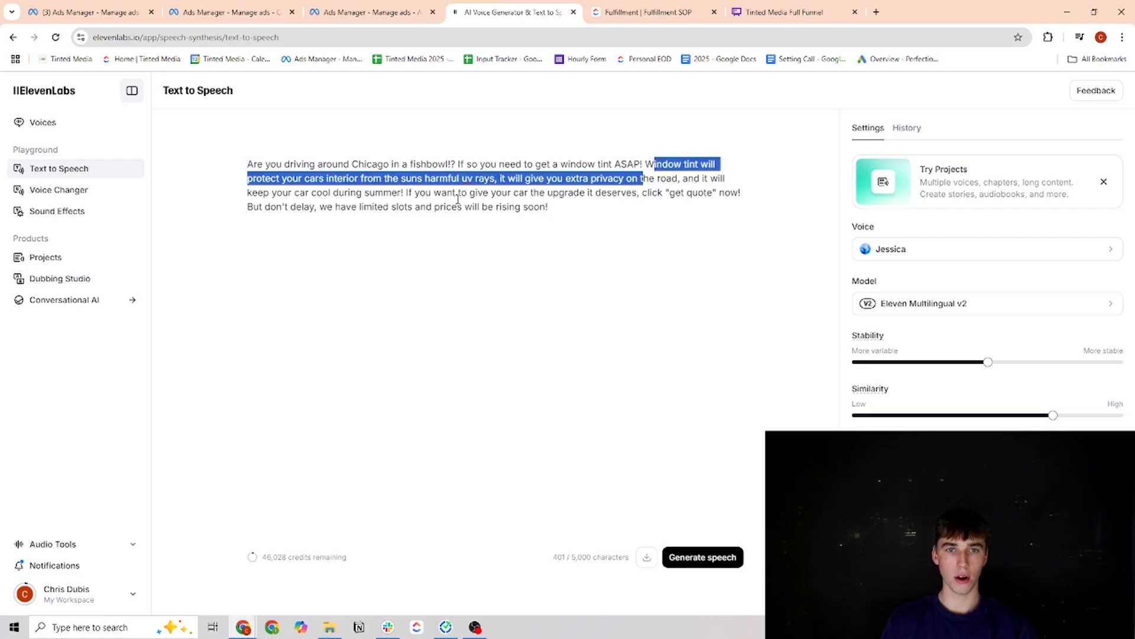
drag(457, 195, 551, 181)
click(563, 204)
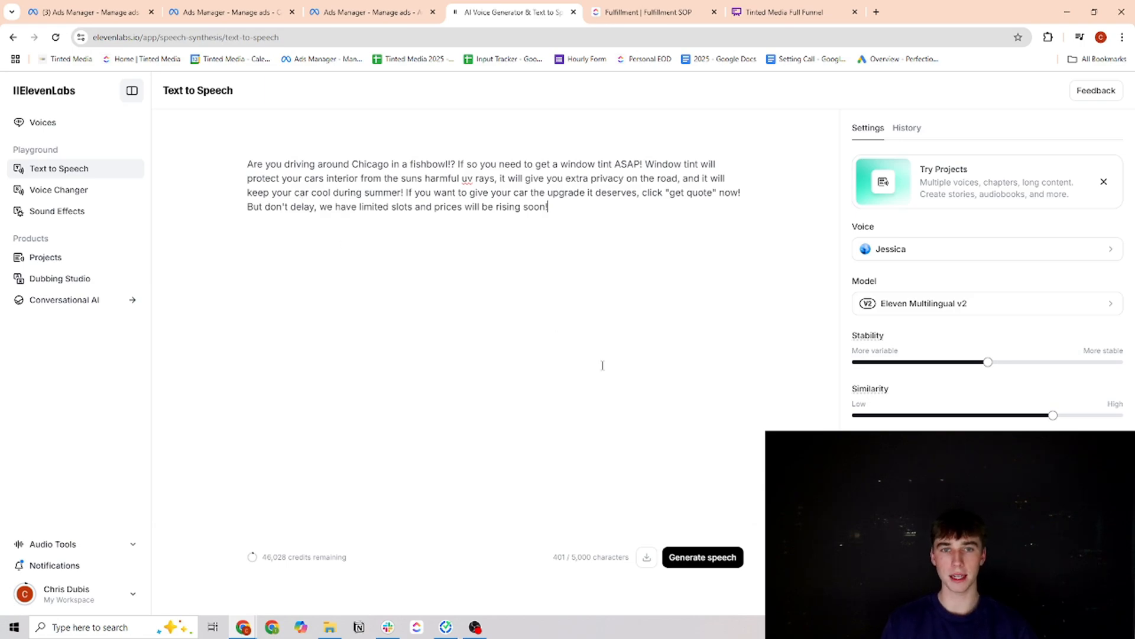
Generate the speech from the script and download the MP3 to the Downloads folder as "audio 1".
click(684, 556)
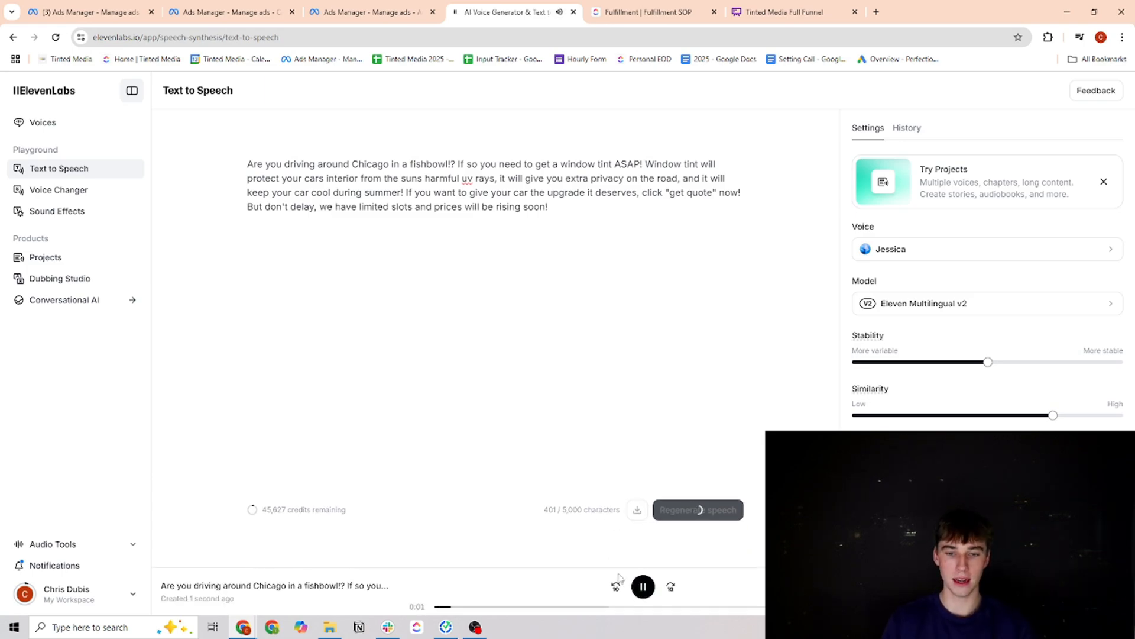
click(646, 584)
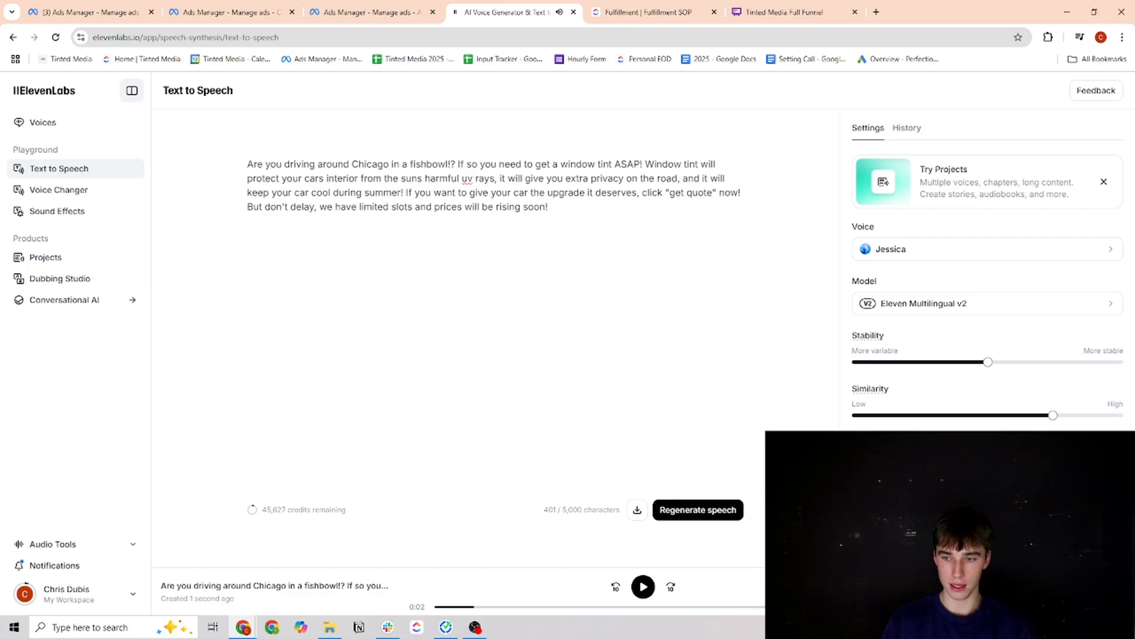
click(638, 509)
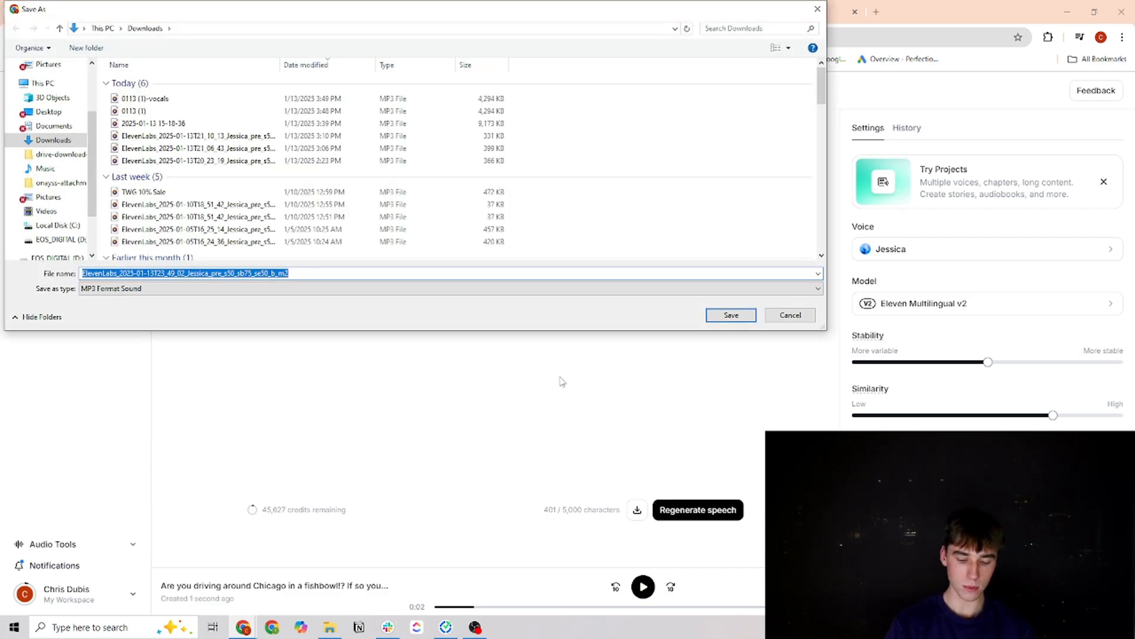
text(audio 1)
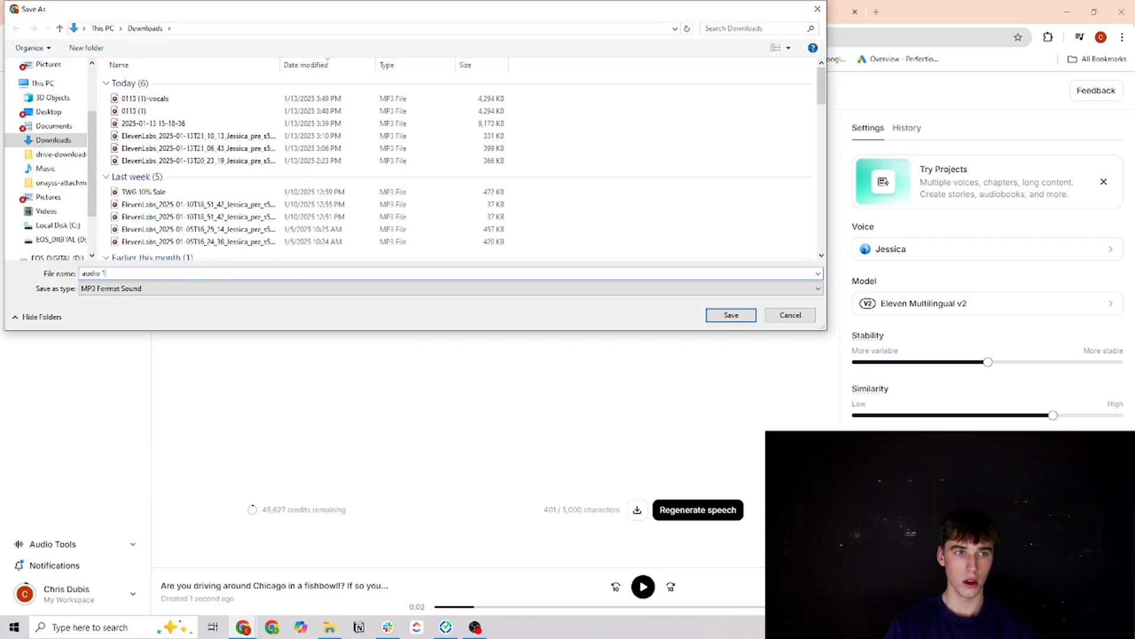
key(Return)
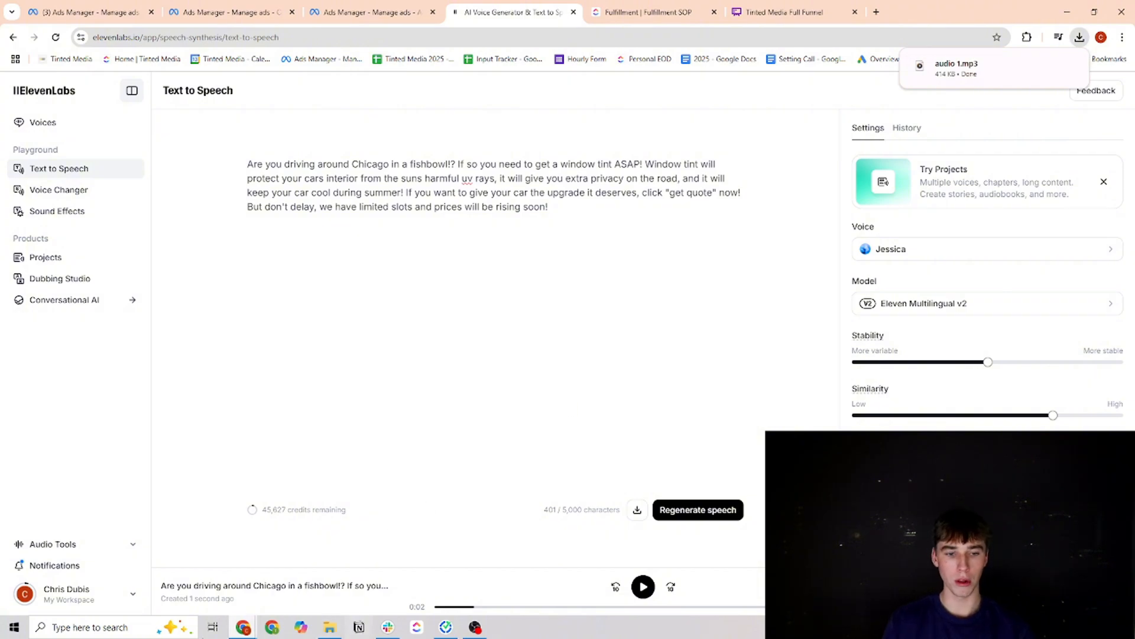
Switch to CapCut with project 0113 and delete the leftover media below the three video clips.
click(89, 626)
text(ca)
click(81, 320)
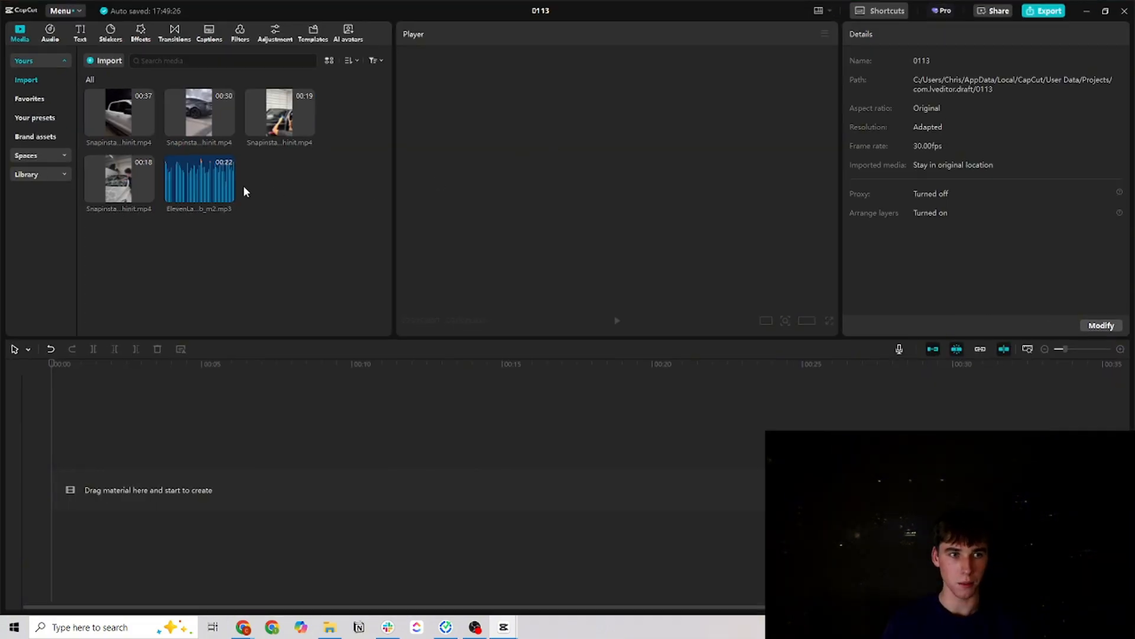
drag(378, 188, 114, 188)
key(Delete)
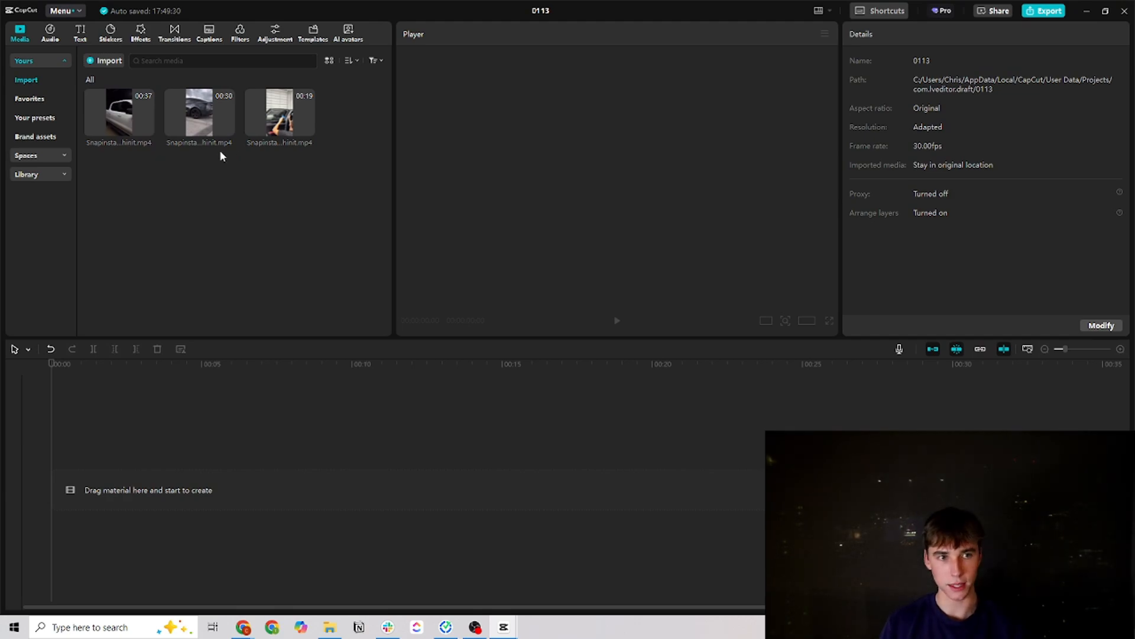
Import "audio 1" from the Downloads folder and place it at the start of the timeline.
click(96, 61)
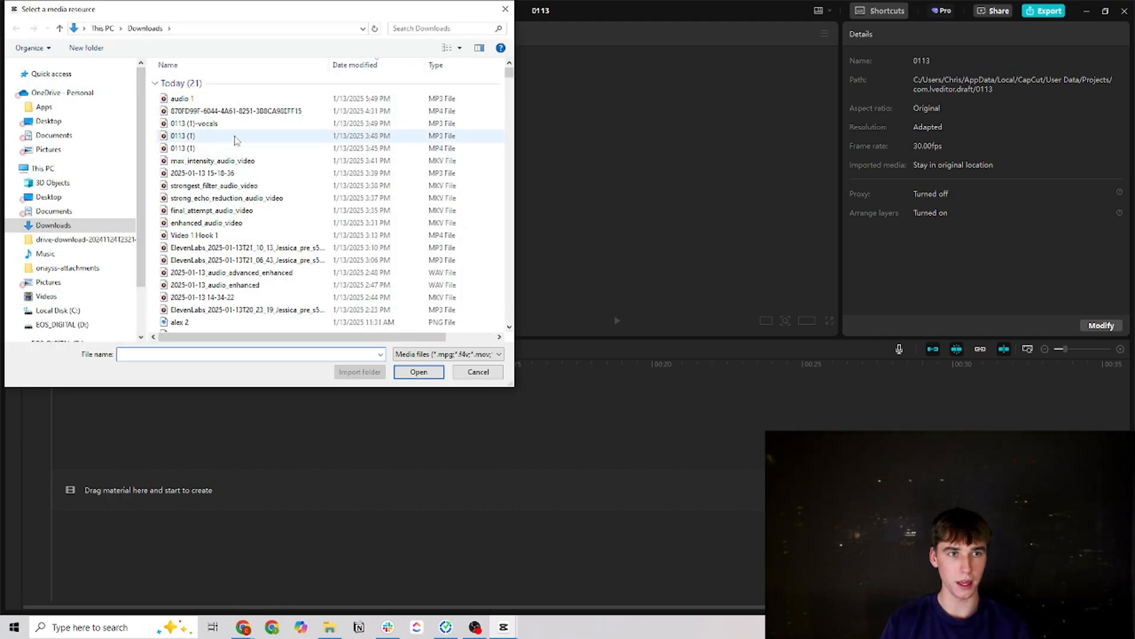
double_click(241, 97)
drag(105, 179, 112, 514)
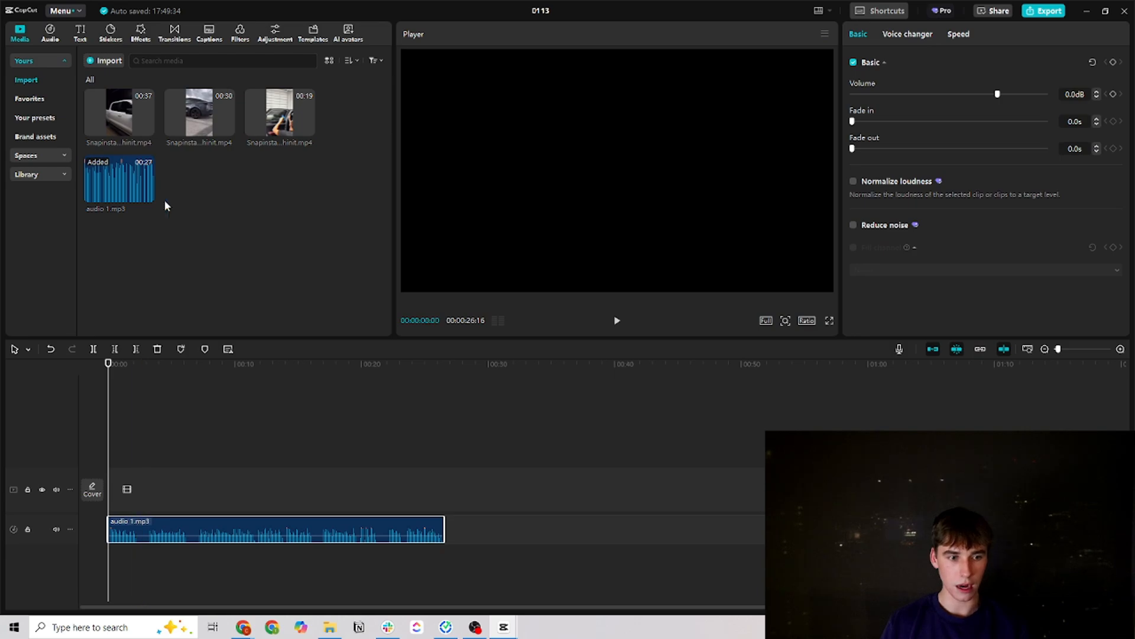
Place the 19-second video at the start of the main track and cut off everything after about 00:00:03:01.
click(144, 489)
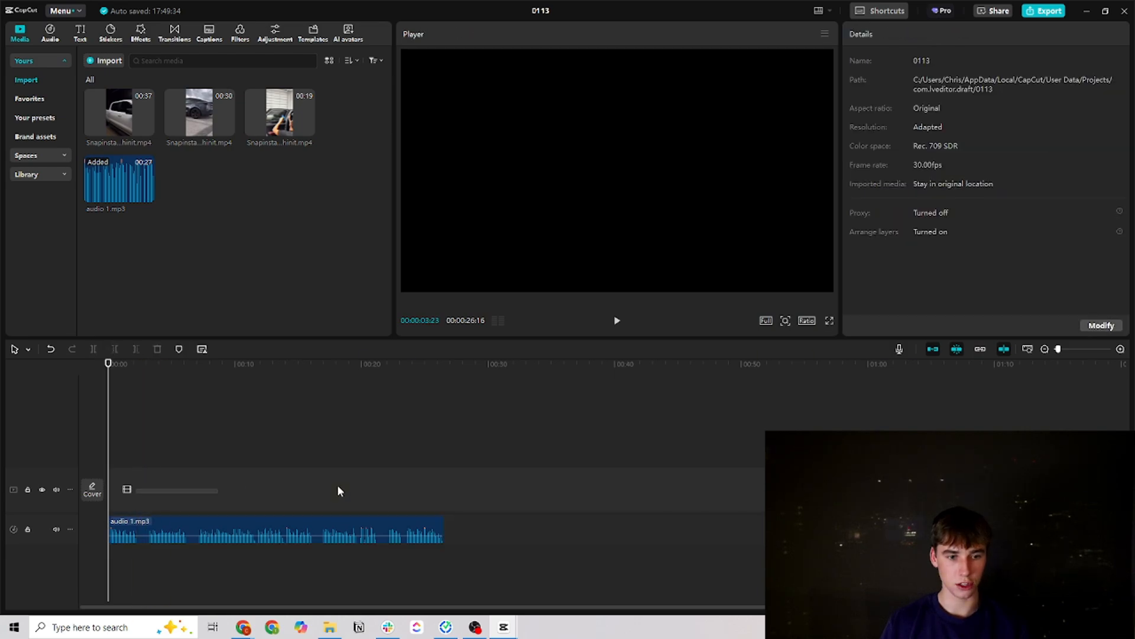
click(147, 497)
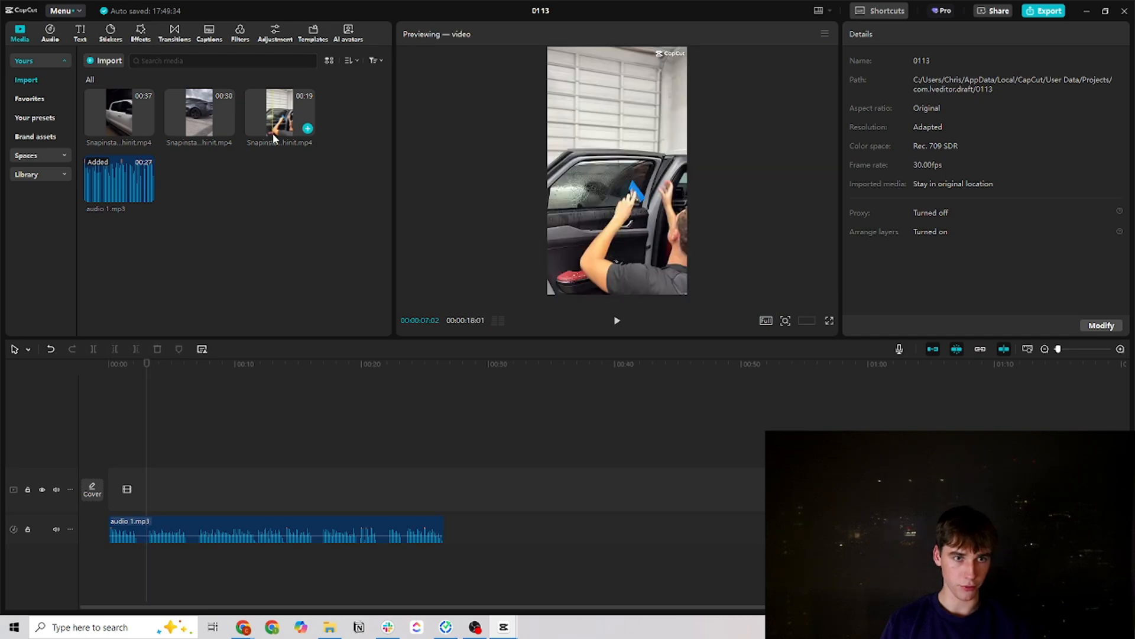
drag(272, 133, 118, 500)
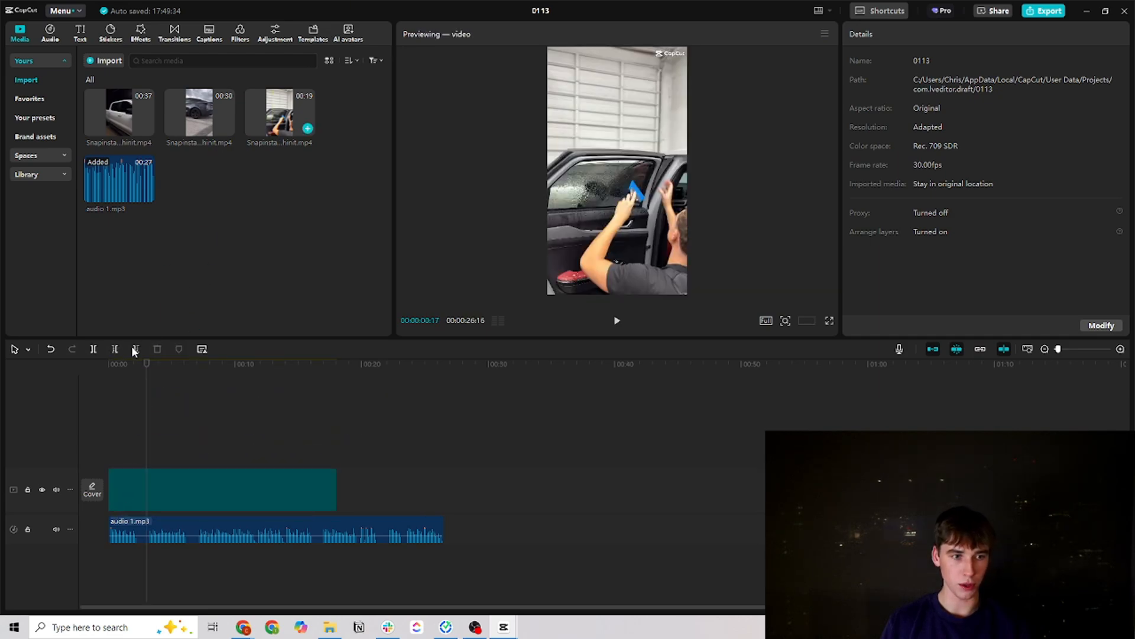
click(151, 473)
click(136, 349)
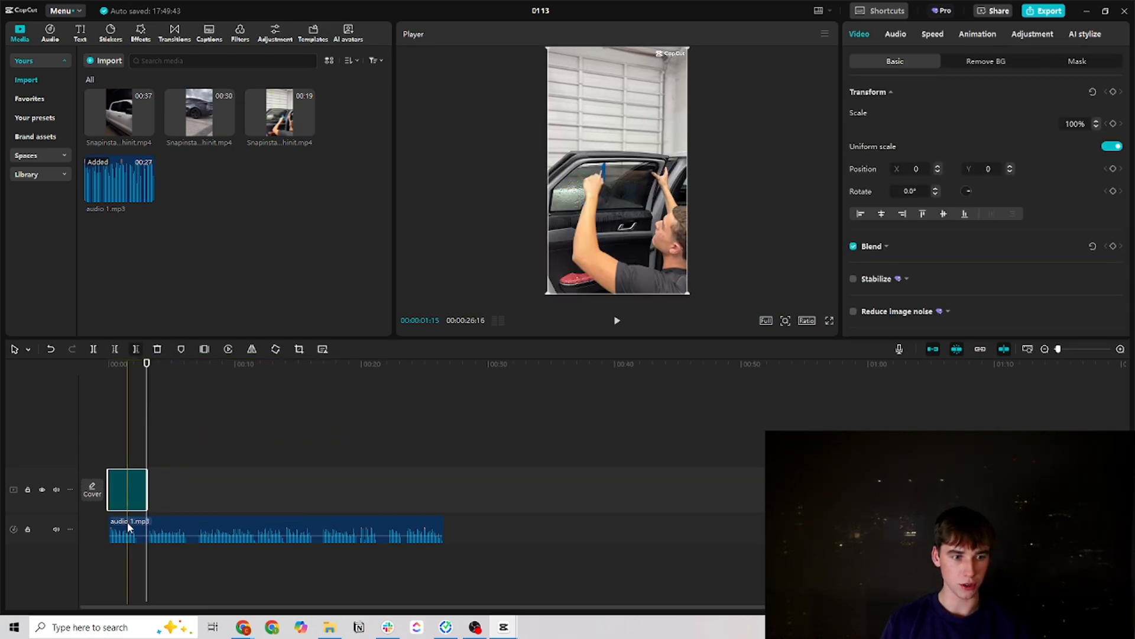
Use Trim clip to swap the first clip's footage for a later section of its source video, and preview it.
right_click(134, 488)
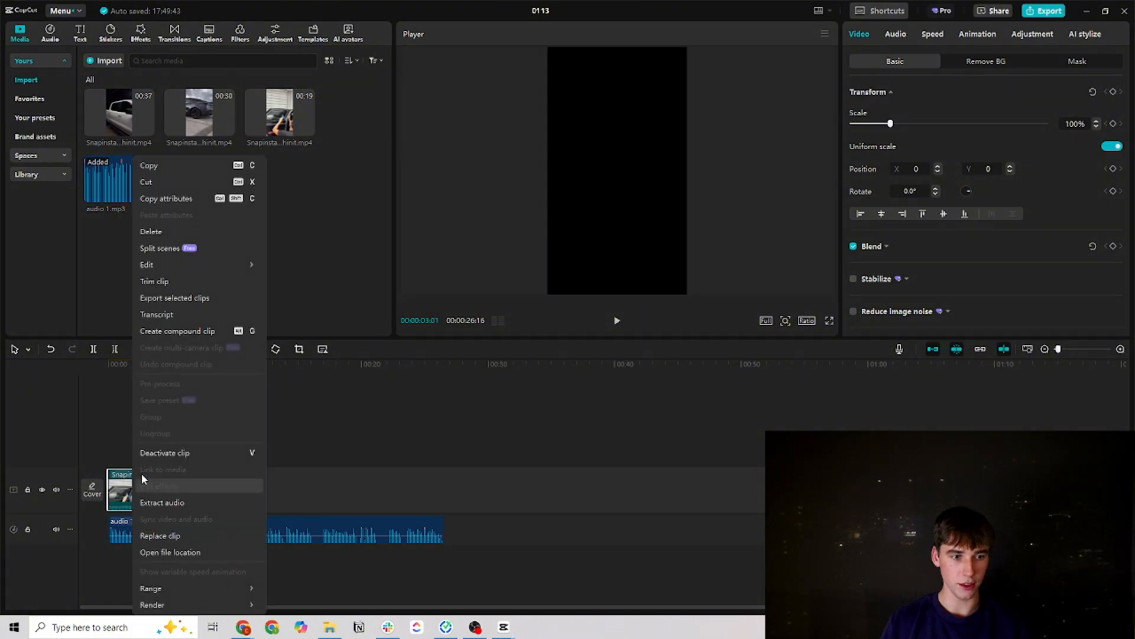
click(169, 283)
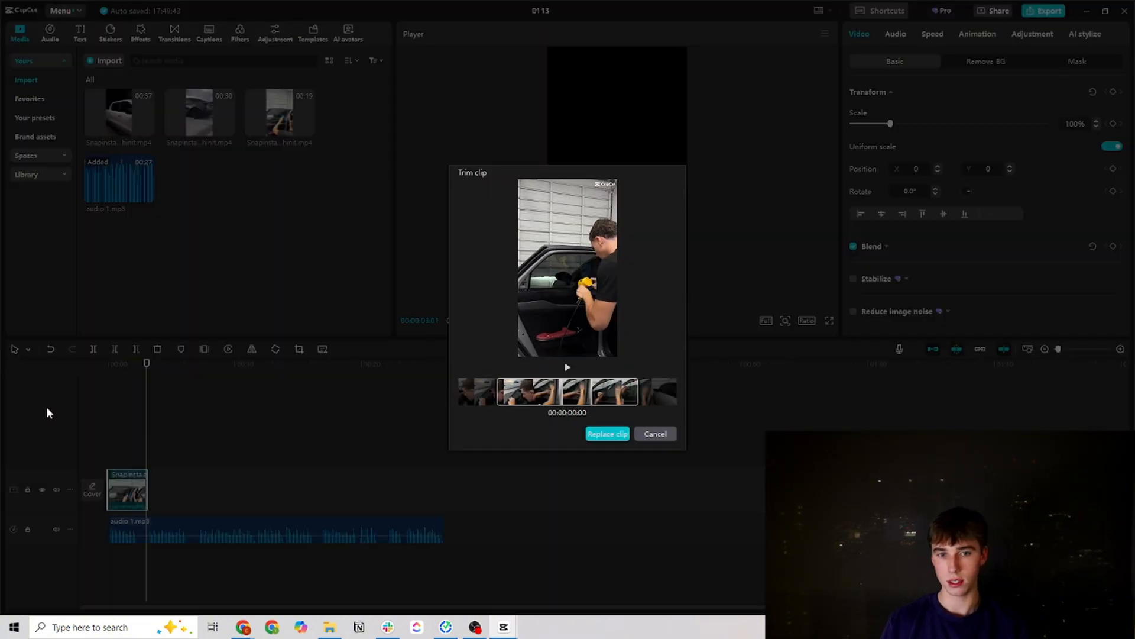
drag(528, 385, 473, 403)
click(607, 434)
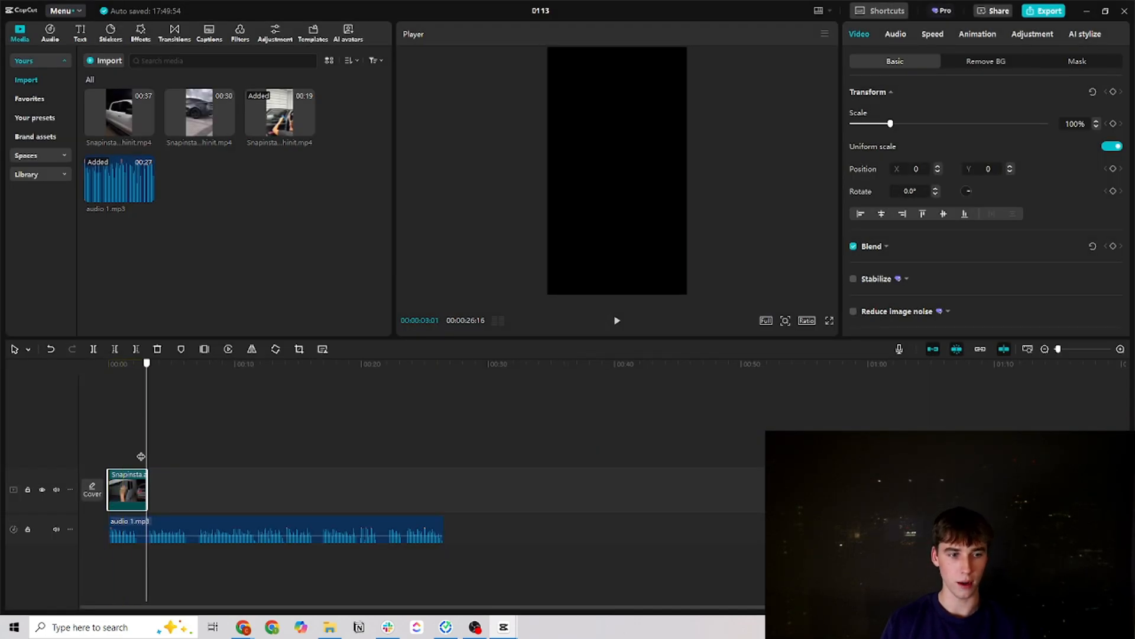
click(618, 319)
click(618, 319)
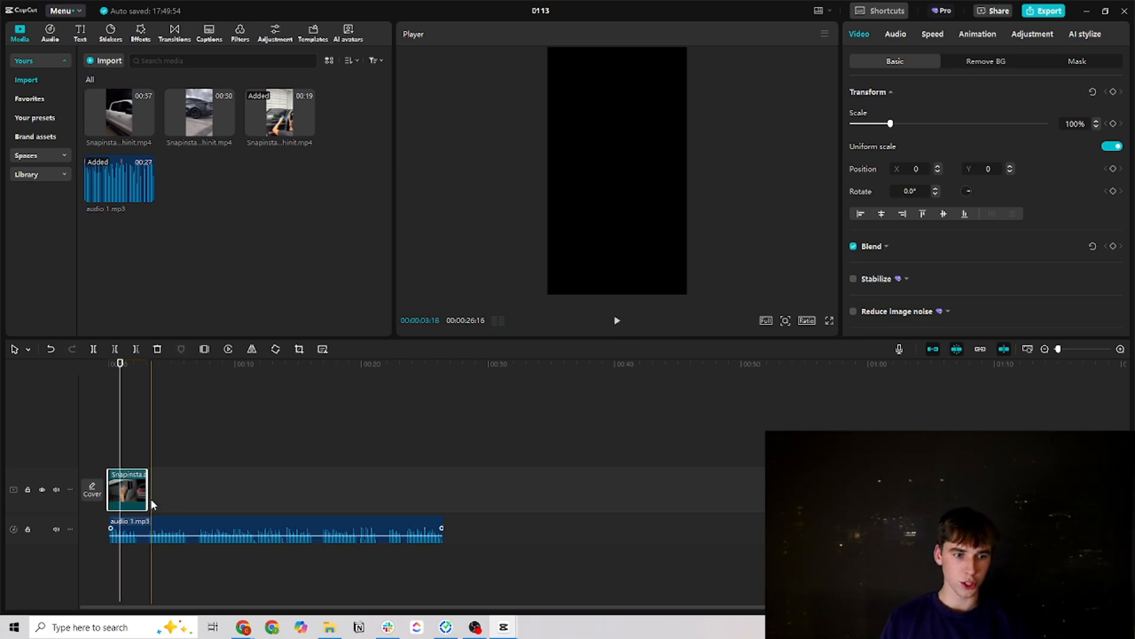
Add the 37-second video after the first clip, cut its end at about 00:00:06:26, and append the 19-second video again.
drag(119, 457, 194, 456)
drag(129, 121, 149, 481)
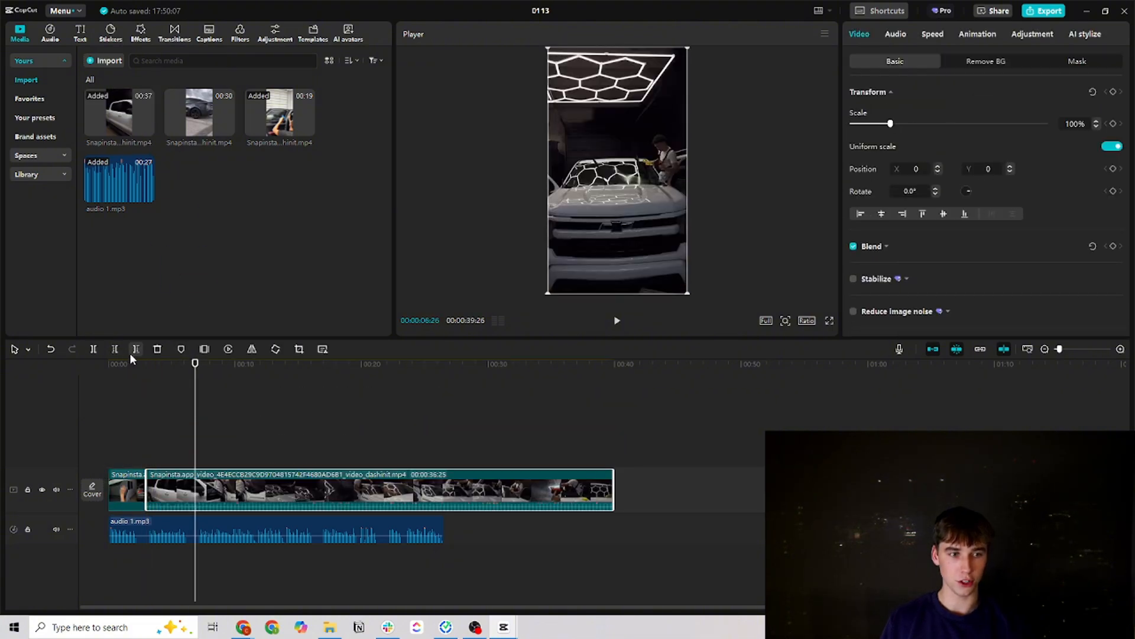
click(135, 349)
mouse_move(226, 137)
drag(227, 137, 210, 485)
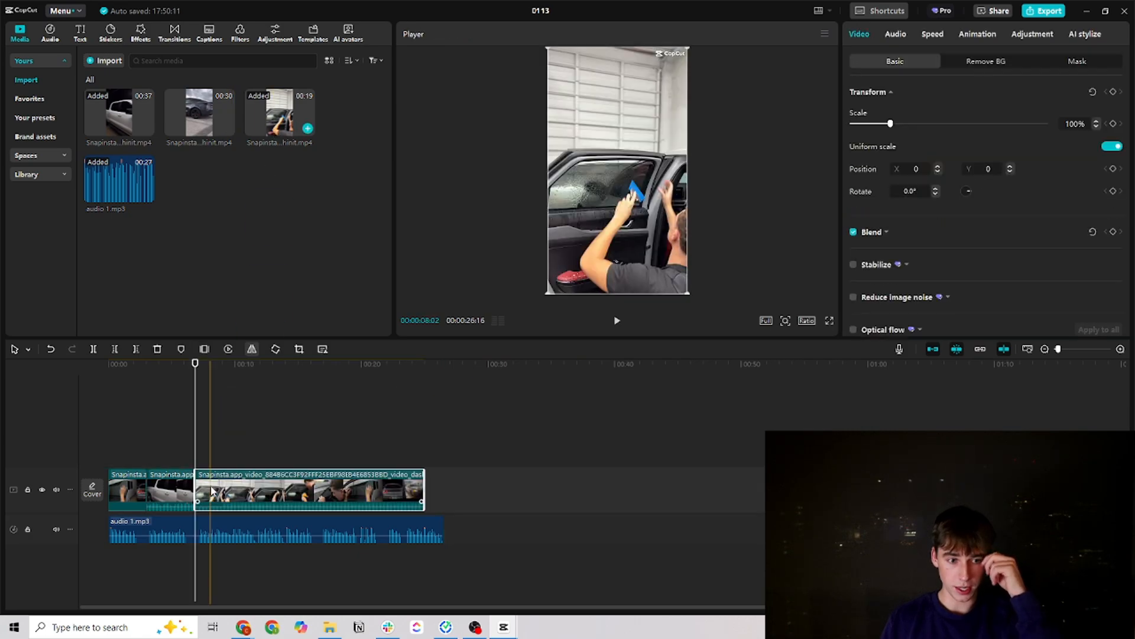
Mute the original audio of the second and third clips, and split the third clip at about 00:00:11:23.
click(256, 452)
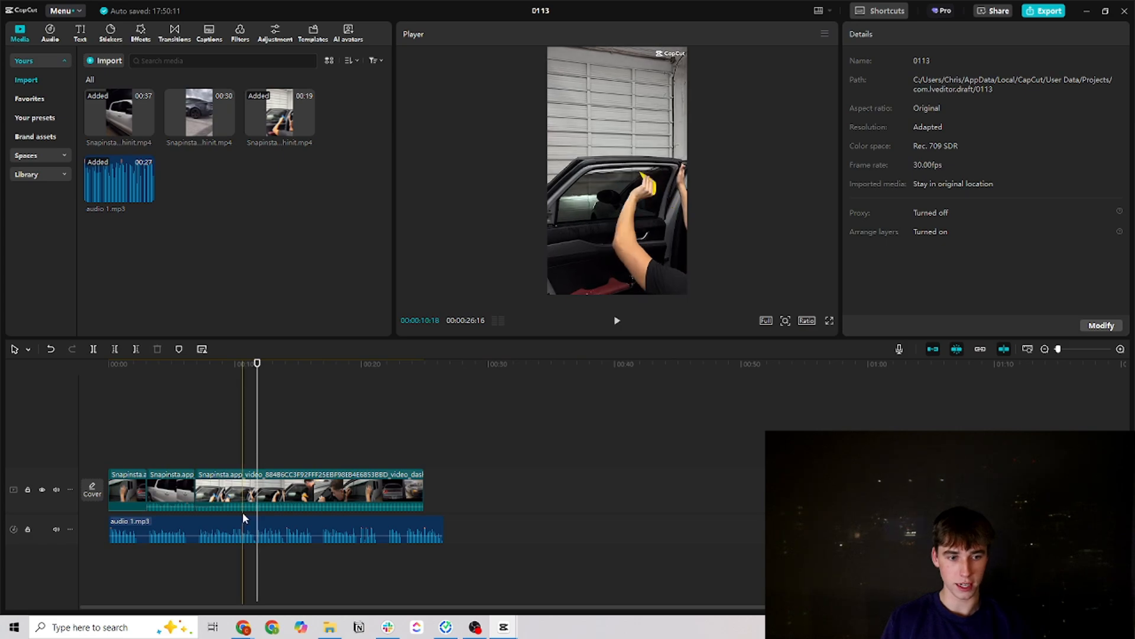
click(216, 502)
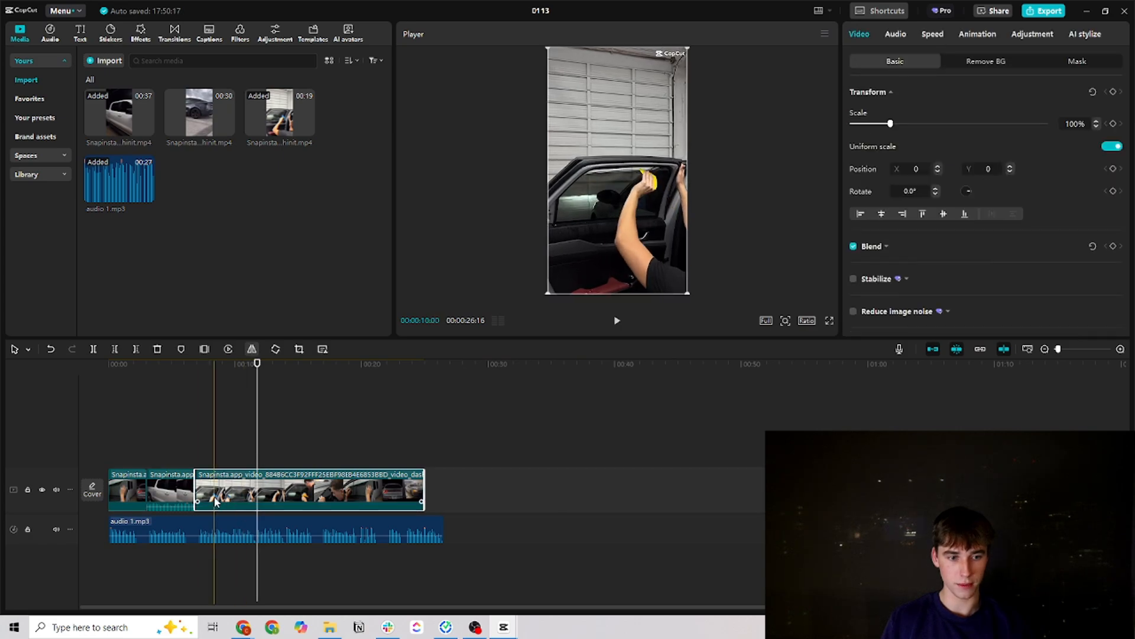
click(184, 505)
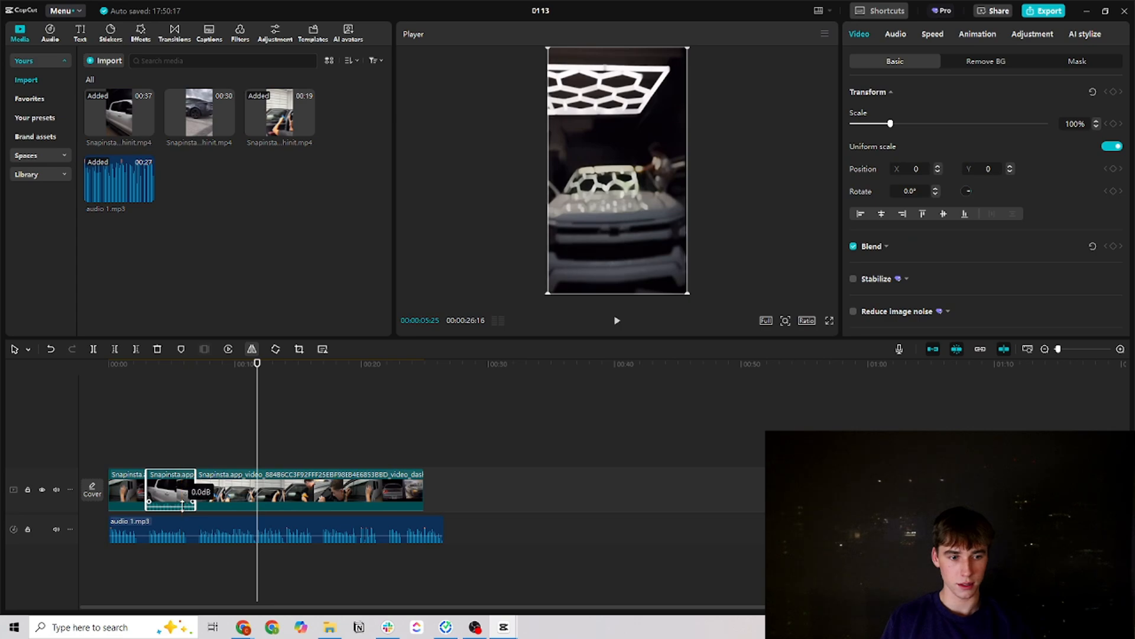
click(95, 349)
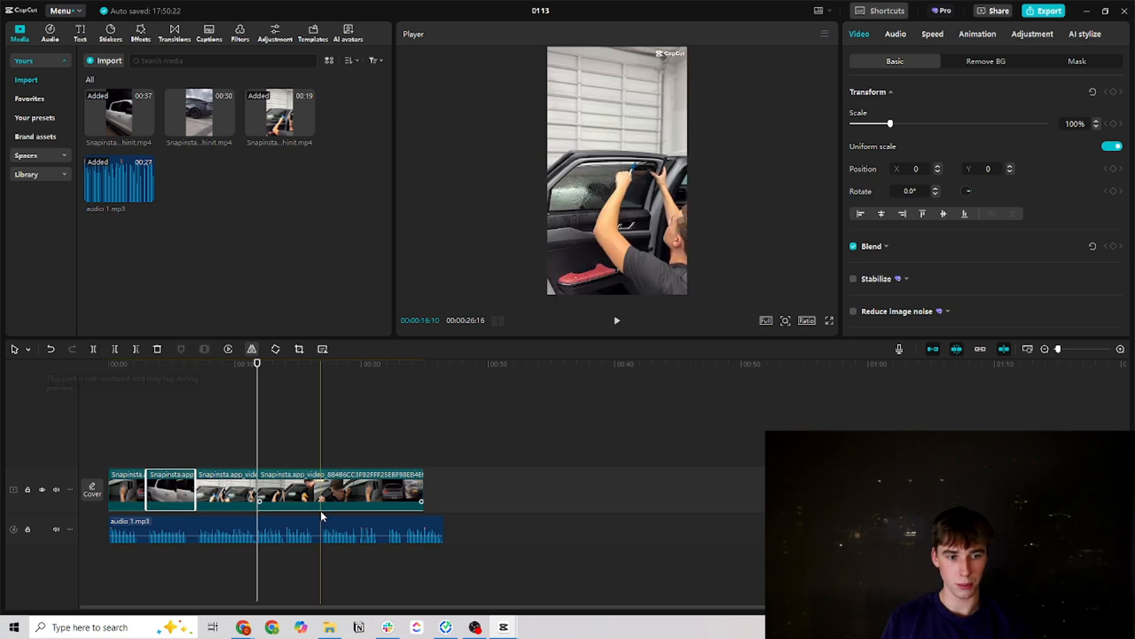
Cut off the end of the fourth clip at 00:00:16:24 on the timeline.
click(317, 449)
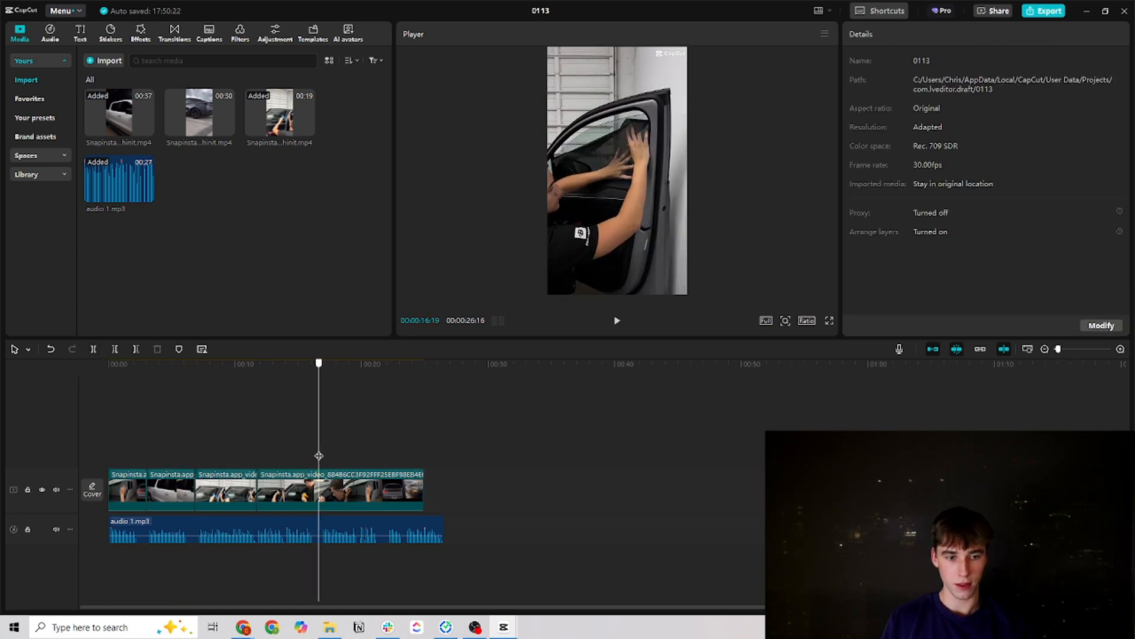
click(322, 493)
click(135, 349)
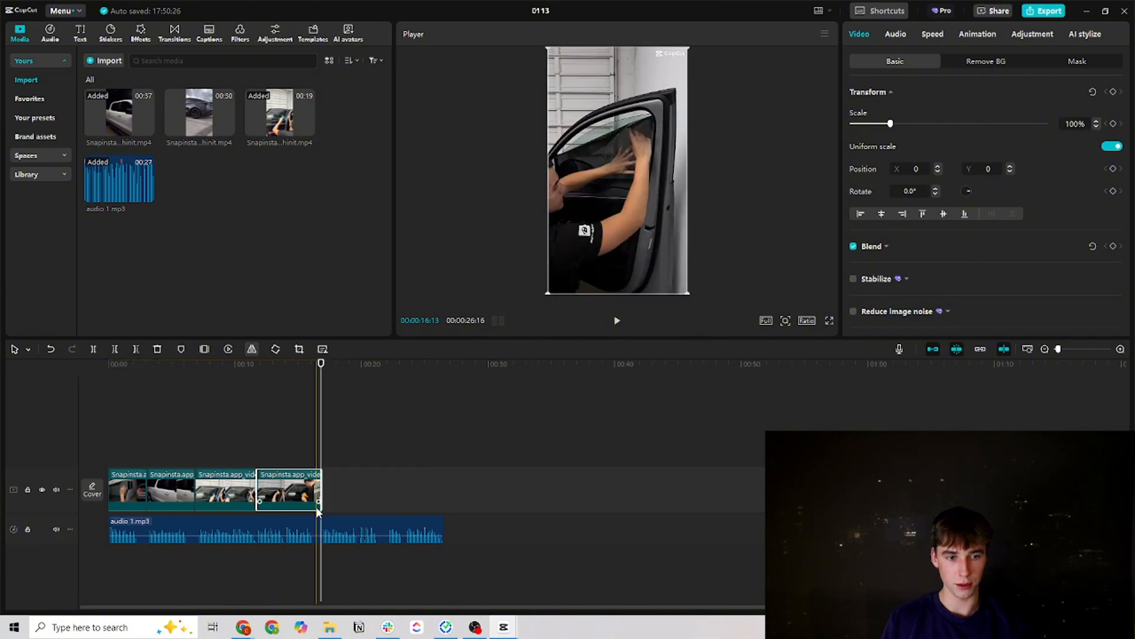
Use Trim clip to swap the fourth clip's footage for a later section of its source video, and preview it.
right_click(316, 499)
click(360, 249)
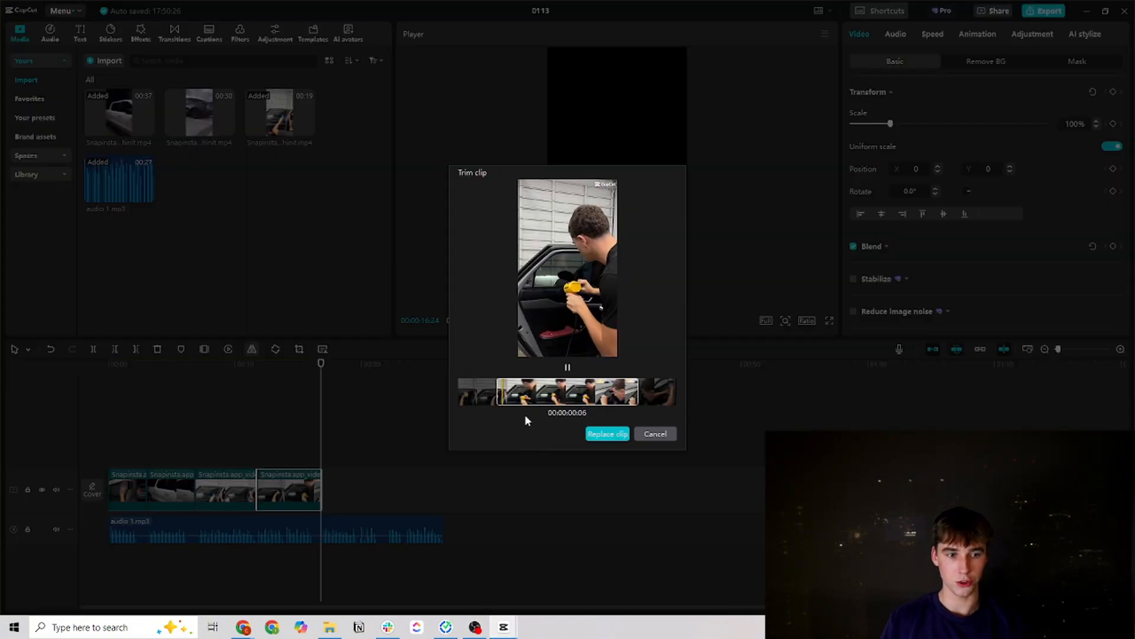
drag(524, 414, 420, 405)
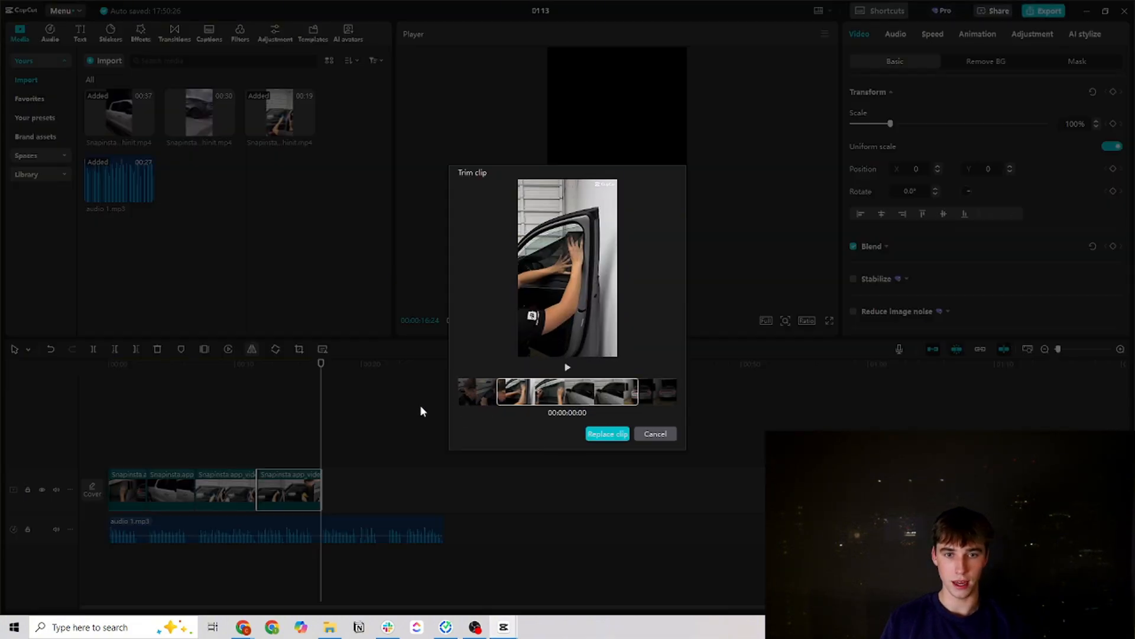
click(623, 438)
click(179, 430)
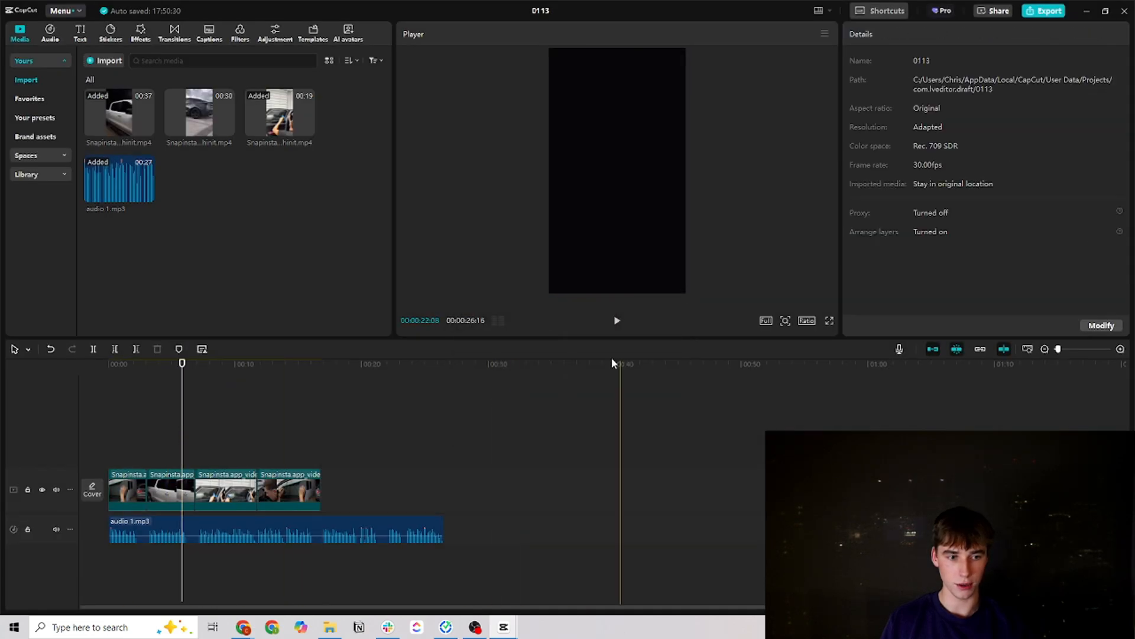
click(616, 321)
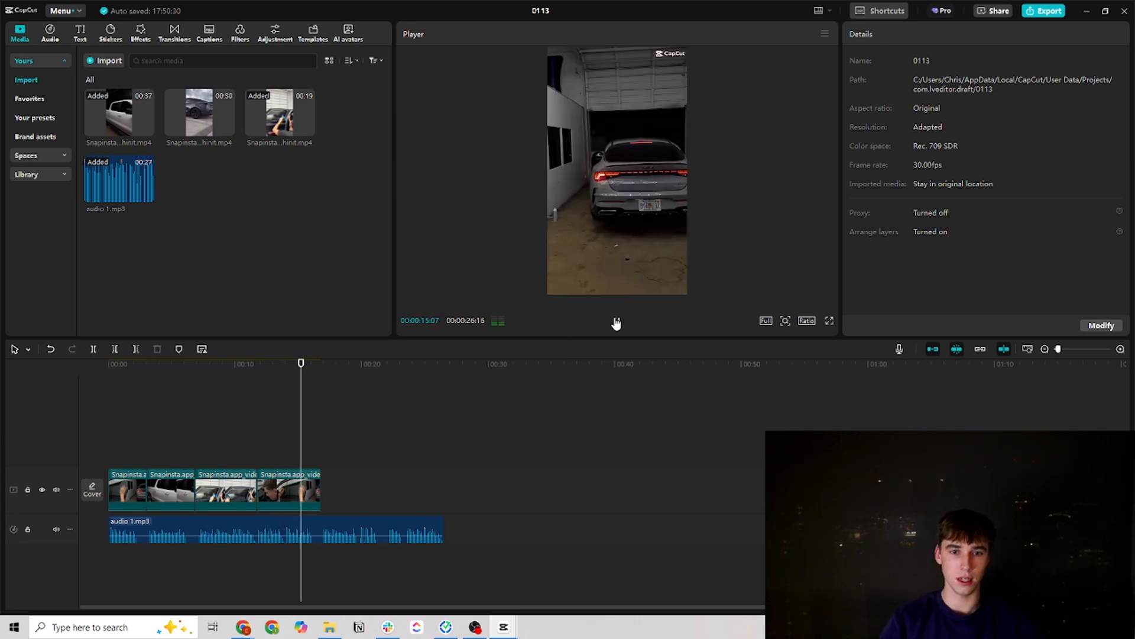
Use Trim clip to shift the fourth clip to an earlier section showing the installer working, and preview the result.
right_click(320, 490)
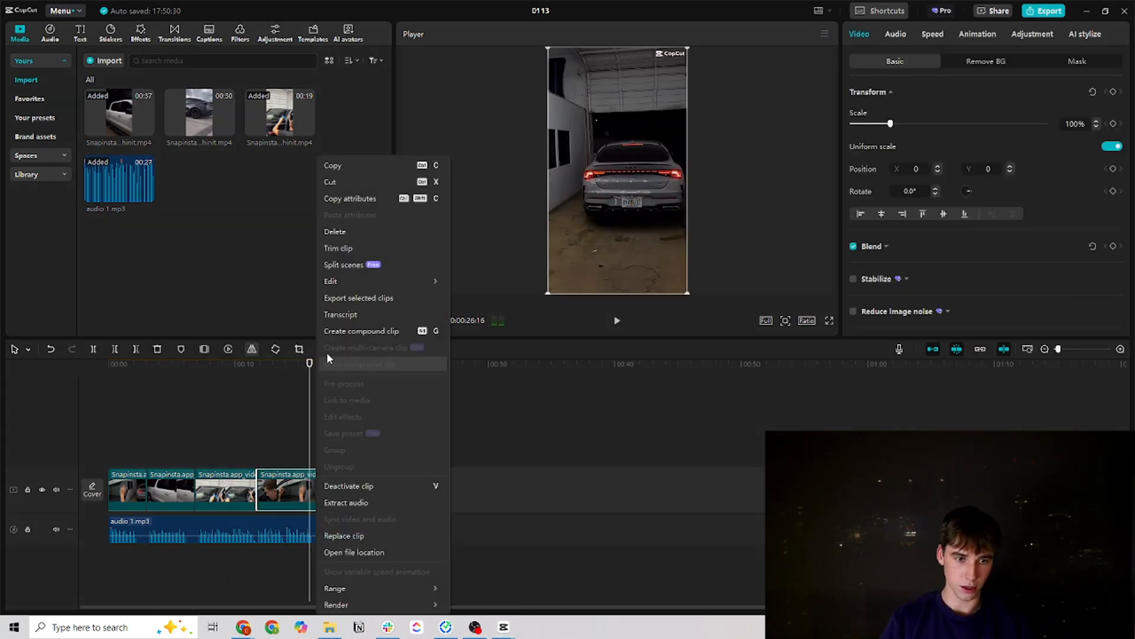
click(351, 245)
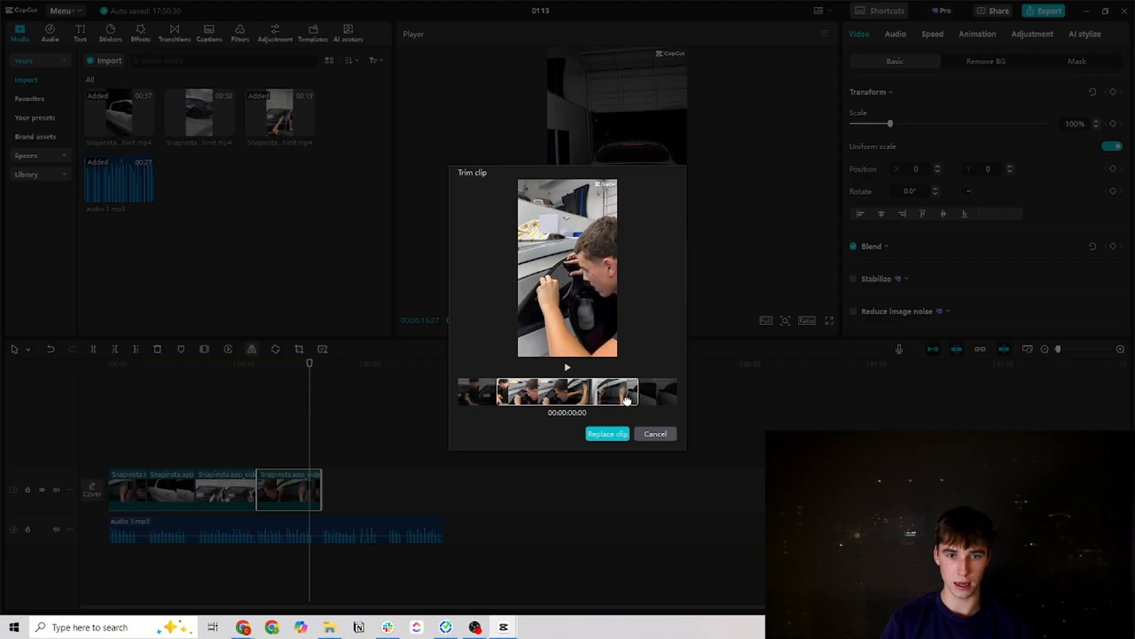
drag(628, 401, 635, 395)
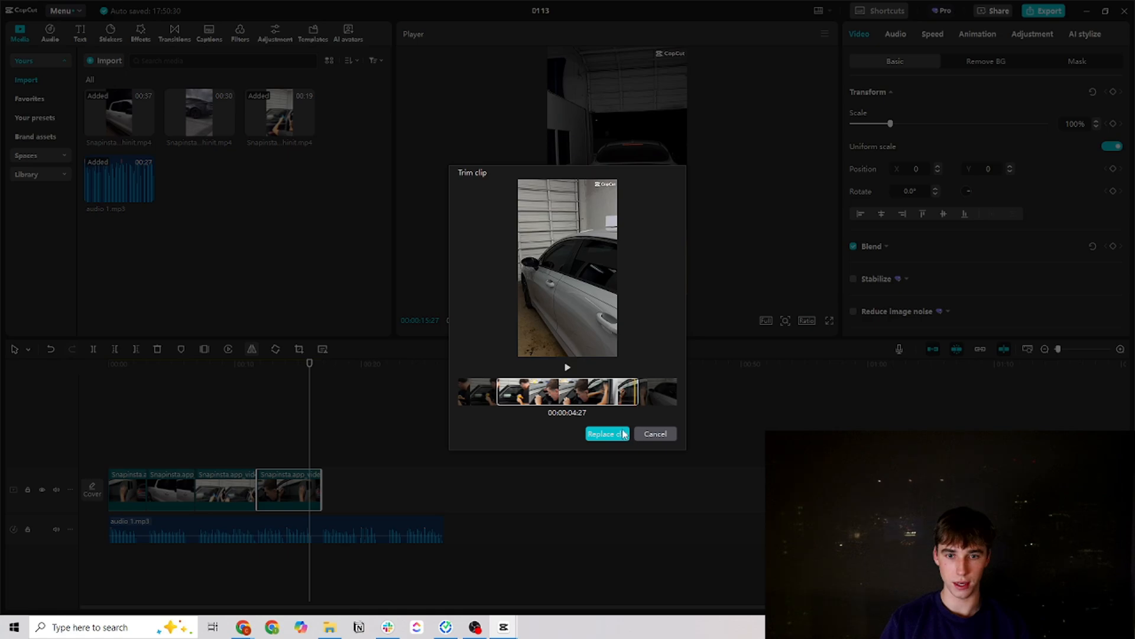
click(608, 434)
click(241, 439)
click(618, 322)
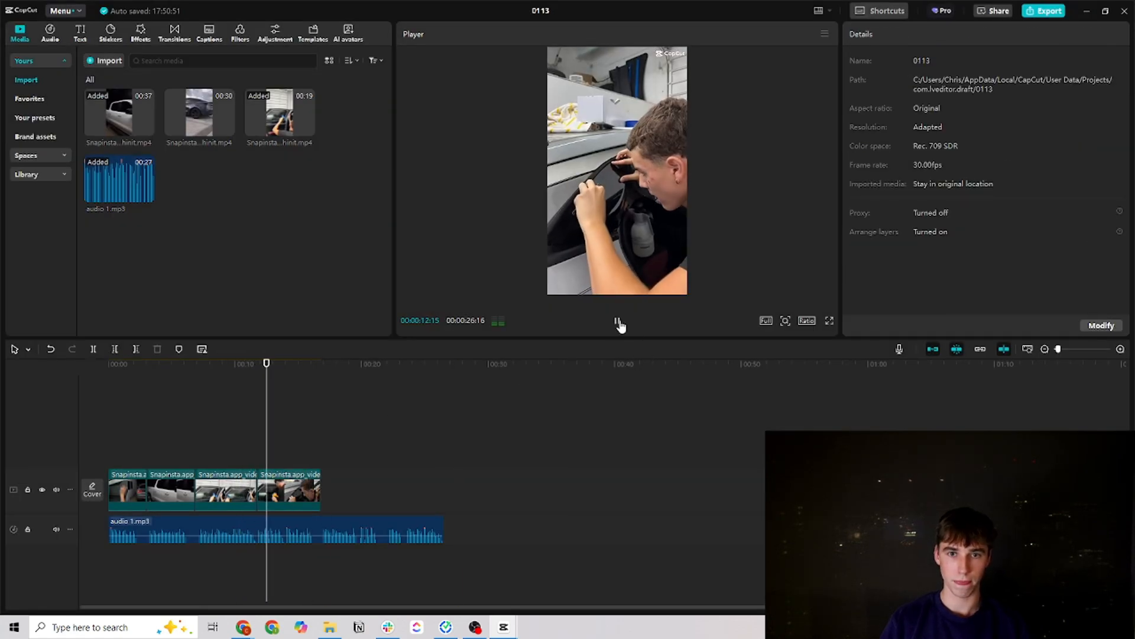
click(618, 322)
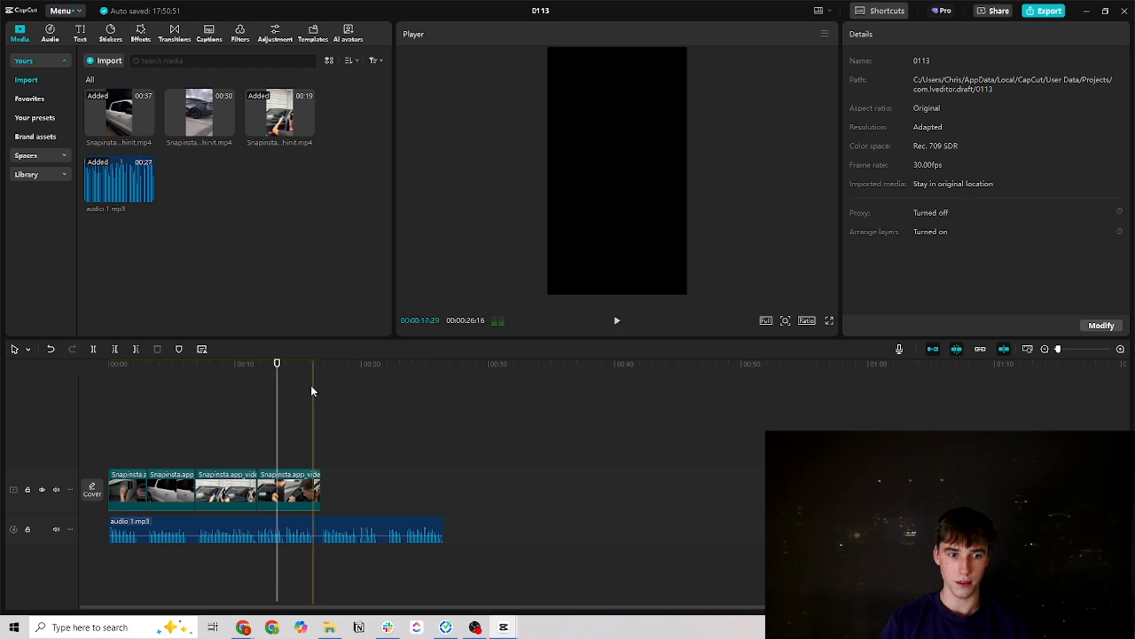
Append the 30-second video after the fourth clip, cut its end at about 00:00:21:21, and mute its original audio.
click(321, 438)
click(616, 321)
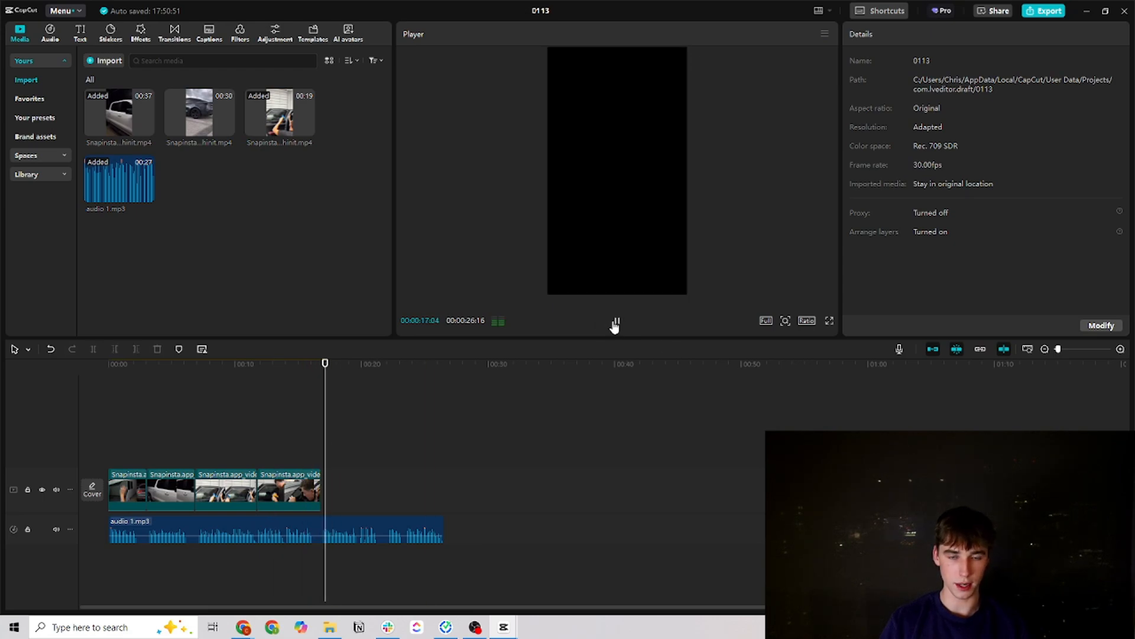
click(615, 322)
drag(225, 121, 345, 480)
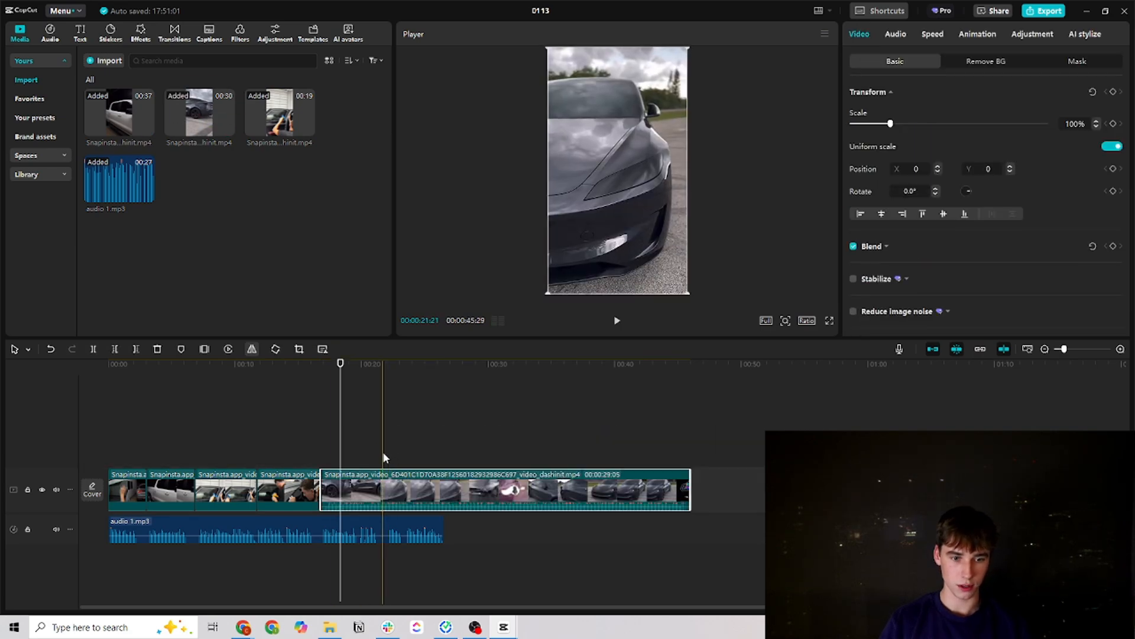
click(384, 455)
click(135, 349)
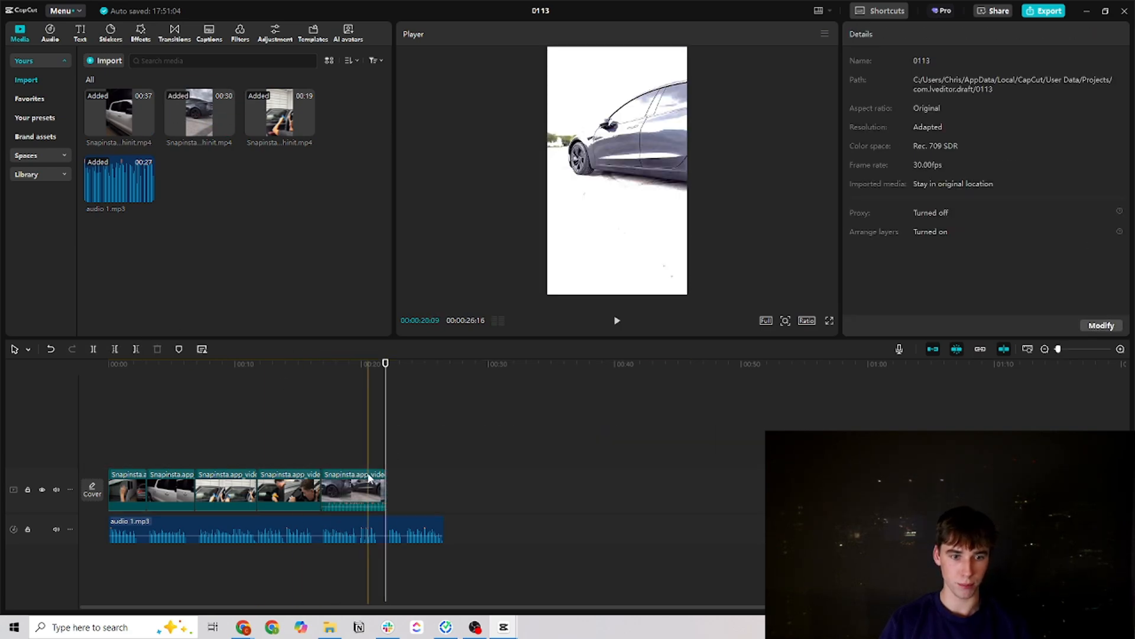
click(352, 502)
Append the 30-second video again, cut its end at 00:00:26:16 to match the voice-over, and mute its original audio.
drag(165, 113, 450, 469)
click(450, 468)
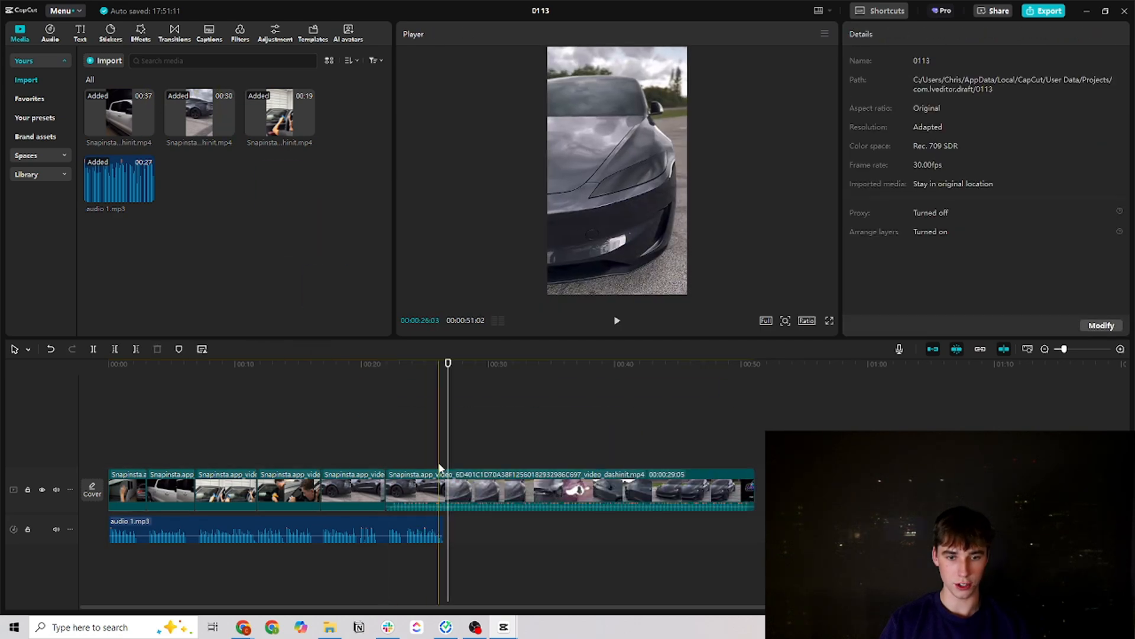
click(136, 349)
click(403, 491)
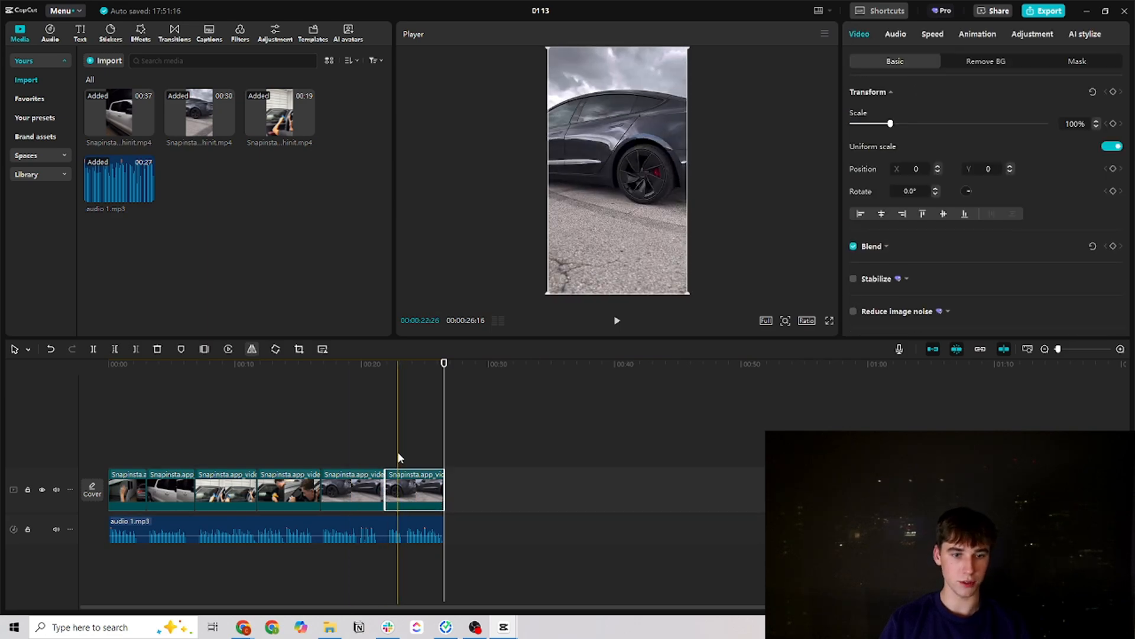
Use Trim clip to swap the last clip's footage for a later section showing the dark car's front.
right_click(402, 474)
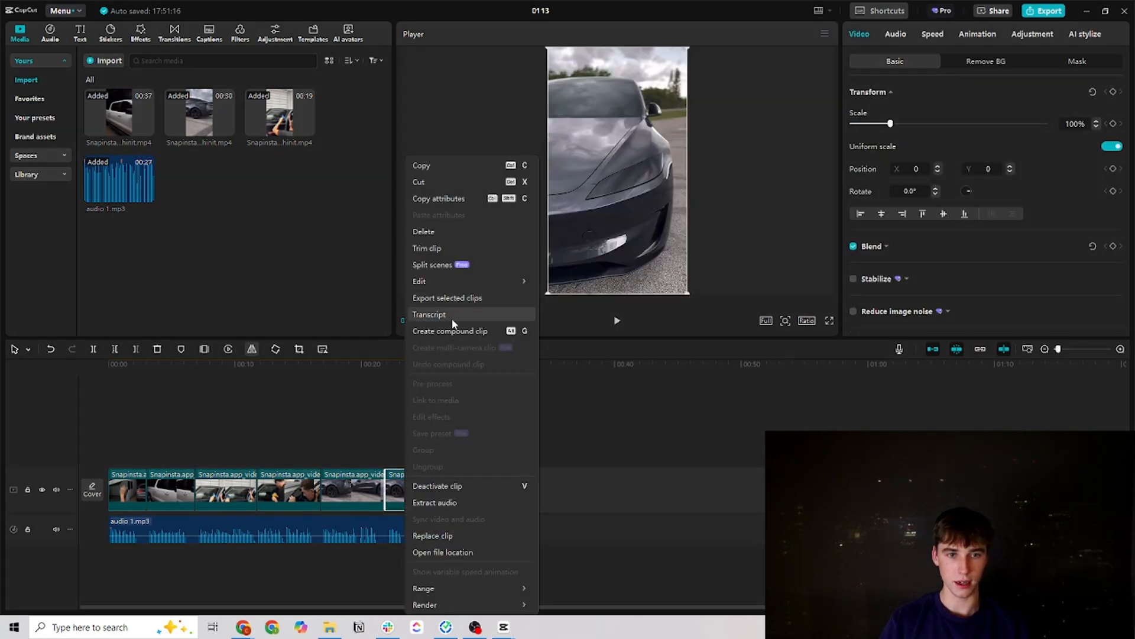
click(444, 248)
drag(601, 401, 86, 432)
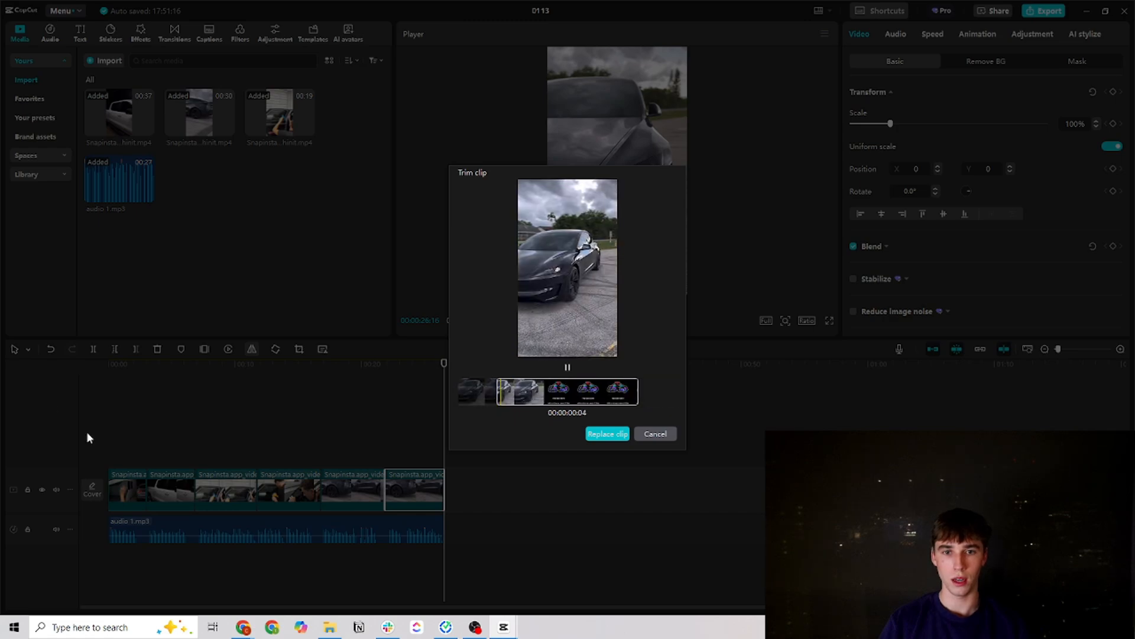
drag(589, 399, 704, 403)
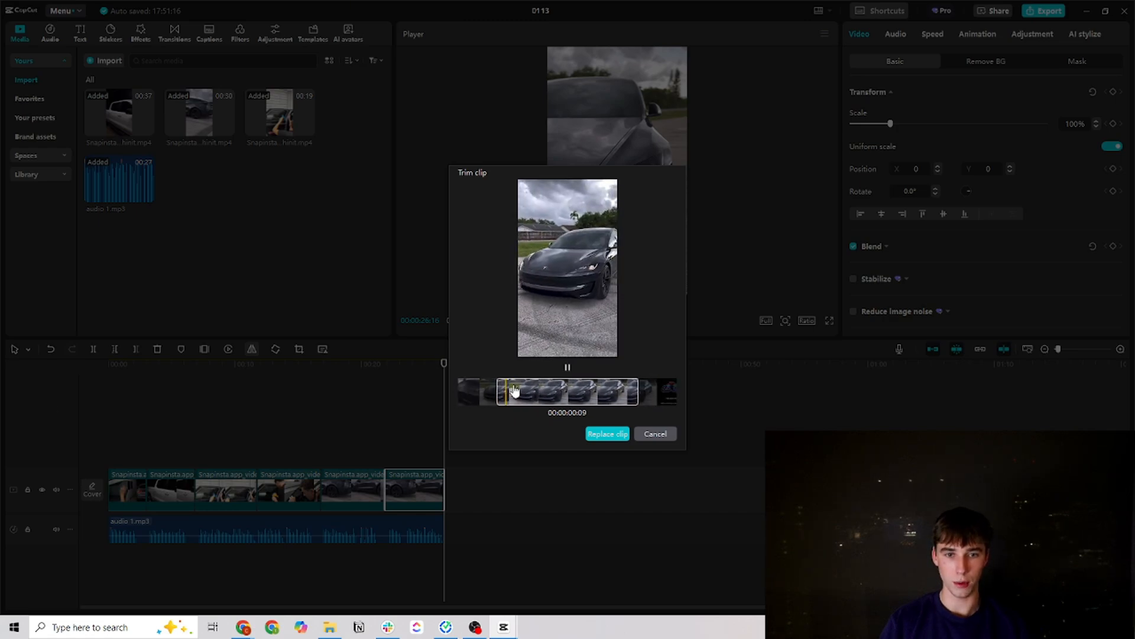
click(607, 435)
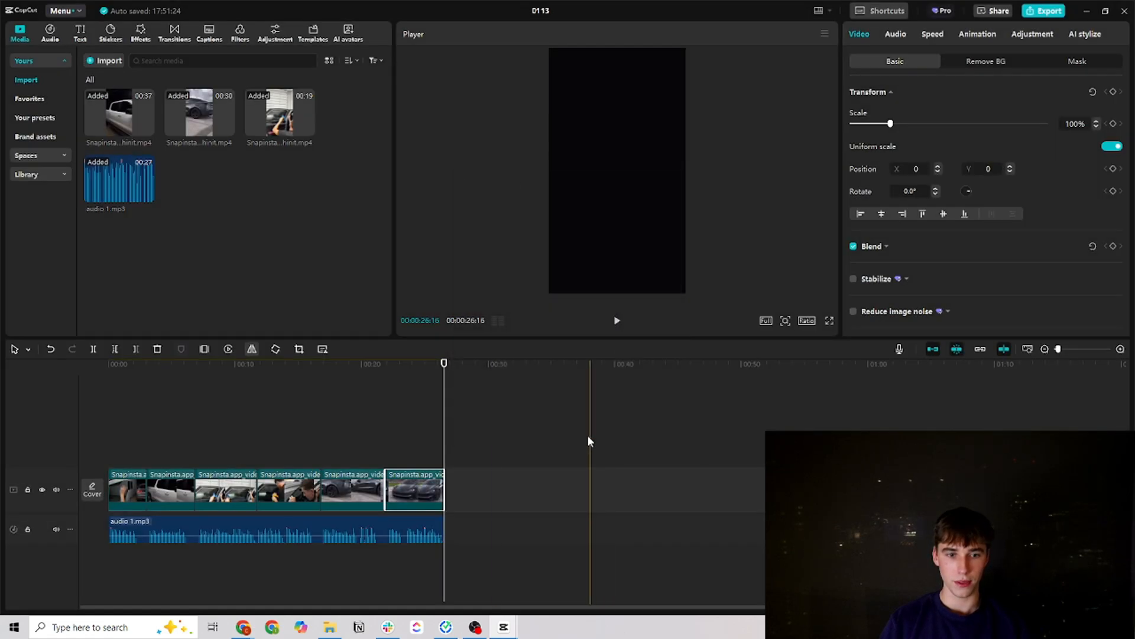
Search the music library for "million dolla hip hop" and add the Million Dolla Hip Hop track beneath the voice-over from the timeline start.
click(50, 32)
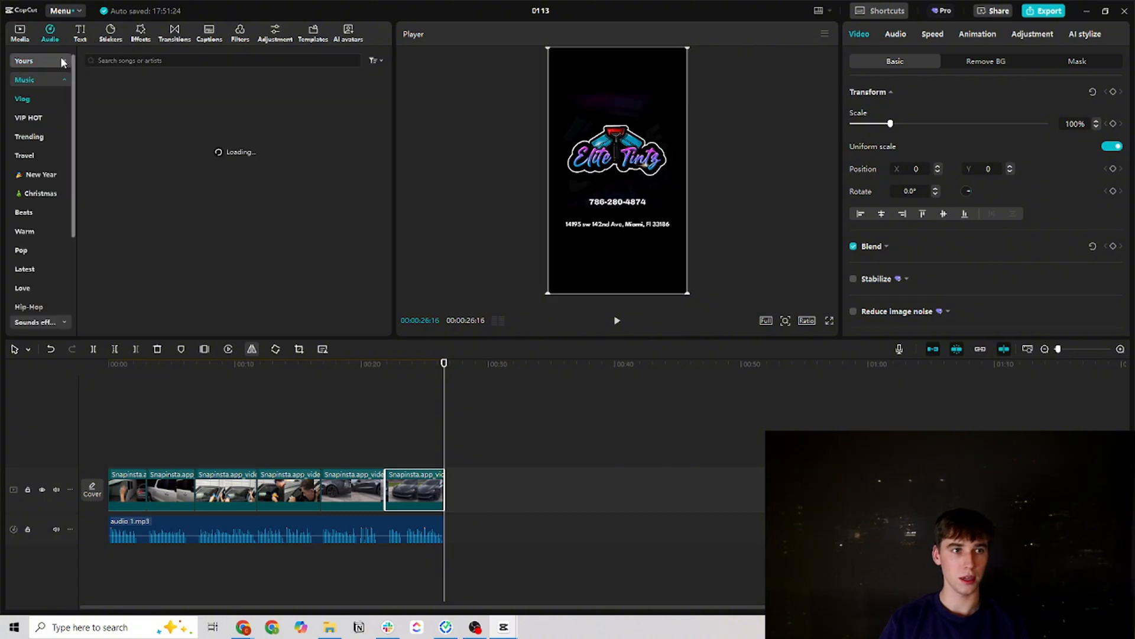
scroll(38, 241, down, 3)
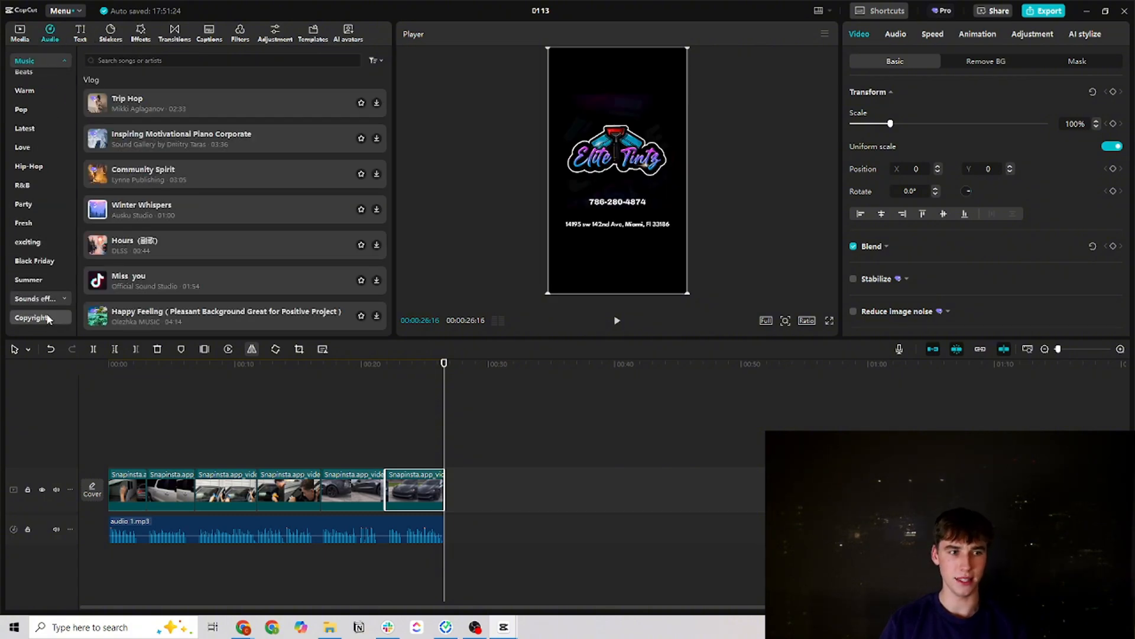
click(148, 61)
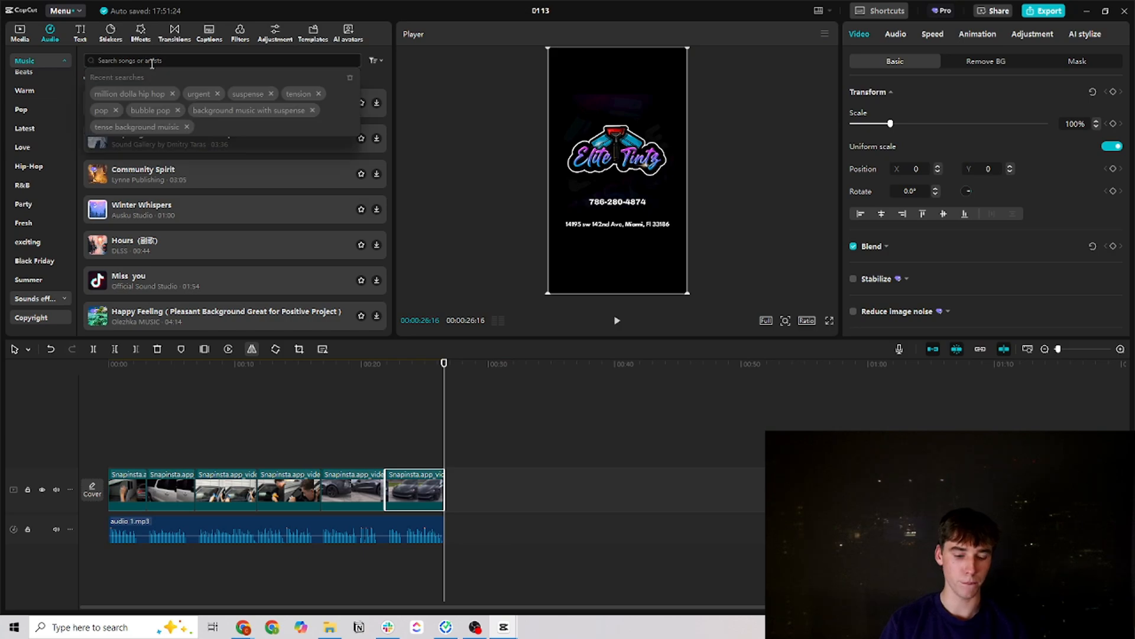
click(145, 94)
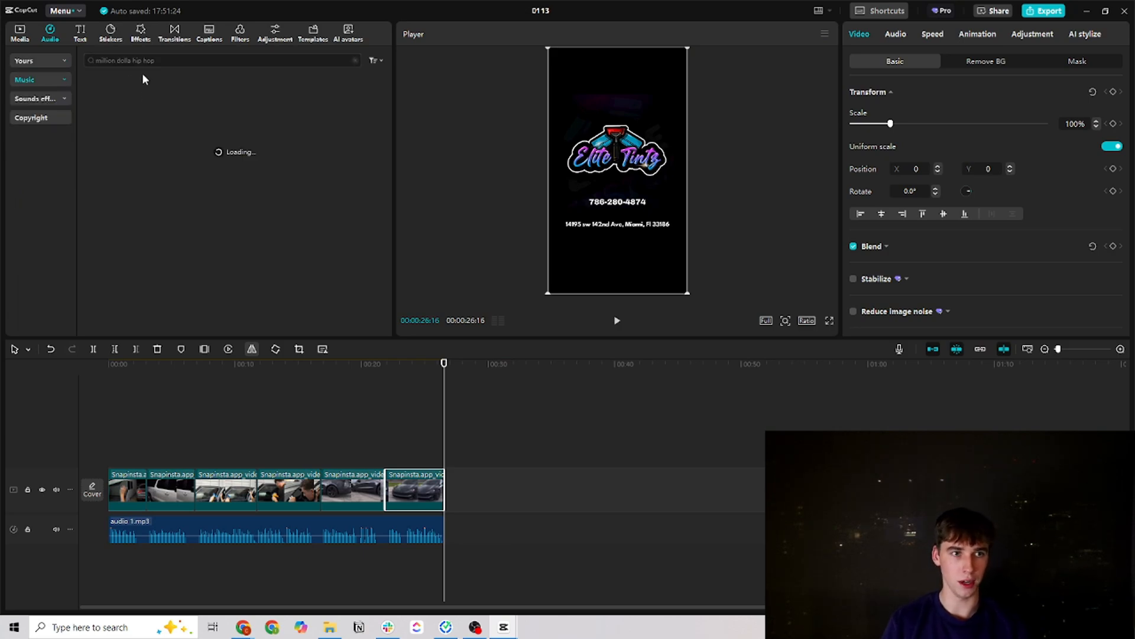
click(166, 94)
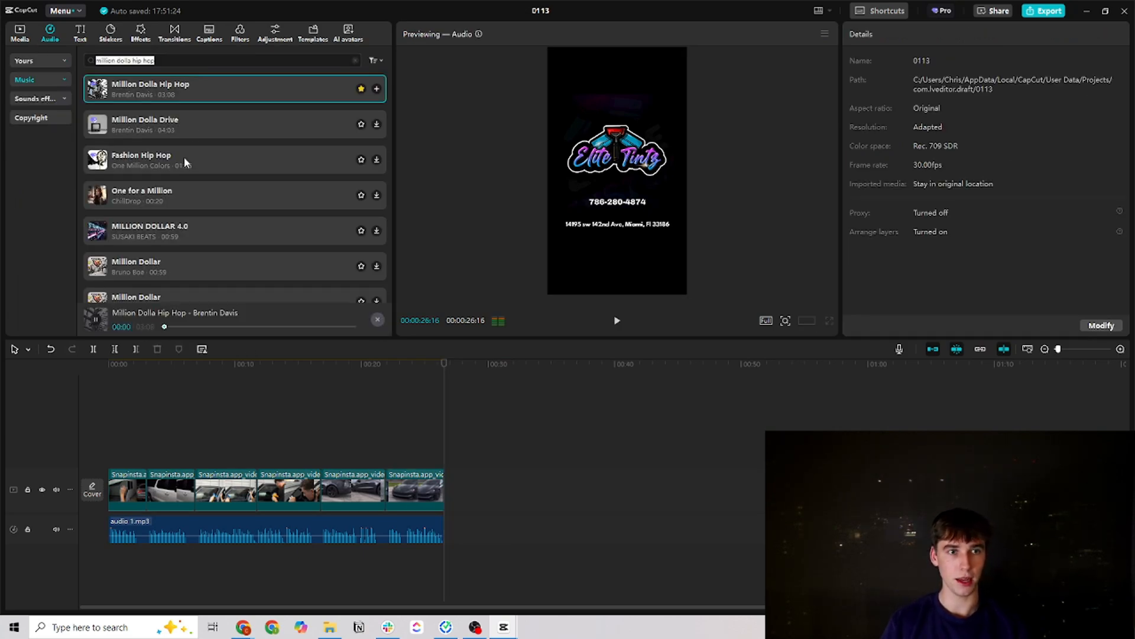
drag(182, 87, 113, 563)
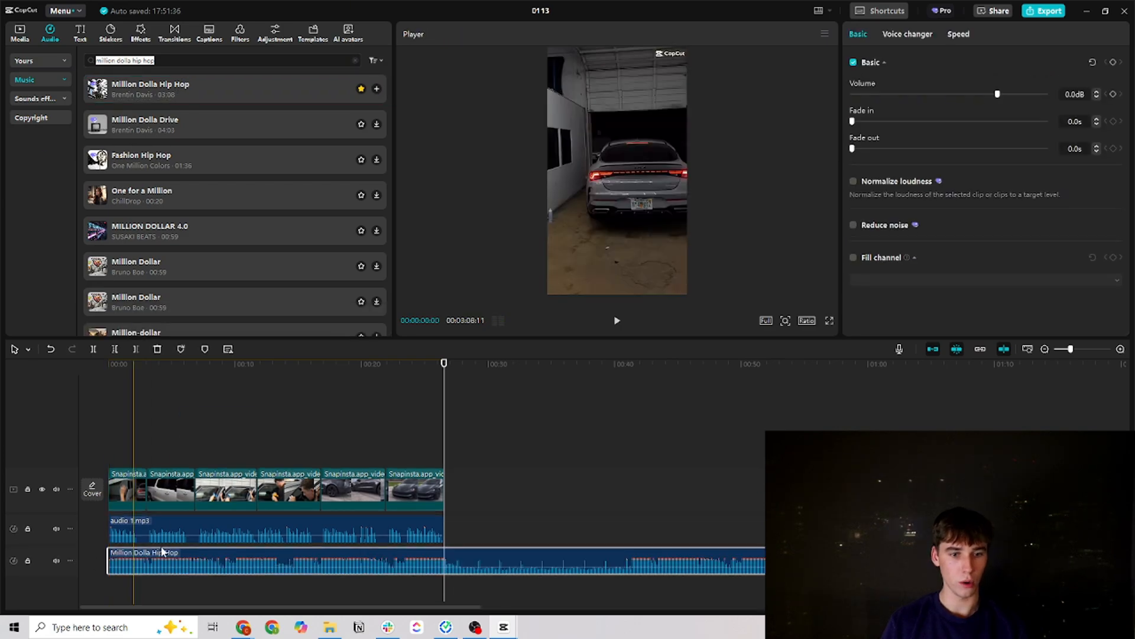
Cut off the music track at 00:00:26:16 where the video ends, and set its volume to -20 dB.
click(131, 350)
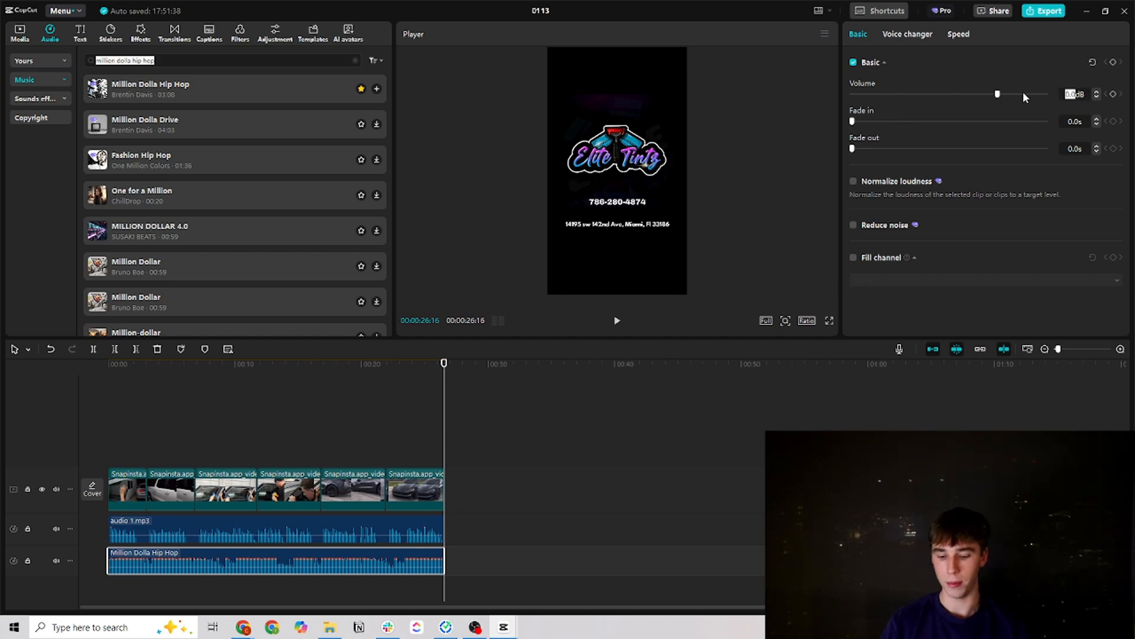
text(-20)
key(Return)
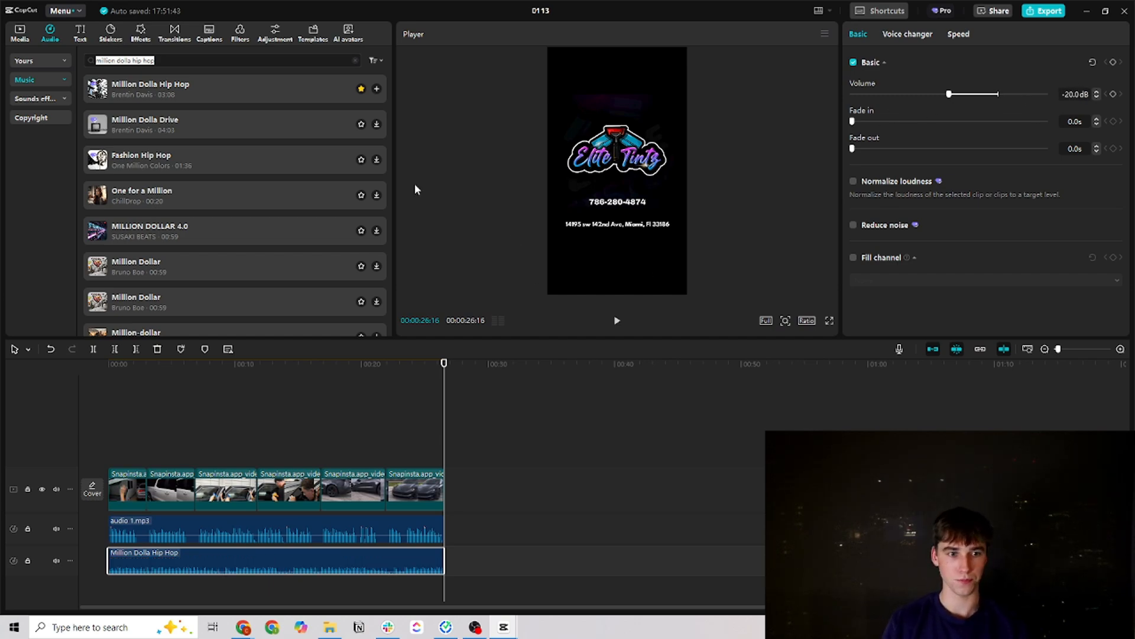
Use Trim clip to shift the last clip to a section of its source that ends before the logo end card.
click(425, 487)
right_click(429, 488)
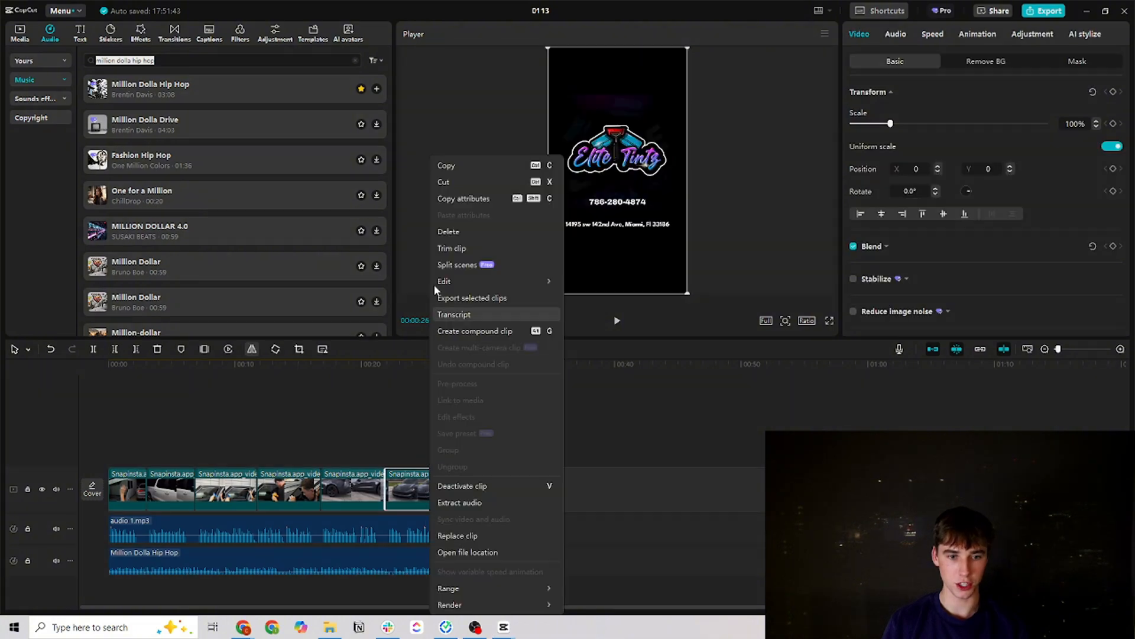
click(454, 248)
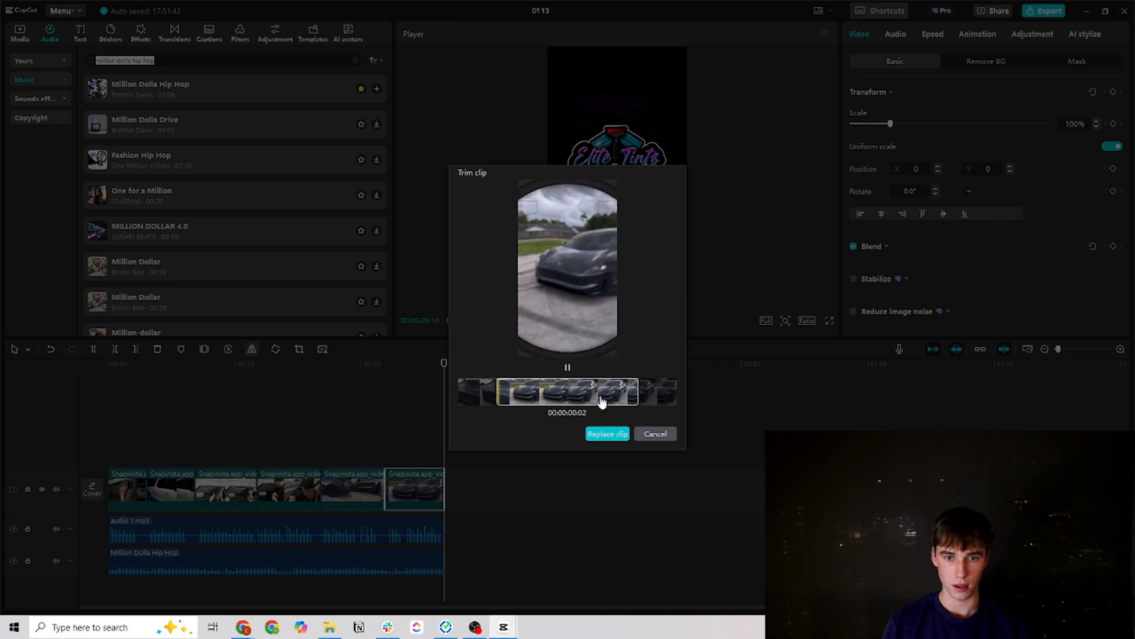
click(606, 434)
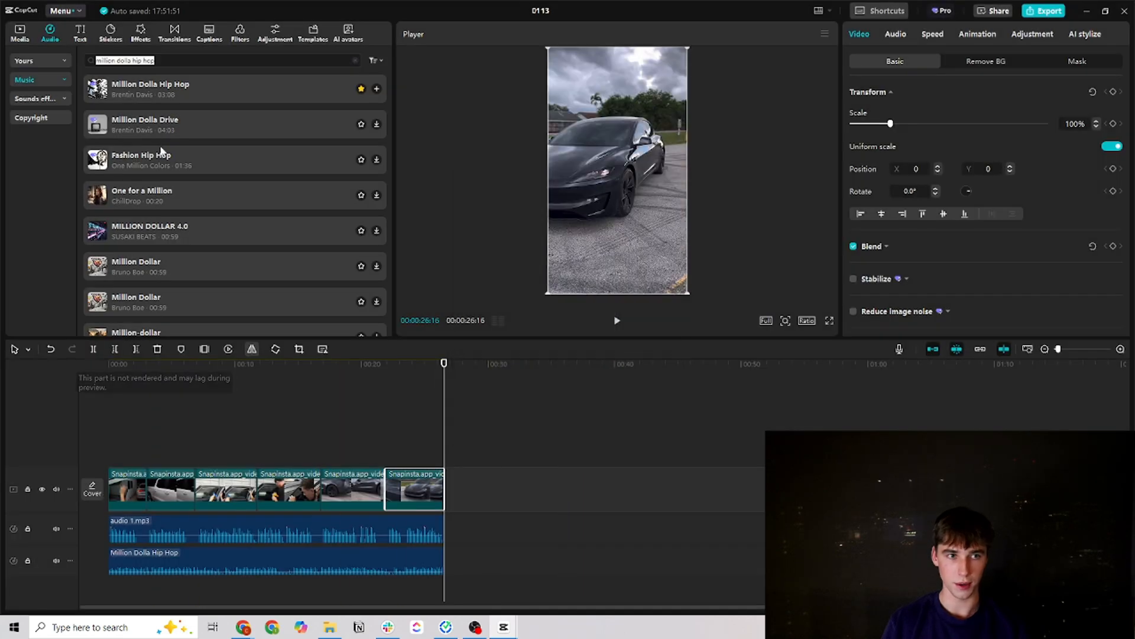
Generate auto captions for the video with English as the spoken language.
click(79, 33)
click(741, 310)
click(42, 156)
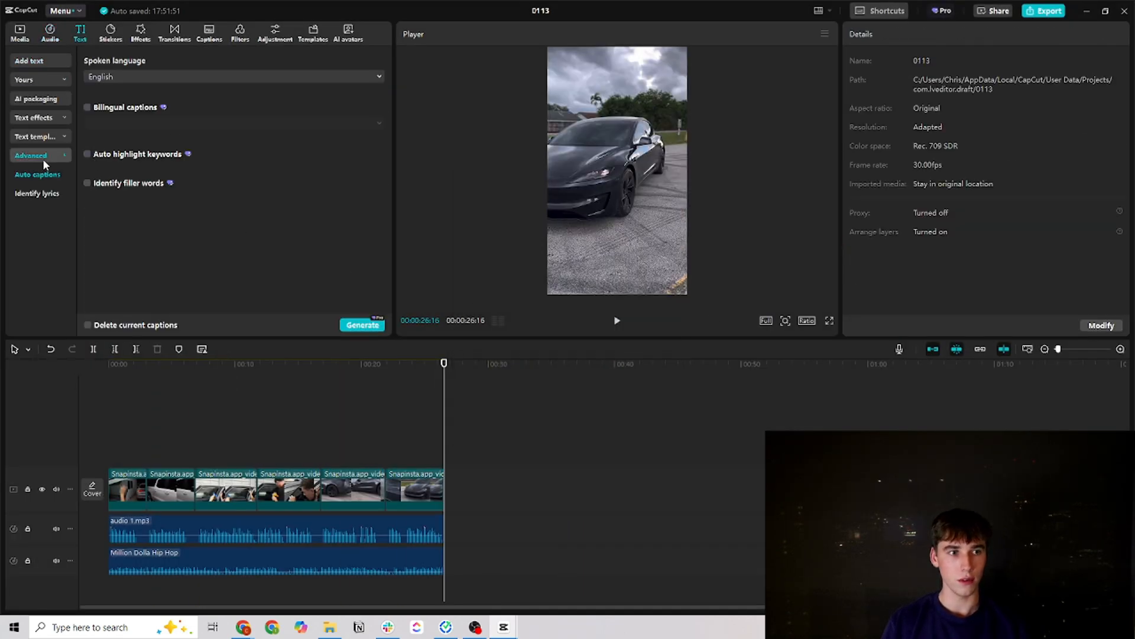
click(368, 328)
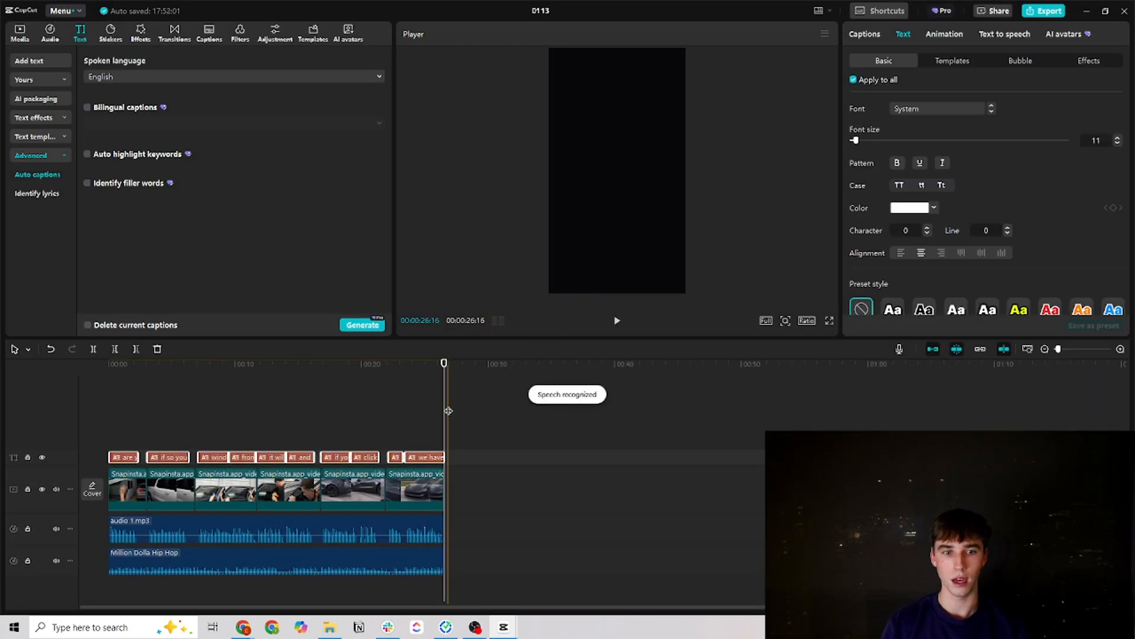
Apply the bold white "THE" text template to all captions, preview them, and move them up slightly in the frame.
click(941, 61)
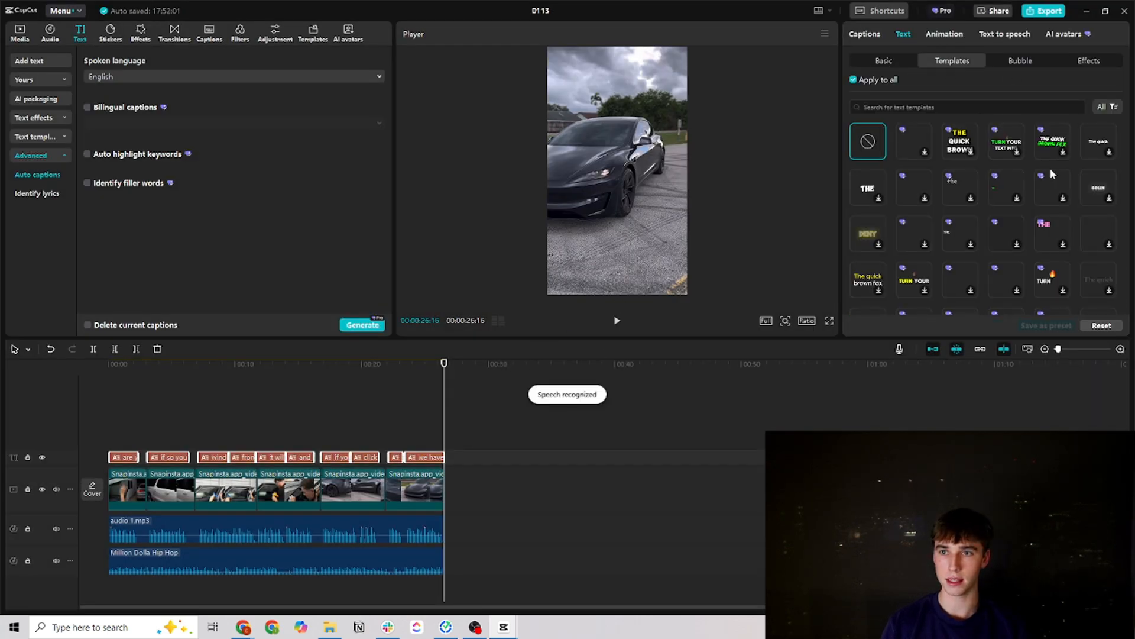
click(882, 190)
key(space)
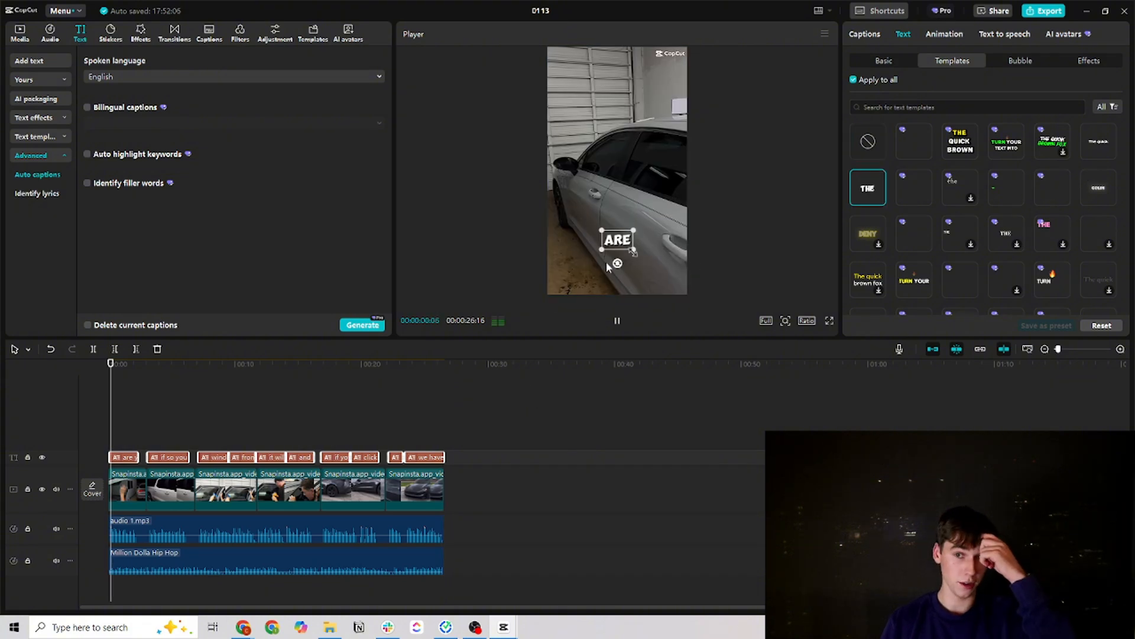
drag(634, 243, 632, 206)
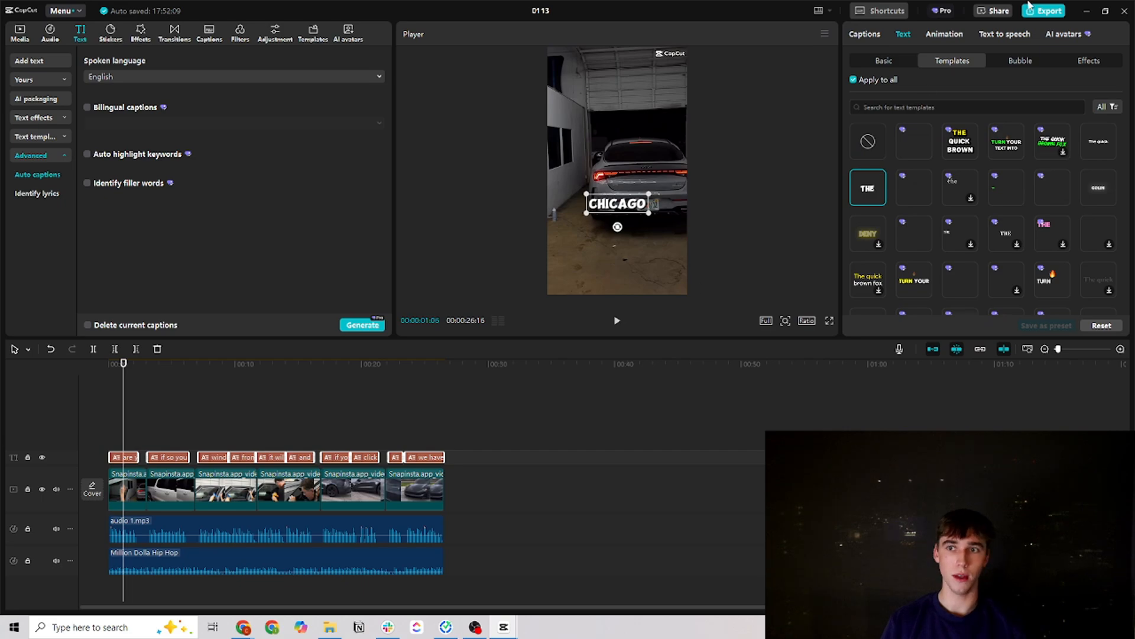
Export the finished video under the name "Hook 1 Video 1" and close CapCut.
key(ctrl+e)
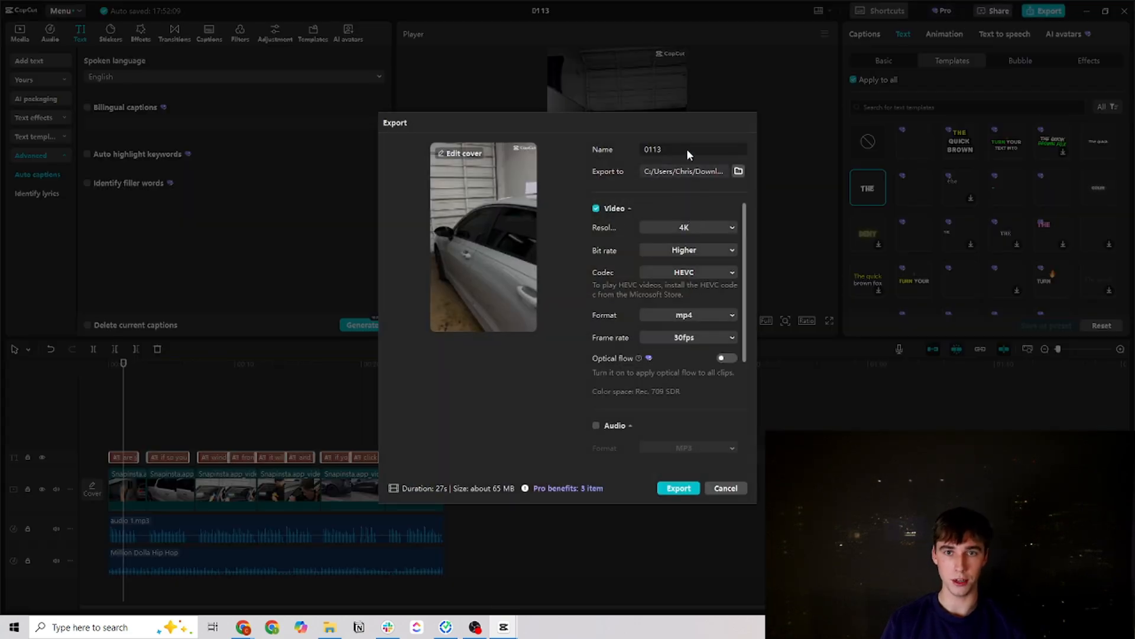
text(Hook)
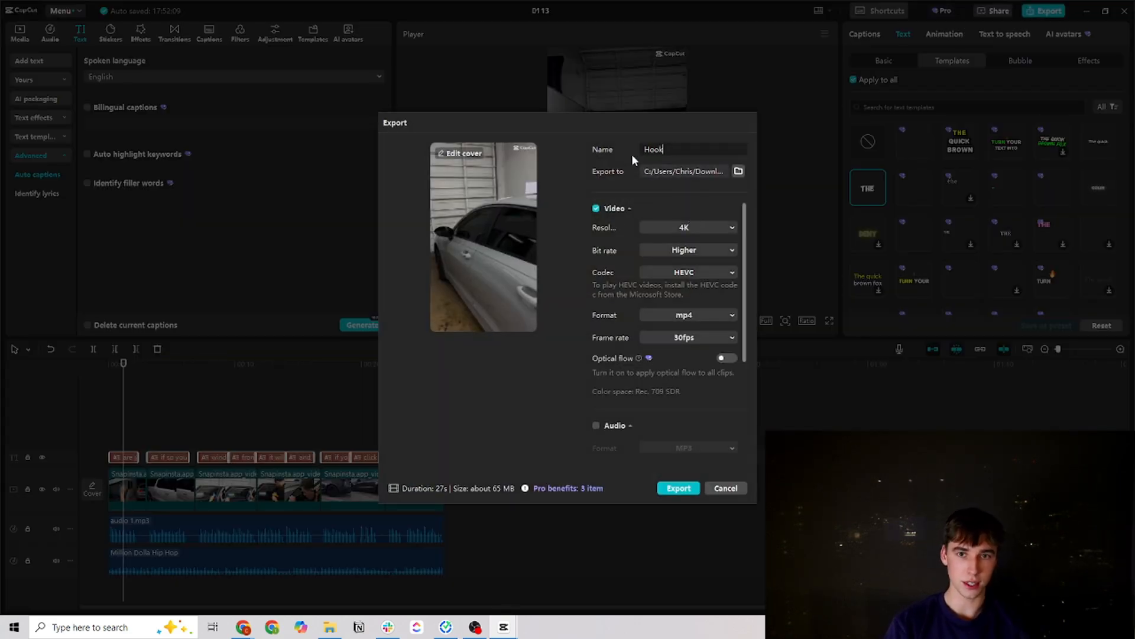
text( 1 Video 1)
key(Return)
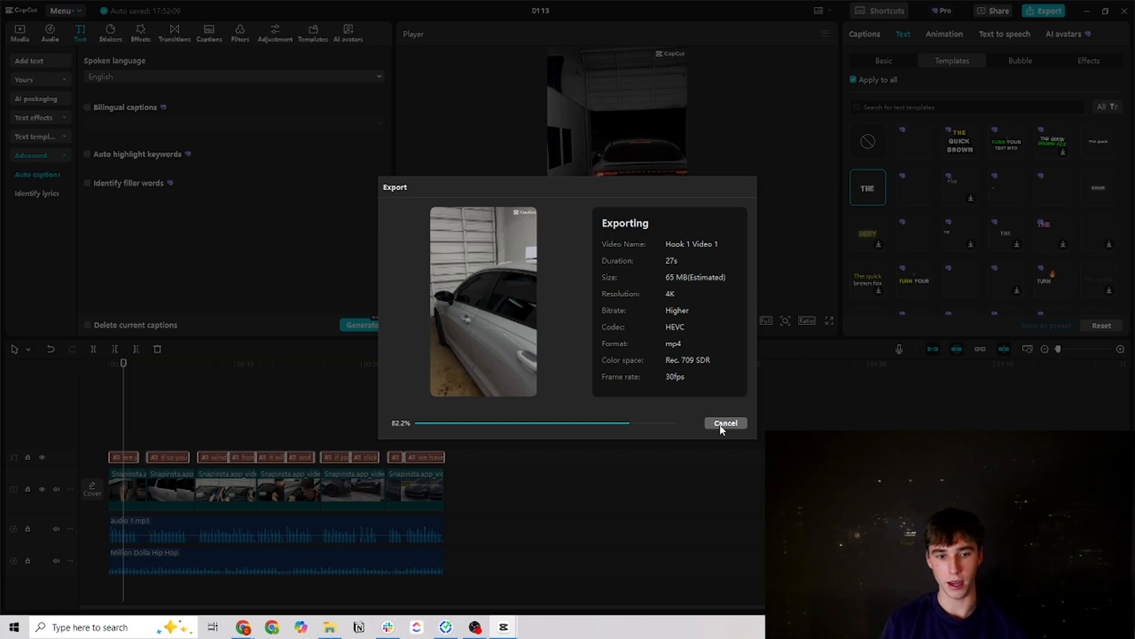
click(724, 491)
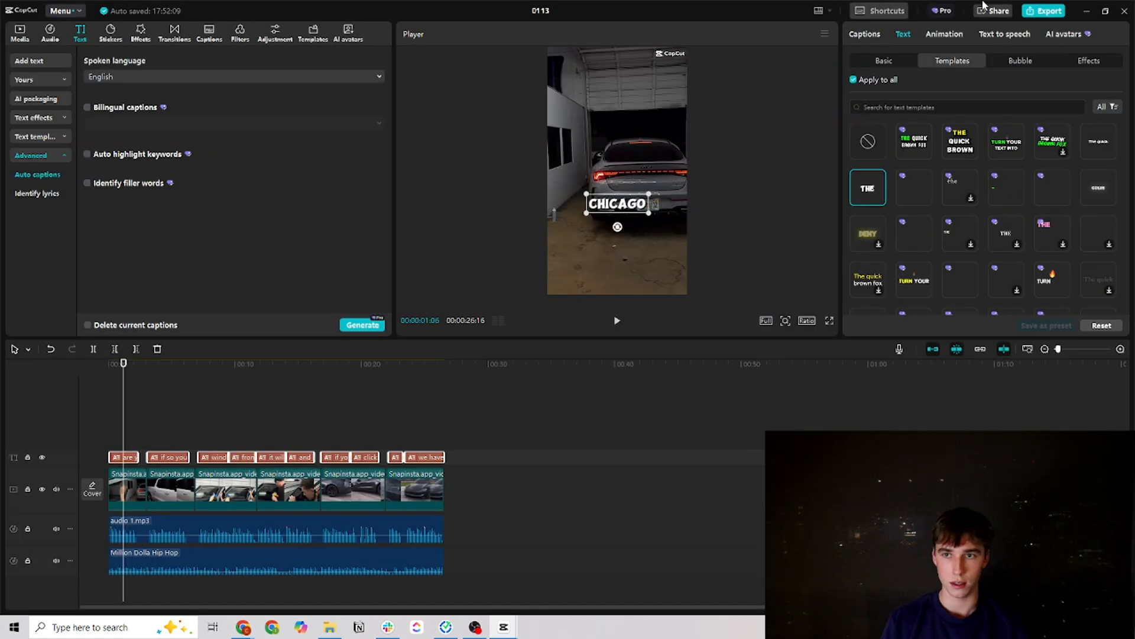
click(1125, 11)
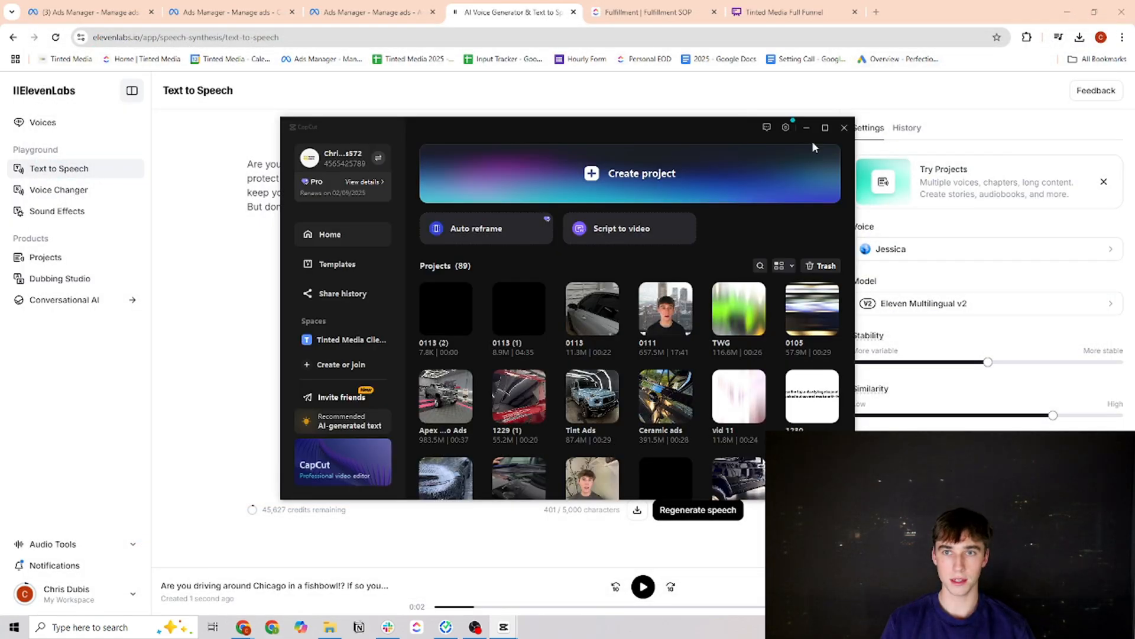
click(843, 128)
In Ads Manager, set up the Video 1 Hook 1 creative as a video ad and upload "Hook 1 Video 1" from Downloads.
click(370, 12)
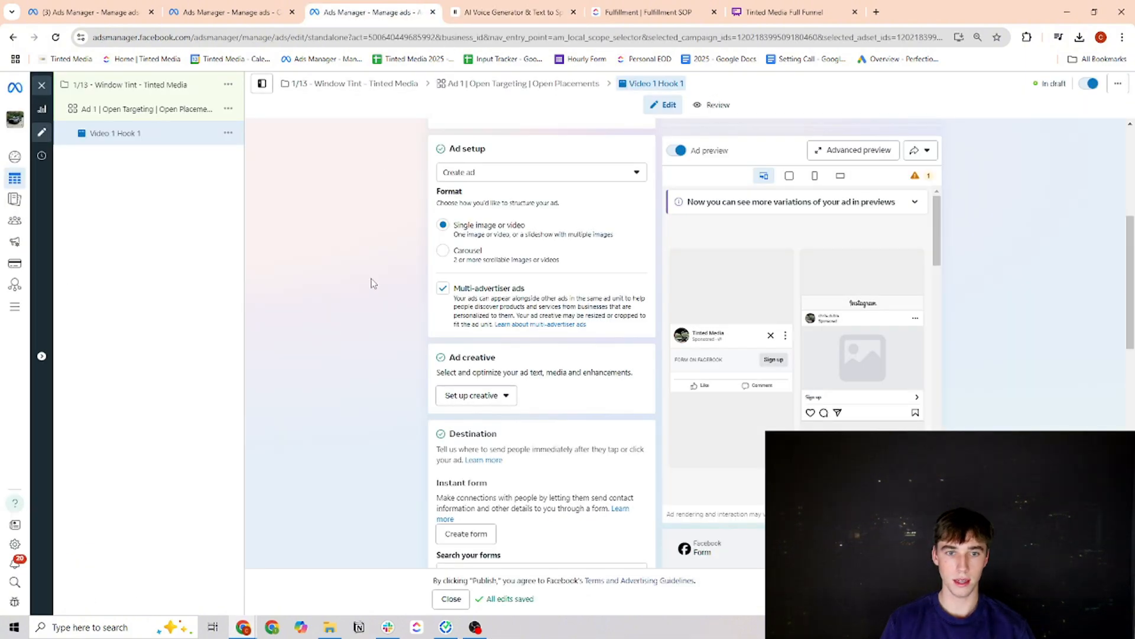
click(499, 397)
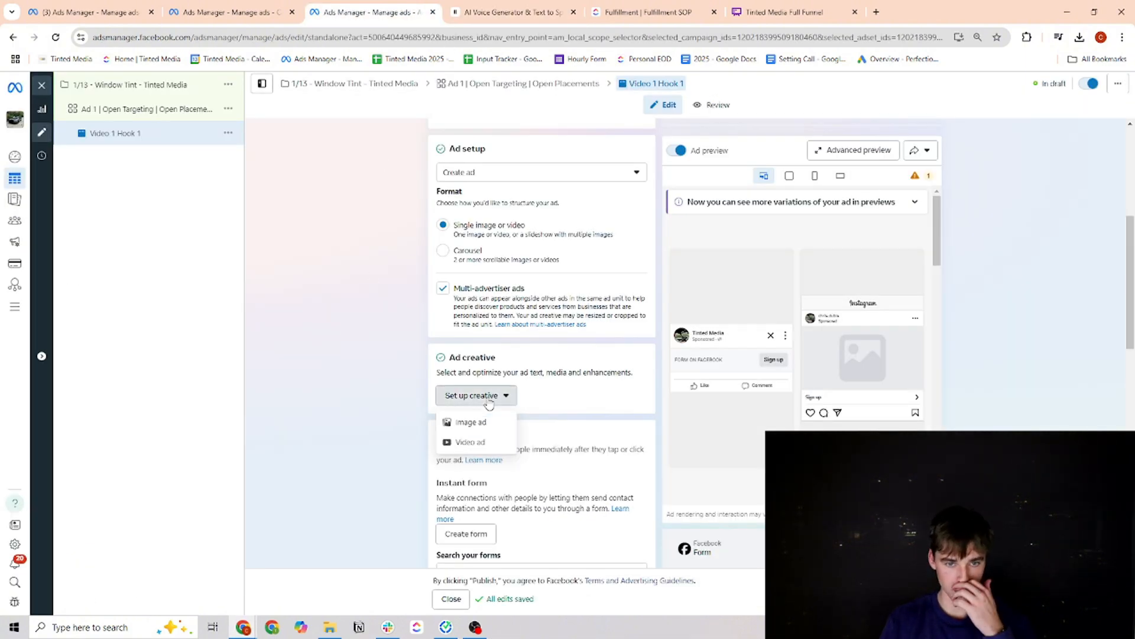
click(470, 442)
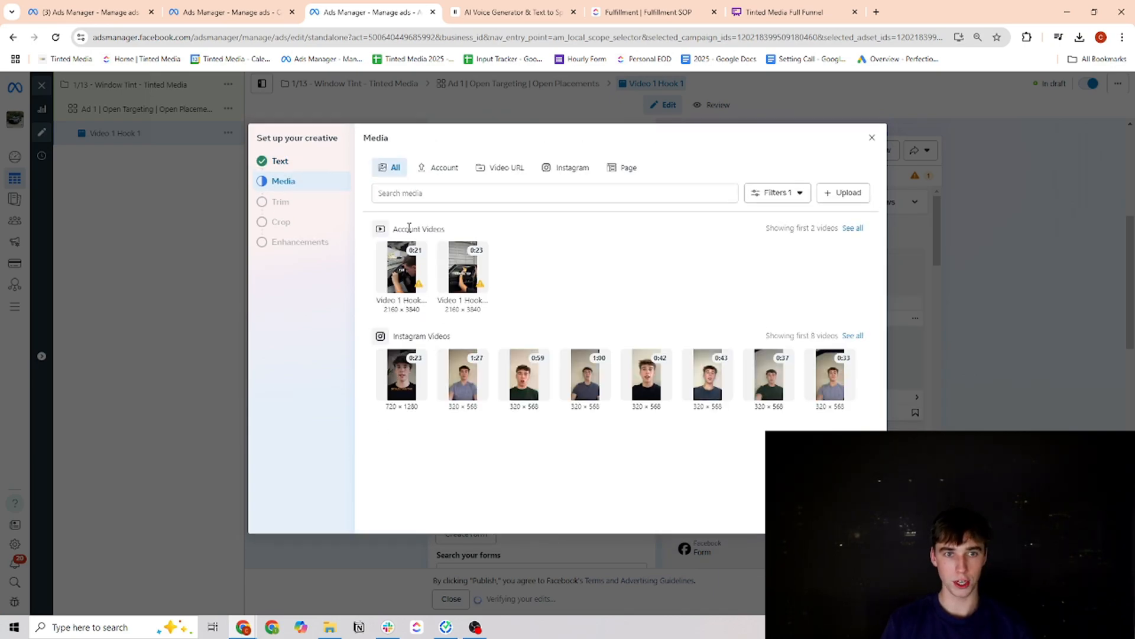
click(846, 193)
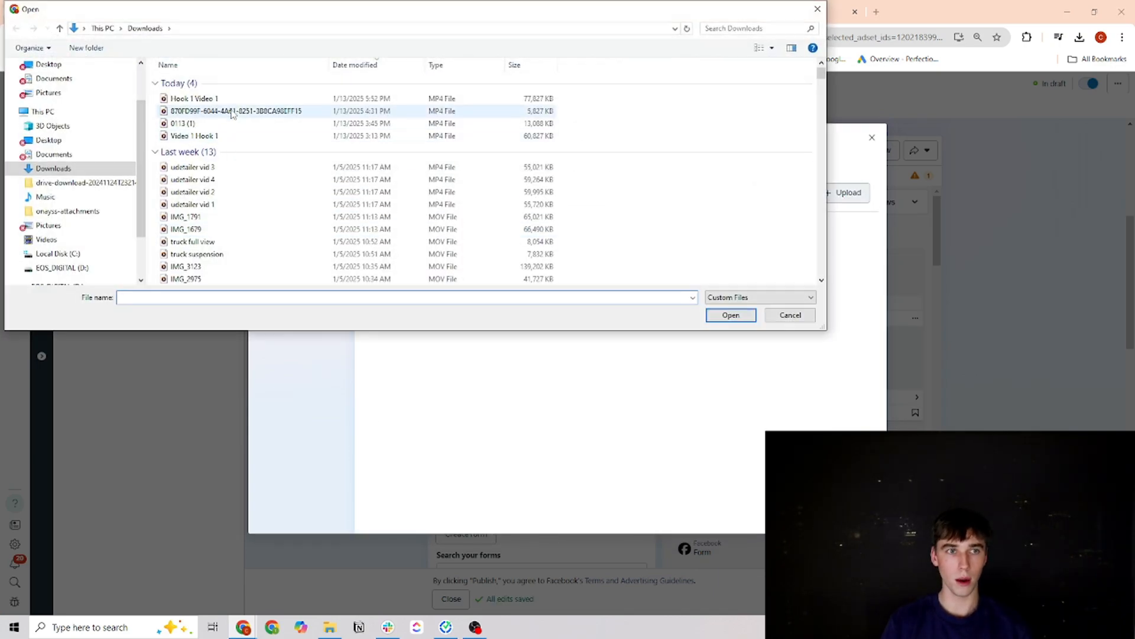
double_click(194, 98)
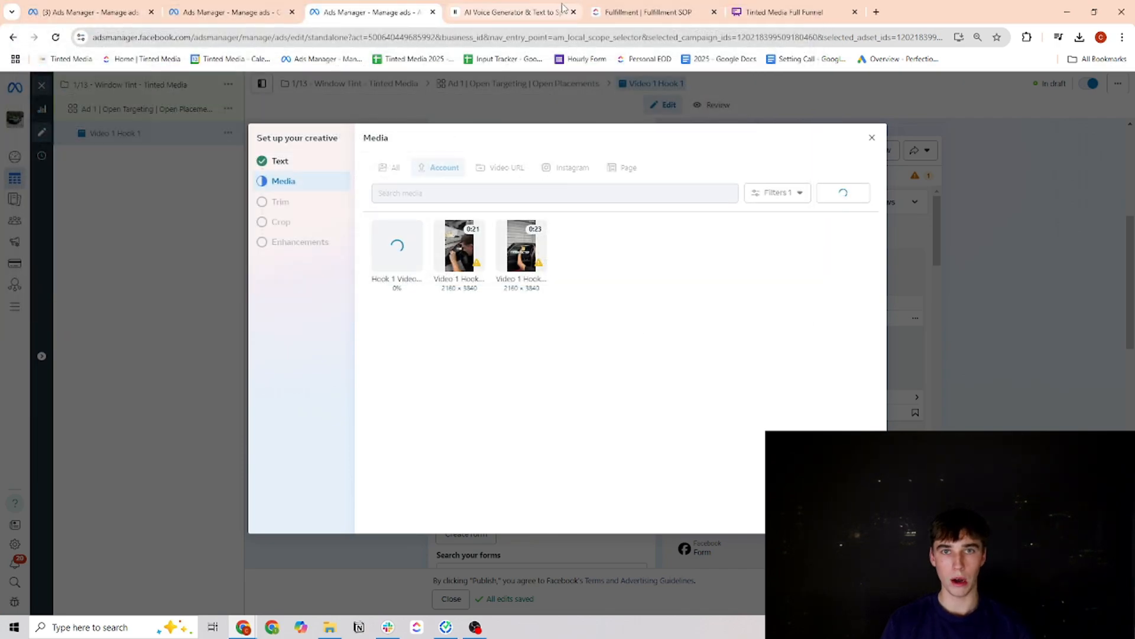
Switch to the Fulfillment SOP document and review the structure of ceramic coating ad copy Text 1, then collapse the ceramic coating section.
drag(640, 10, 553, 8)
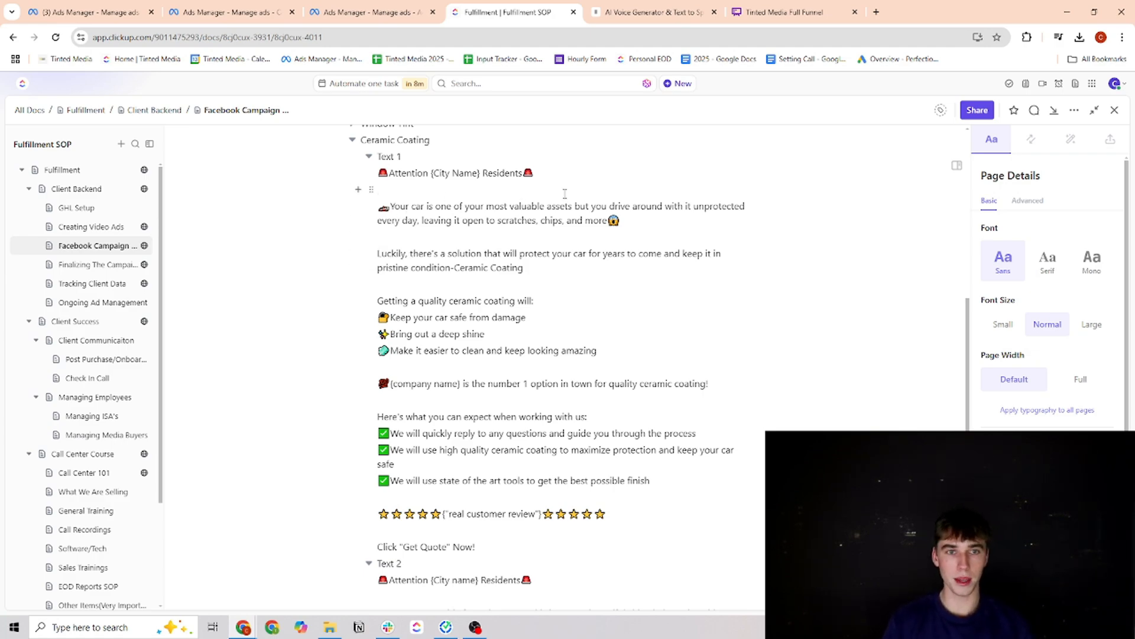
drag(535, 173, 373, 173)
click(402, 209)
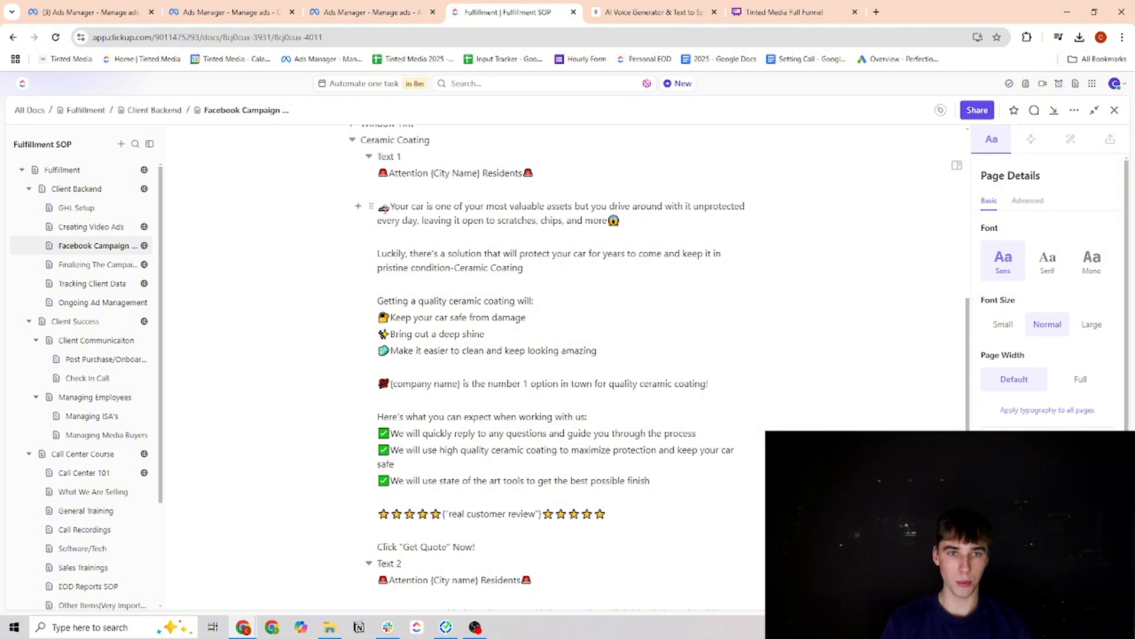
drag(387, 207, 672, 222)
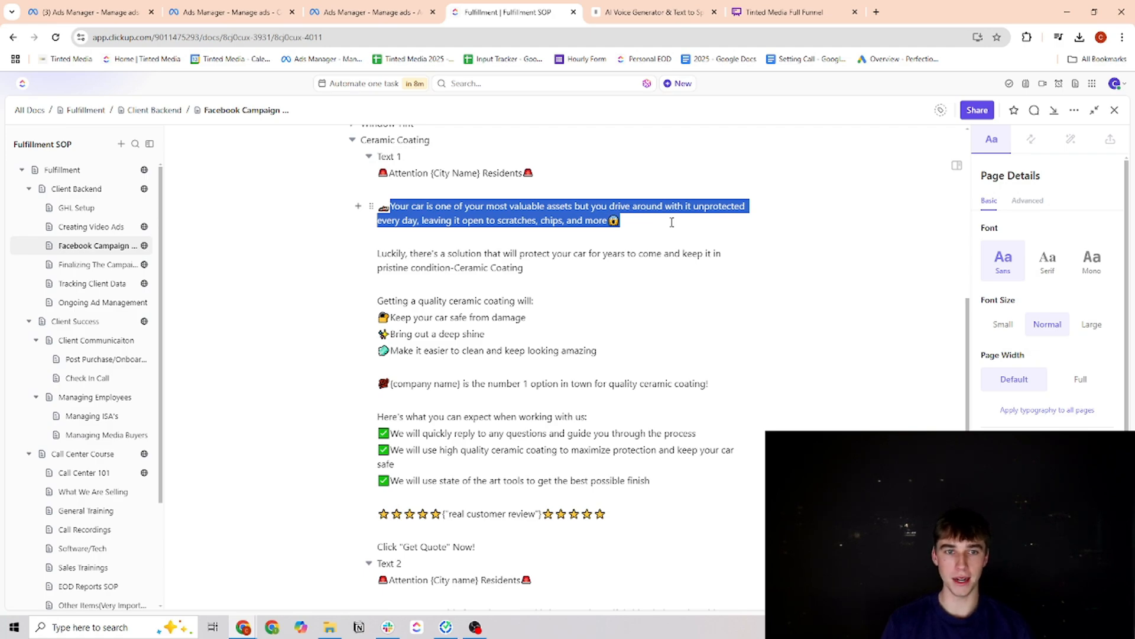
drag(609, 262, 372, 236)
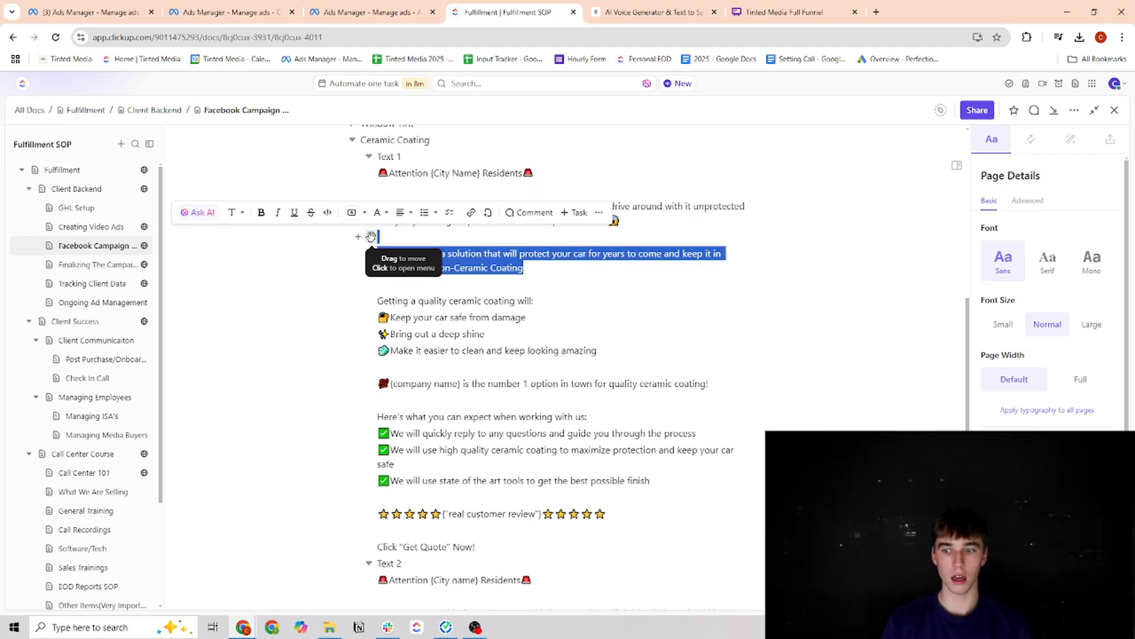
click(413, 266)
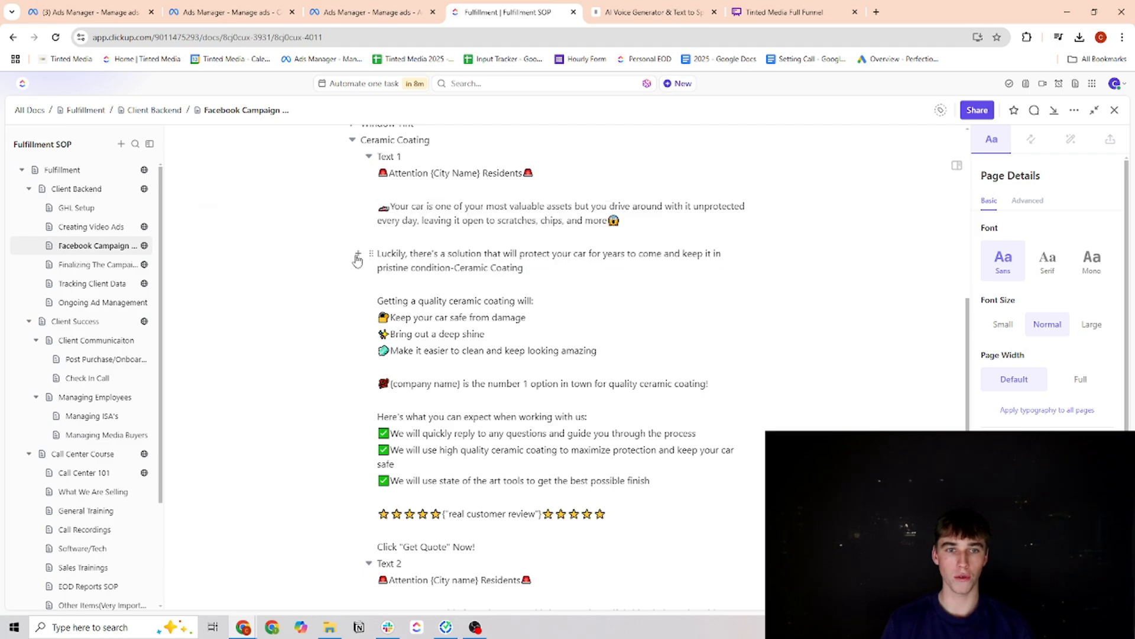
scroll(357, 260, down, 1)
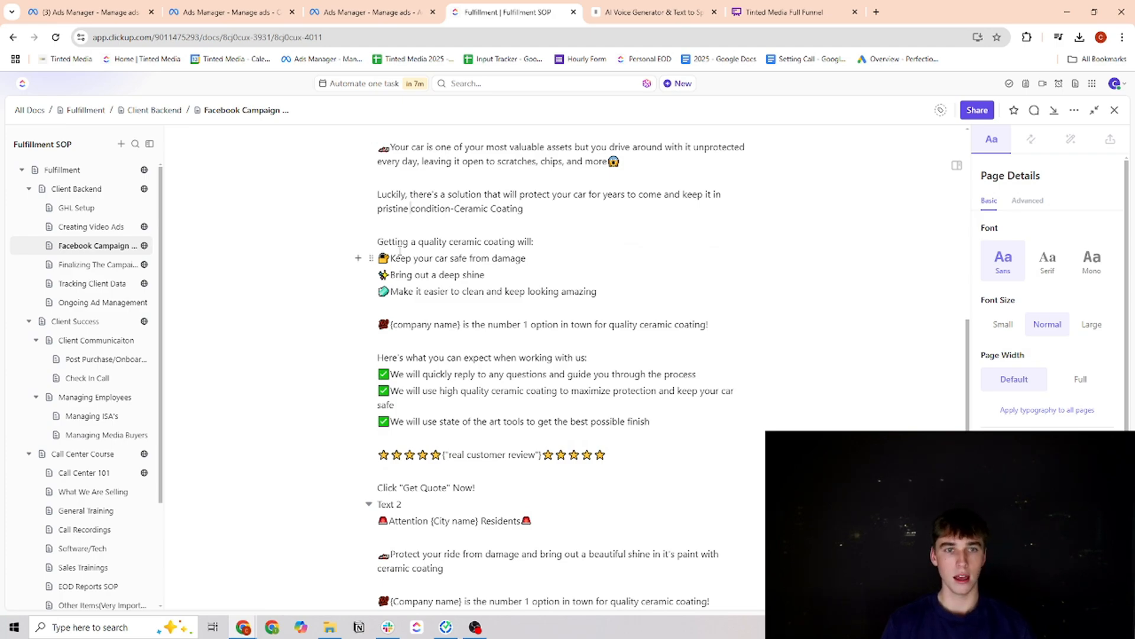
scroll(400, 249, up, 2)
click(368, 215)
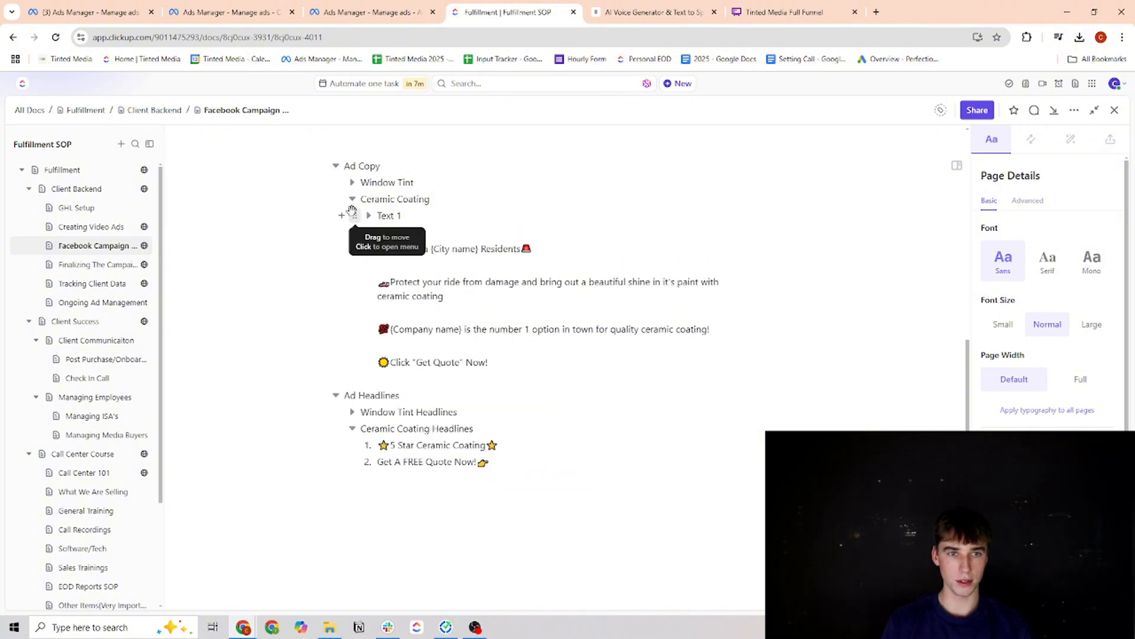
click(352, 198)
scroll(344, 260, up, 3)
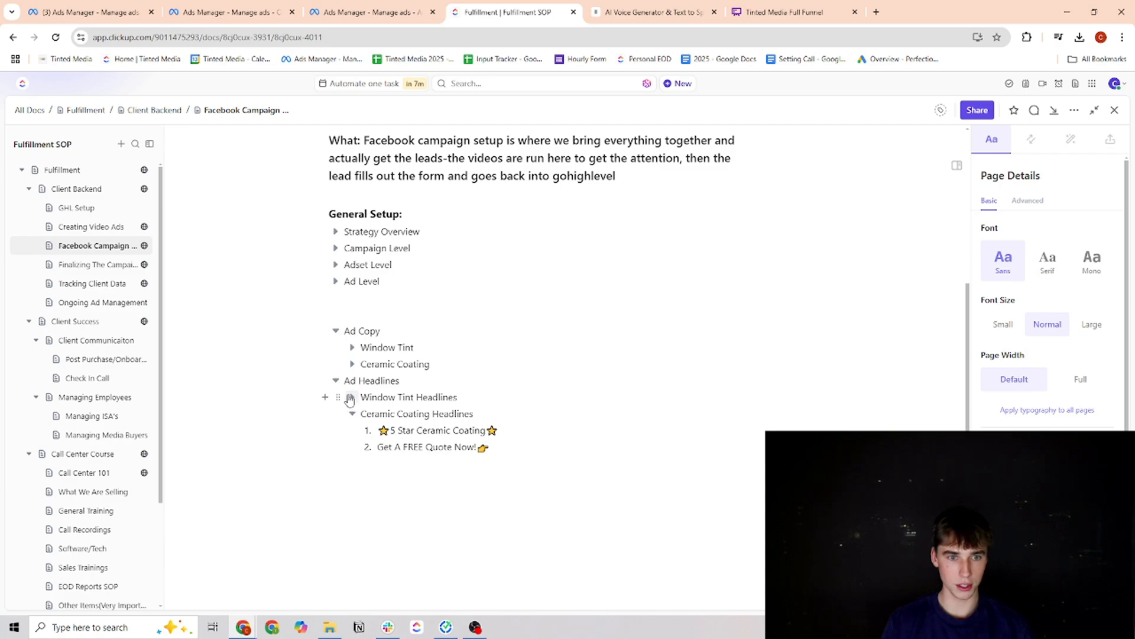
Expand the Window Tint ad copy and copy all of Text 1, from the city residents line to the free quote line.
click(353, 349)
scroll(371, 322, down, 2)
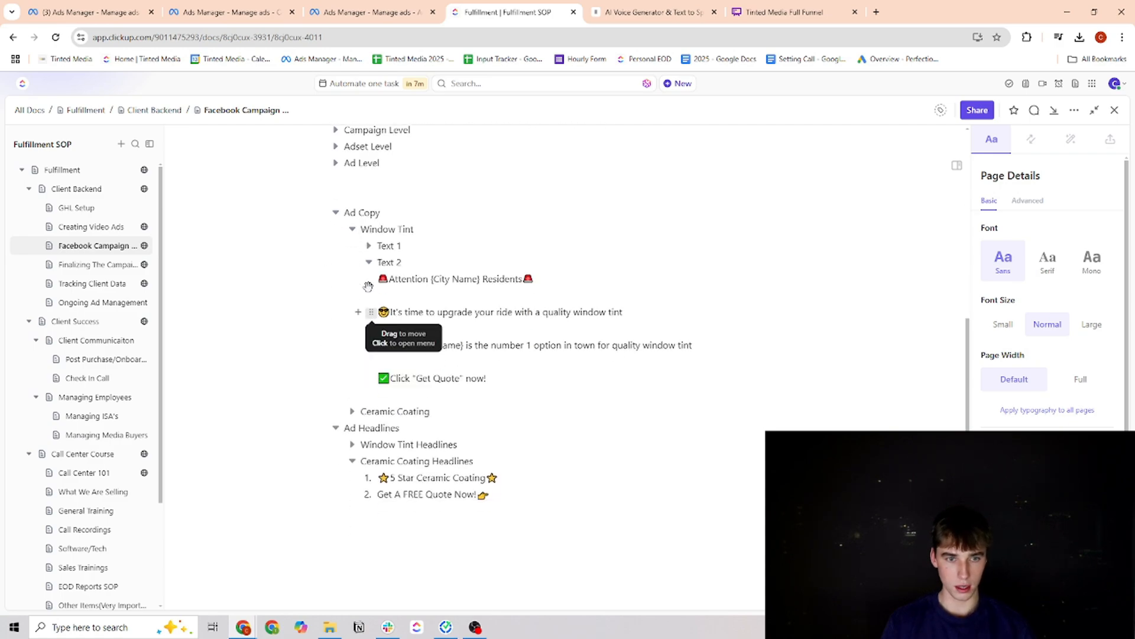
click(367, 246)
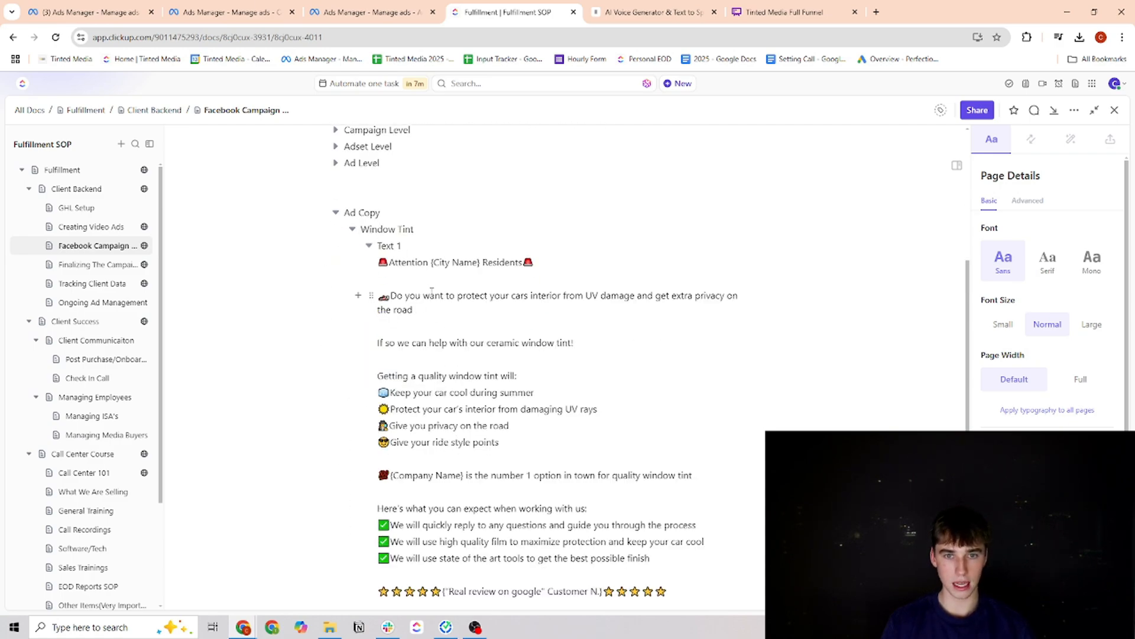
triple_click(430, 307)
click(416, 295)
scroll(432, 319, down, 2)
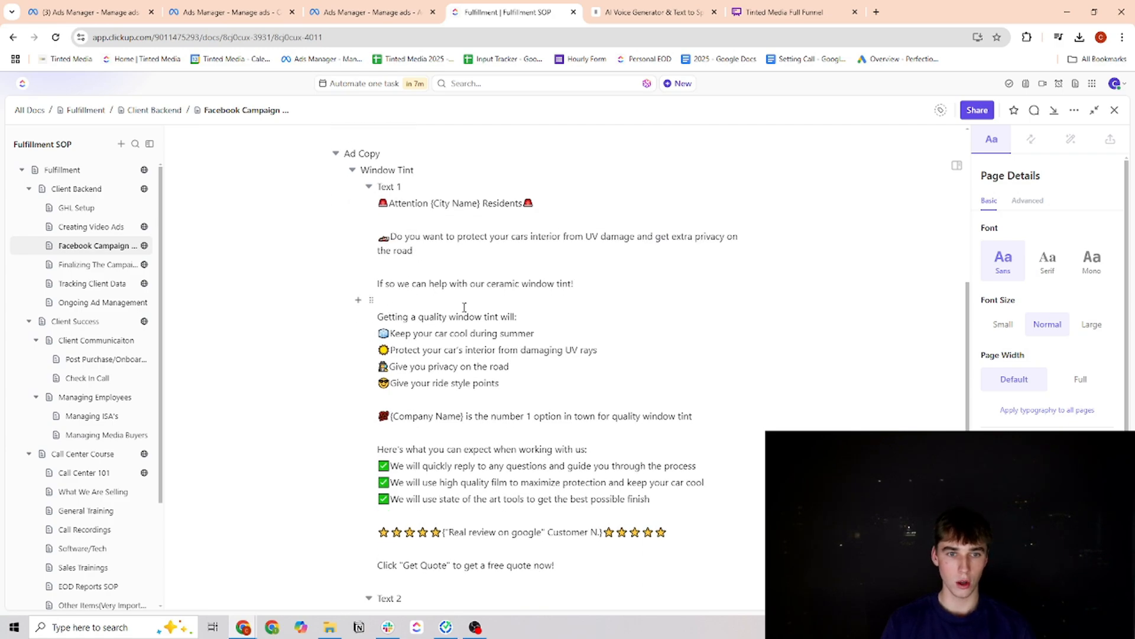
scroll(432, 319, down, 1)
scroll(551, 339, down, 1)
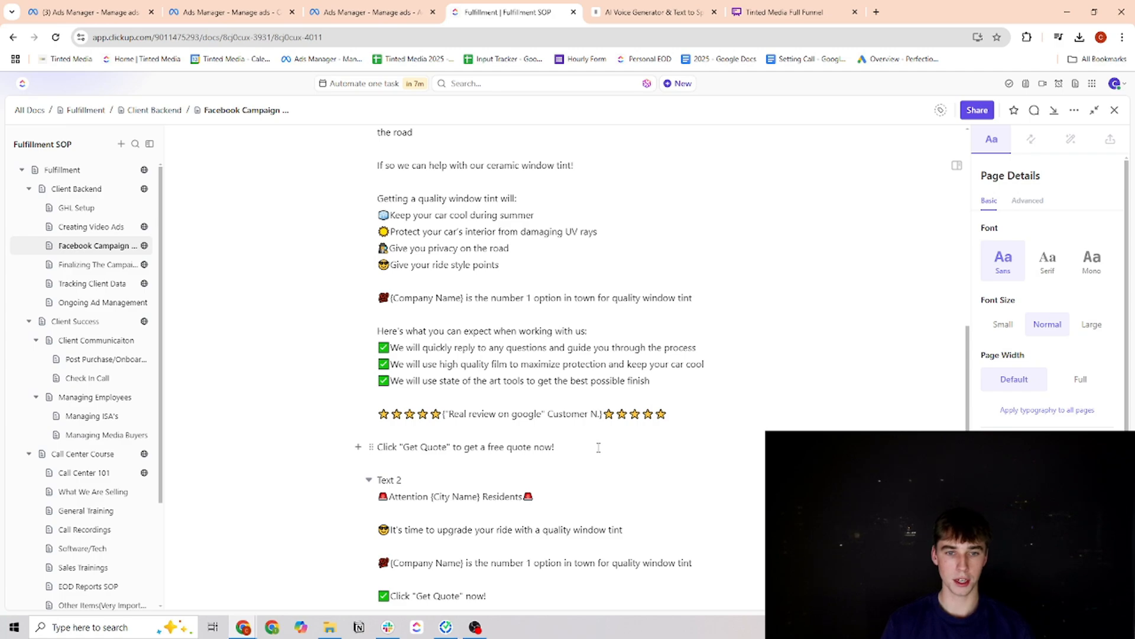
drag(598, 448, 381, 203)
scroll(385, 347, up, 2)
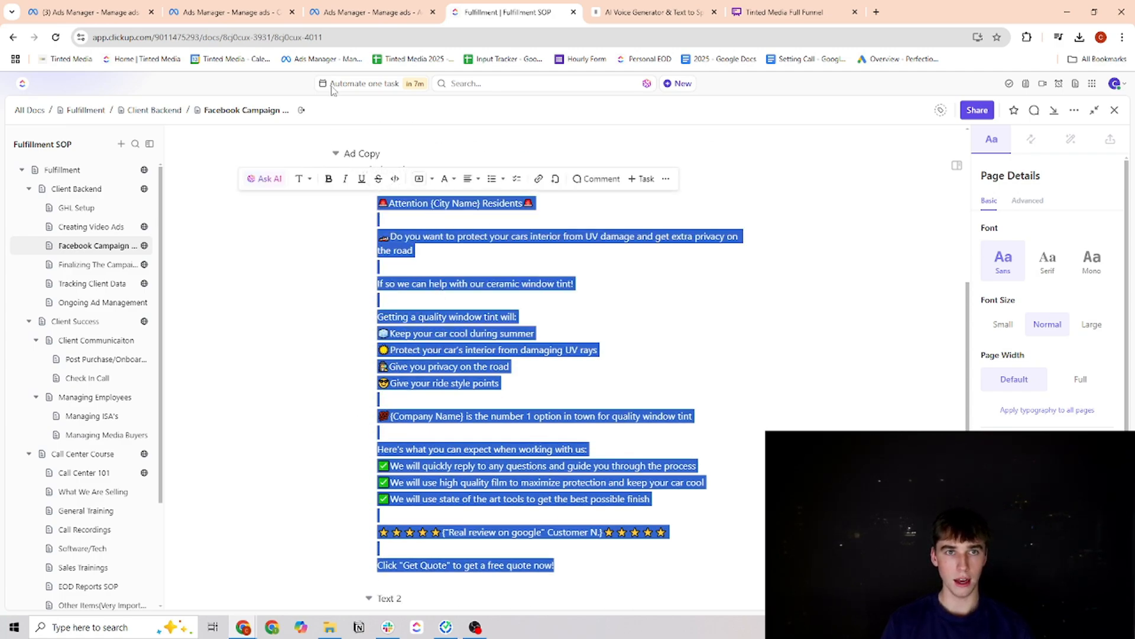
Return to Ads Manager and continue with the uploaded "Hook 1 Video 1" as the ad's media, without trimming it.
click(361, 12)
click(415, 262)
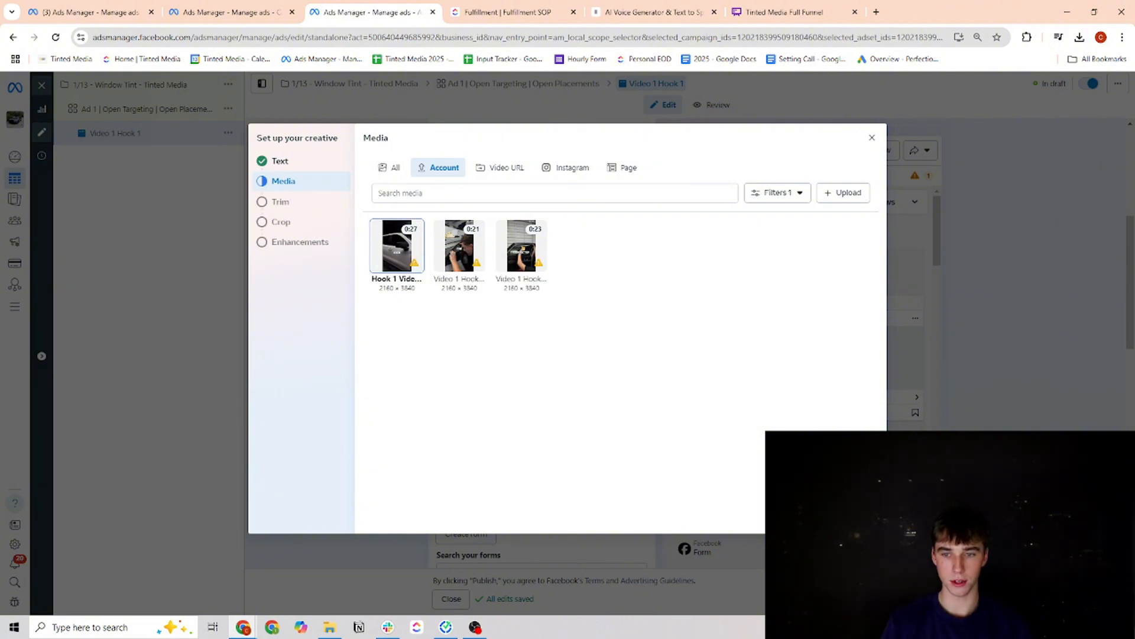
click(861, 517)
click(861, 517)
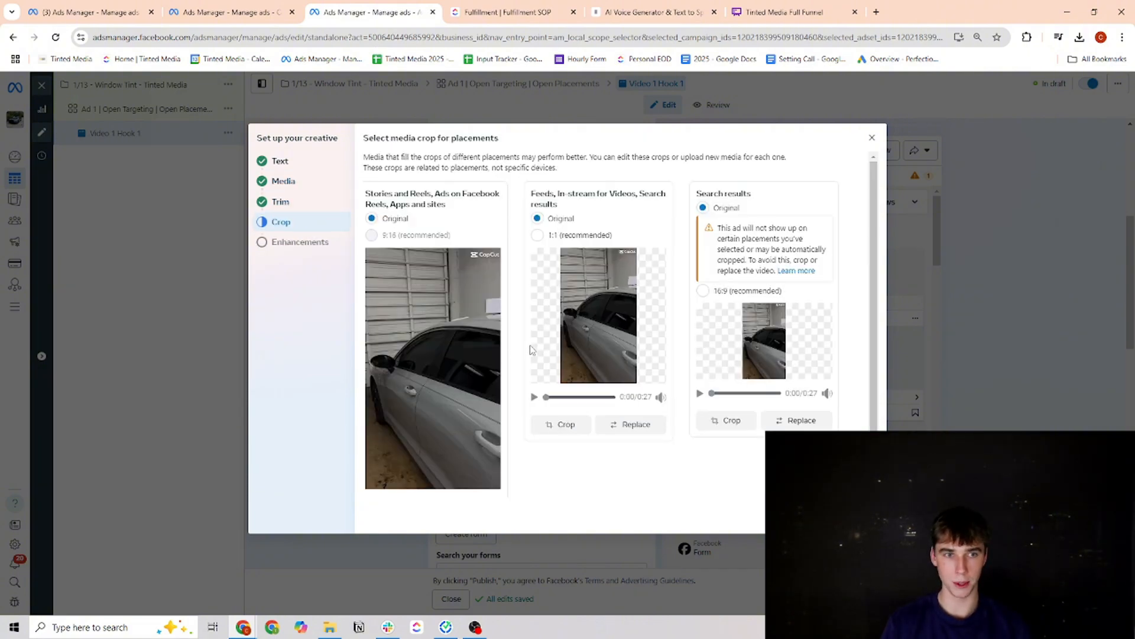
Use the 1:1 crop for feeds, preview its captions, and finish the creative setup with all optimizations off.
click(538, 236)
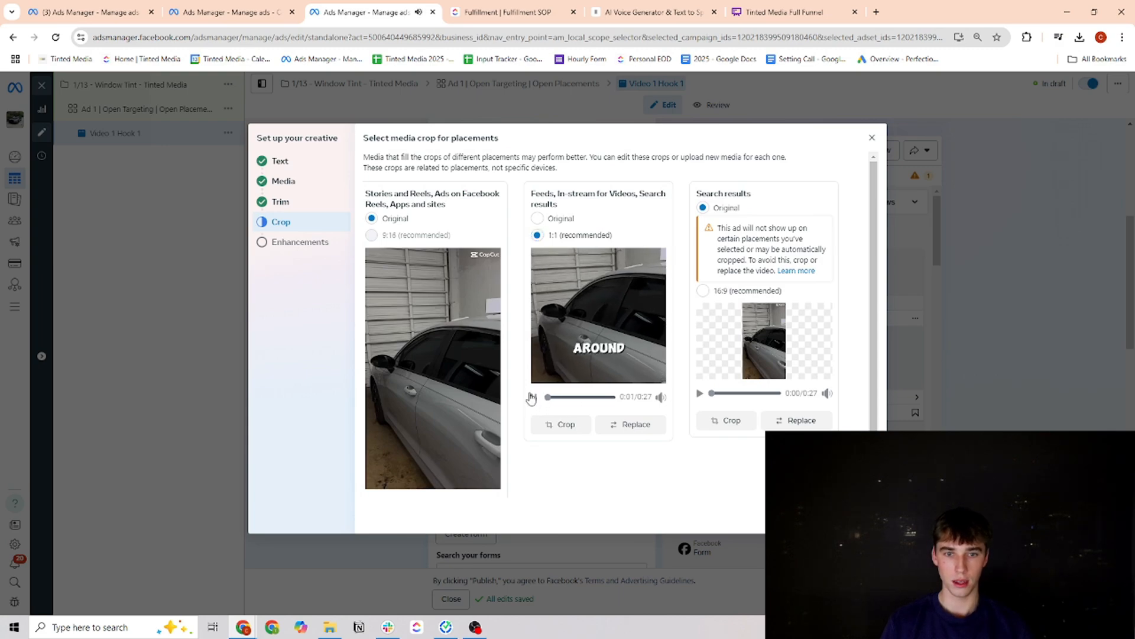
click(609, 350)
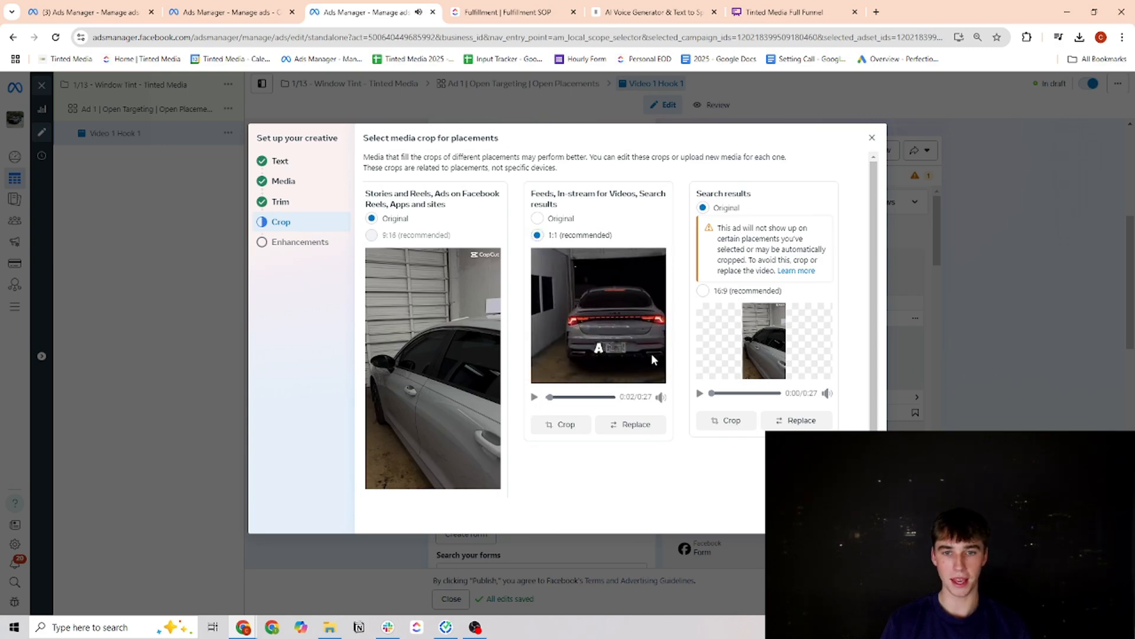
click(860, 517)
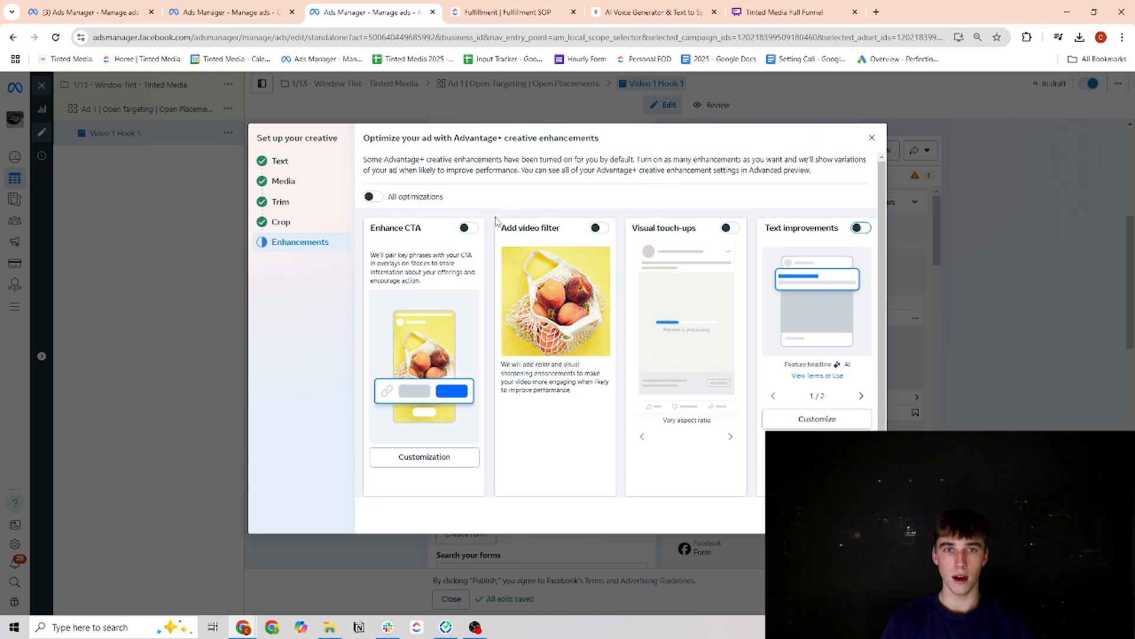
click(861, 517)
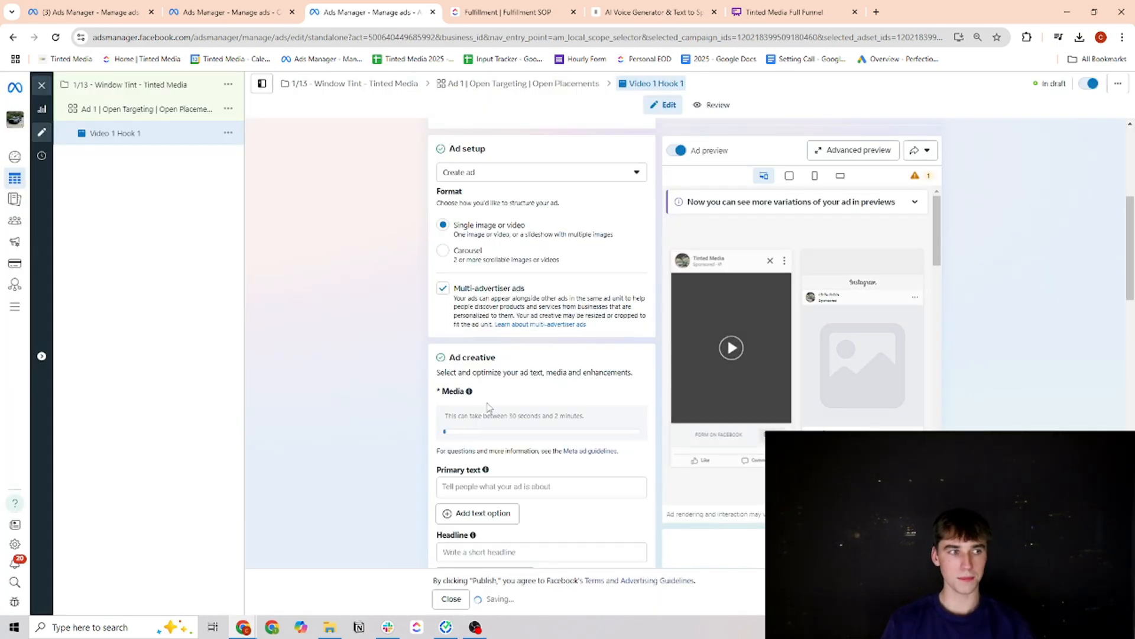
Paste the copied window tint Text 1 into the ad's primary text and look over its city name placeholder.
scroll(563, 387, down, 2)
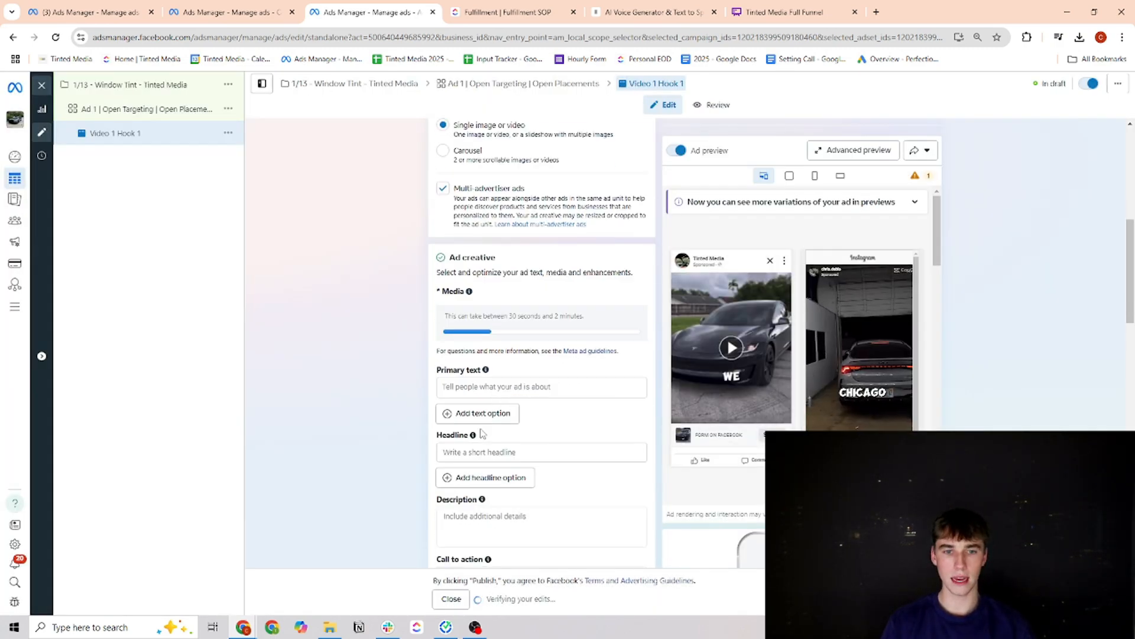
click(502, 370)
key(ctrl+v)
scroll(502, 374, down, 4)
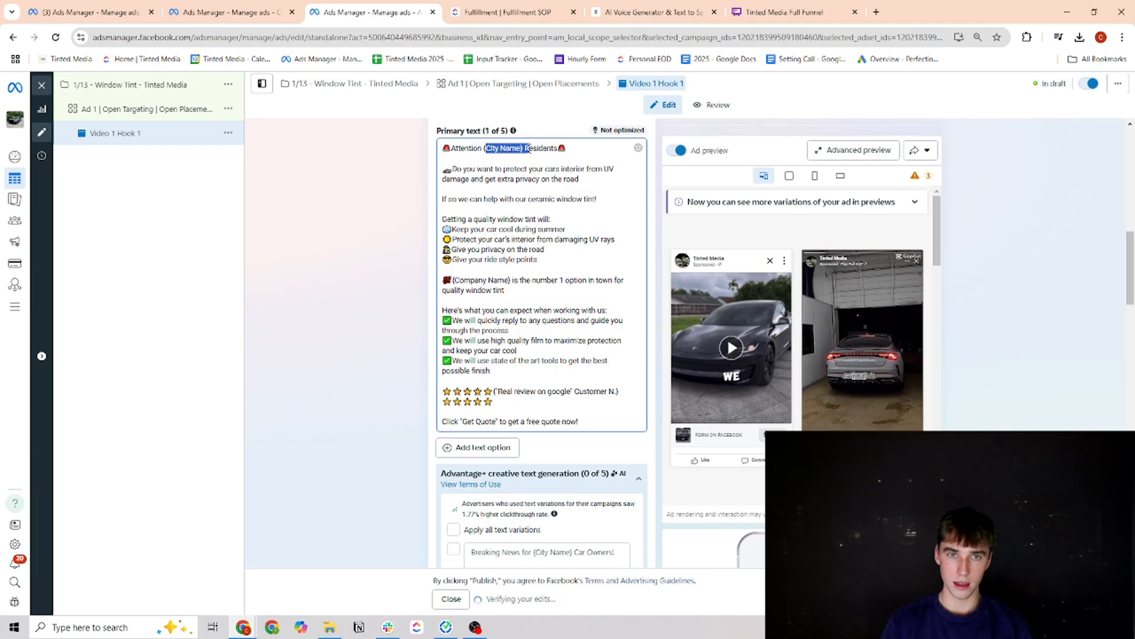
drag(522, 148, 493, 148)
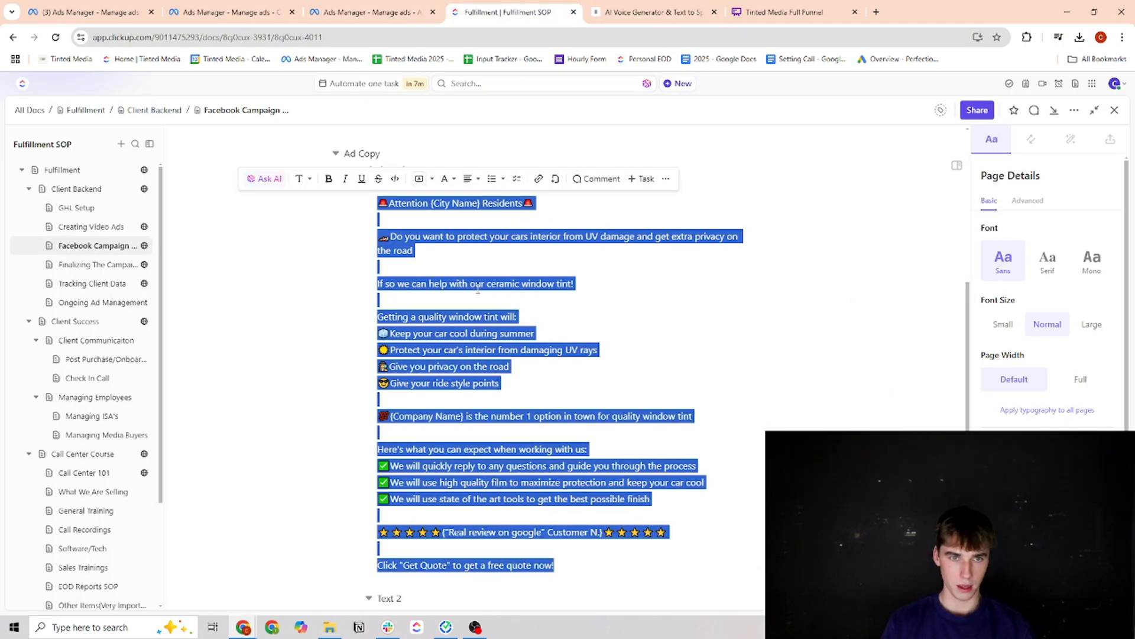
Copy window tint Text 2 from the SOP, from the city residents line to "Click "Get Quote" now!", and add it as a second primary text option.
scroll(477, 290, down, 4)
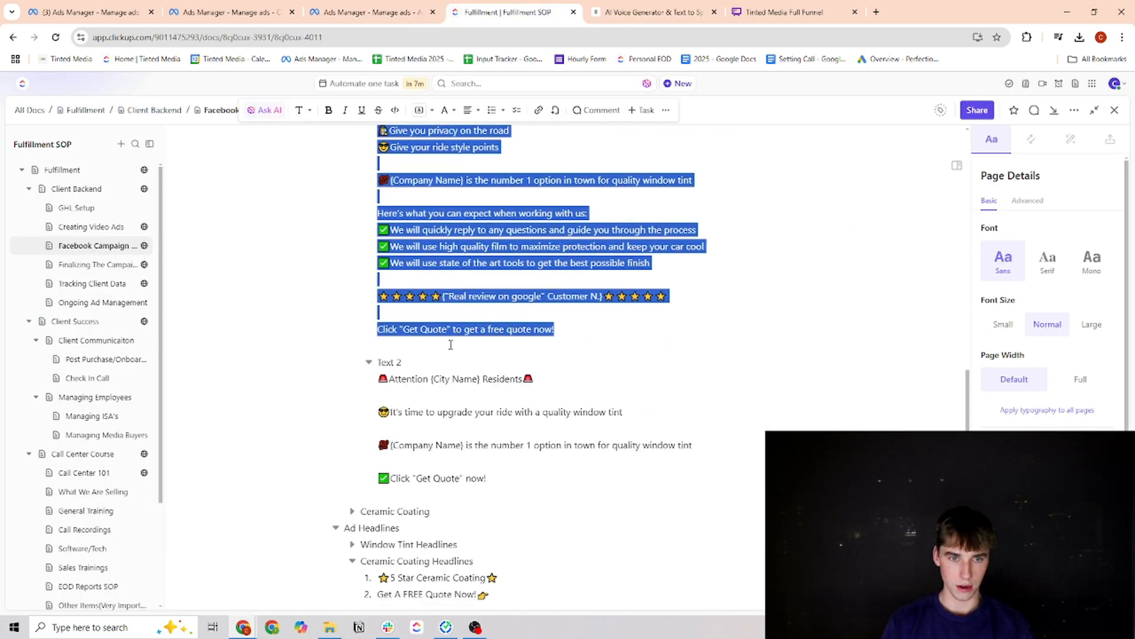
drag(379, 380, 511, 498)
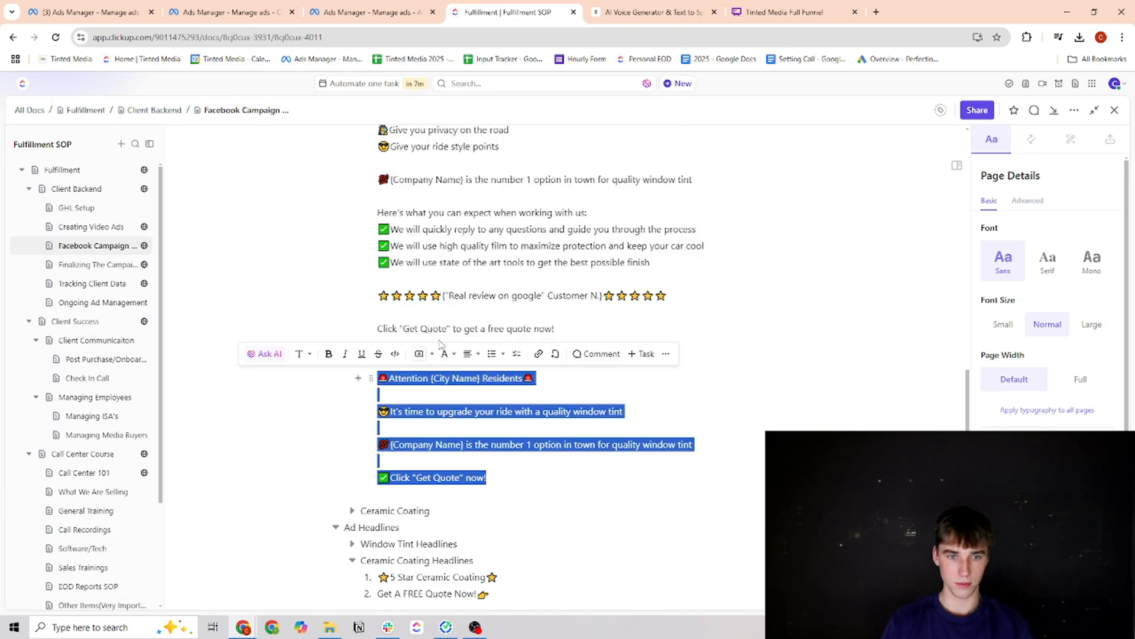
click(417, 10)
click(470, 448)
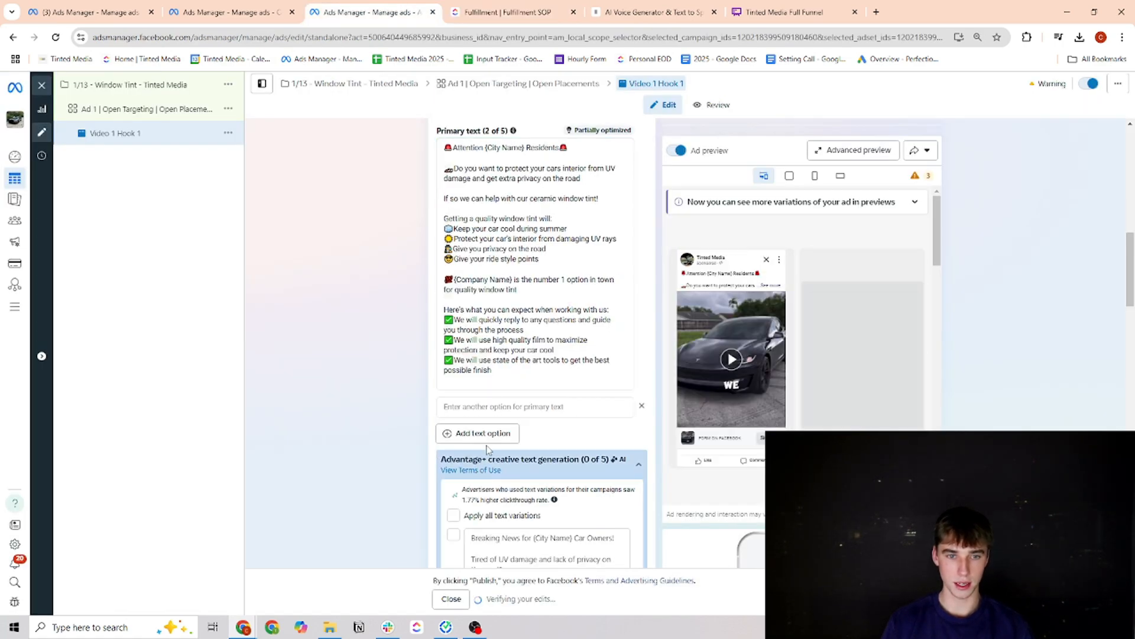
text(It's time to upgrade your ride with a quality window tint  {Company Name} is the number 1 option in town for quality window tint  Click "Get Quote" now!)
scroll(471, 454, down, 2)
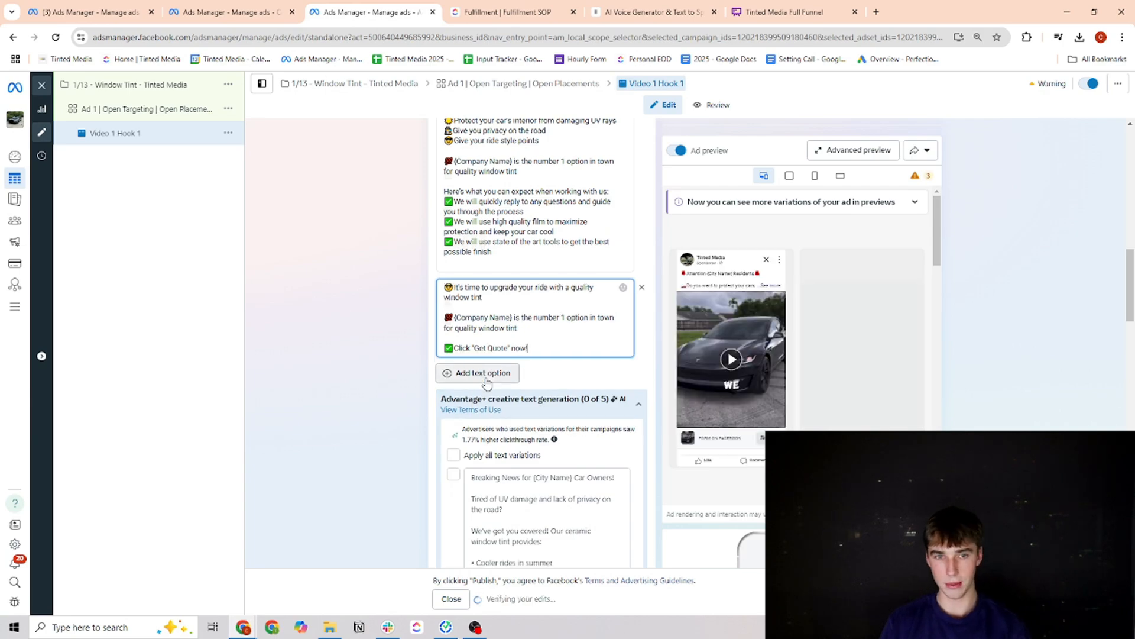
Expand the SOP's Window Tint Headlines and copy "Get A FREE Quote👉" into the ad's headline.
scroll(488, 380, down, 3)
scroll(547, 402, down, 3)
scroll(421, 408, down, 2)
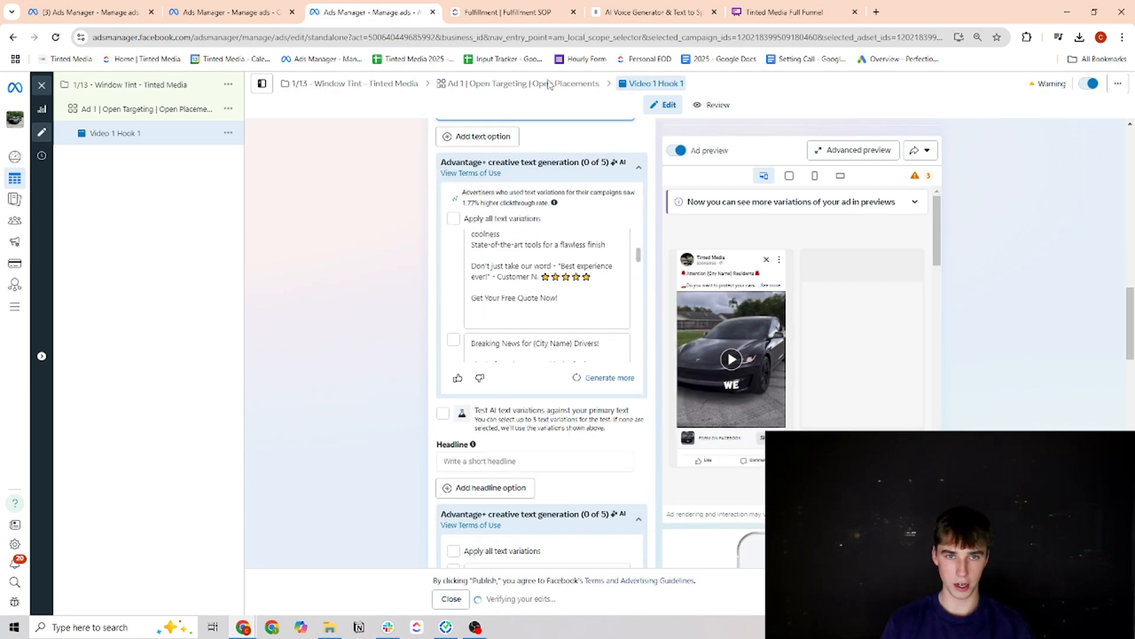
click(507, 12)
scroll(443, 417, down, 2)
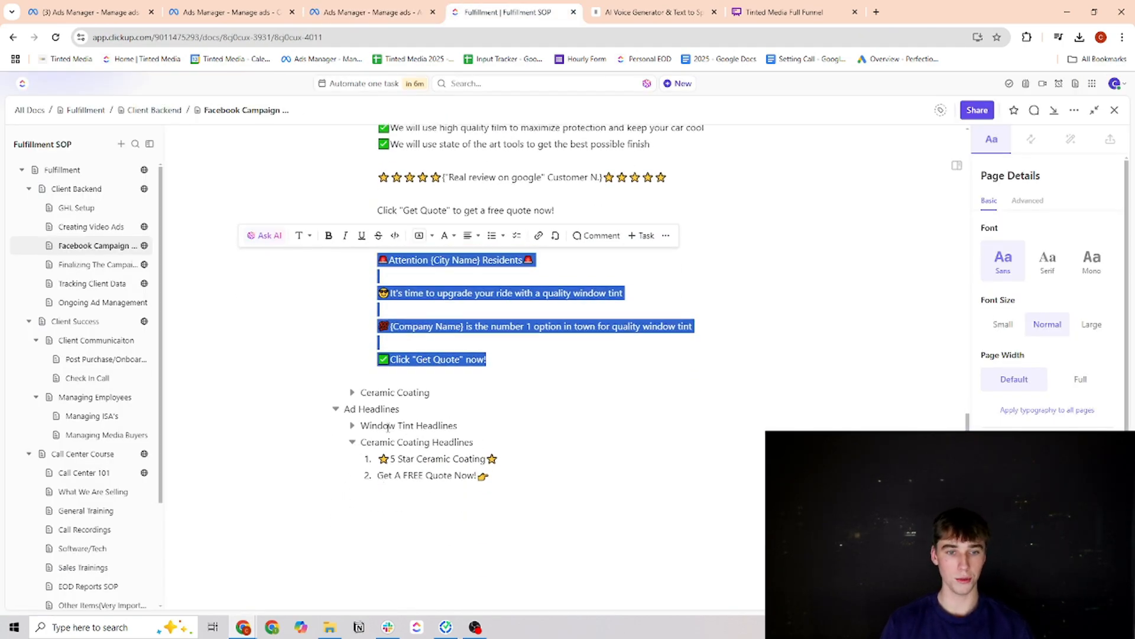
click(352, 425)
triple_click(417, 442)
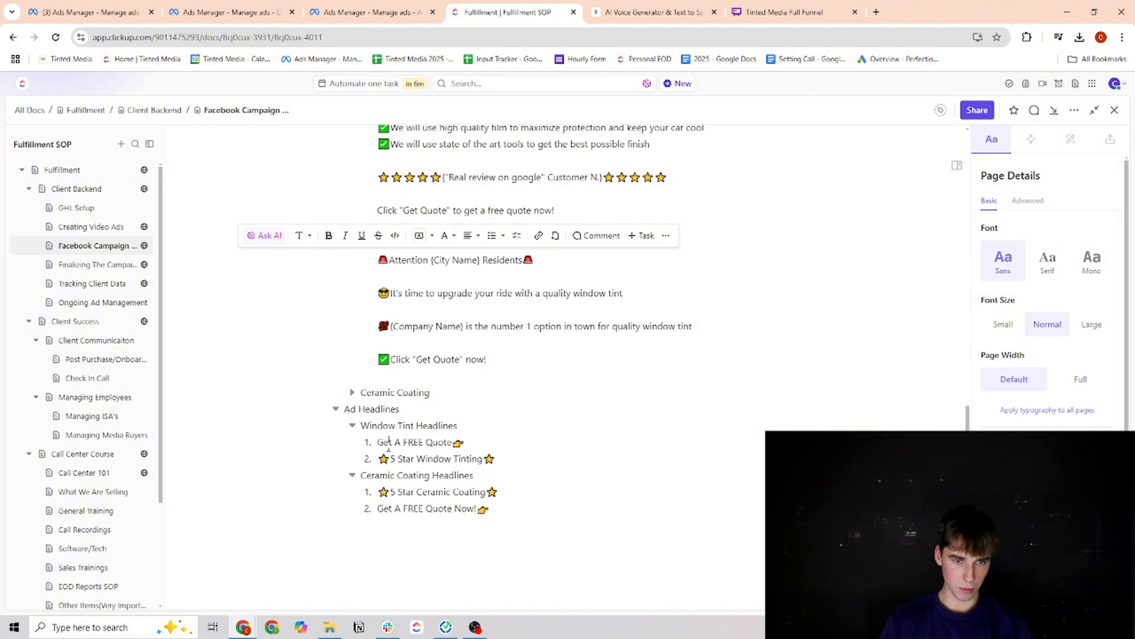
click(416, 6)
scroll(473, 355, down, 3)
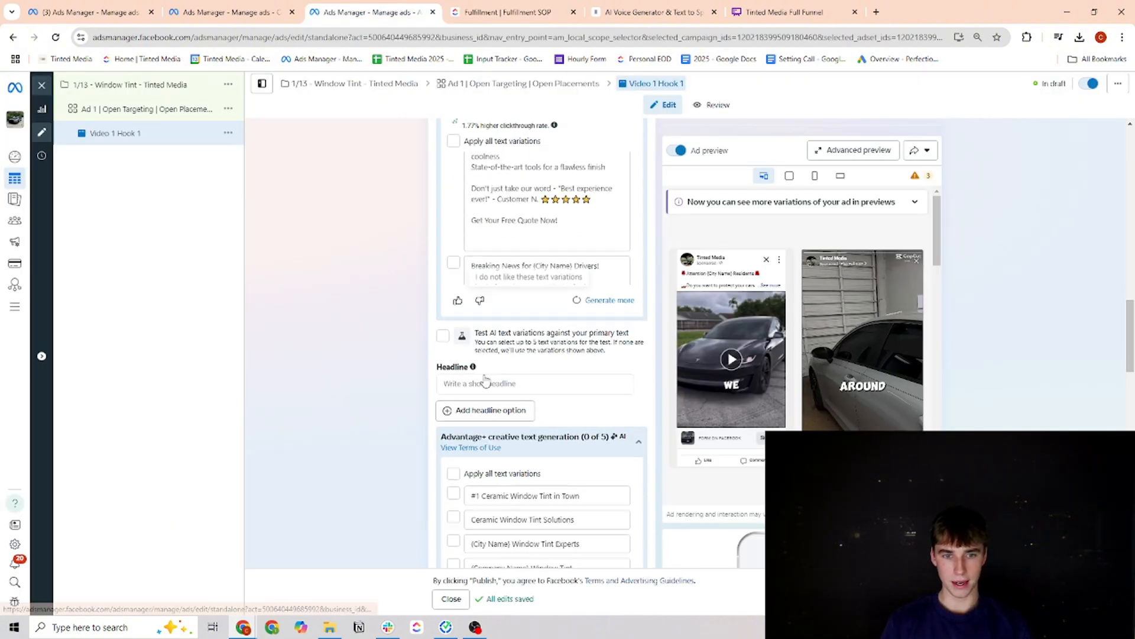
click(484, 344)
Copy "⭐5 Star Window Tinting⭐" from the SOP as a second headline option and remove the surplus blank option.
click(532, 10)
drag(485, 192, 394, 393)
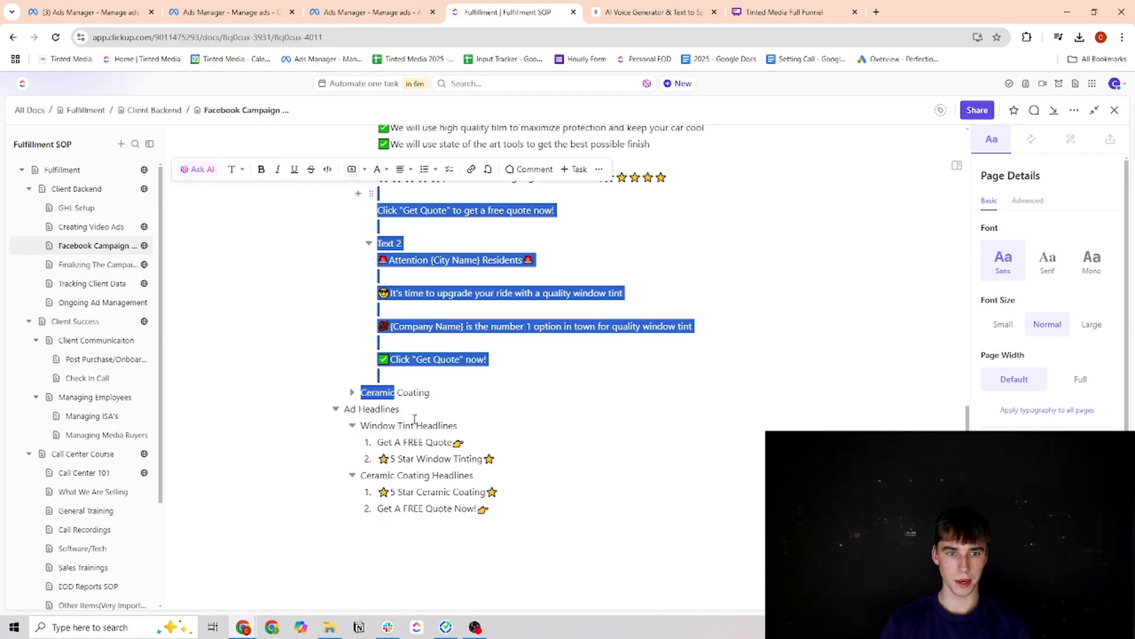
triple_click(433, 459)
click(426, 6)
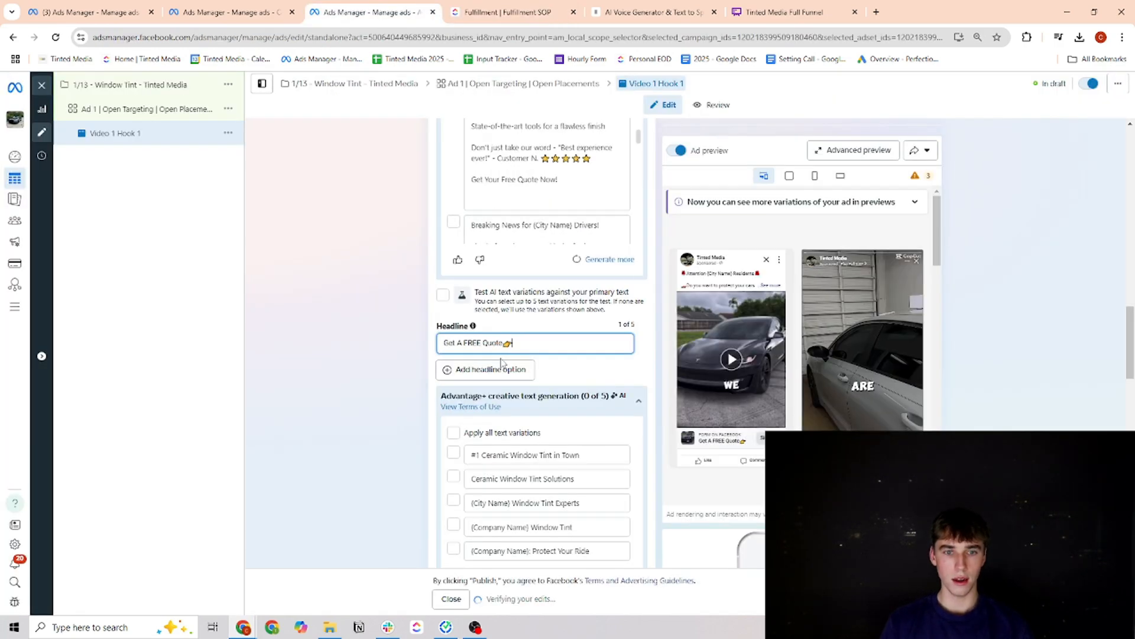
click(502, 370)
click(503, 372)
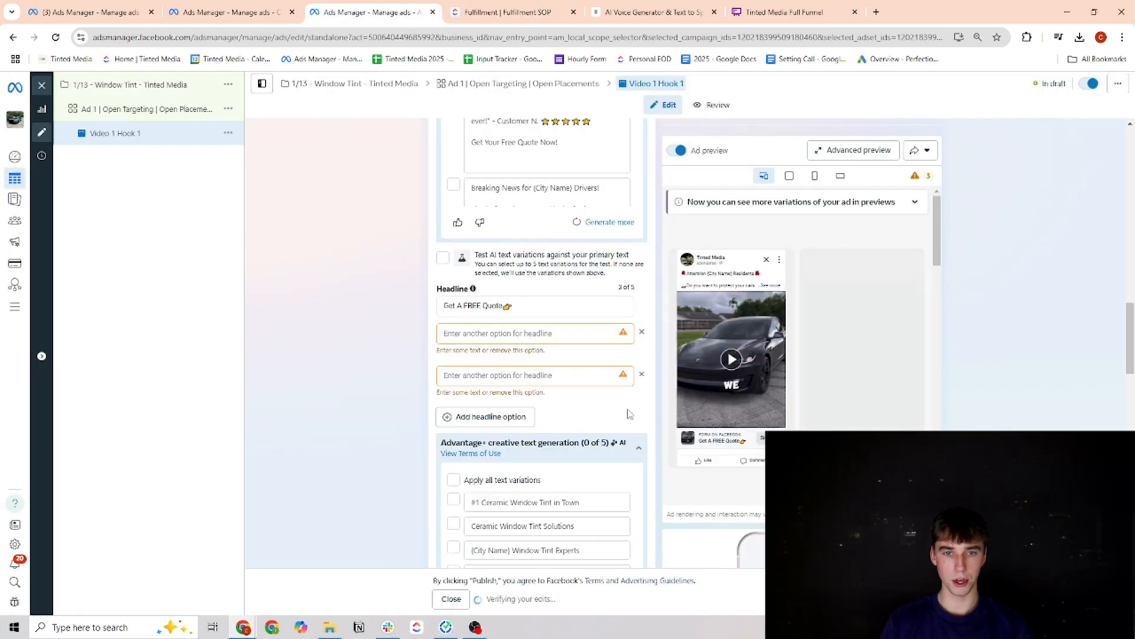
click(641, 374)
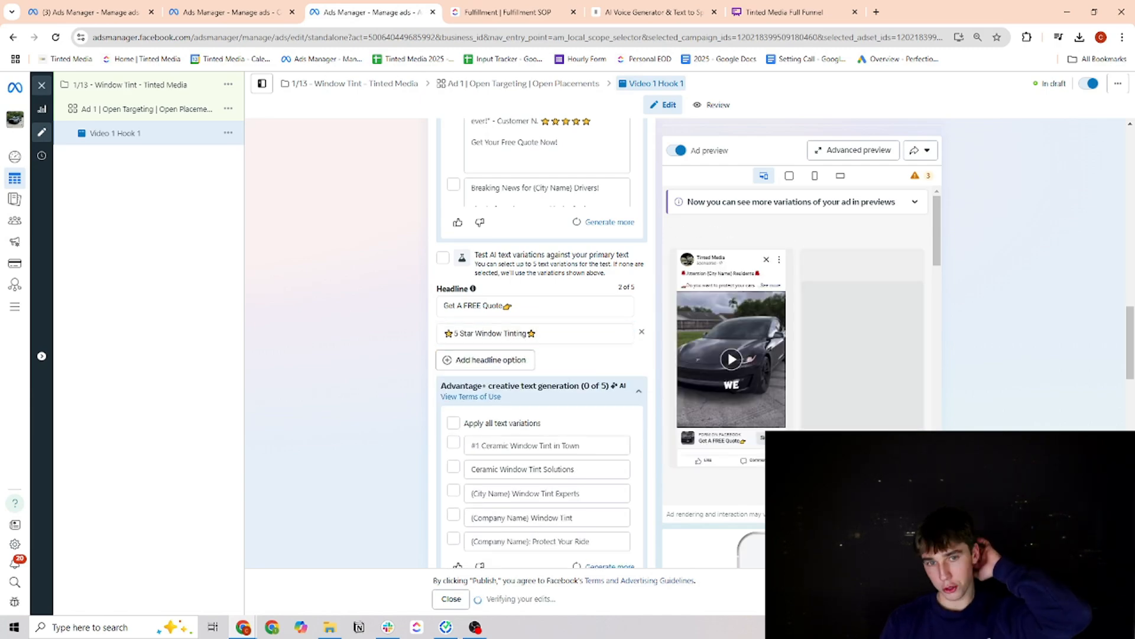
Look over the whole ad setup, from its name and primary texts down to the call to action, destination and tracking settings.
scroll(589, 335, down, 2)
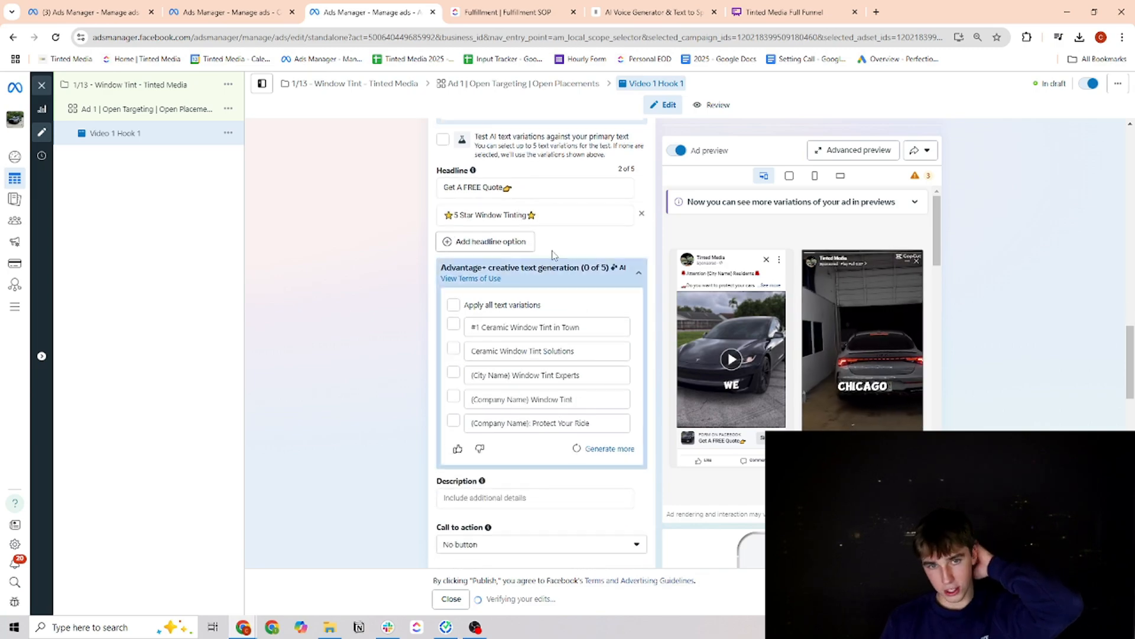
scroll(396, 272, up, 15)
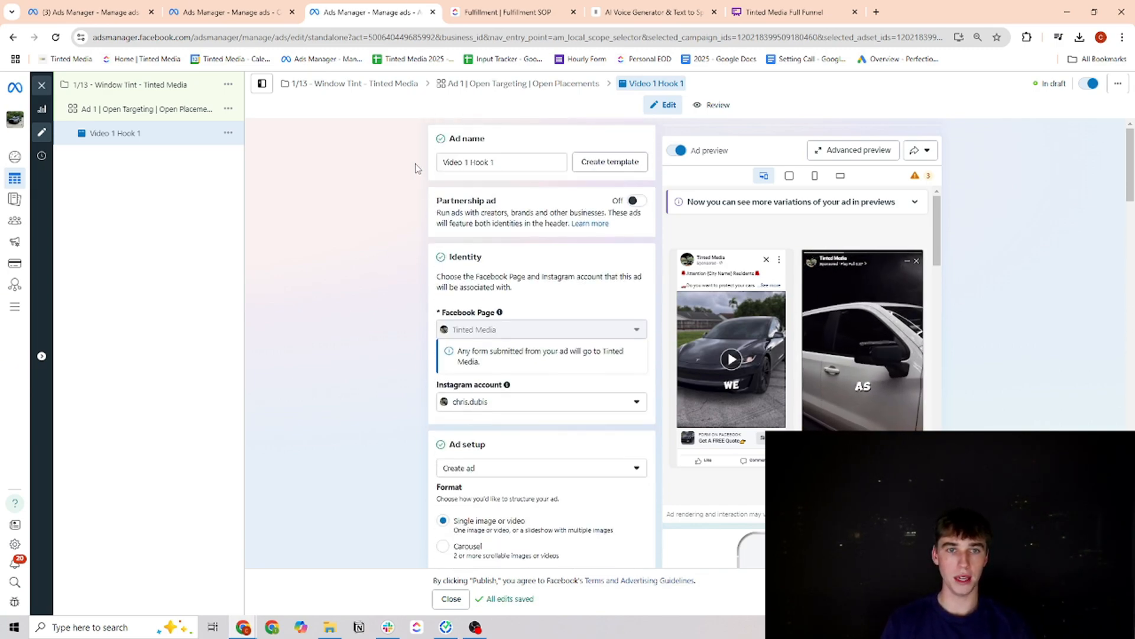
scroll(414, 195, down, 10)
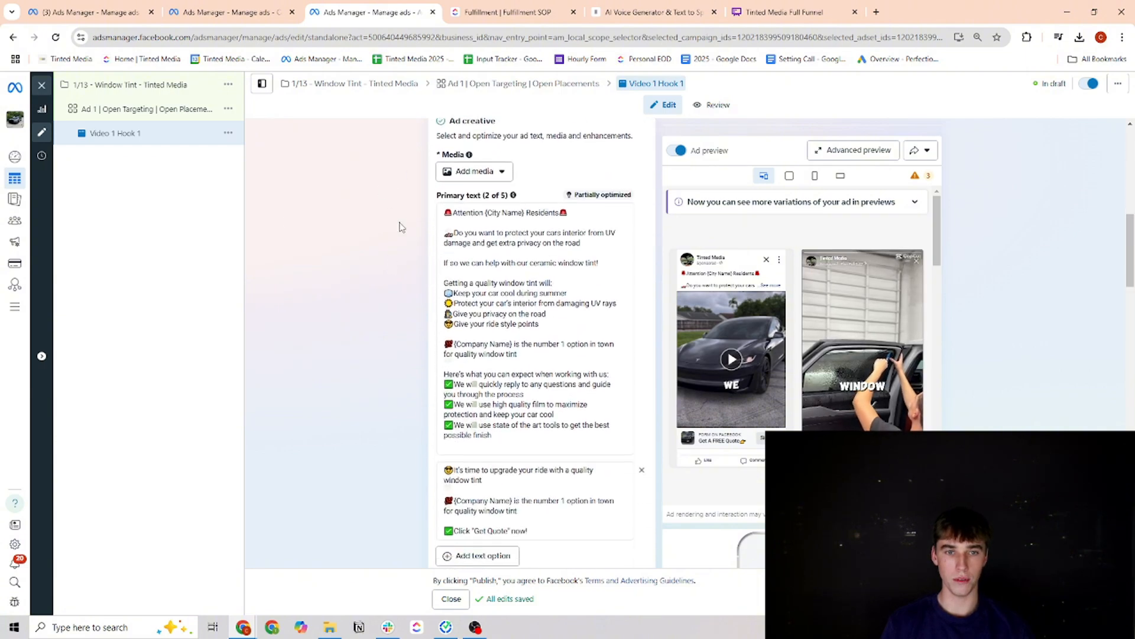
scroll(474, 273, down, 4)
scroll(496, 367, up, 2)
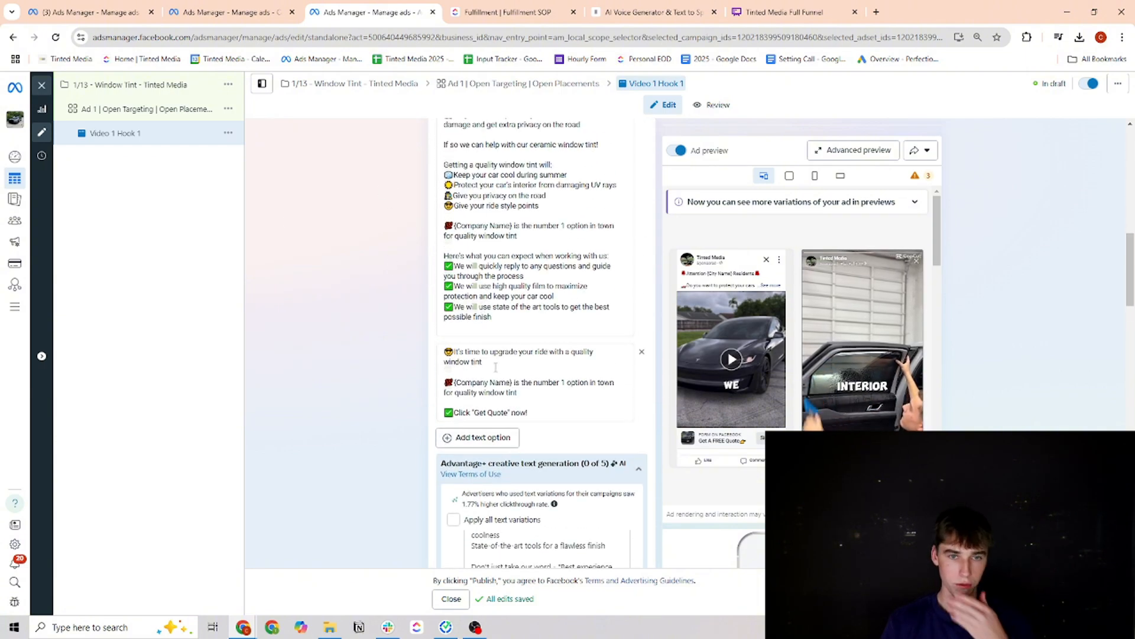
scroll(495, 368, down, 10)
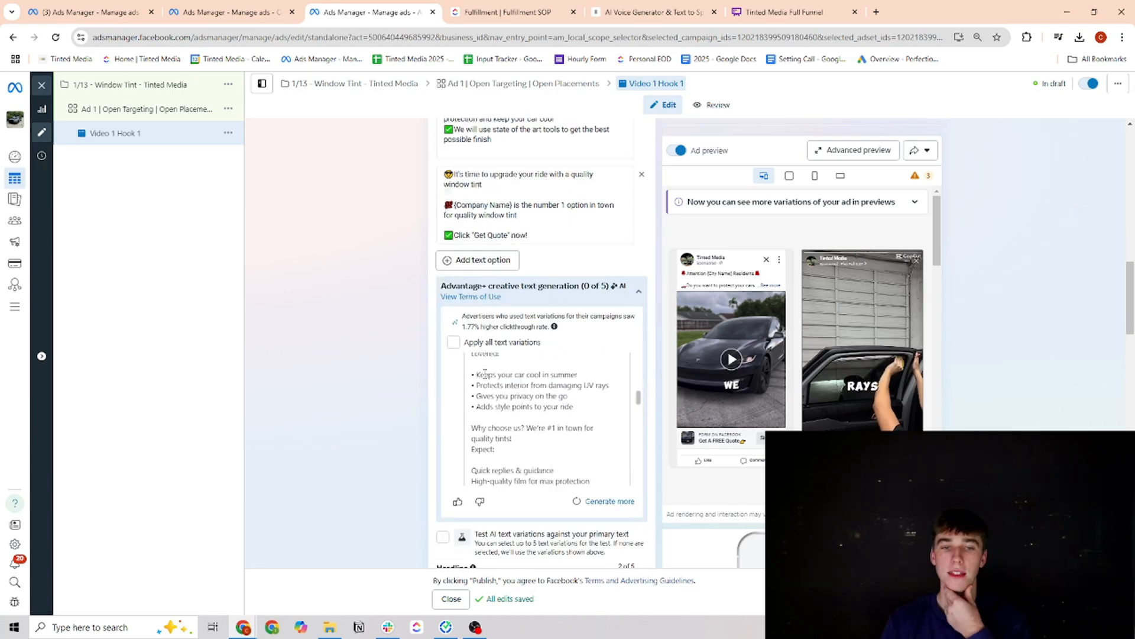
scroll(397, 387, down, 3)
scroll(398, 387, up, 1)
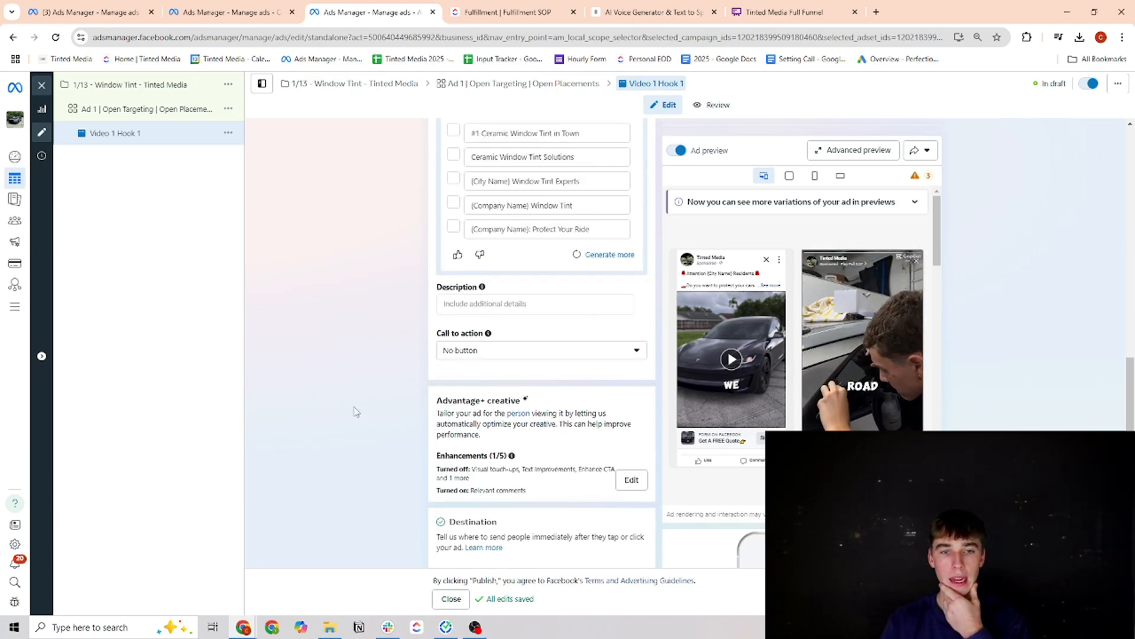
scroll(398, 390, down, 10)
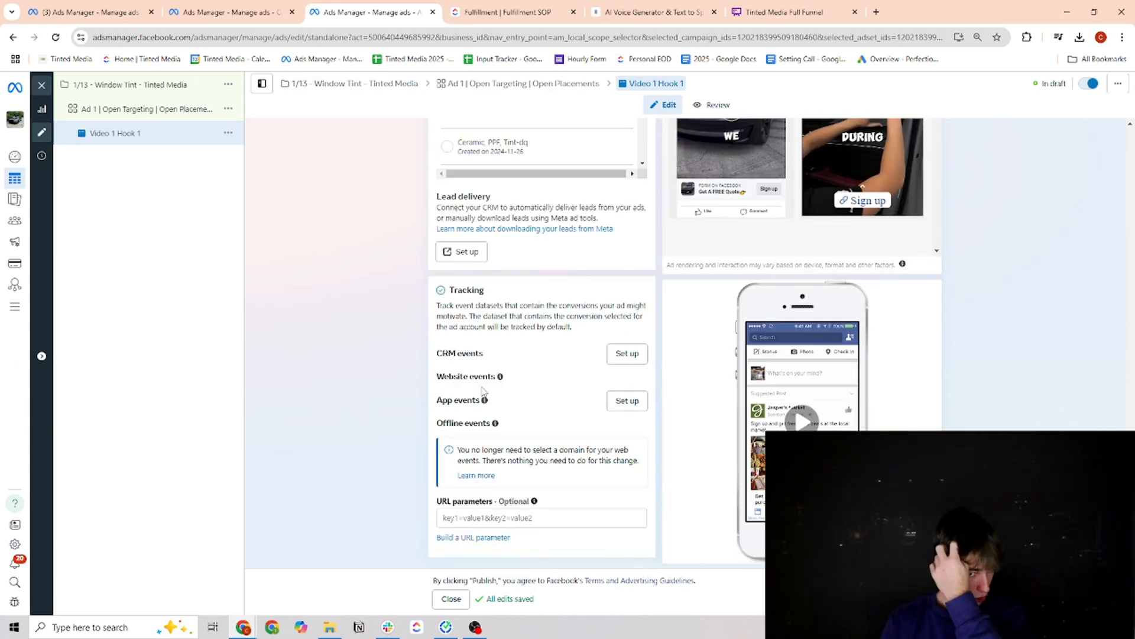
mouse_move(481, 396)
Set the ad's call to action to "Get quote".
scroll(374, 430, up, 10)
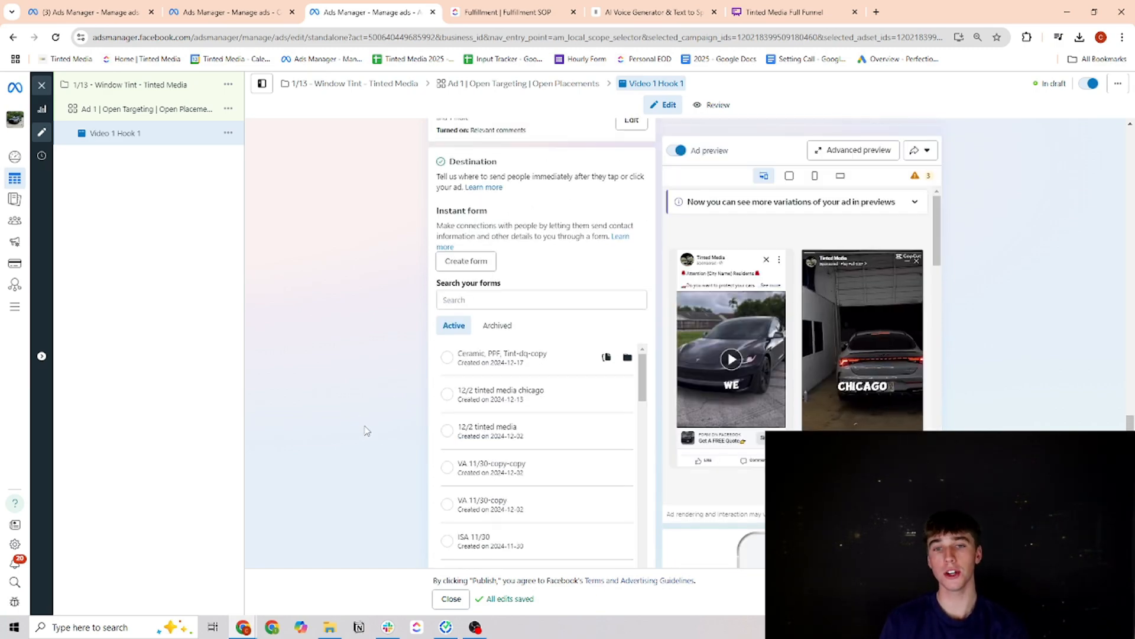
click(501, 388)
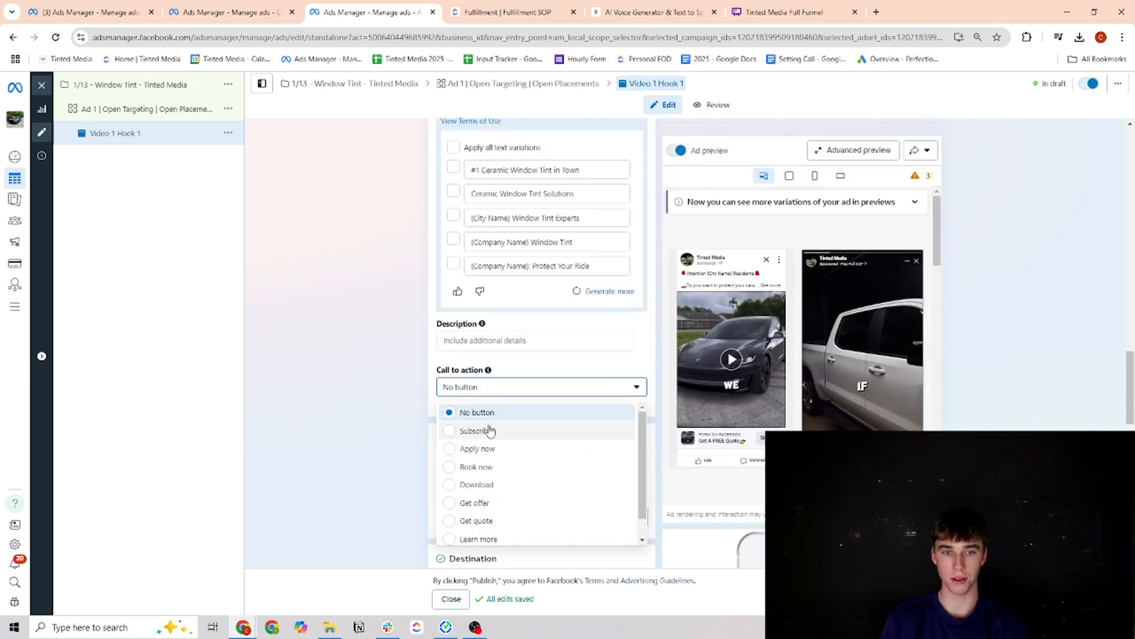
click(503, 503)
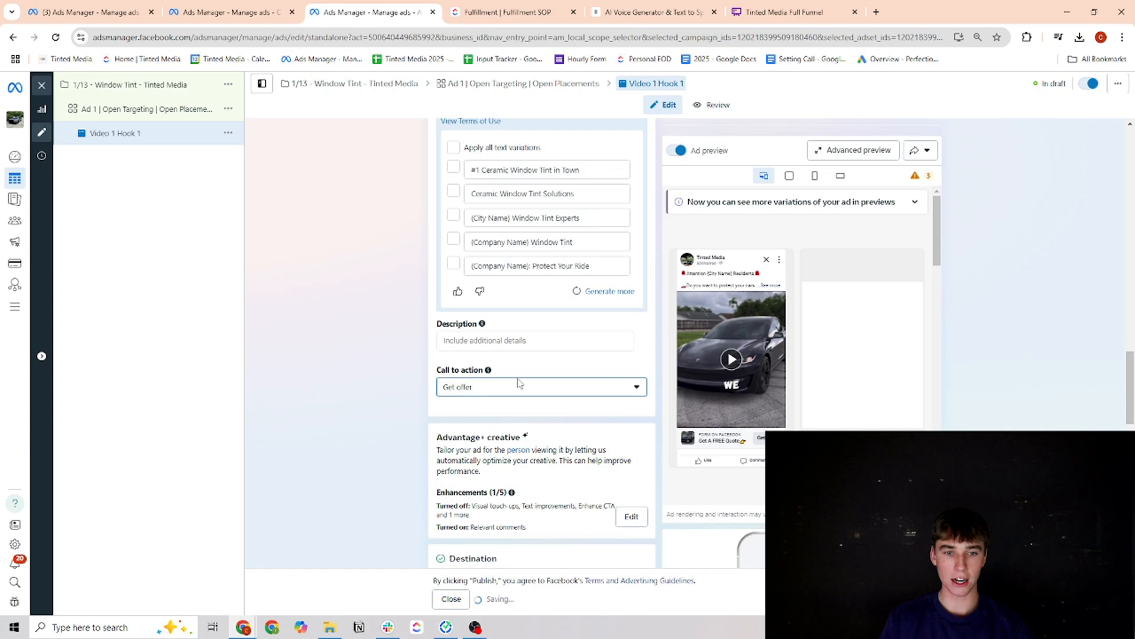
click(486, 386)
click(497, 502)
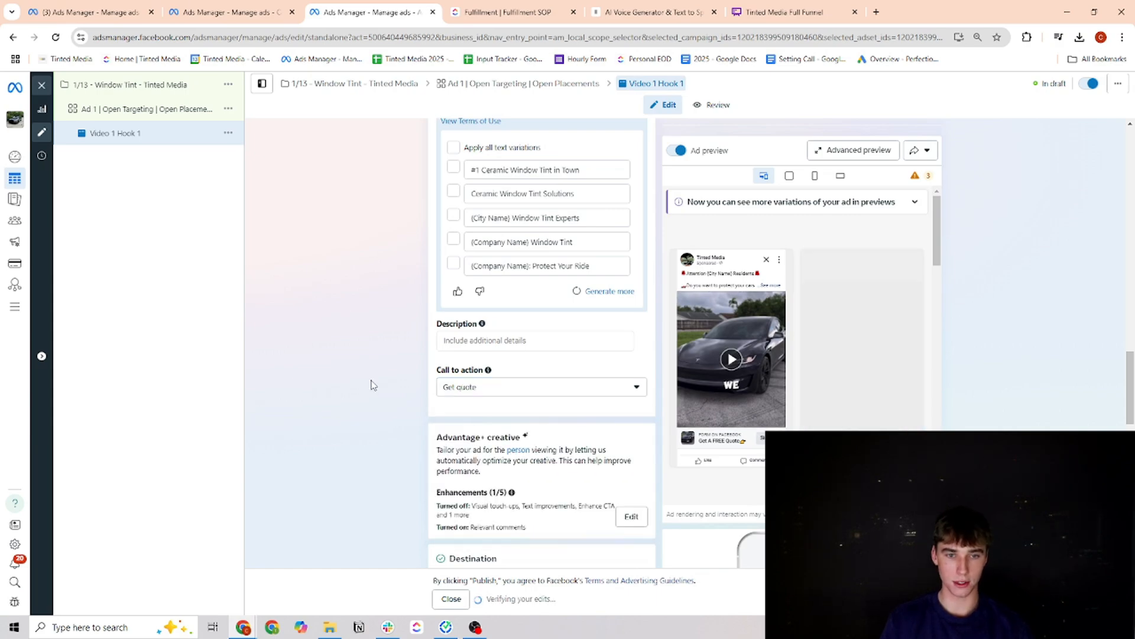
Duplicate the "Video 1 Hook 1" ad within its ad set.
scroll(371, 298, up, 9)
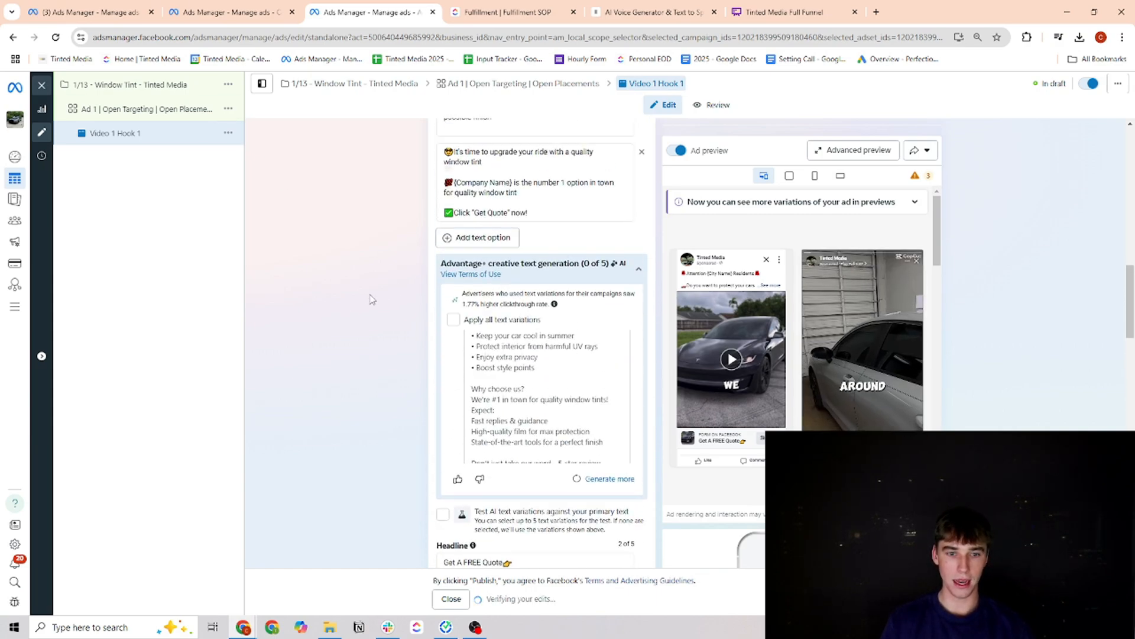
click(228, 133)
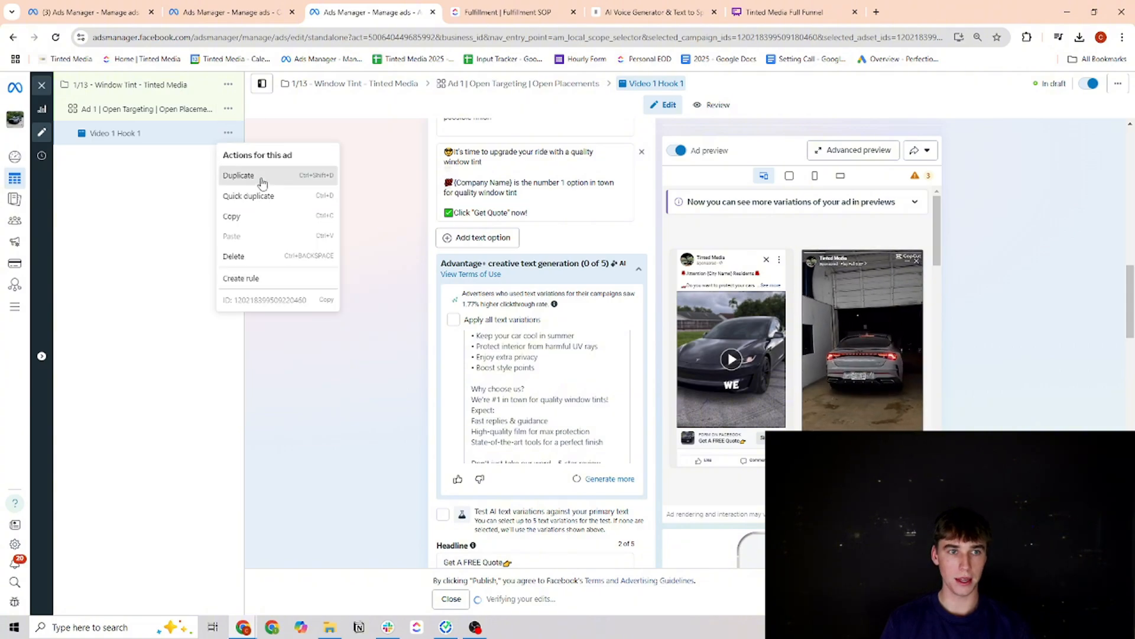
click(243, 172)
click(693, 456)
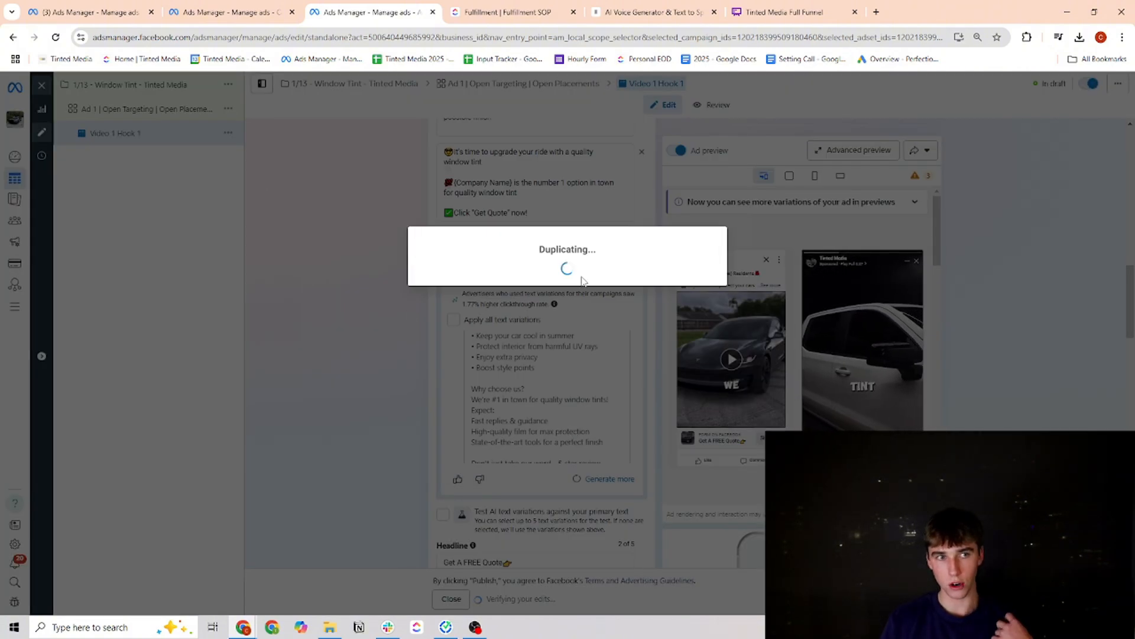
Rename the duplicated ad "Video 1 Hook 2" and look over its media and primary text.
scroll(489, 185, up, 8)
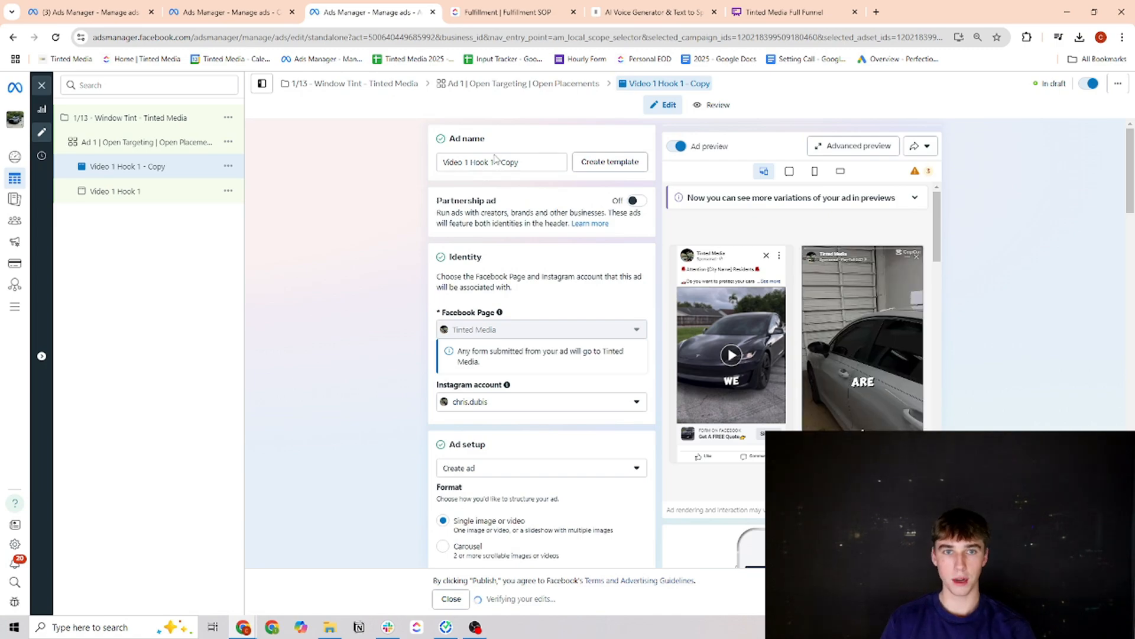
drag(491, 163, 557, 165)
scroll(498, 247, down, 4)
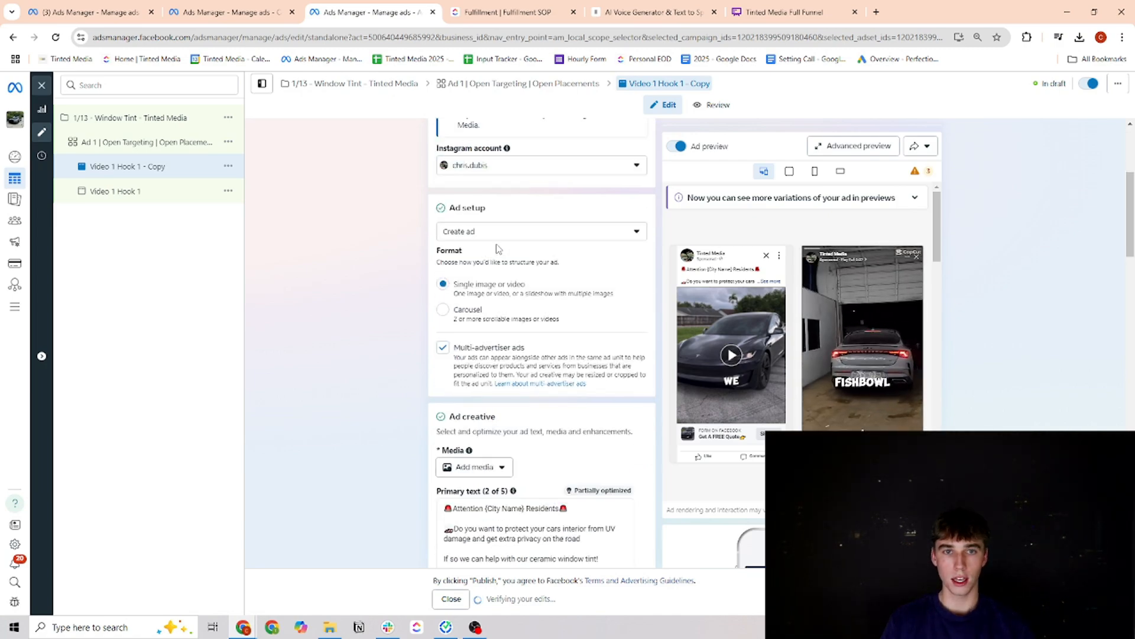
scroll(498, 248, up, 4)
scroll(498, 252, down, 6)
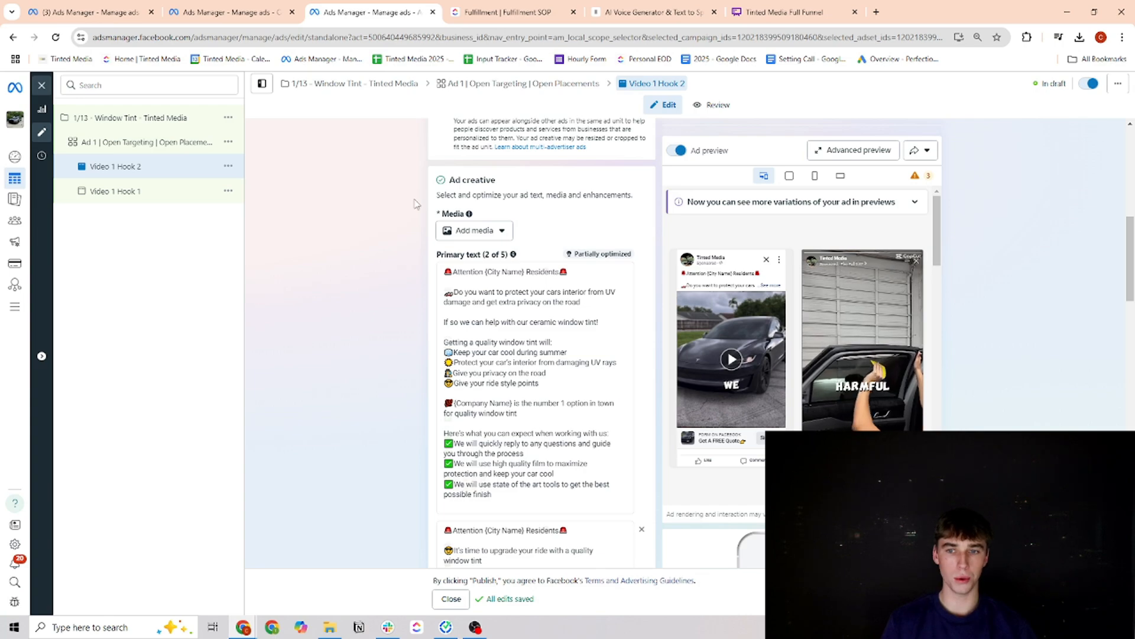
Quick-duplicate the open targeting ad set and rename the copy "Ad 1 | 22-60 M | Open Placements".
click(227, 142)
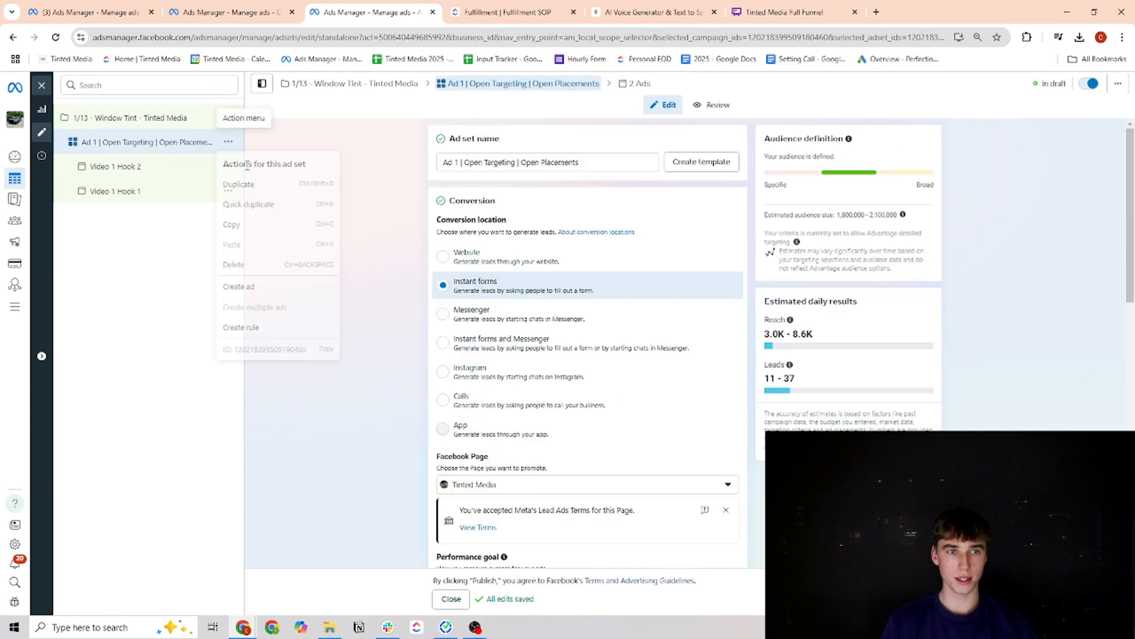
click(251, 204)
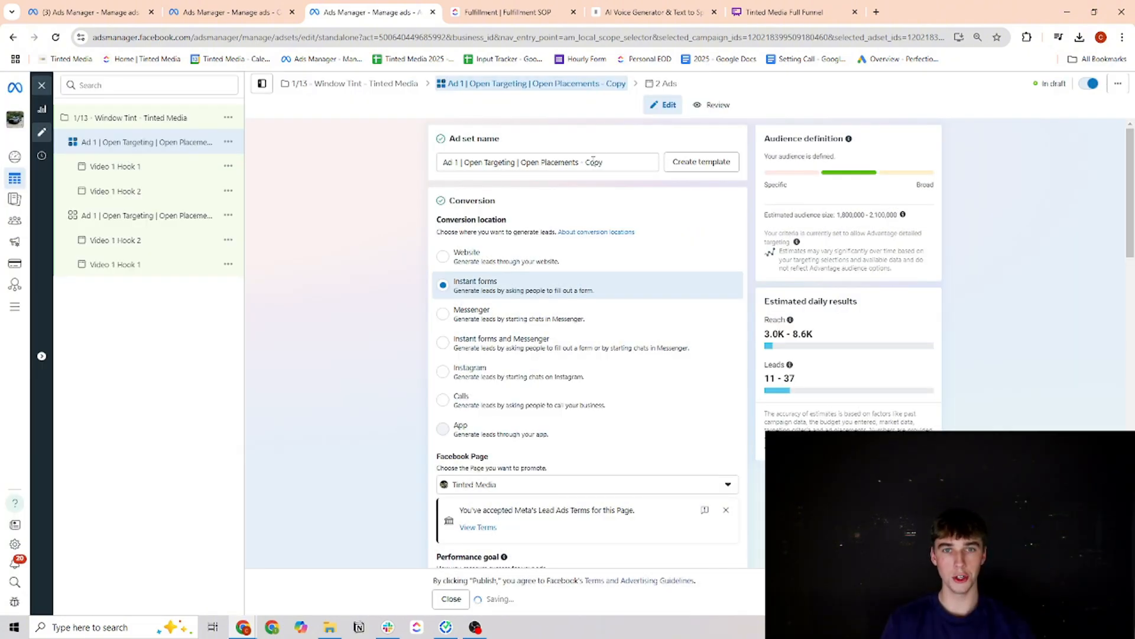
drag(579, 162, 712, 168)
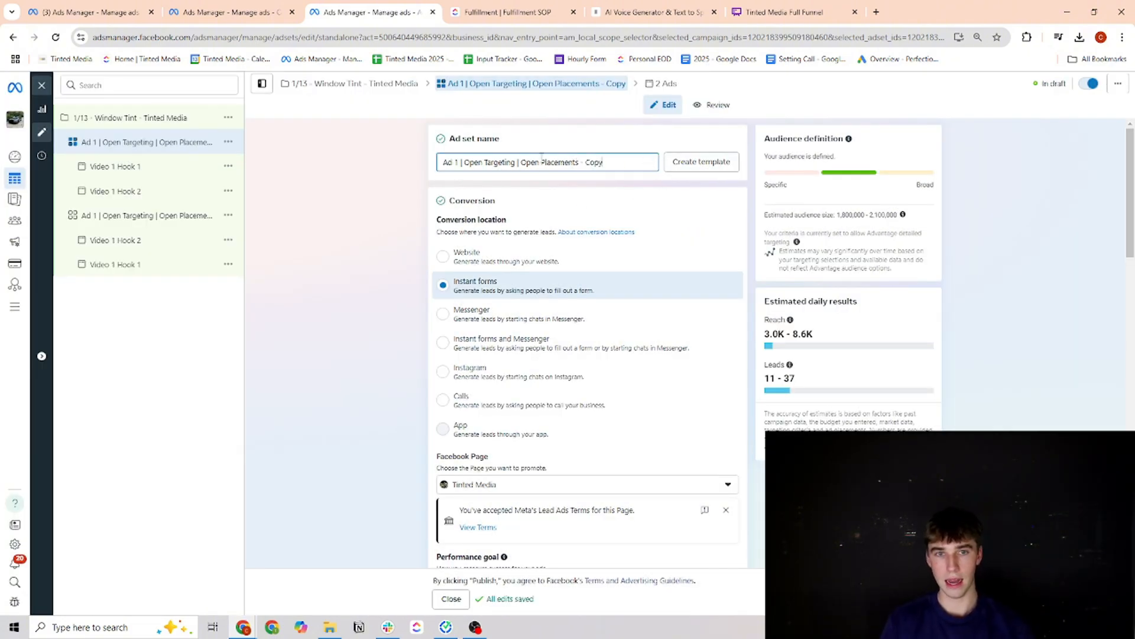
key(BackSpace)
key(BackSpace)
key(BackSpace)
key(BackSpace)
key(BackSpace)
key(BackSpace)
key(BackSpace)
double_click(498, 163)
key(BackSpace)
key(BackSpace)
key(BackSpace)
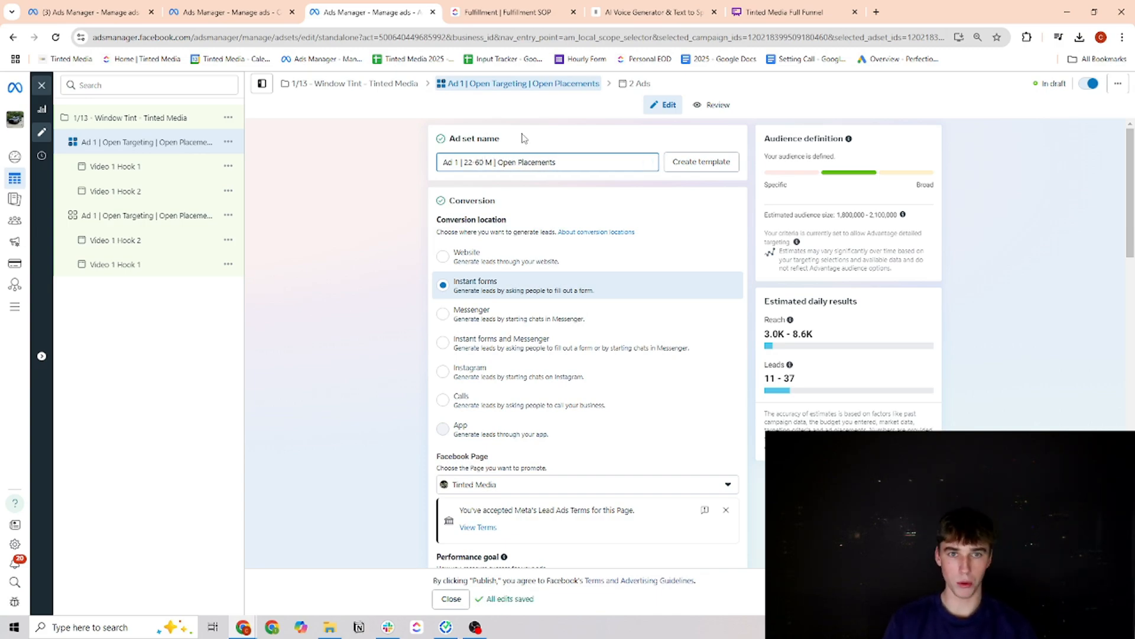
Set the 22-60 M ad set's audience suggestion to men aged 22 to 60.
scroll(482, 186, down, 15)
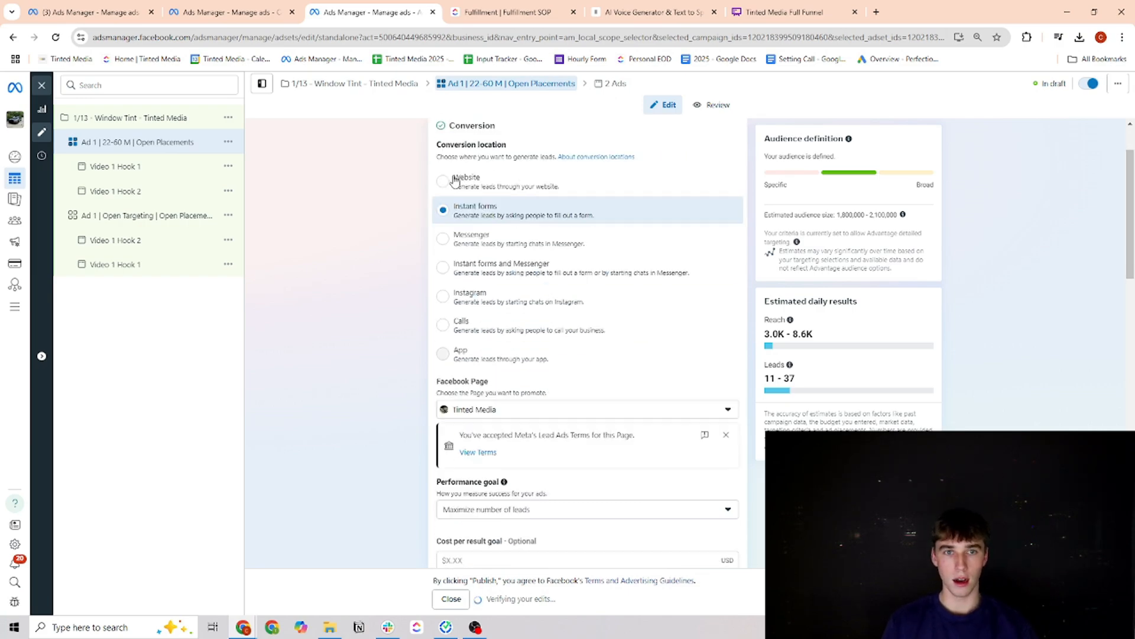
scroll(500, 286, down, 3)
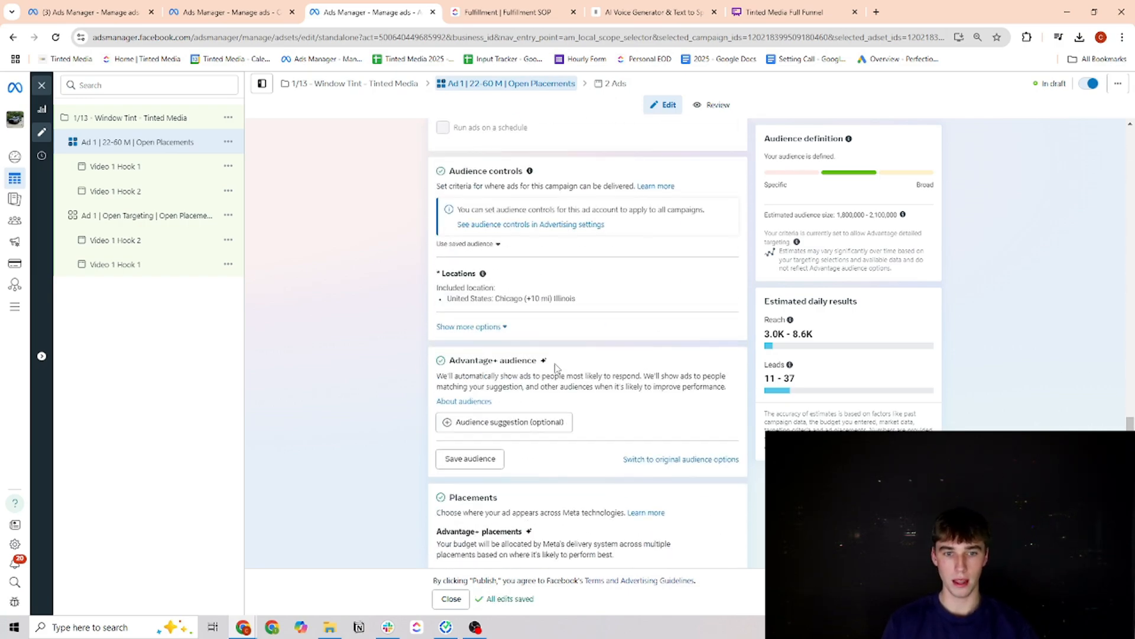
click(511, 435)
click(719, 466)
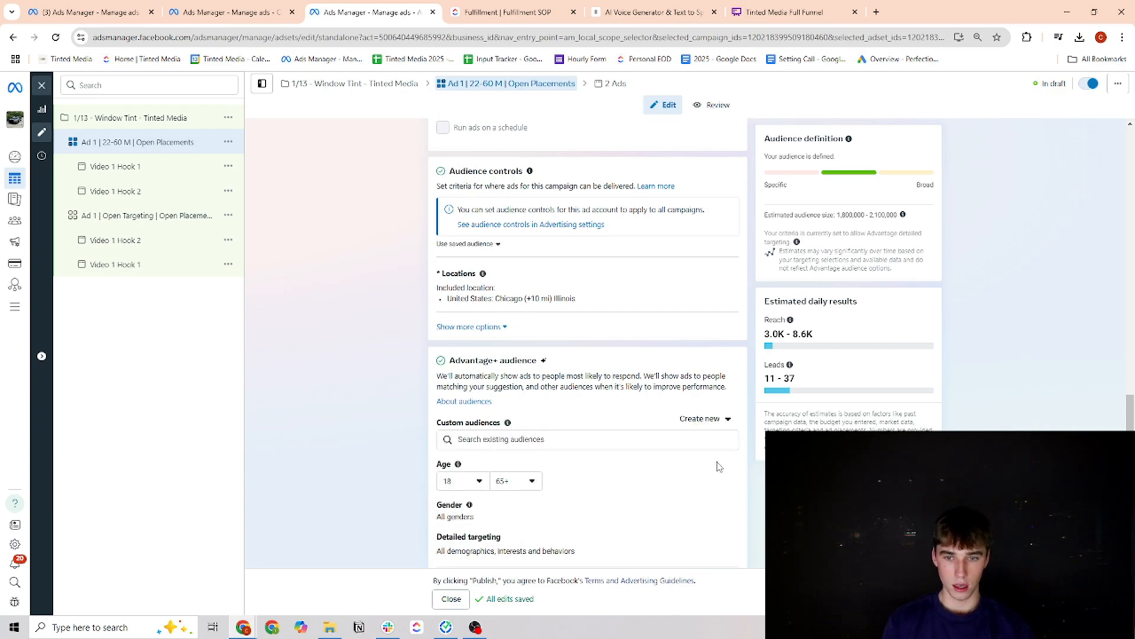
click(472, 486)
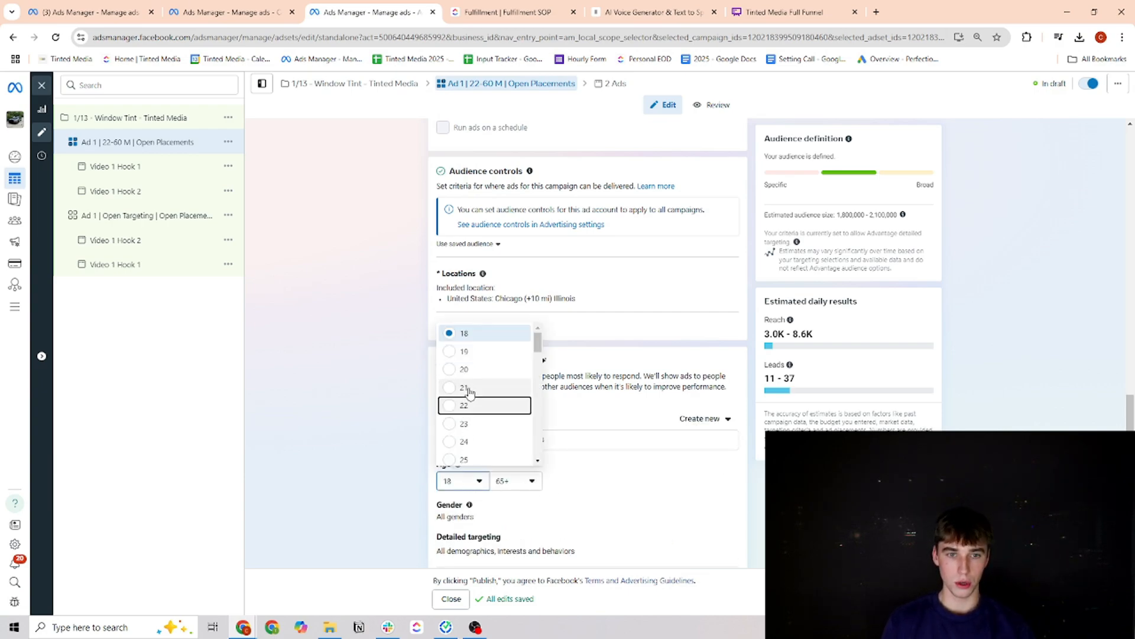
click(471, 407)
click(514, 480)
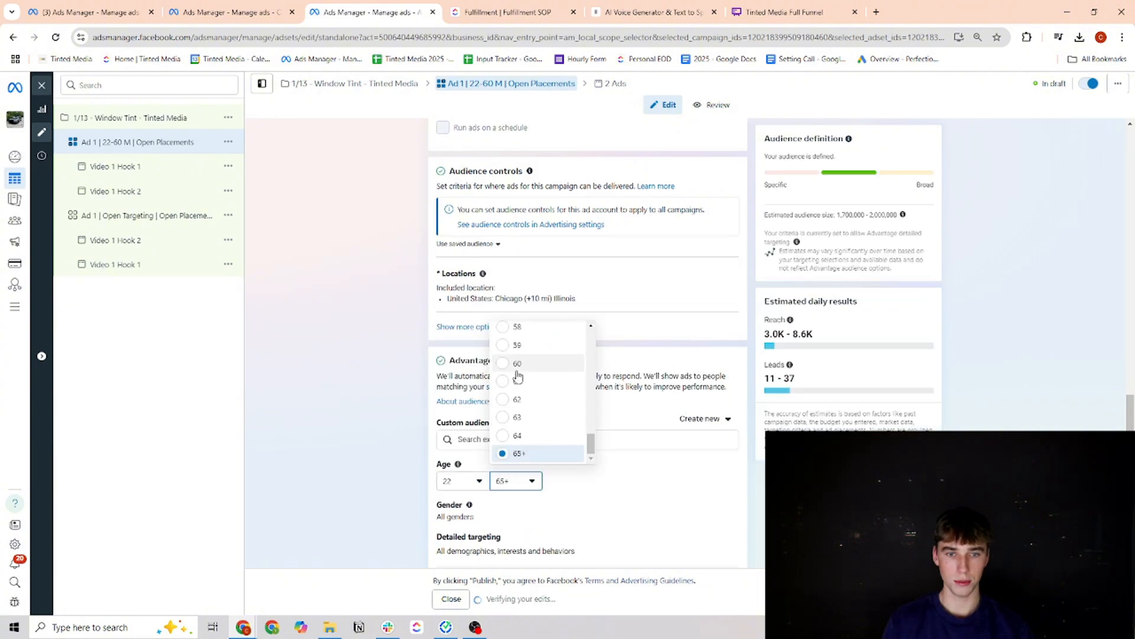
click(517, 363)
scroll(509, 364, down, 3)
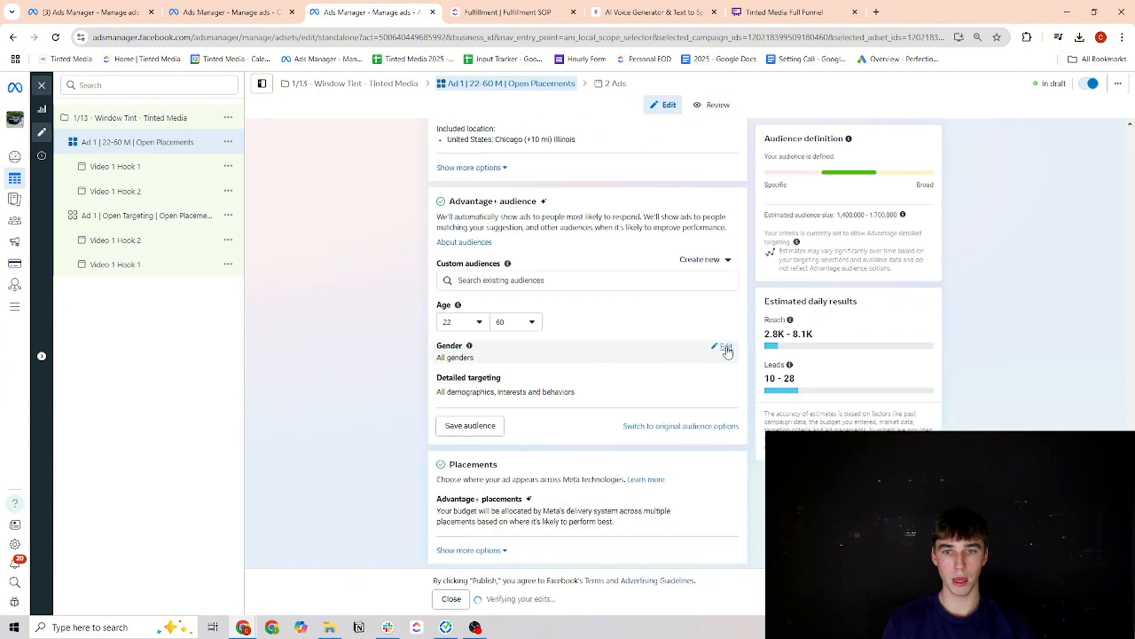
click(726, 348)
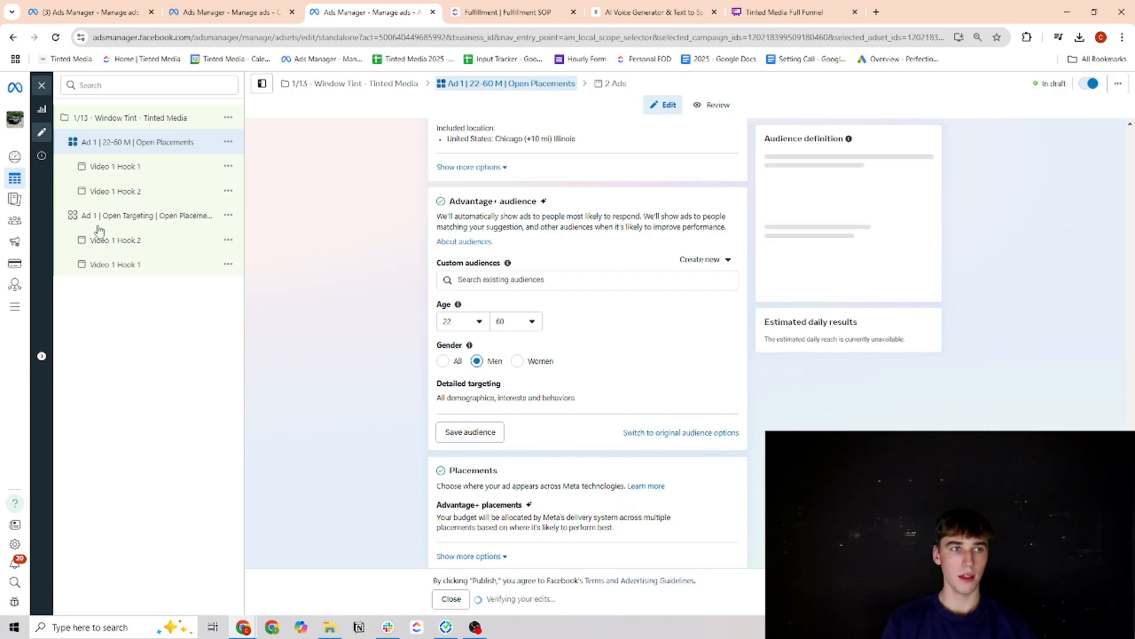
Close the campaign editor and list the ad sets of the "1/13 - Window Tint - Tinted Media" campaign.
click(42, 355)
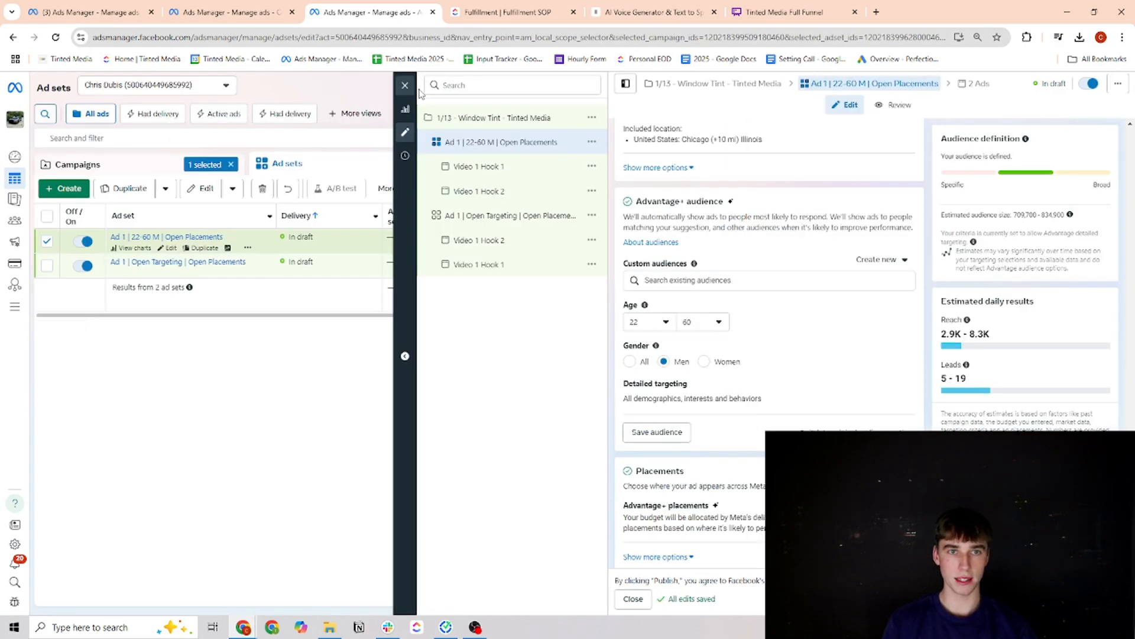
click(465, 118)
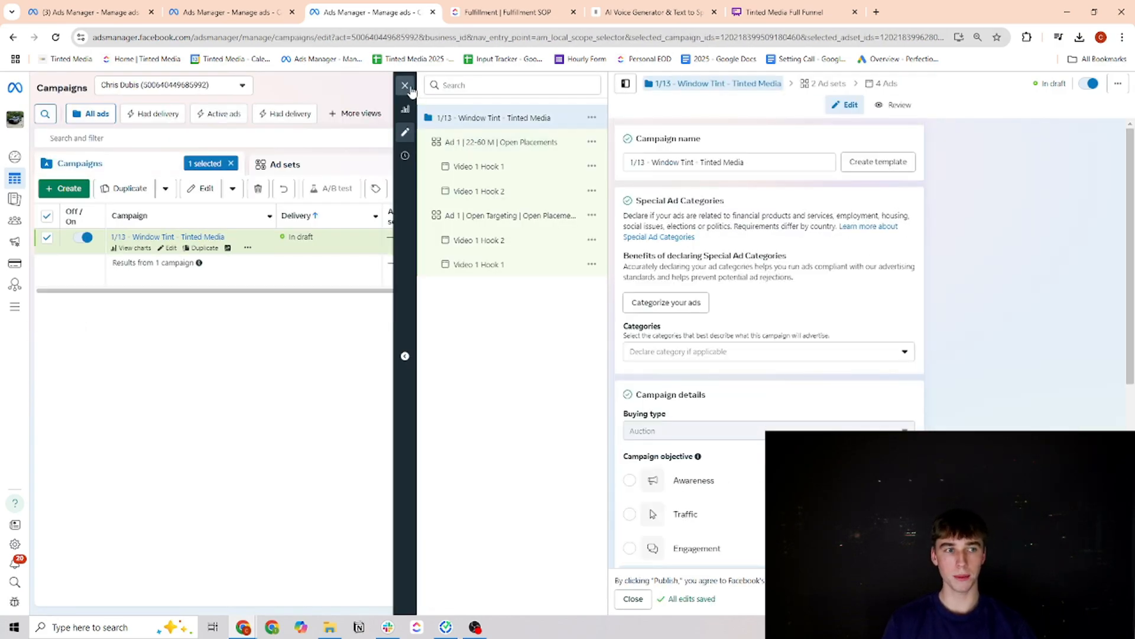
click(405, 86)
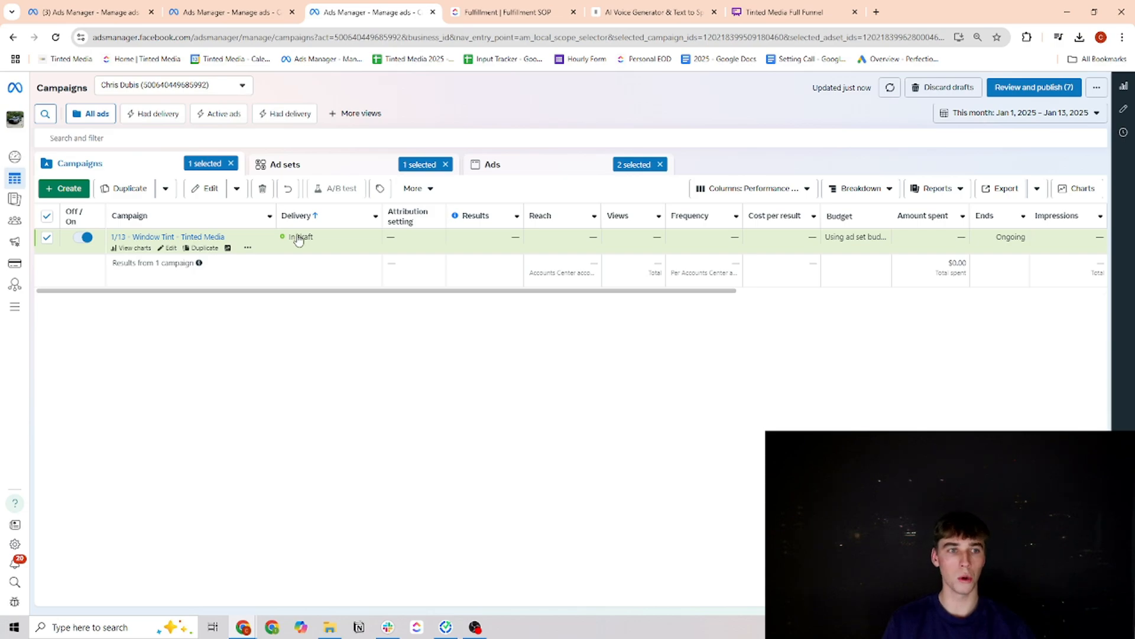
click(159, 237)
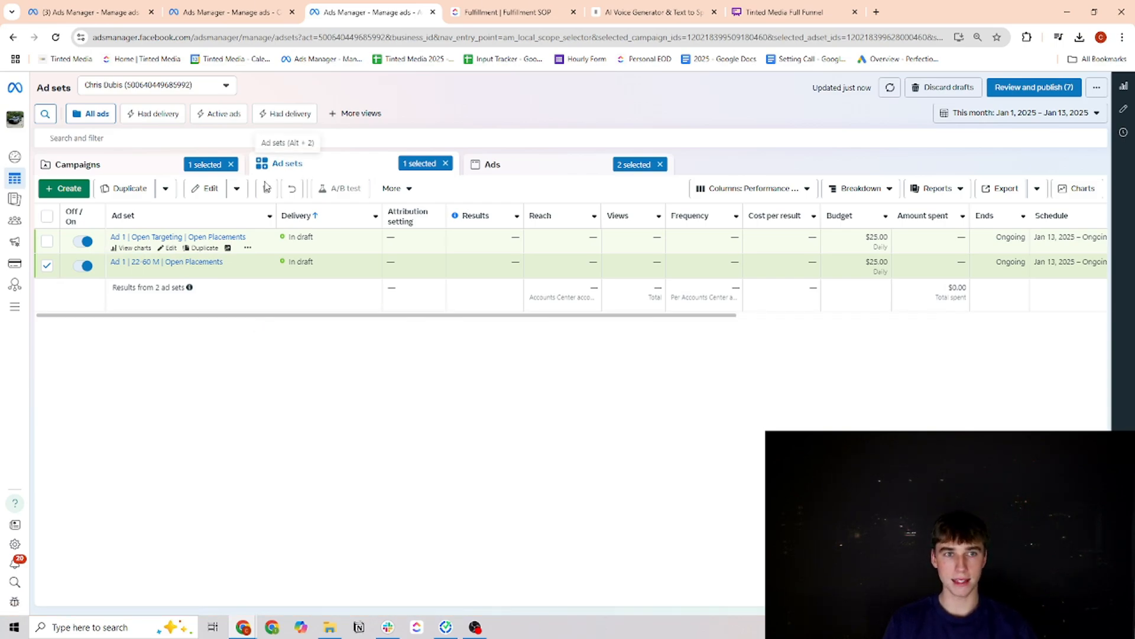
Examine the ad sets' performance columns, including CPM, CPC and link click-through rate, and the available column presets.
drag(365, 314, 580, 332)
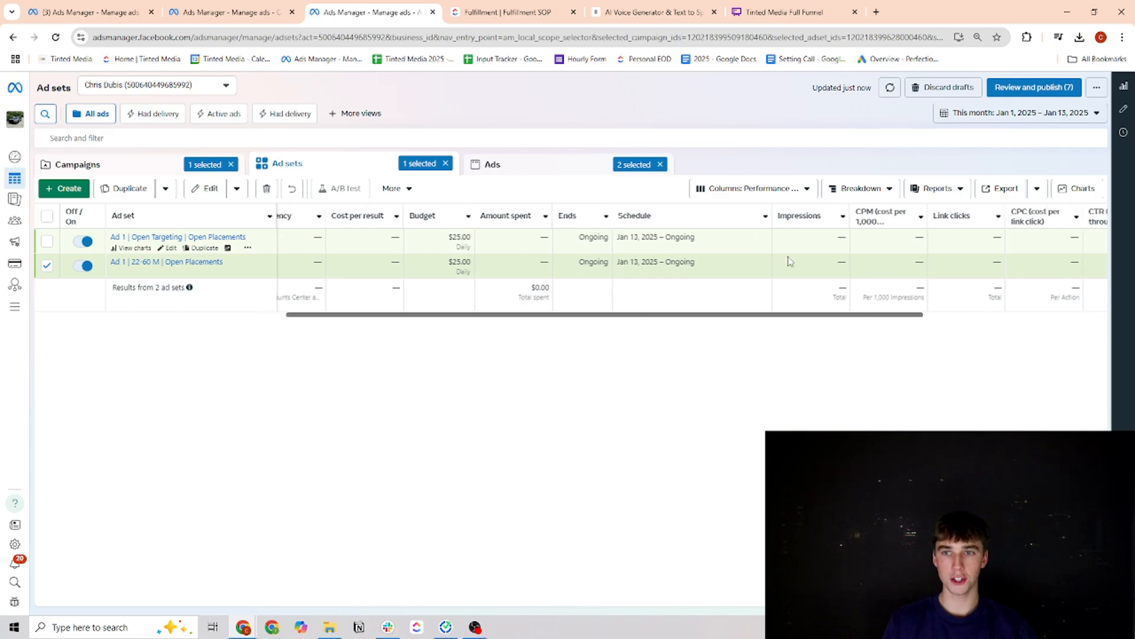
click(731, 188)
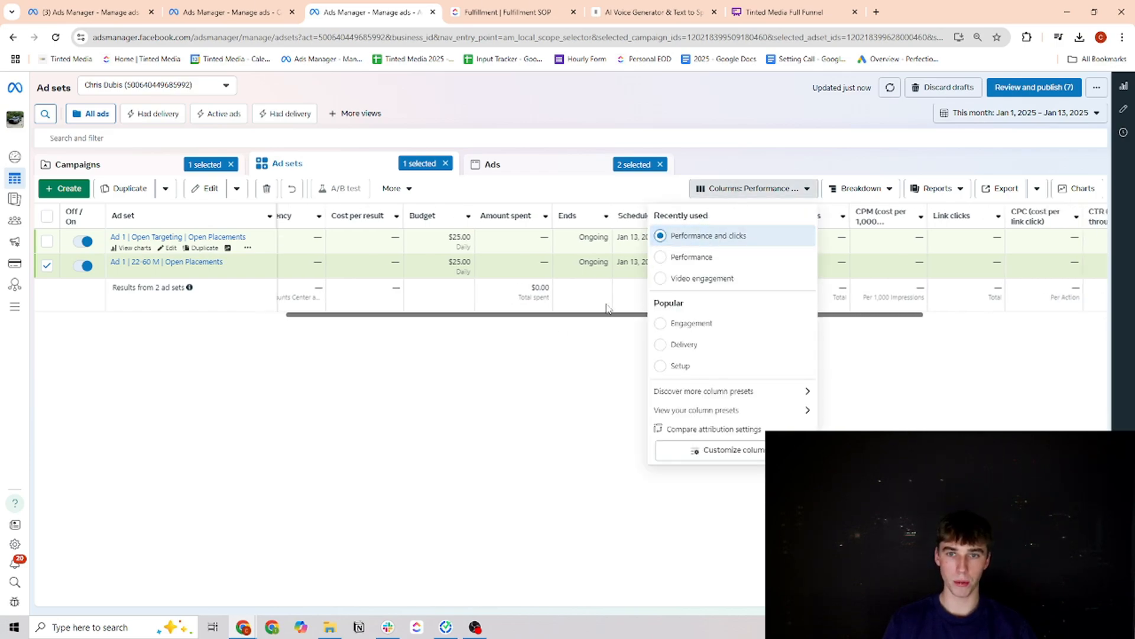
click(559, 334)
drag(588, 316, 720, 335)
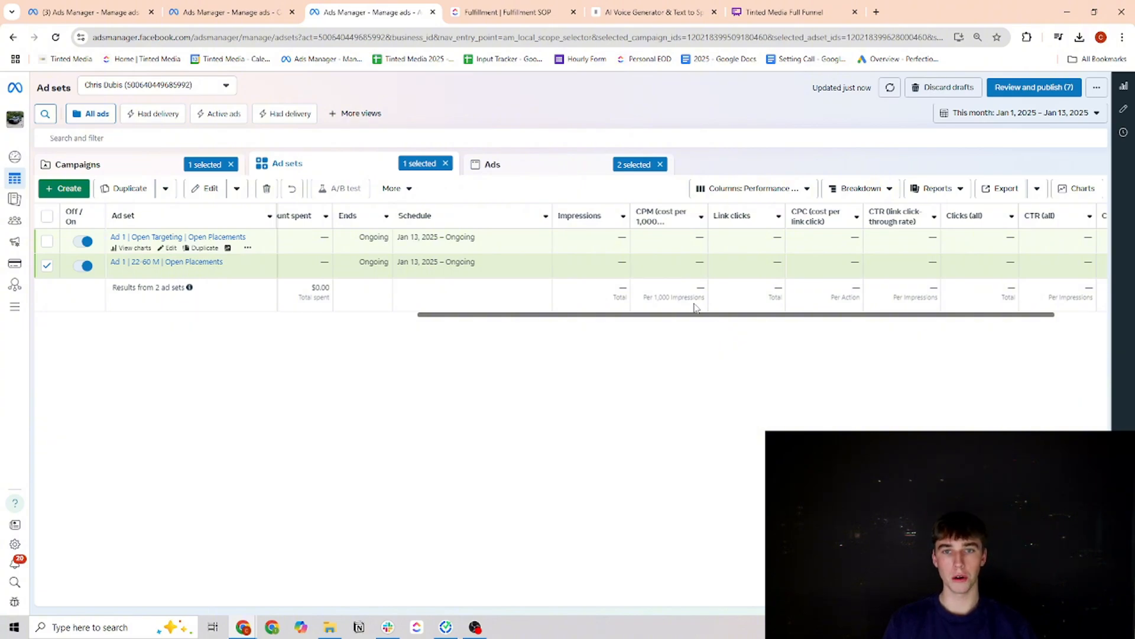
mouse_move(646, 221)
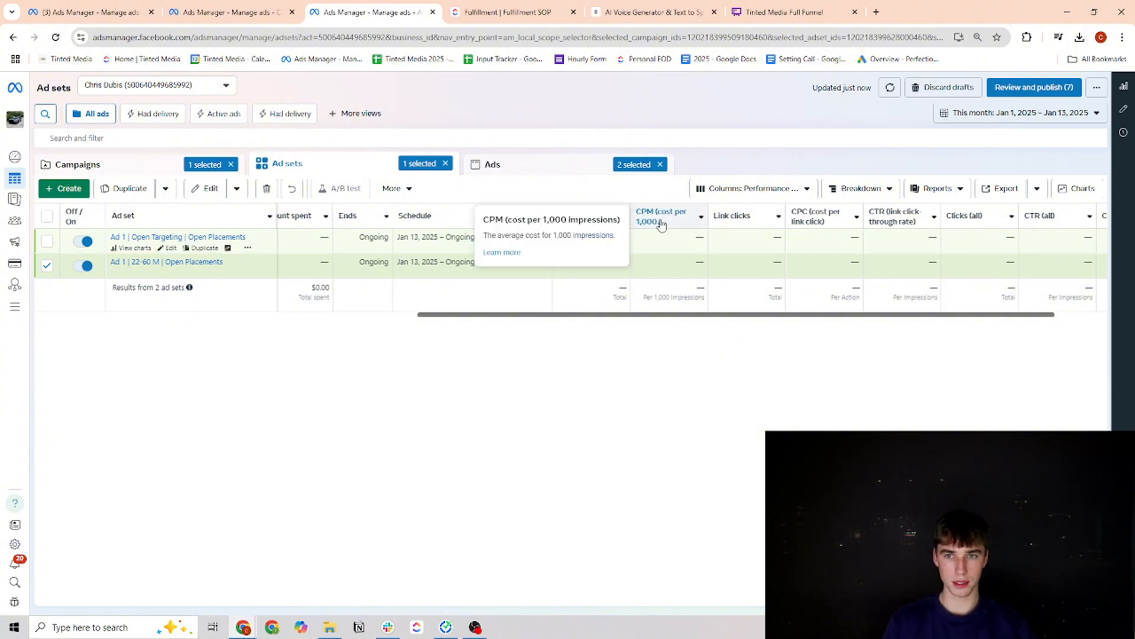
mouse_move(890, 219)
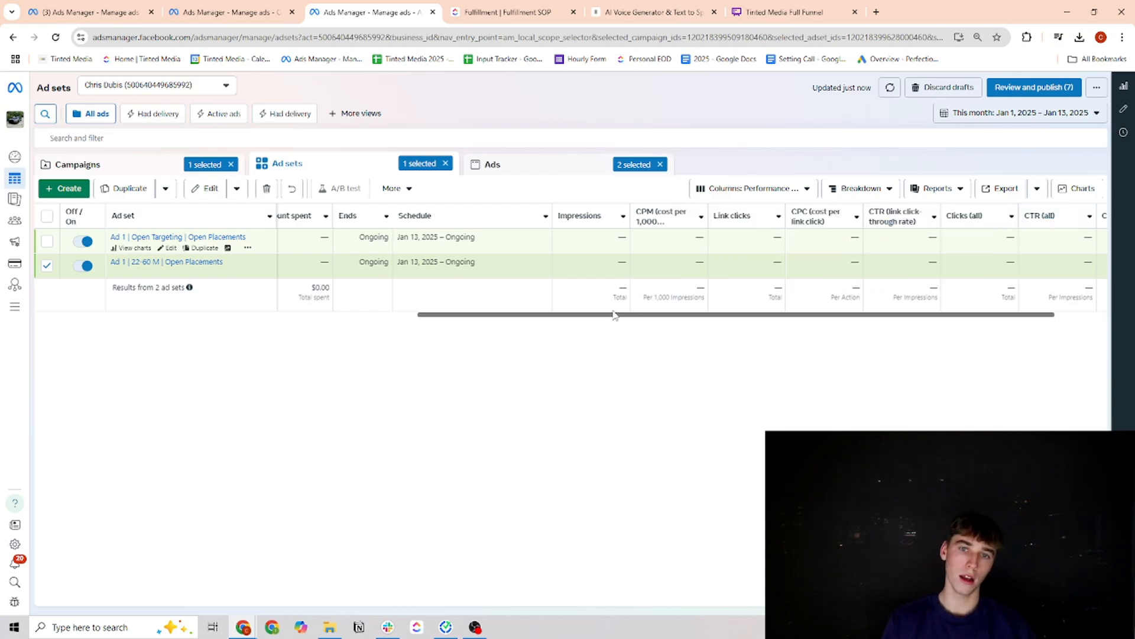
drag(668, 324, 750, 322)
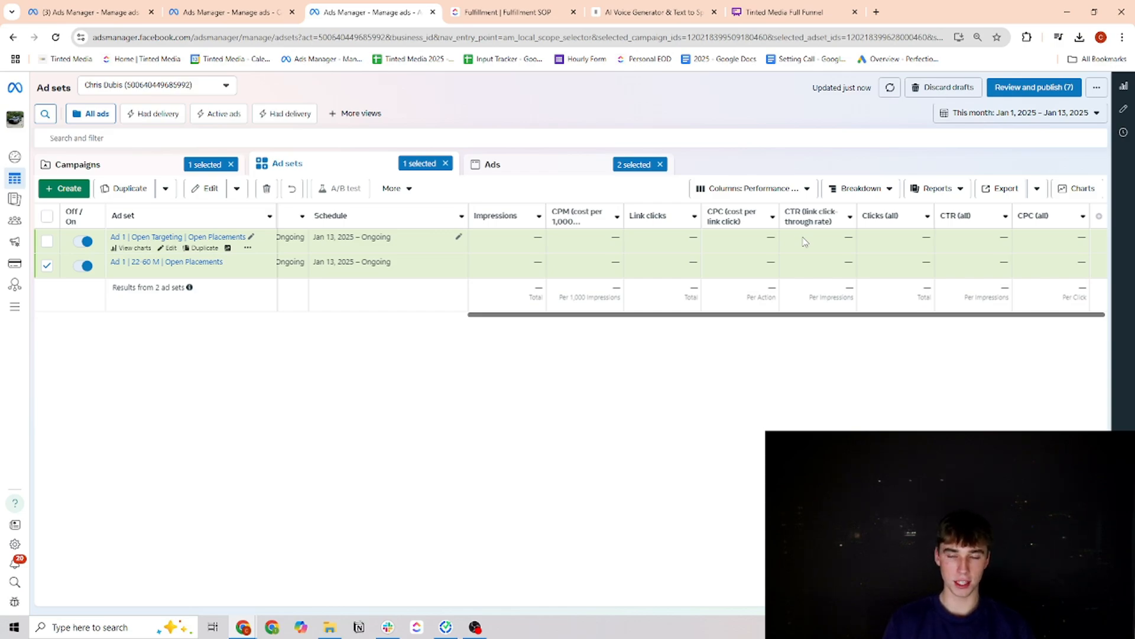
mouse_move(795, 233)
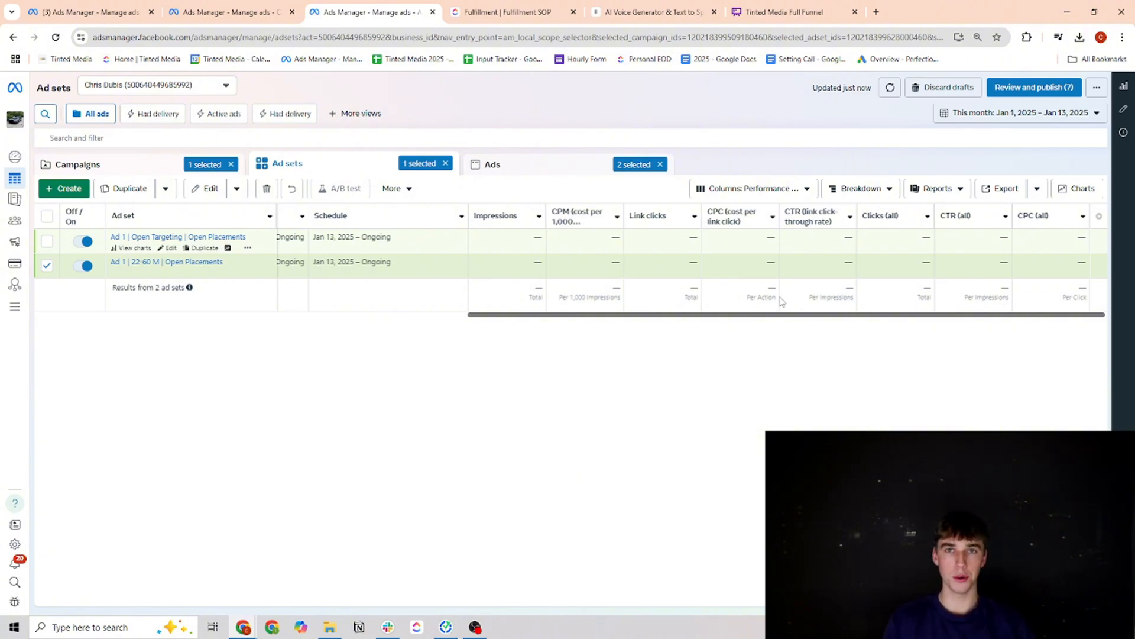
Switch to ElevenLabs, highlight the script's closing sentence about limited slots and rising prices, and return to the Ads Manager ad sets.
click(653, 11)
drag(548, 207, 190, 215)
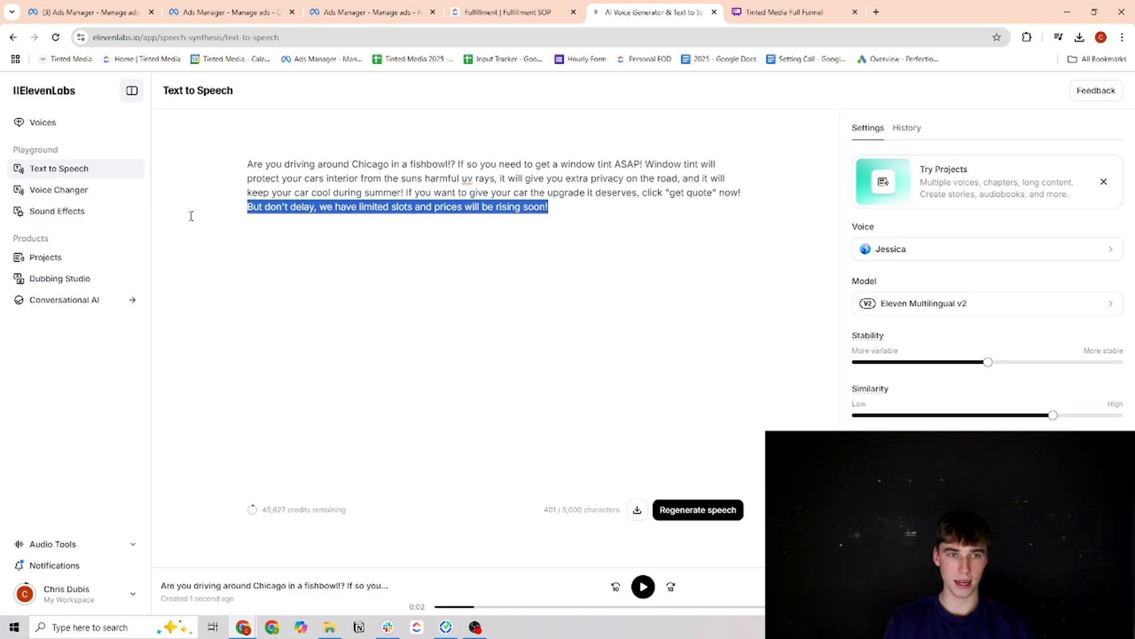
click(491, 10)
click(408, 10)
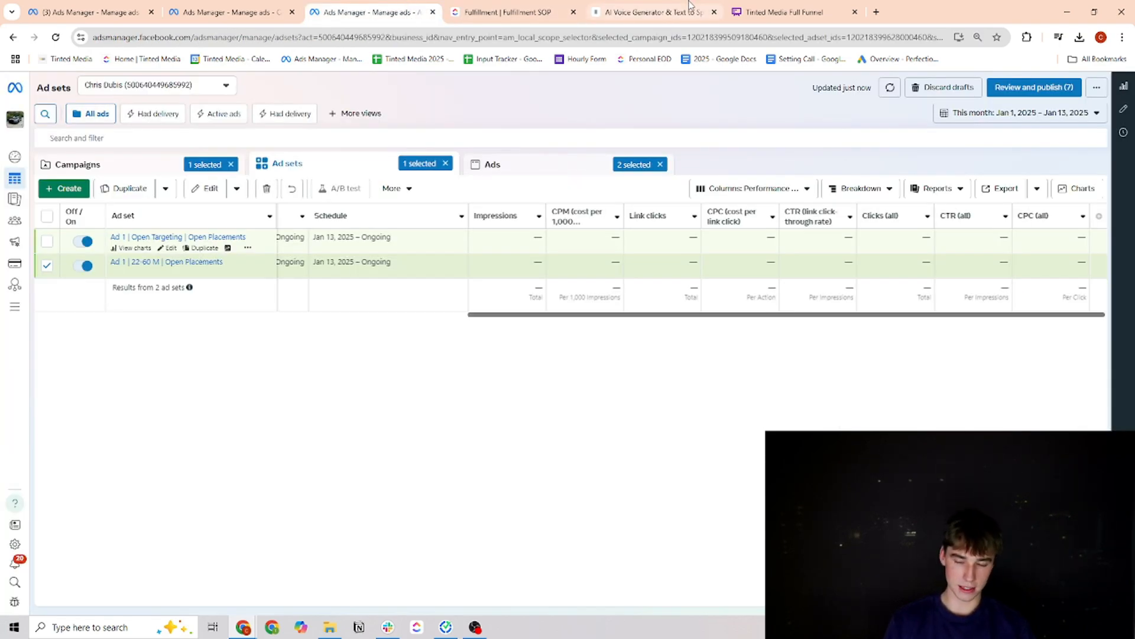
Turn off the "Ad 1 | Open Targeting | Open Placements" ad set.
mouse_move(689, 5)
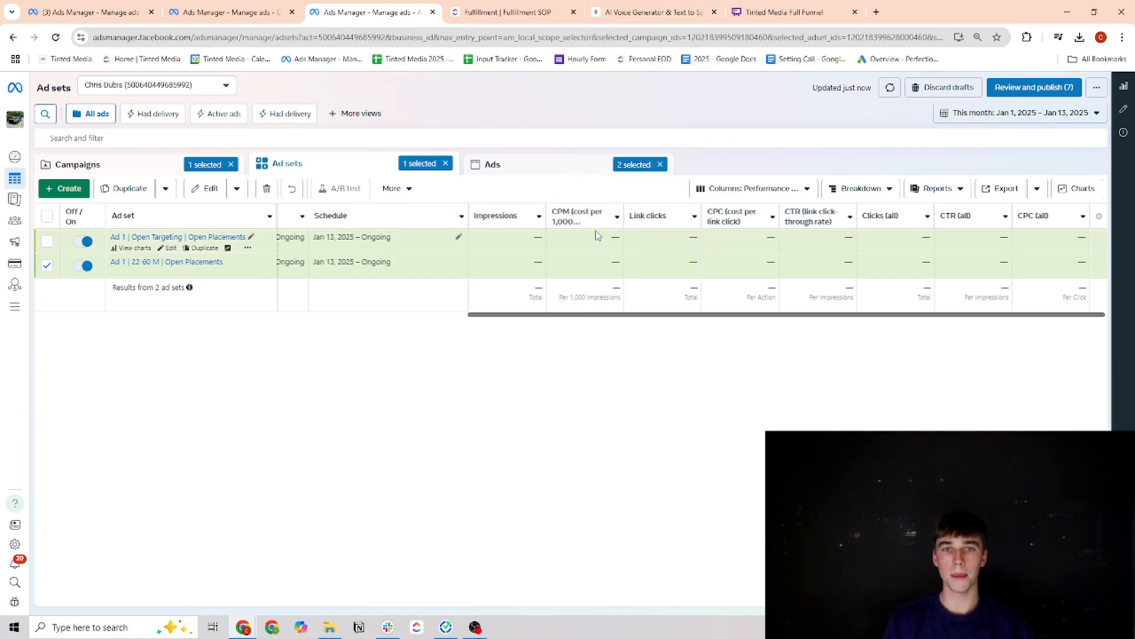
mouse_move(588, 231)
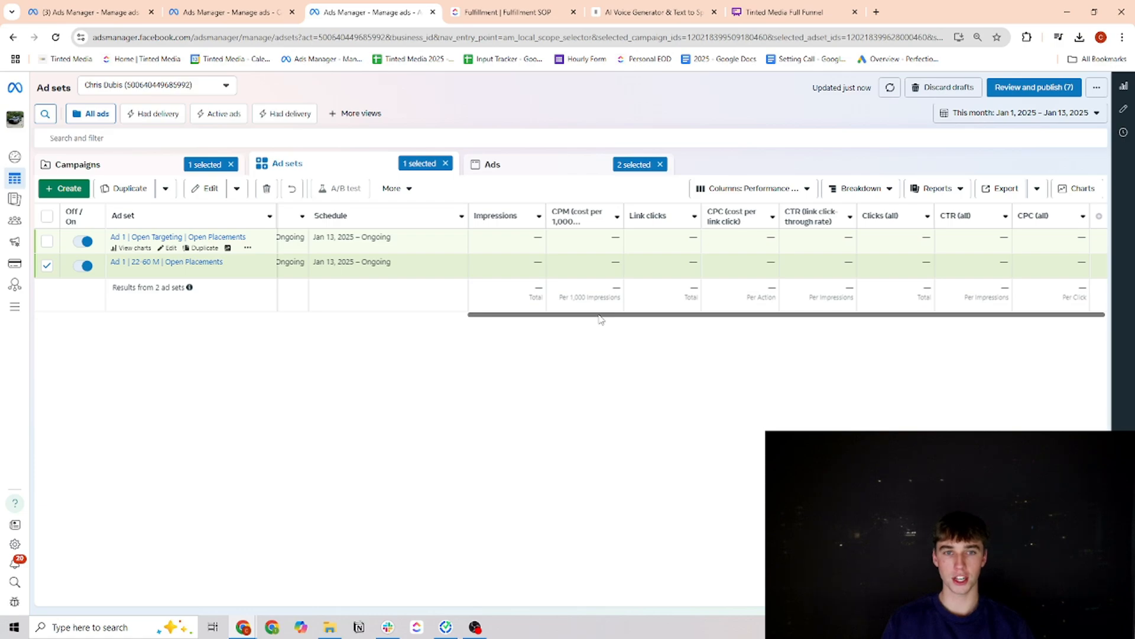
drag(601, 319, 310, 308)
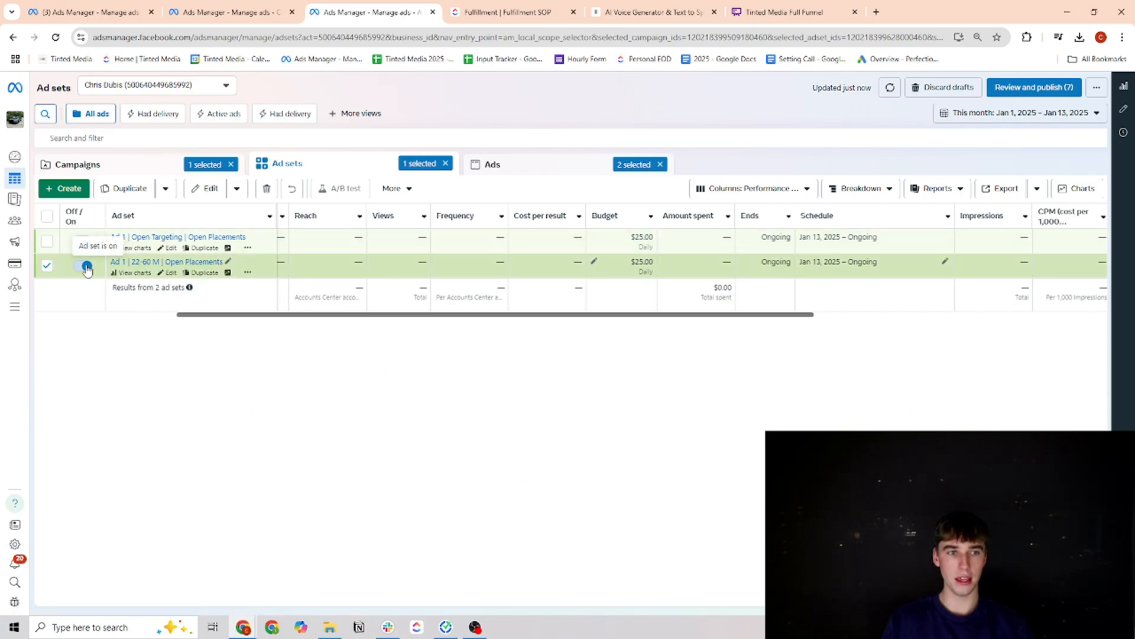
click(81, 241)
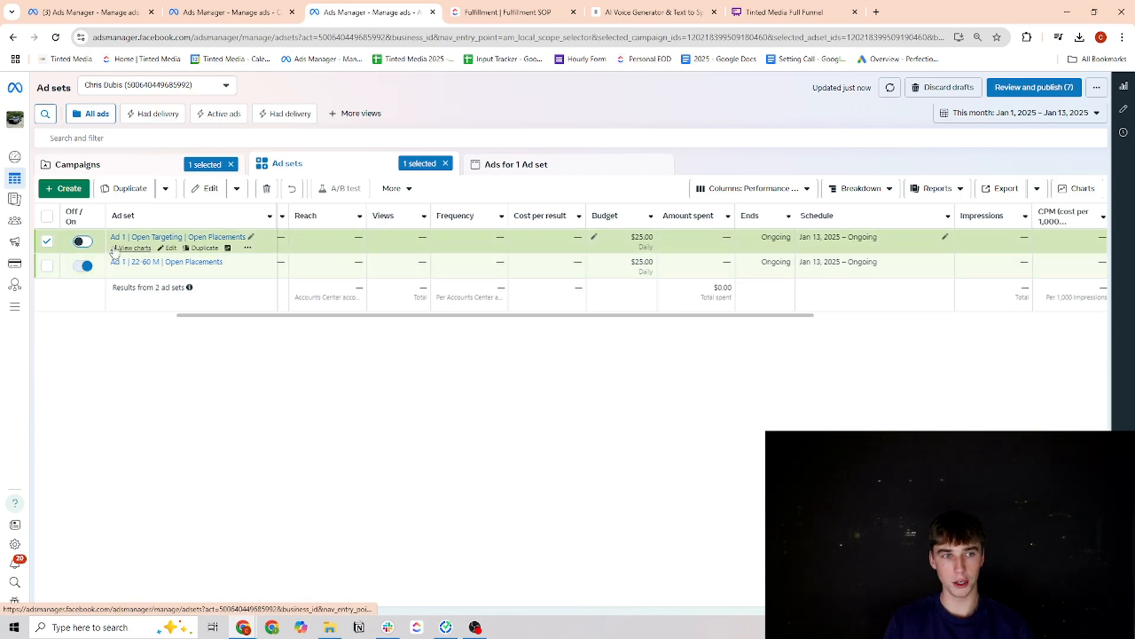
Duplicate the "Ad 1 | 22-60 M | Open Placements" ad set once within its original campaign.
click(148, 267)
click(204, 272)
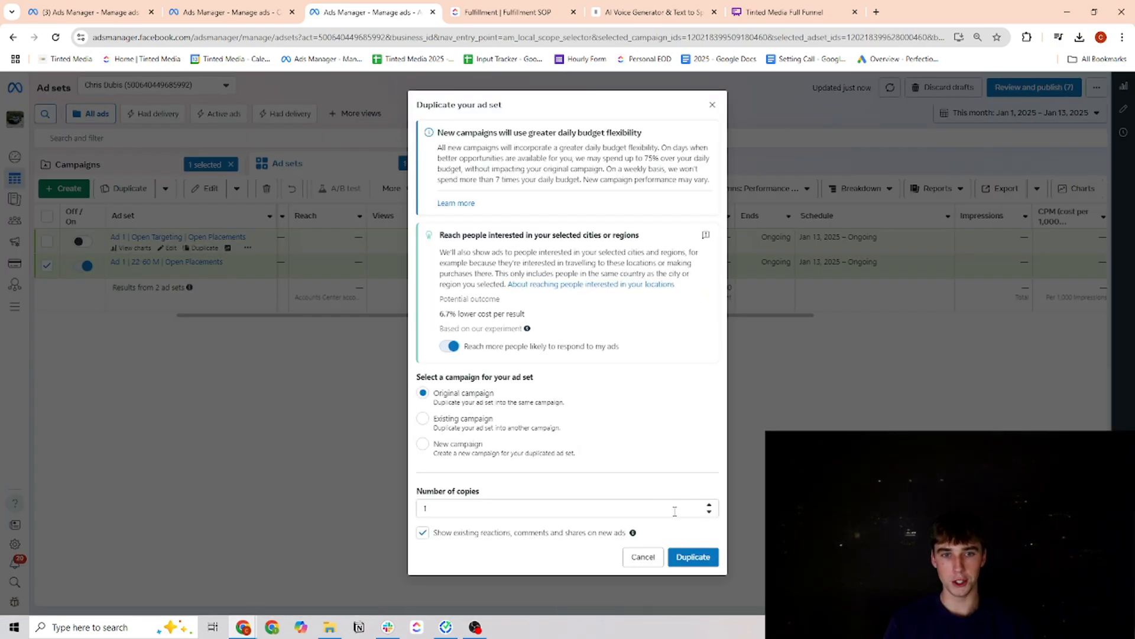
click(701, 557)
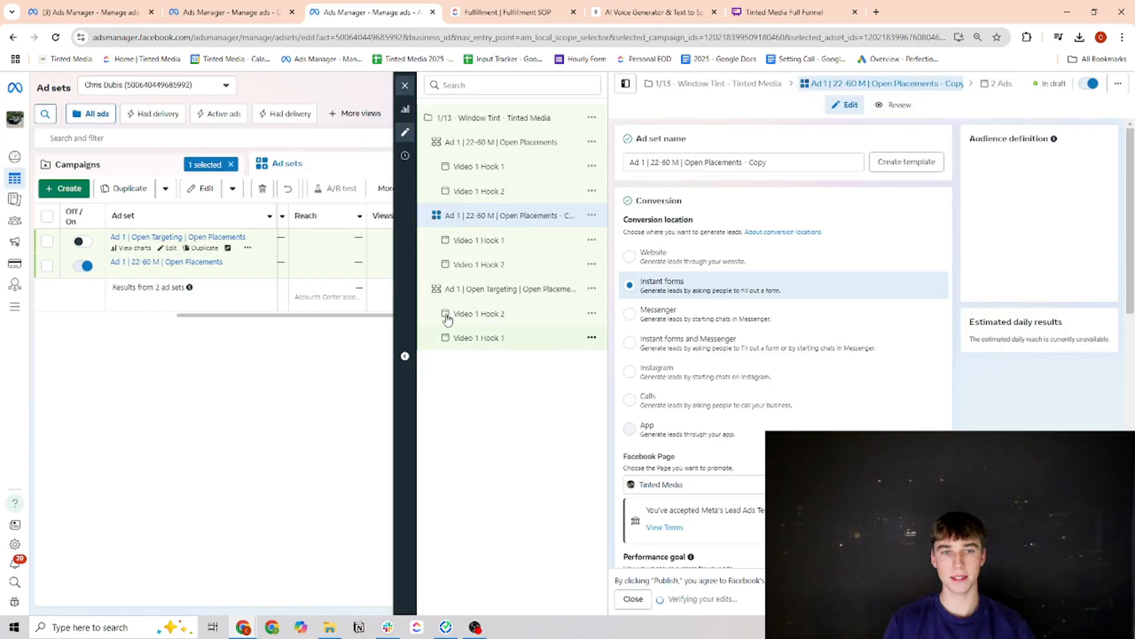
Switch the copied ad set to manual placements and exclude the Audience Network platform.
scroll(711, 434, down, 10)
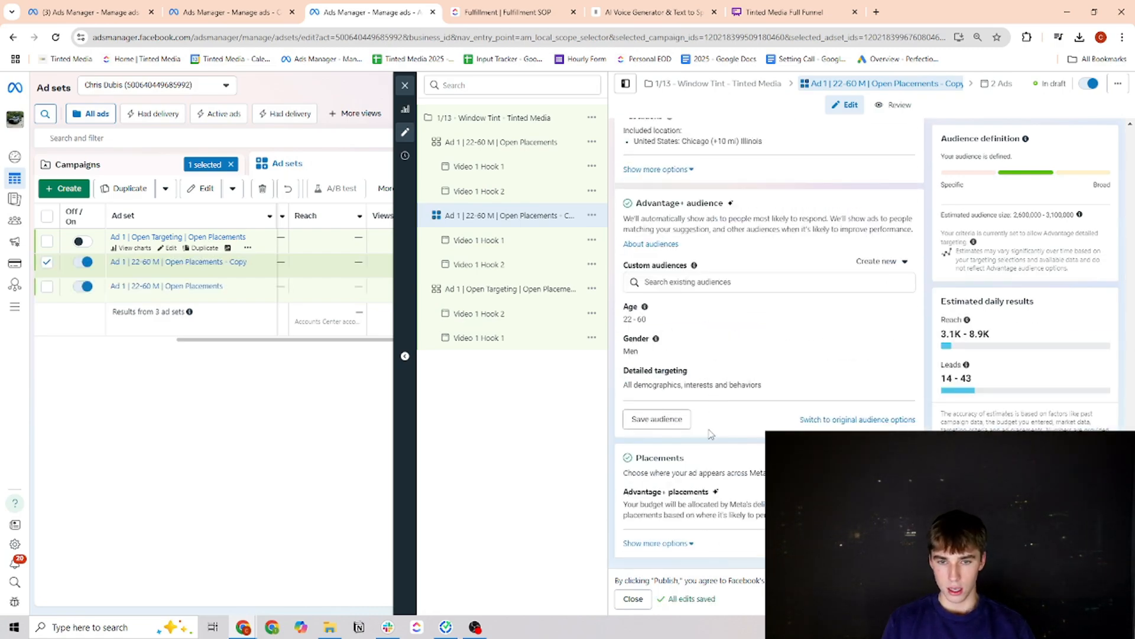
click(680, 541)
scroll(648, 476, down, 1)
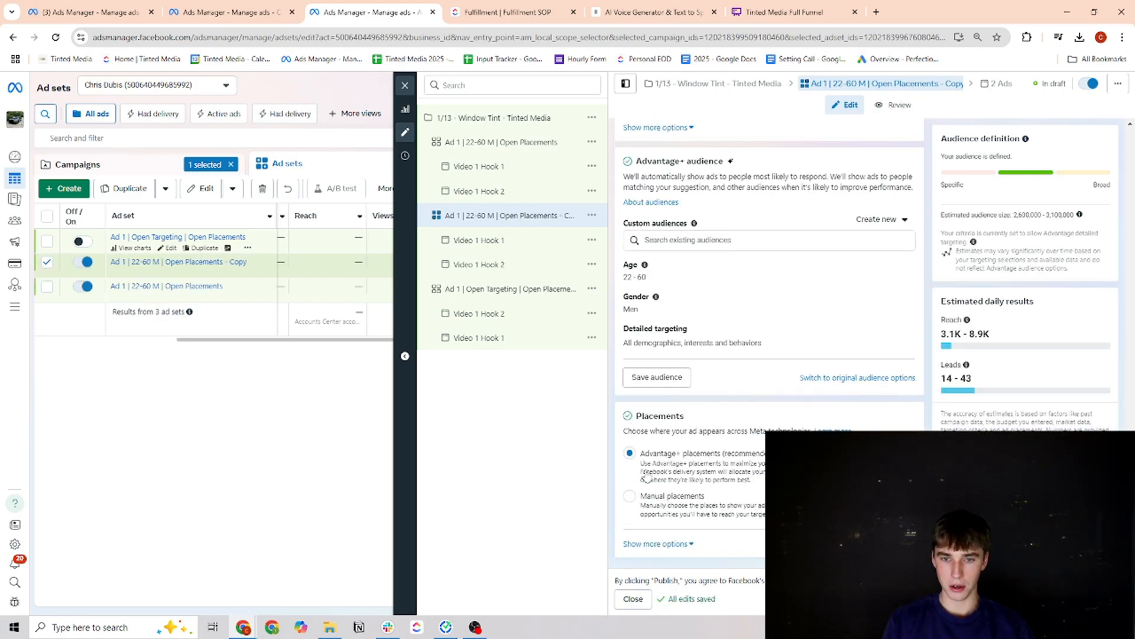
click(631, 495)
scroll(645, 449, down, 5)
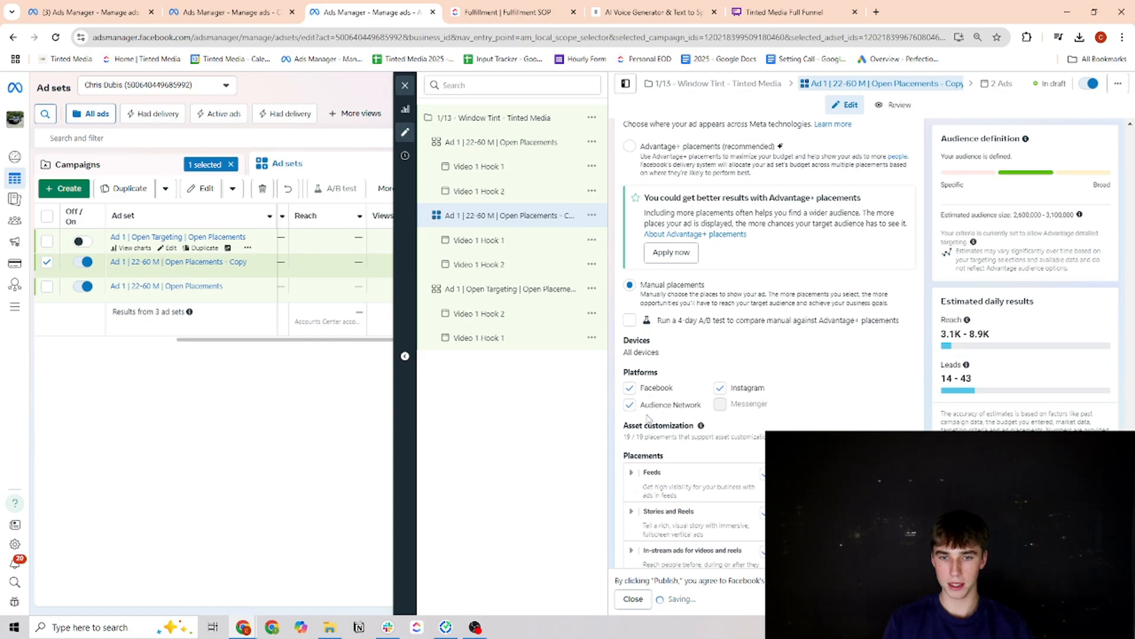
click(629, 405)
Exclude in-stream ads for videos and reels and search results from the copied ad set's placements.
scroll(630, 405, down, 3)
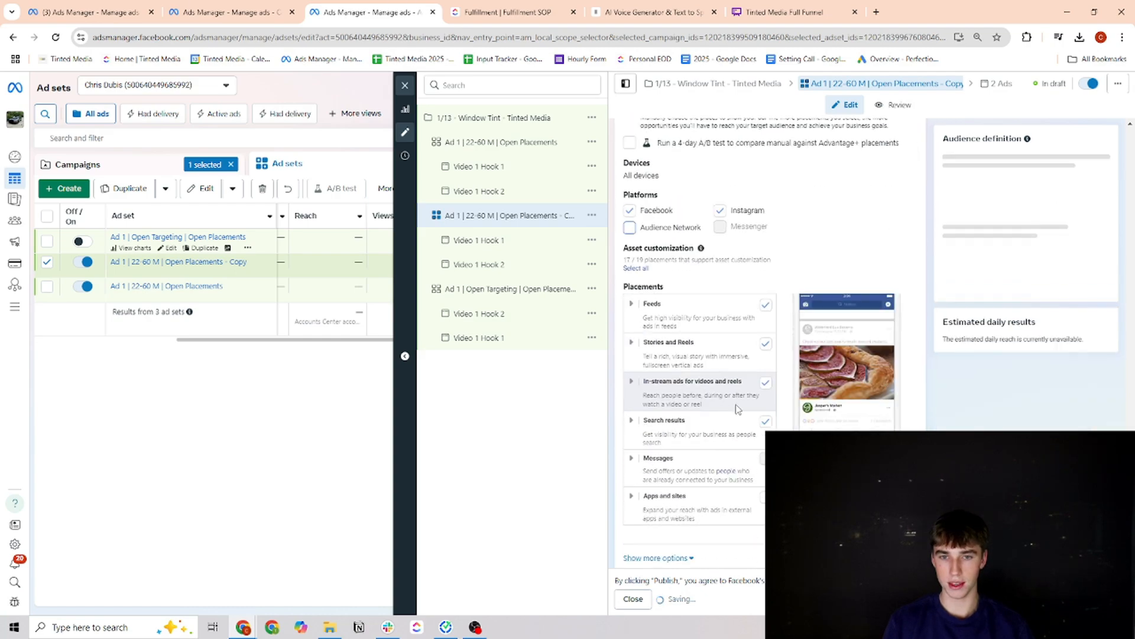
click(765, 383)
click(766, 421)
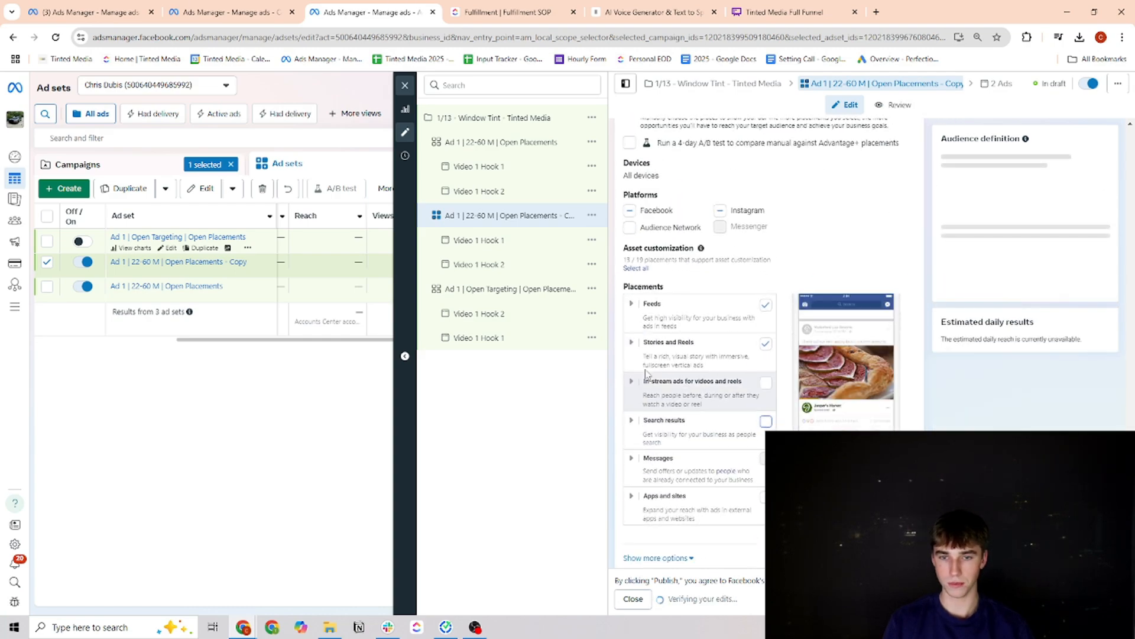
Keep only Facebook Feed and Instagram feed under Feeds, excluding profile feeds, Marketplace, video feeds and all Explore placements, and close the editor.
click(632, 343)
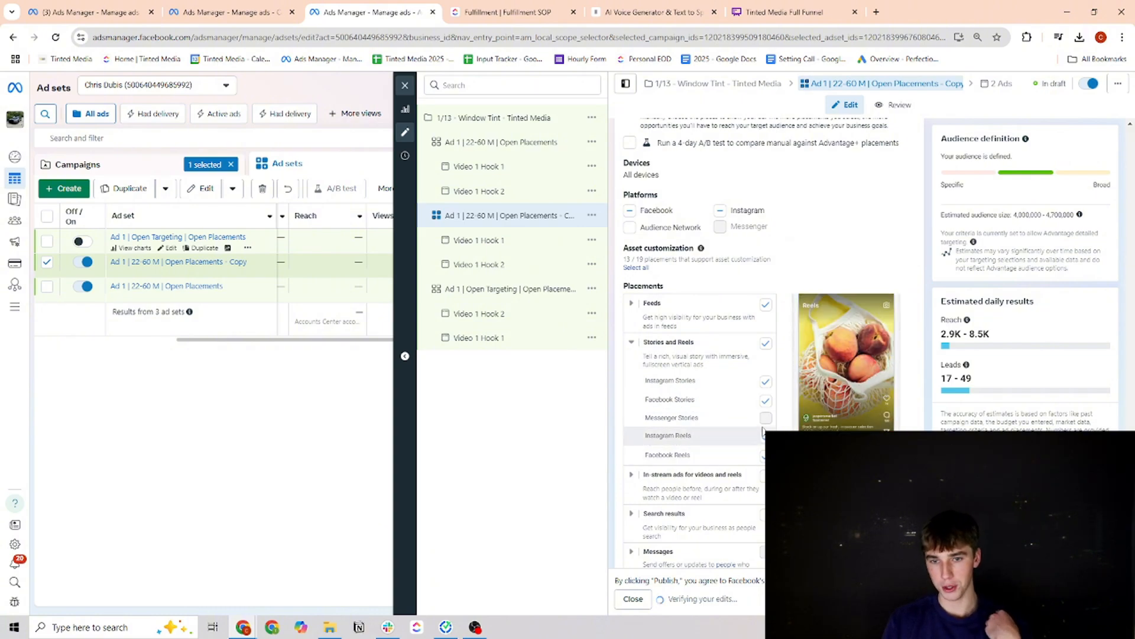
click(632, 303)
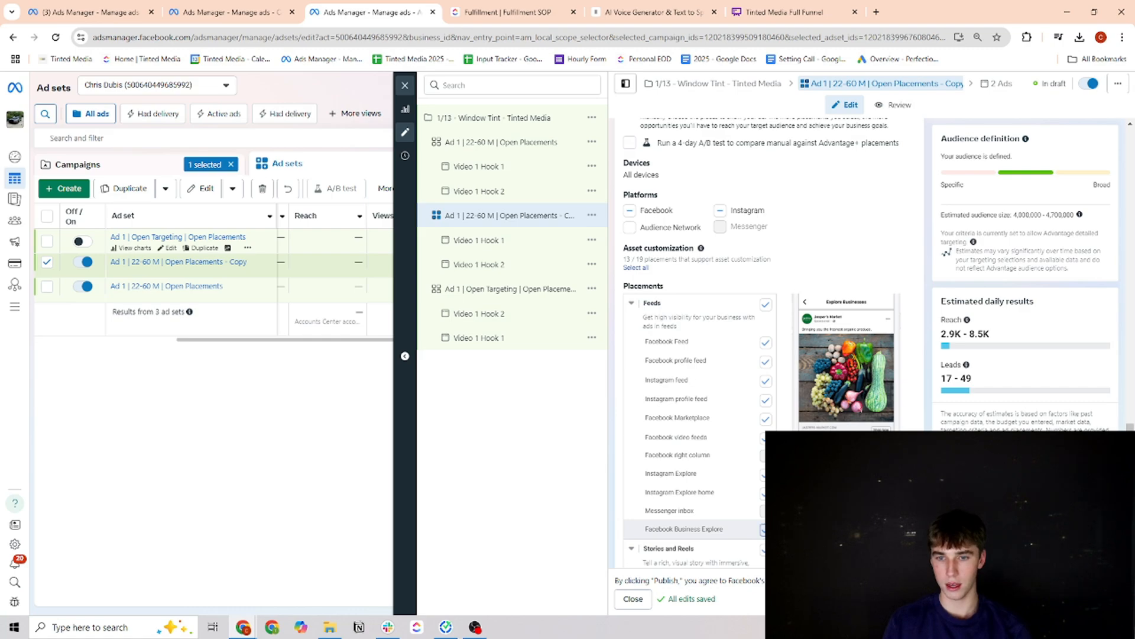
click(765, 530)
click(766, 494)
click(766, 475)
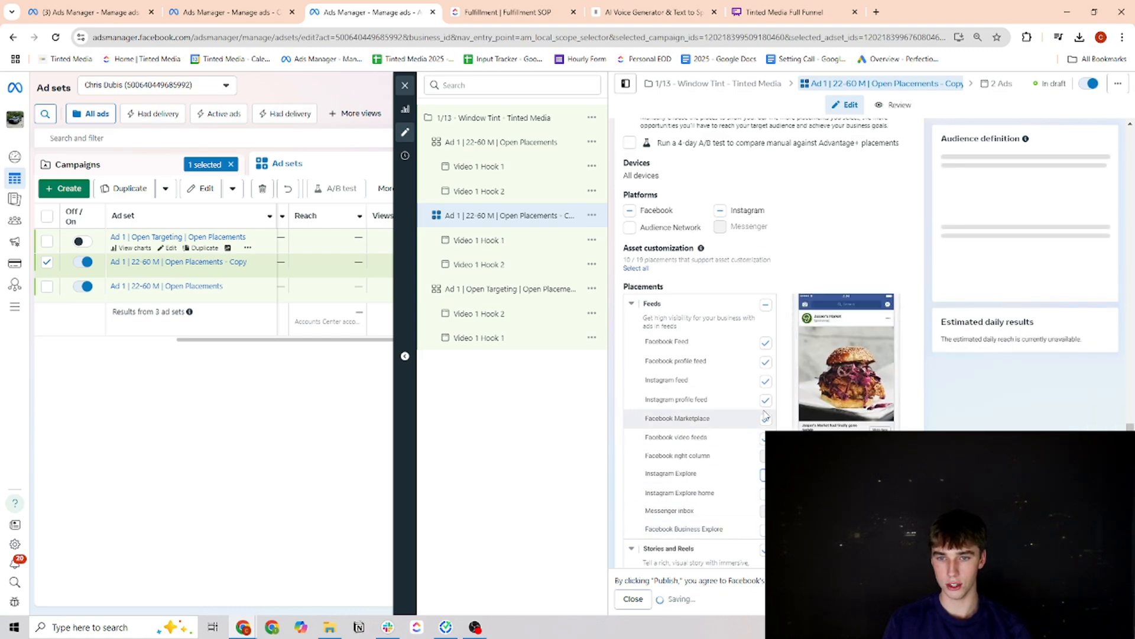
click(766, 361)
click(766, 399)
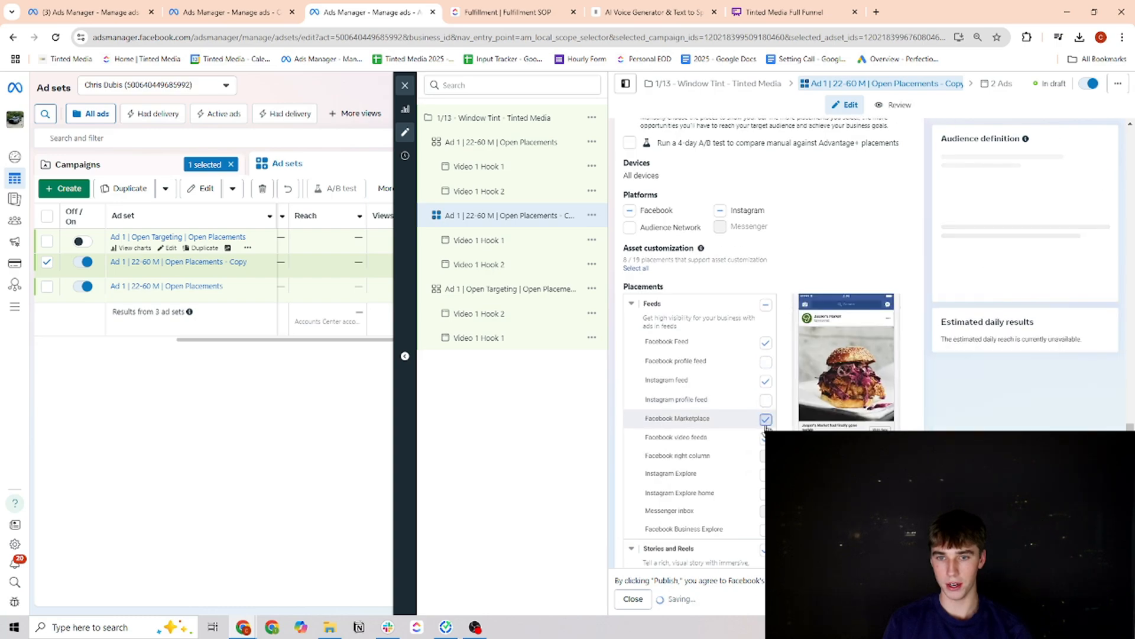
click(766, 421)
click(764, 439)
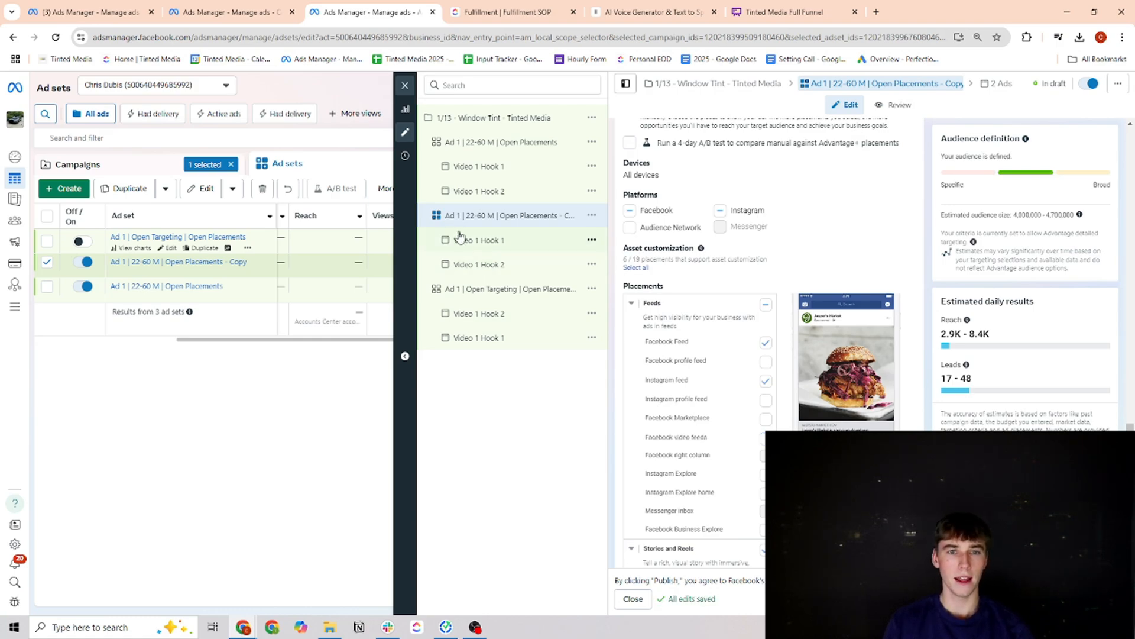
click(405, 86)
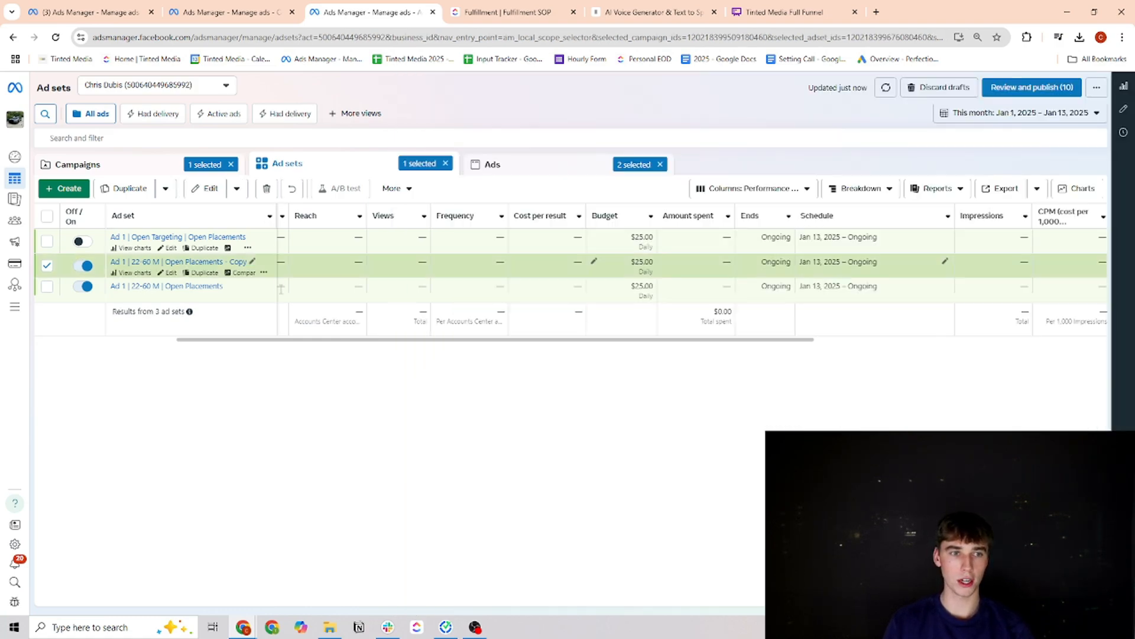